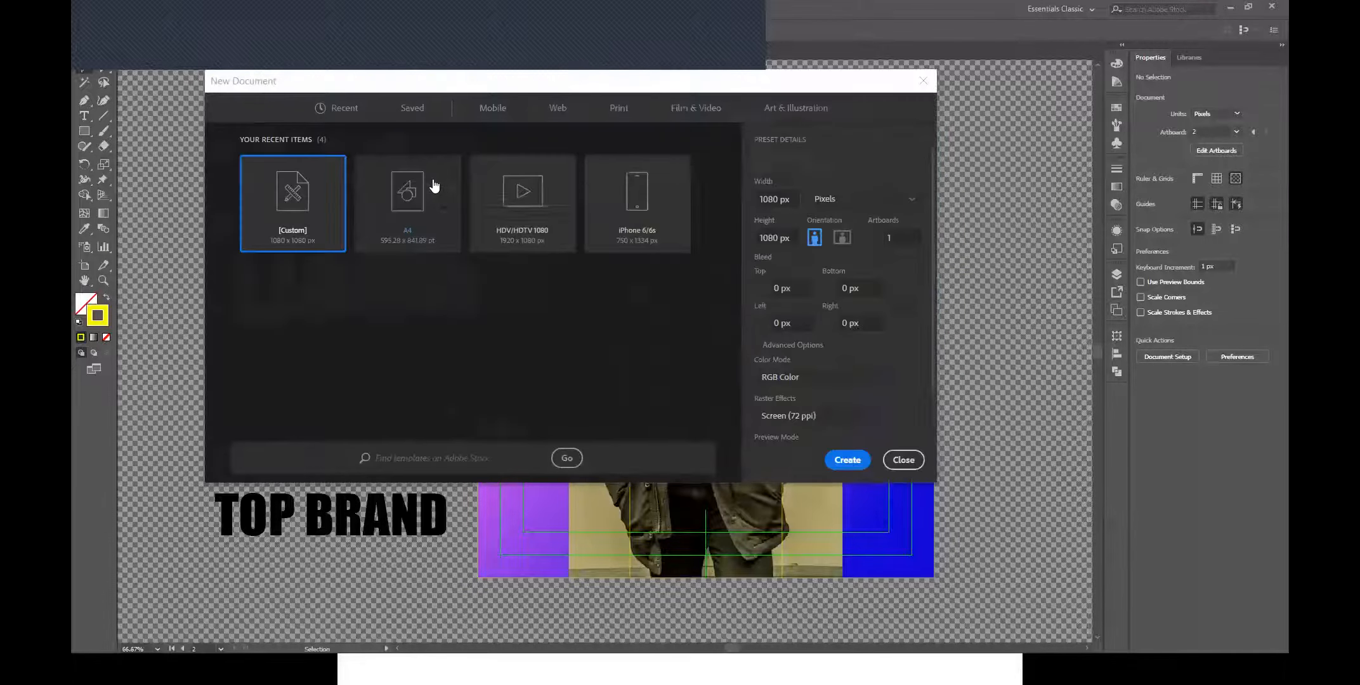
# - Open Illustrator's New Document dialog showing the 1080 x 1080 px preset among recent presets
pyautogui.click(390, 375)
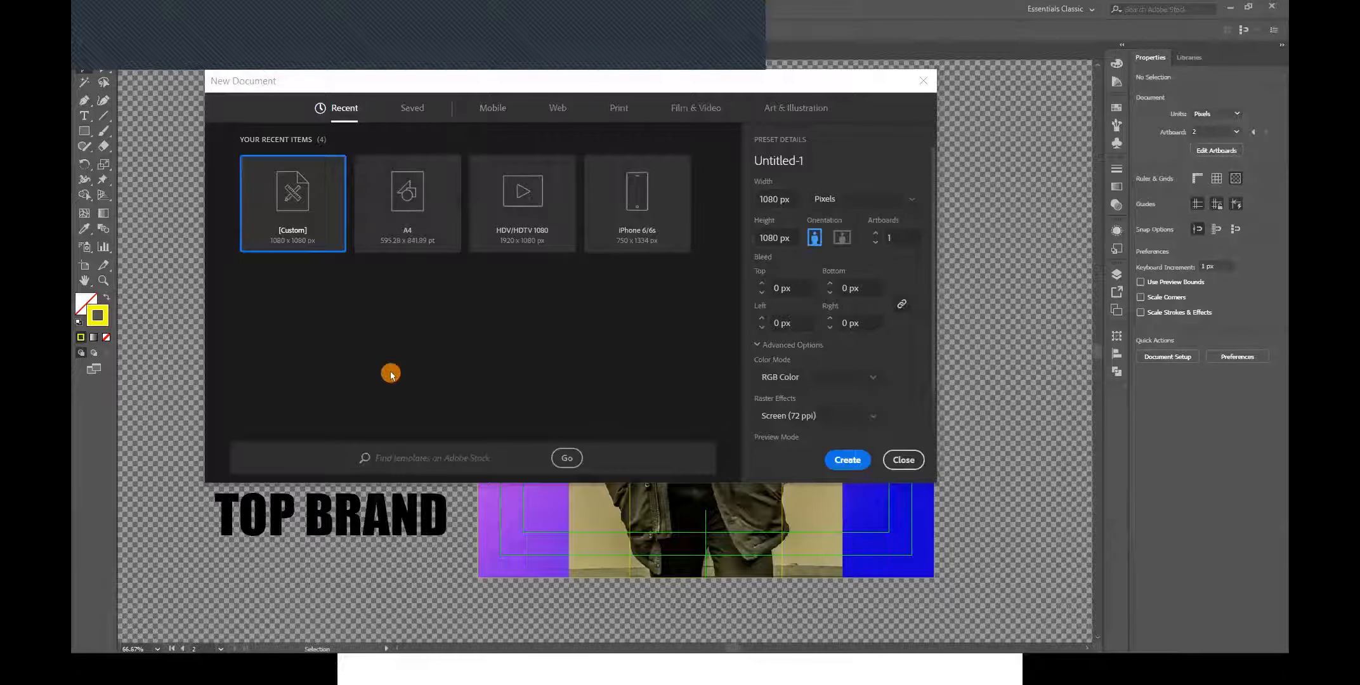
# - Create a blank 1080 x 1080 px Illustrator document from the [Custom] preset
pyautogui.click(350, 272)
pyautogui.click(348, 303)
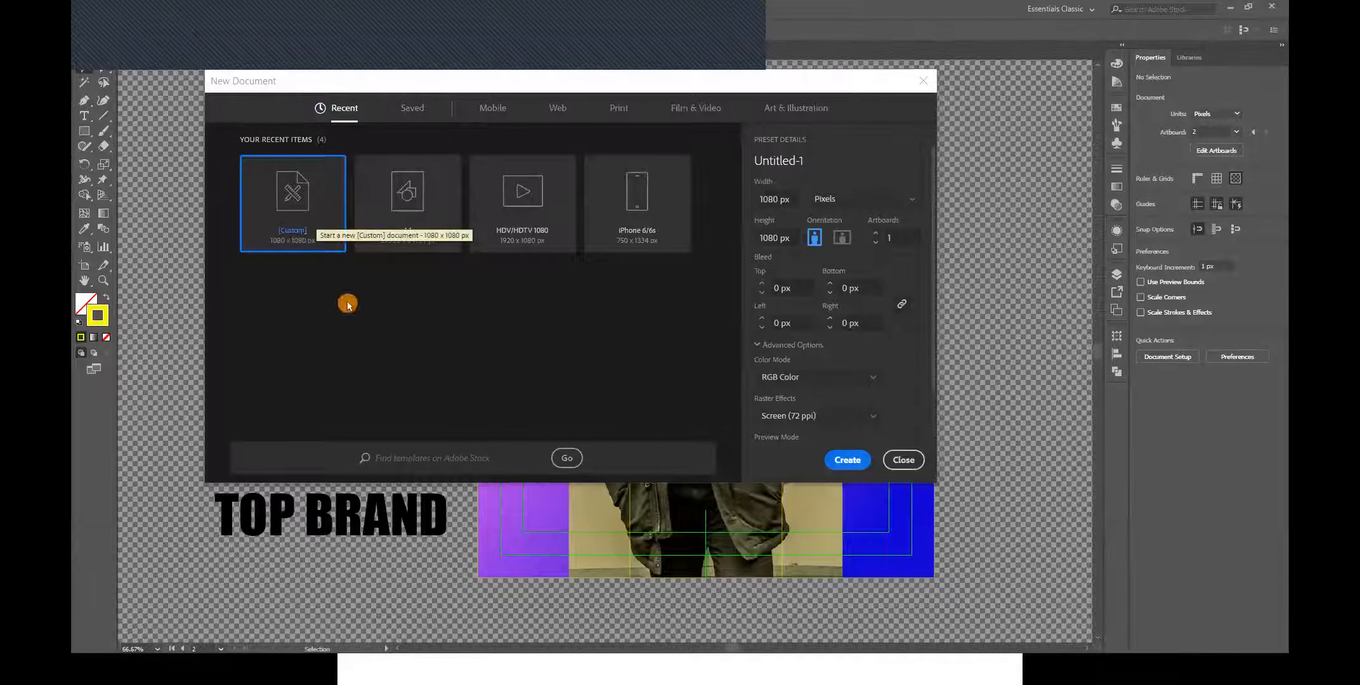
pyautogui.click(850, 461)
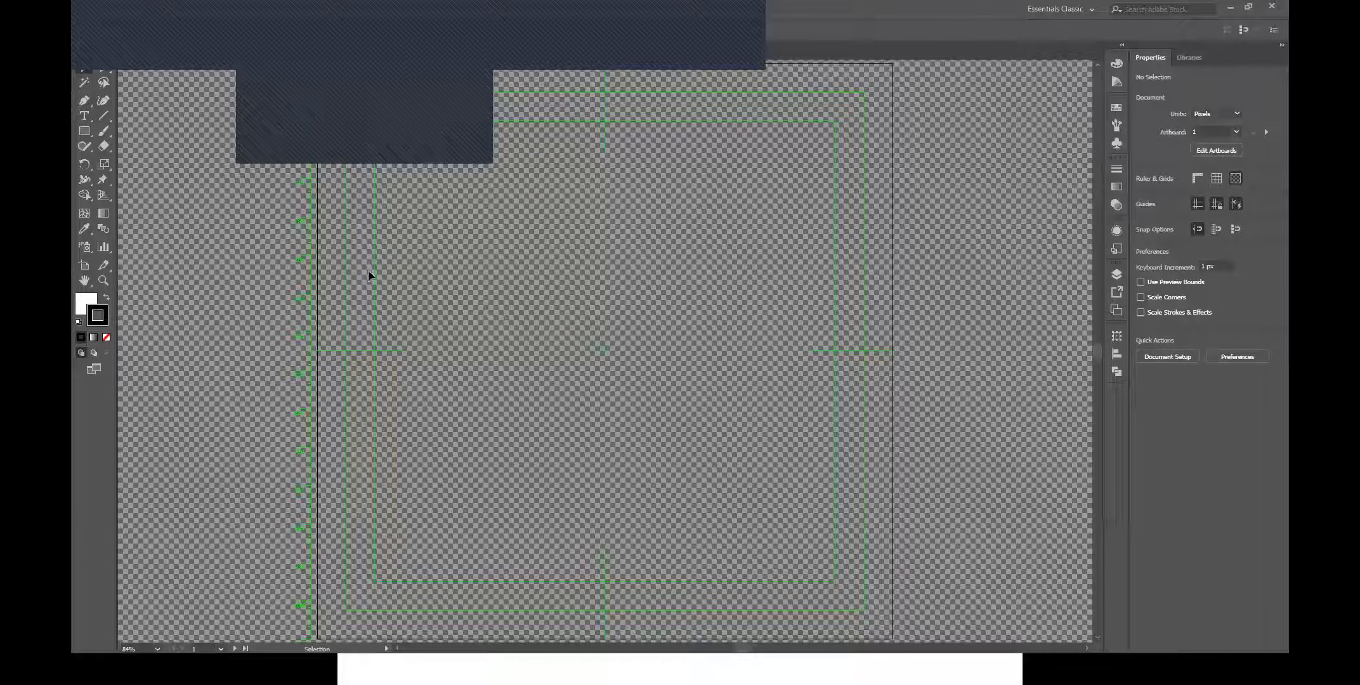
# - Choose the Rectangular Grid Tool from the Line Segment tool flyout
pyautogui.click(109, 115)
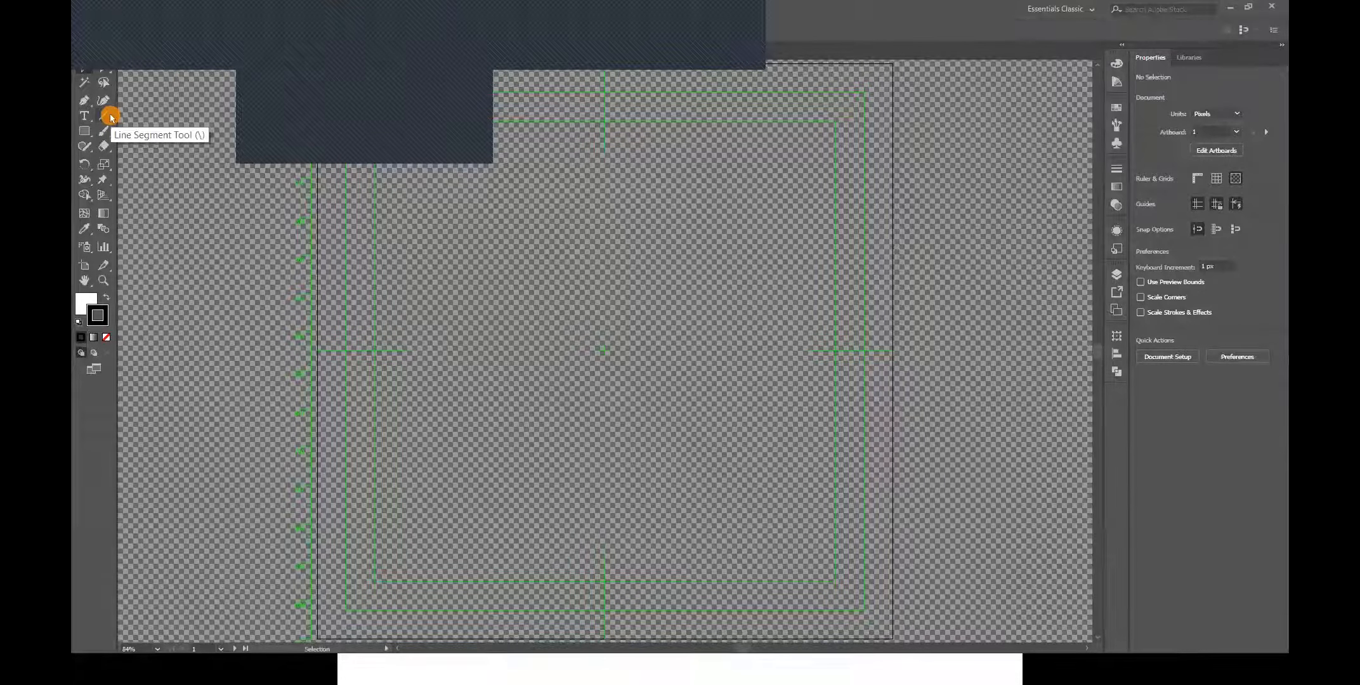
pyautogui.click(106, 119)
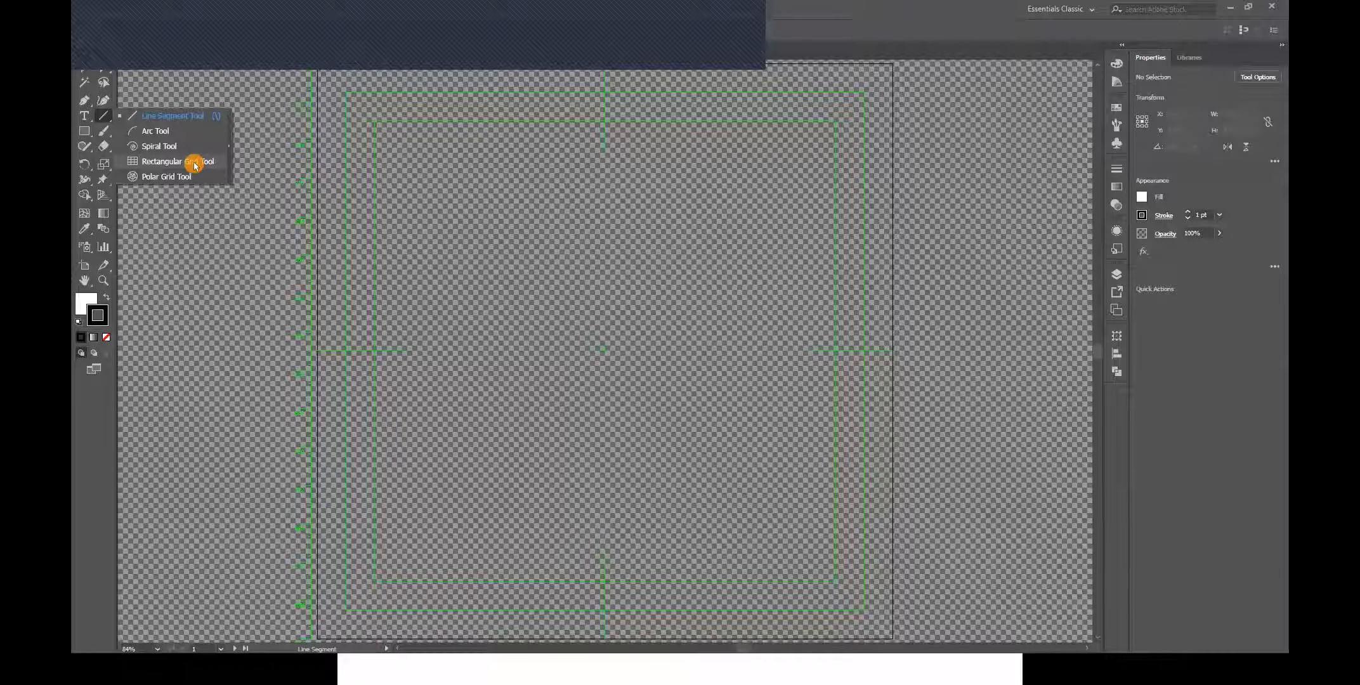
pyautogui.click(195, 163)
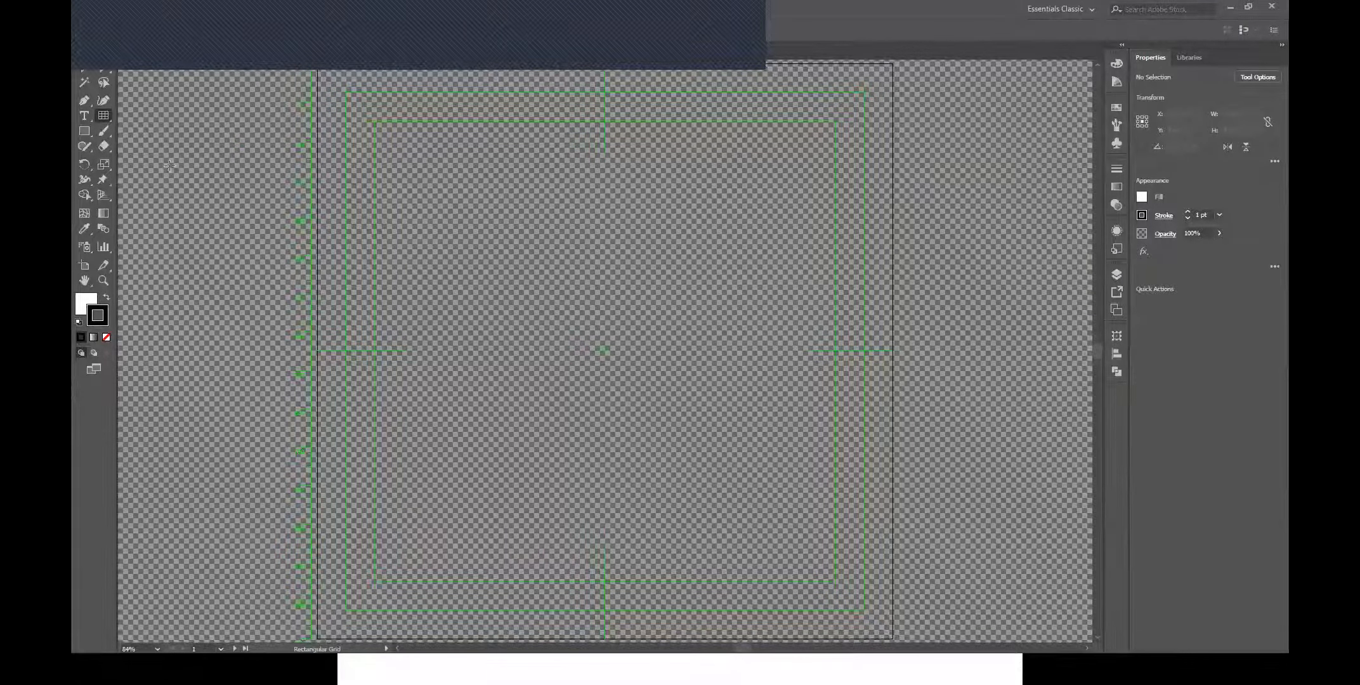
pyautogui.doubleClick(104, 116)
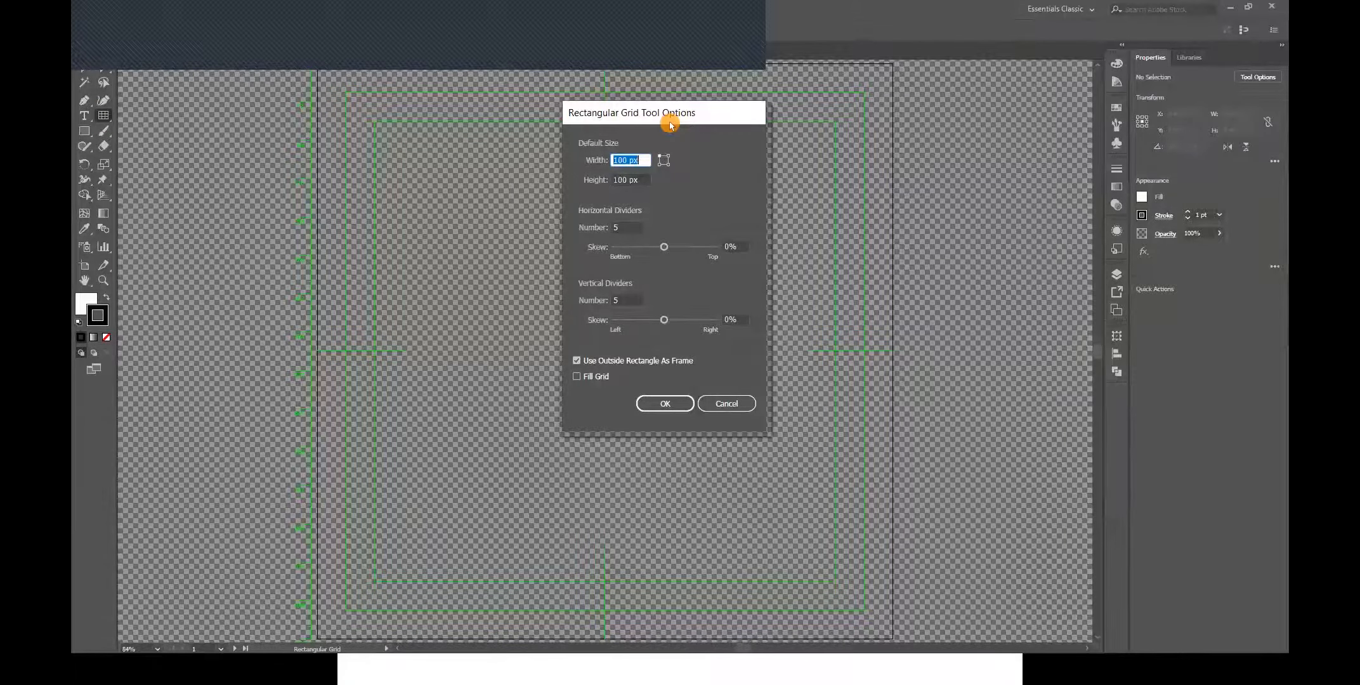
# - Set the grid tool to 2 horizontal and 2 vertical dividers with no outside-rectangle frame
pyautogui.moveTo(670, 124); pyautogui.dragTo(848, 135)
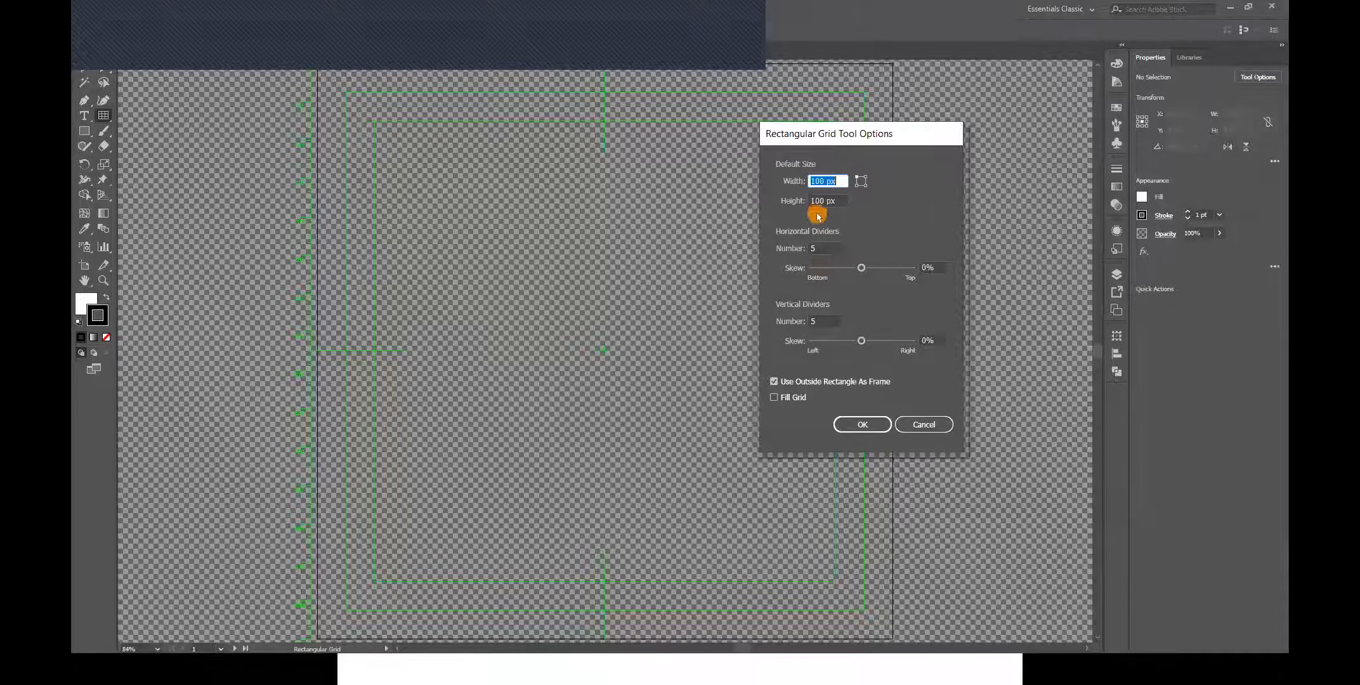
pyautogui.click(819, 252)
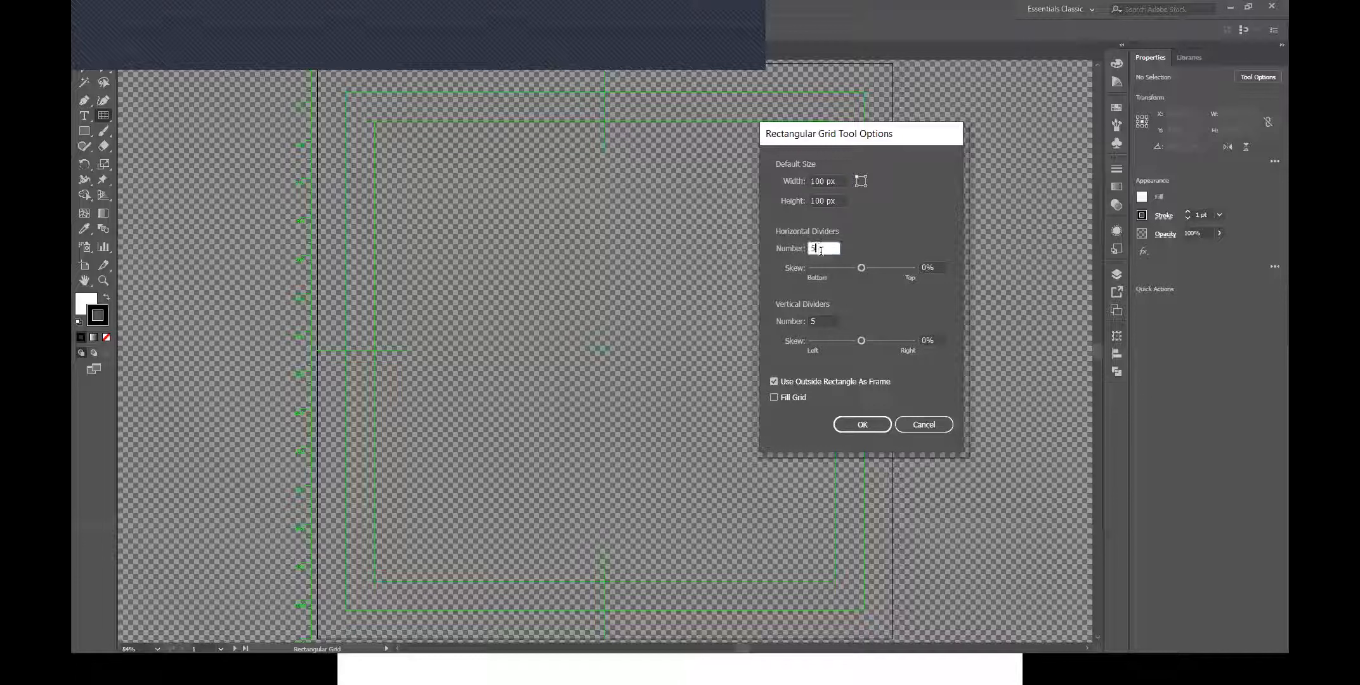
pyautogui.doubleClick(803, 249)
pyautogui.write('2')
pyautogui.doubleClick(799, 317)
pyautogui.write('2')
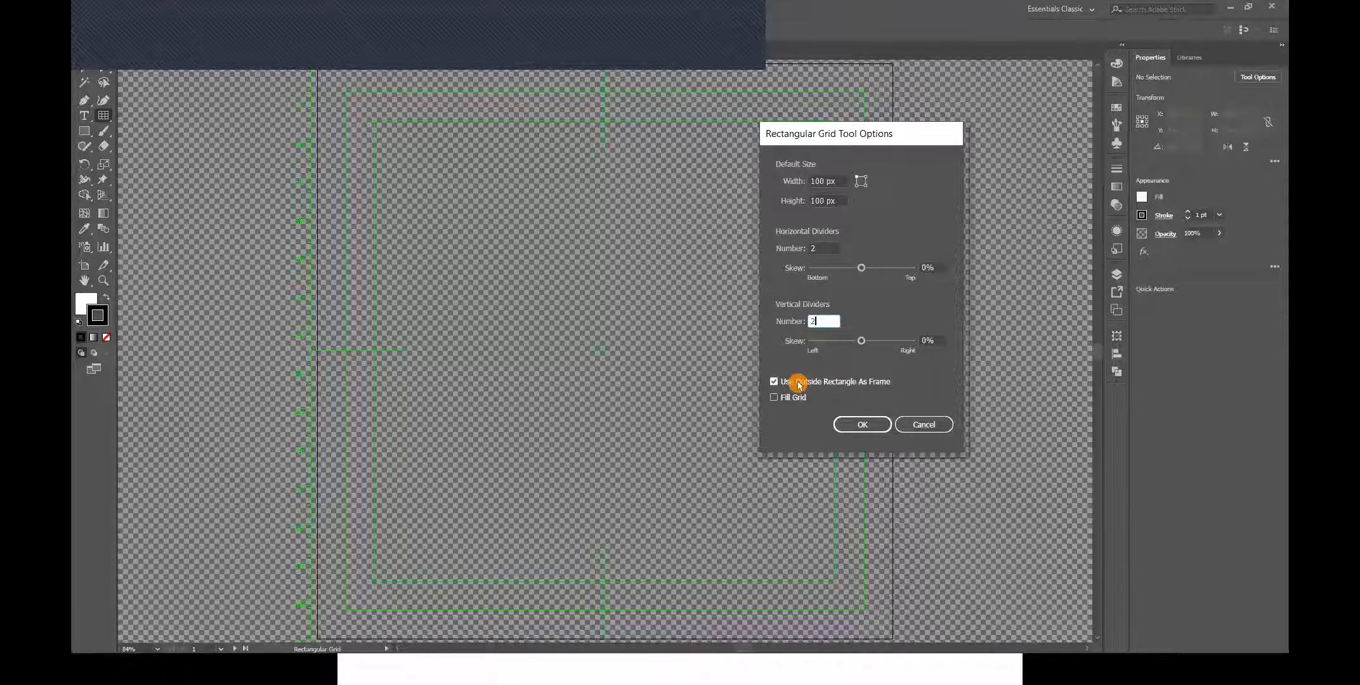
pyautogui.click(797, 384)
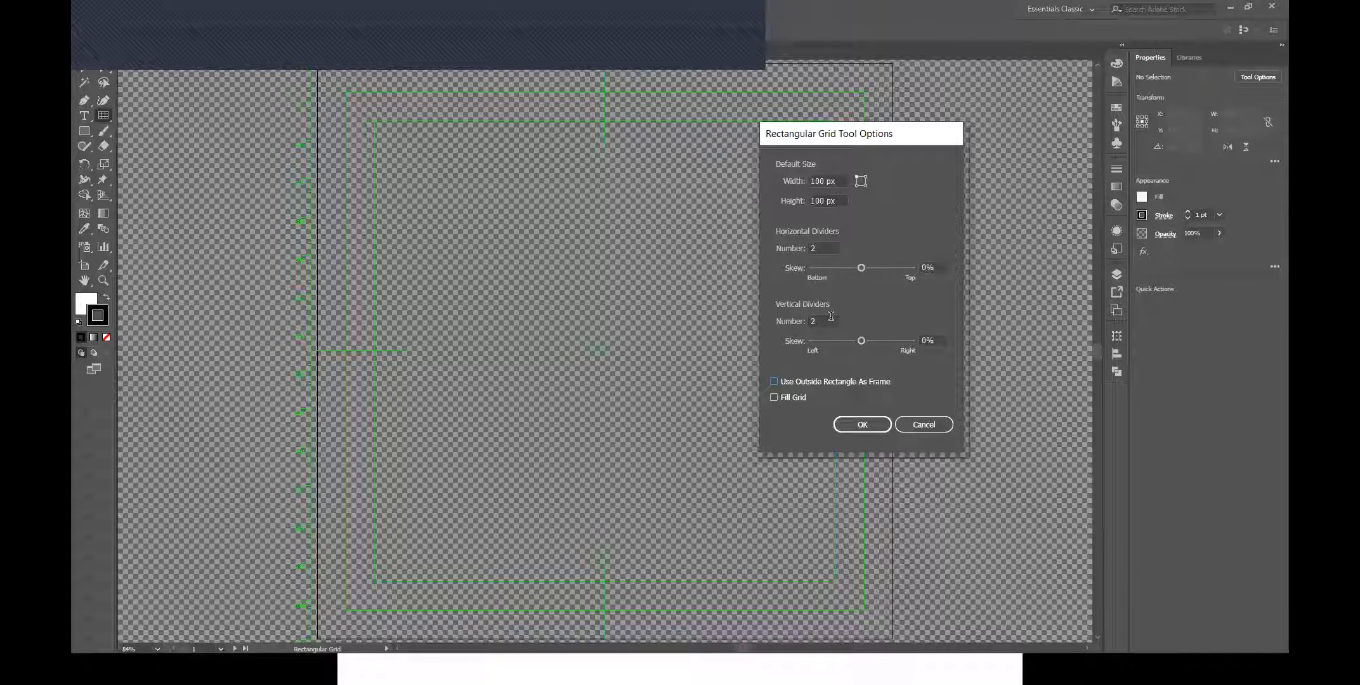
pyautogui.click(875, 425)
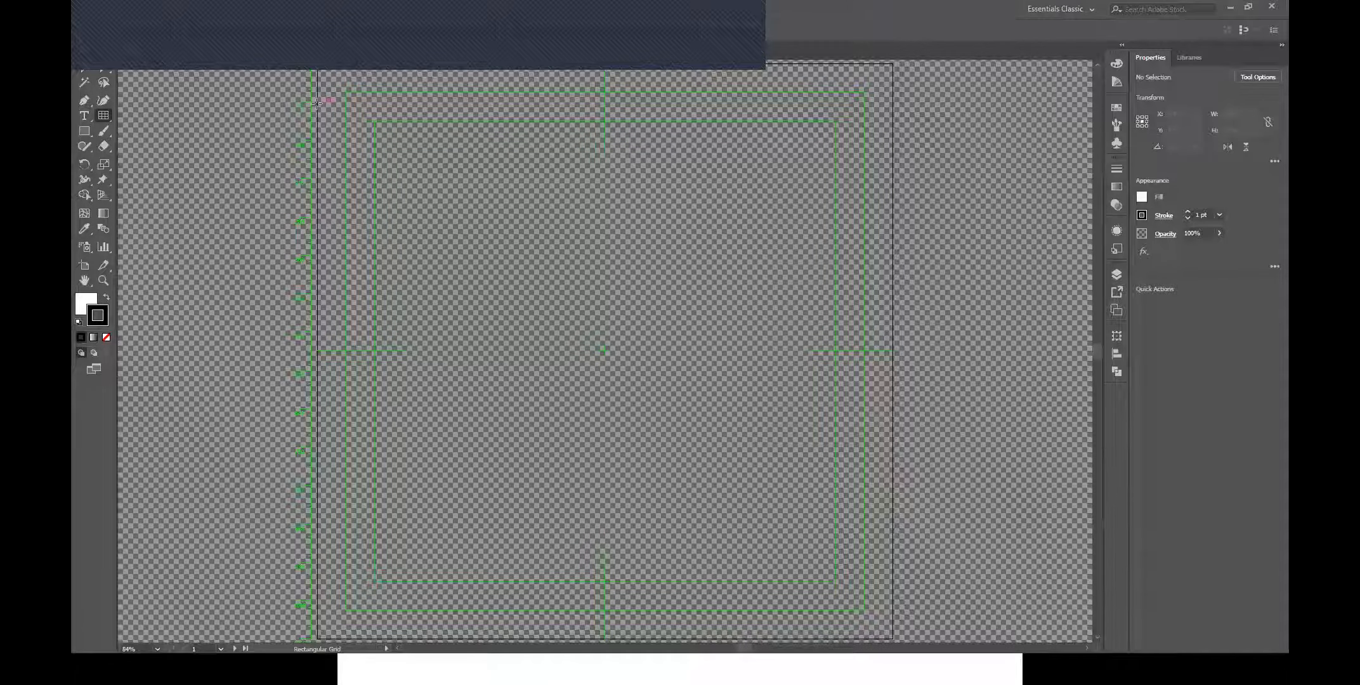
pyautogui.hotkey('ctrl', '-')
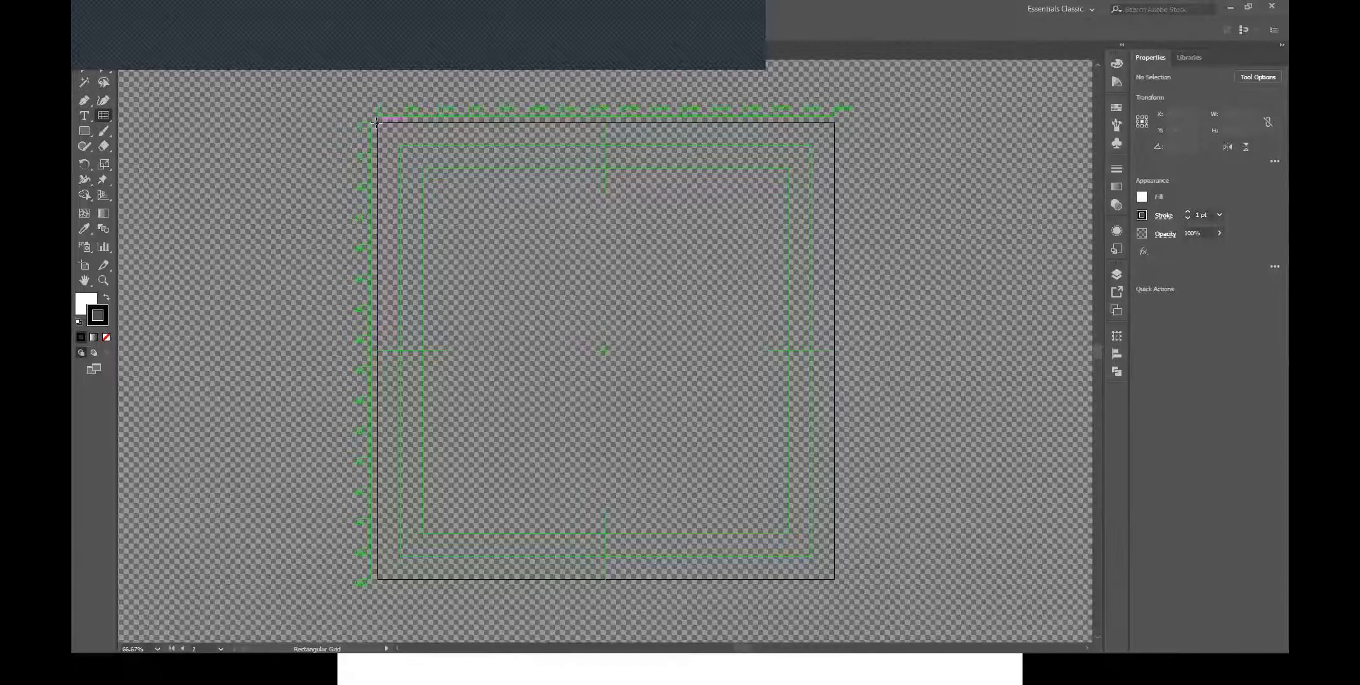
# - Drag a 3 x 3 grid from the artboard's top-left to its bottom-right corner
pyautogui.moveTo(377, 123); pyautogui.dragTo(811, 555)
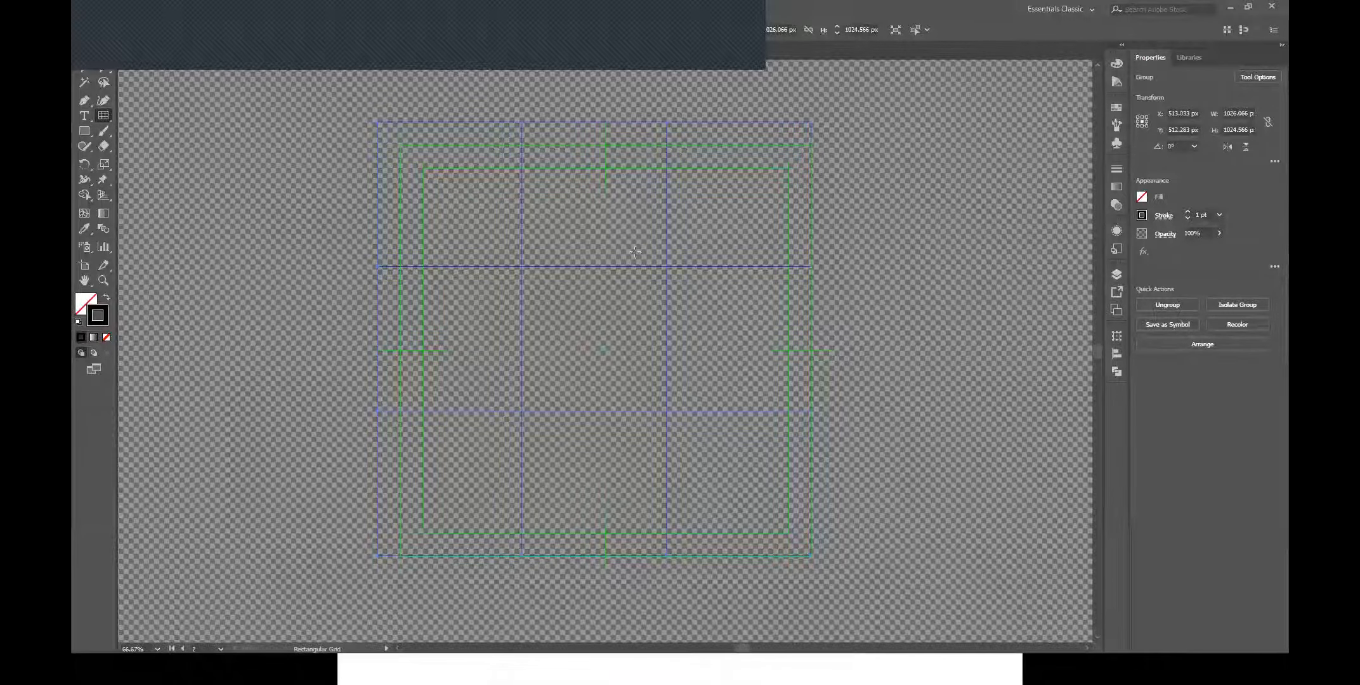
# - Make the grid's stroke colour yellow in the Color Picker
pyautogui.click(105, 309)
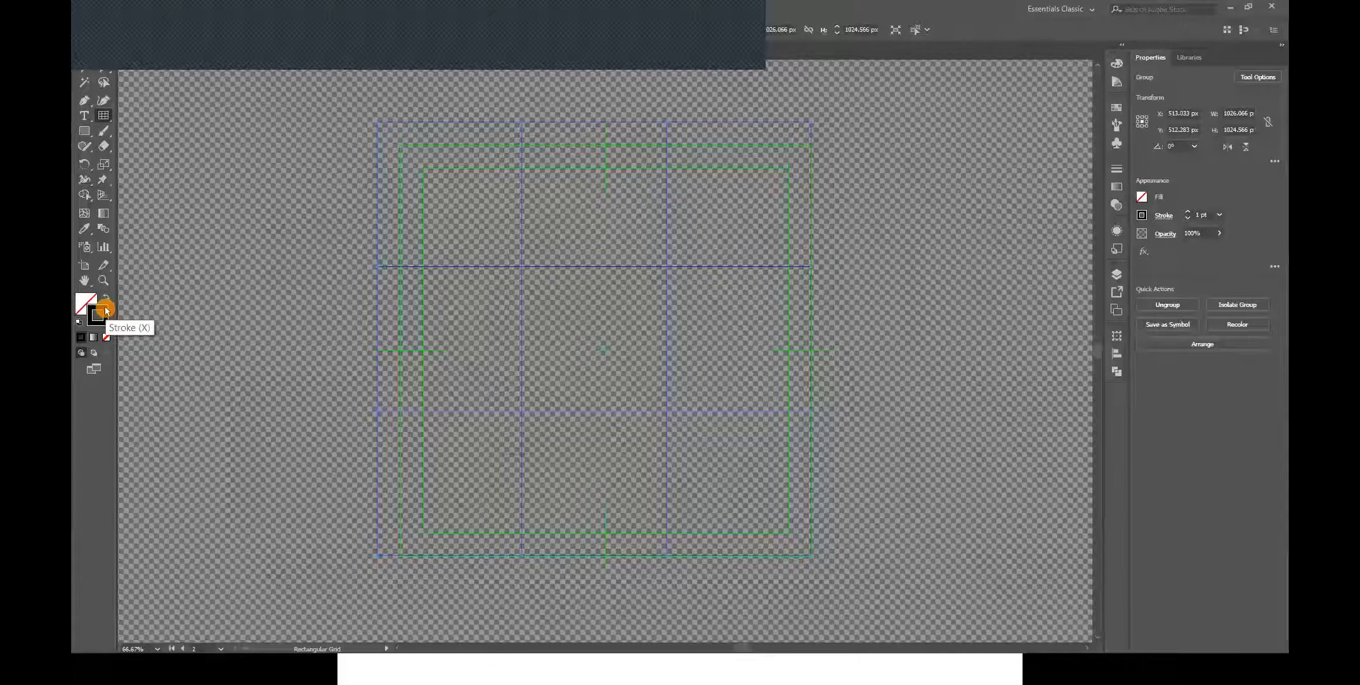
pyautogui.click(106, 311)
pyautogui.click(674, 274)
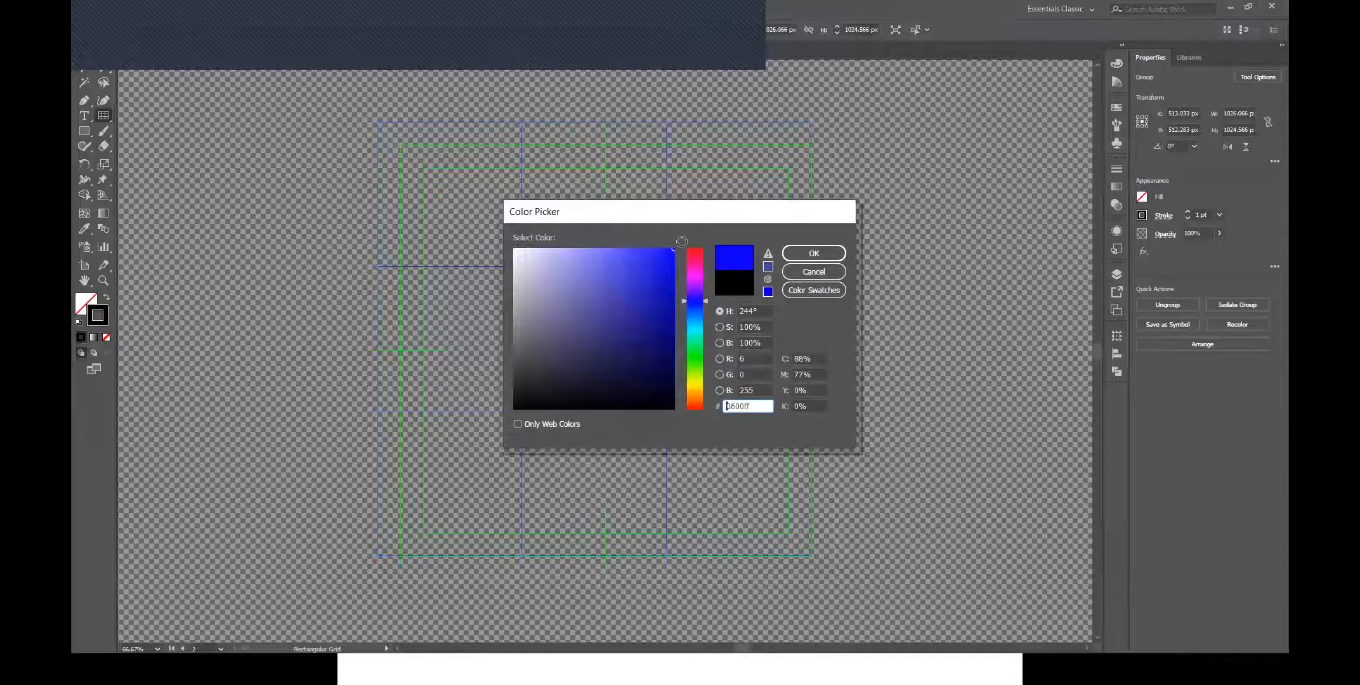
pyautogui.click(700, 371)
pyautogui.moveTo(700, 374); pyautogui.dragTo(701, 381)
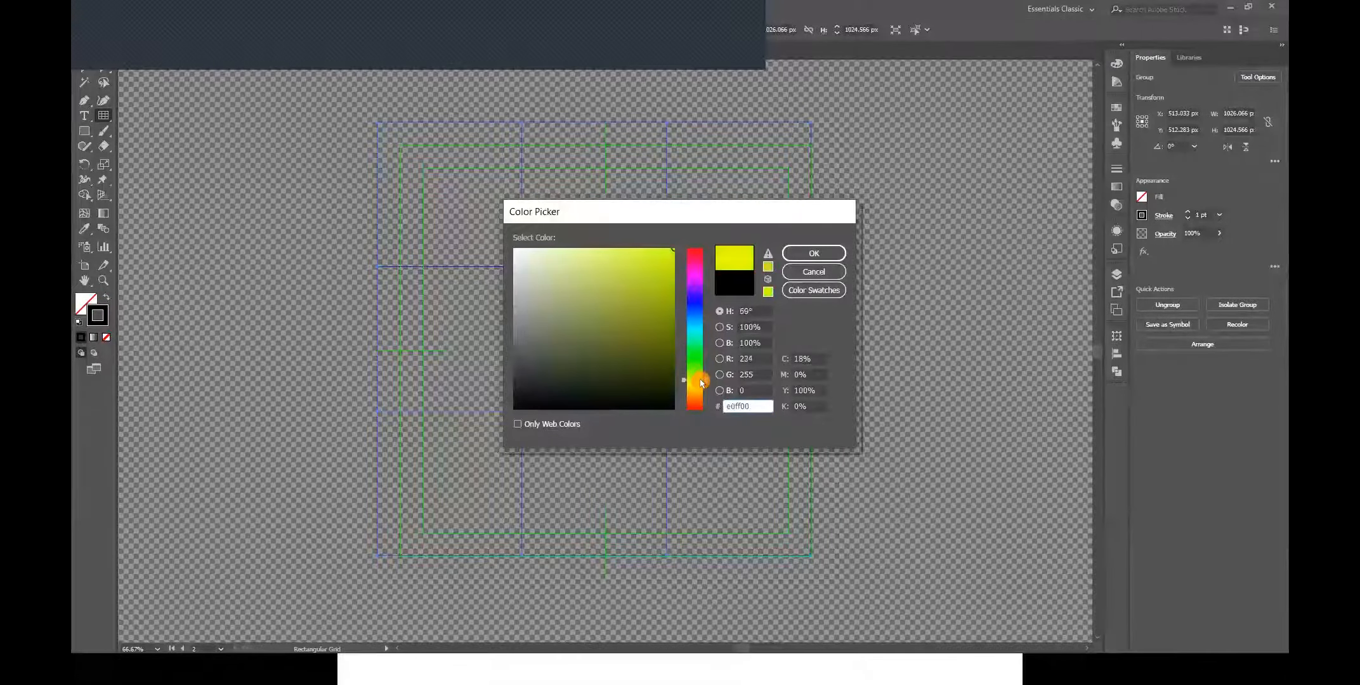
pyautogui.click(831, 254)
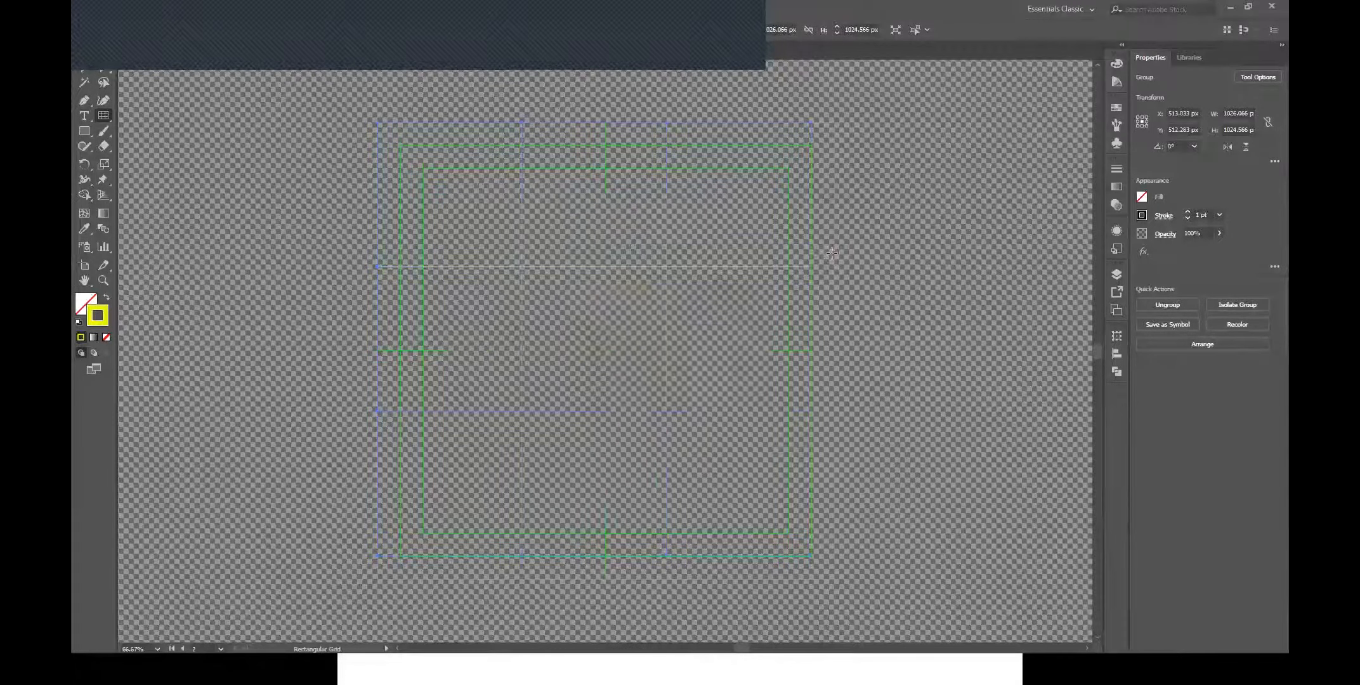
# - Raise the grid's stroke weight to 5 pt
pyautogui.click(1199, 219)
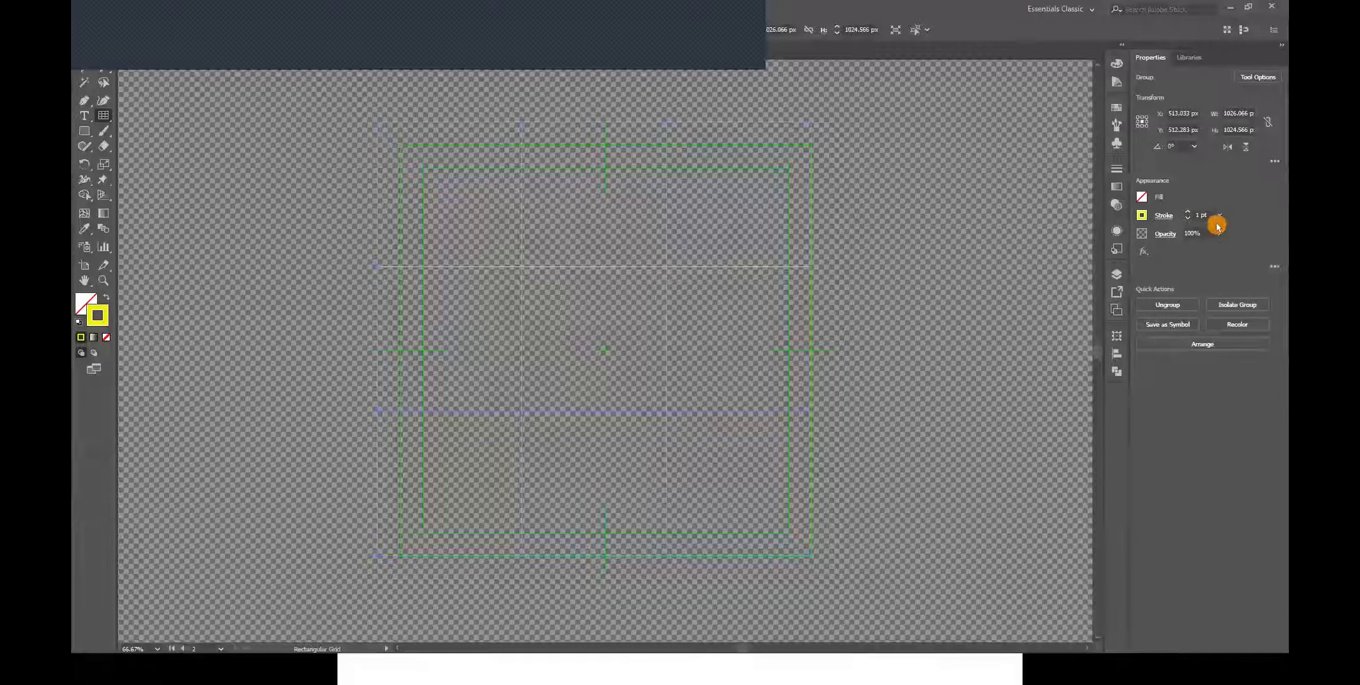
pyautogui.press('ctrl')
pyautogui.press('ctrl')
pyautogui.click(1187, 212)
pyautogui.click(1188, 212)
pyautogui.click(1187, 212)
pyautogui.press('ctrl')
pyautogui.press('ctrl')
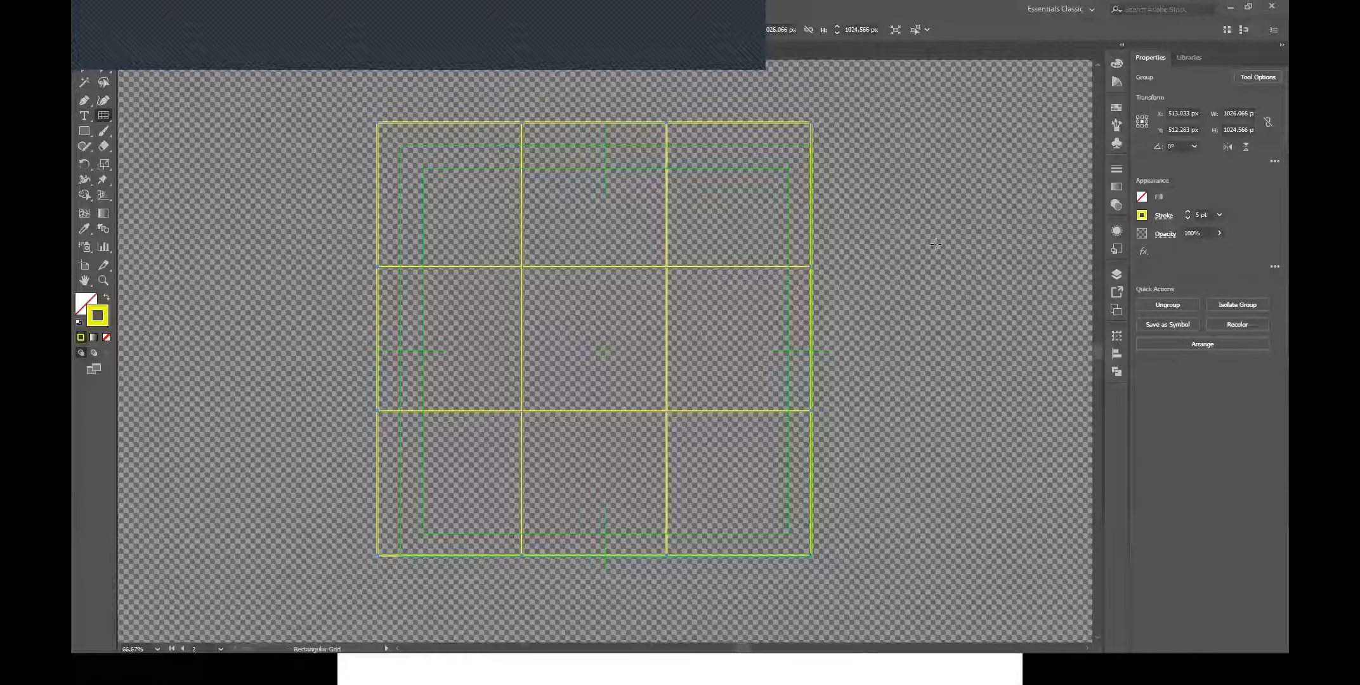
pyautogui.click(932, 245)
pyautogui.click(924, 424)
# - Rename Layer 1 to 'guide' in the Layers panel
pyautogui.click(1124, 274)
pyautogui.click(1045, 298)
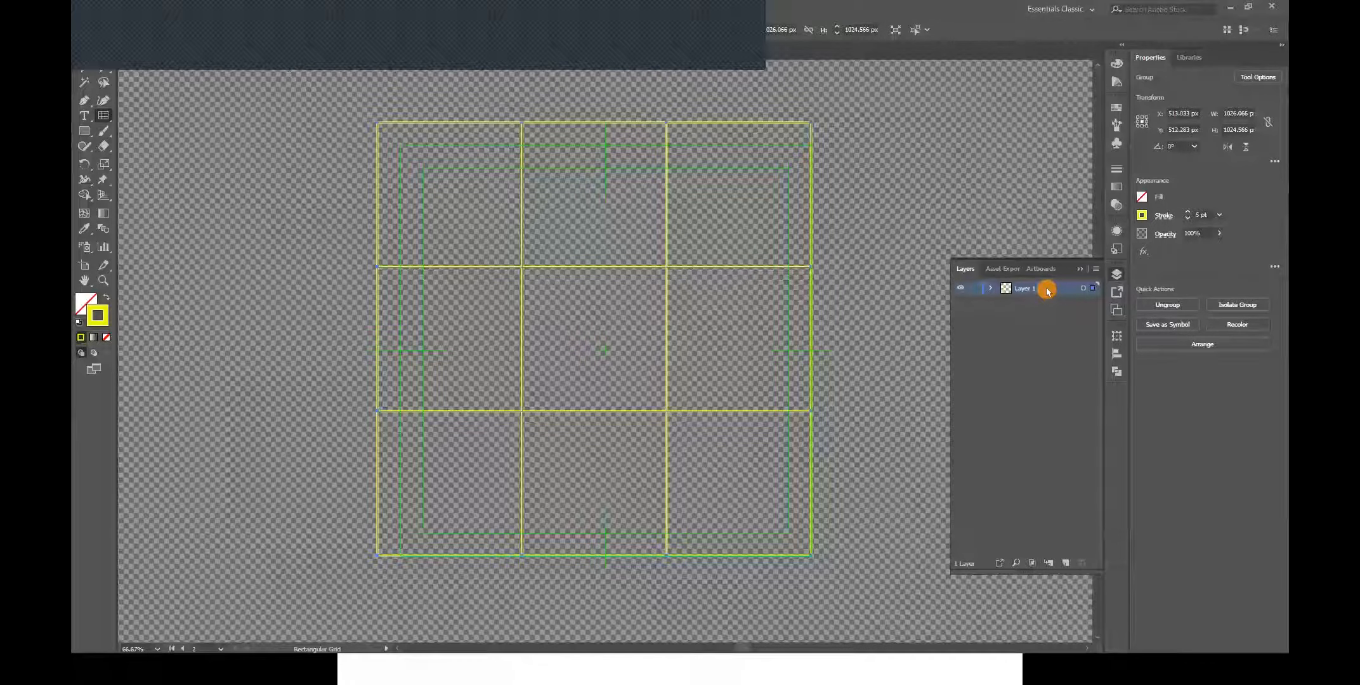
pyautogui.click(1046, 290)
pyautogui.doubleClick(1046, 288)
pyautogui.write('guide')
pyautogui.click(983, 351)
# - Lock the guide layer and switch to the Photoshop training document
pyautogui.click(975, 289)
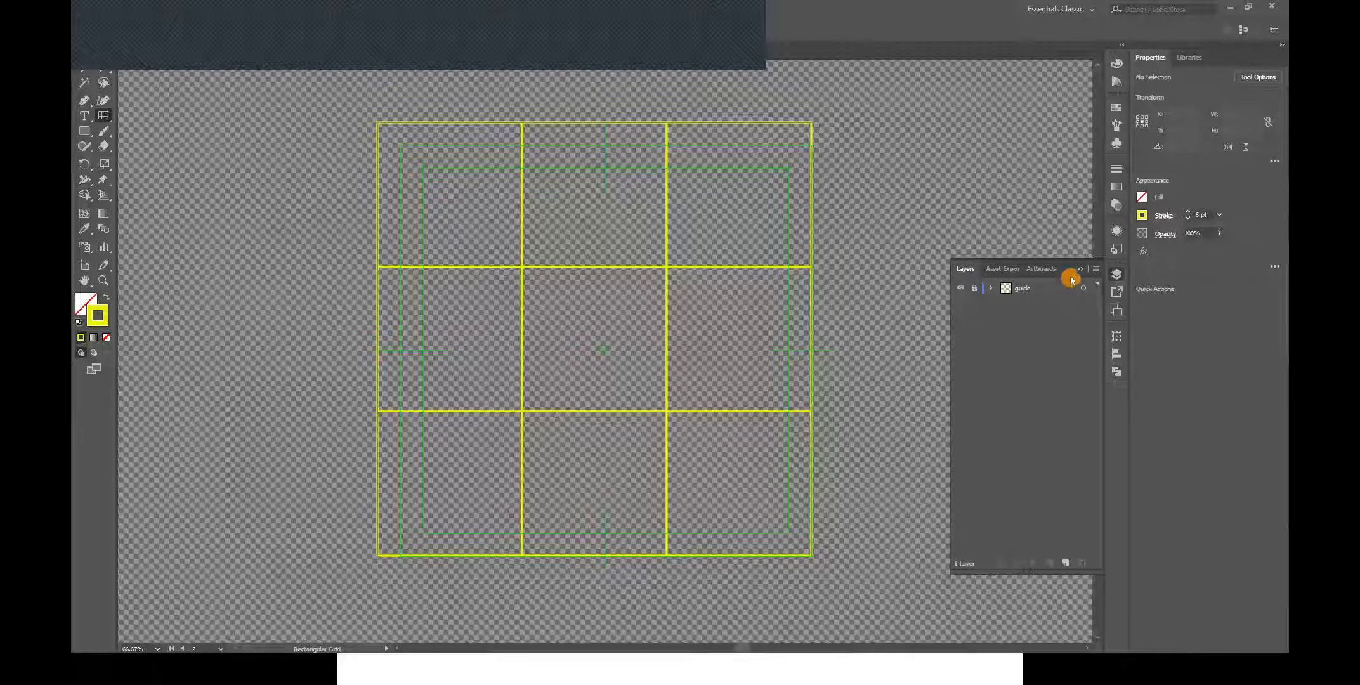
pyautogui.click(1086, 262)
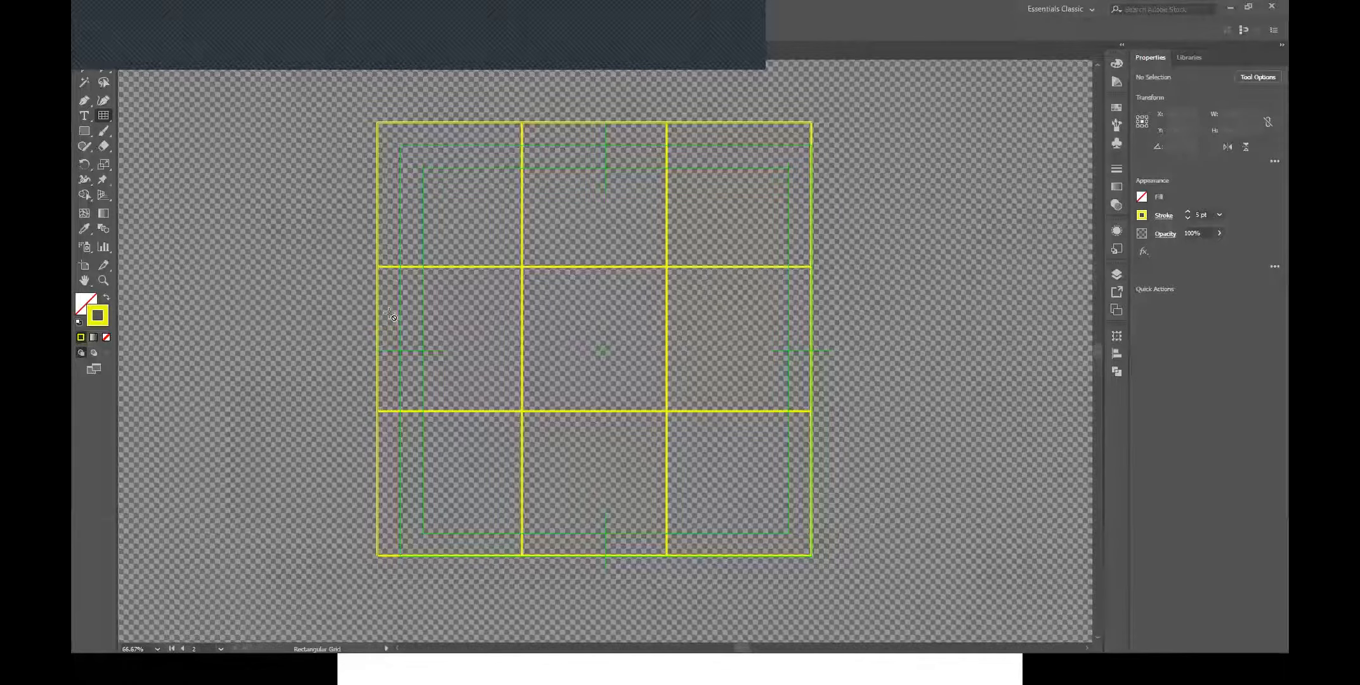
pyautogui.hotkey('alt', 'Tab')
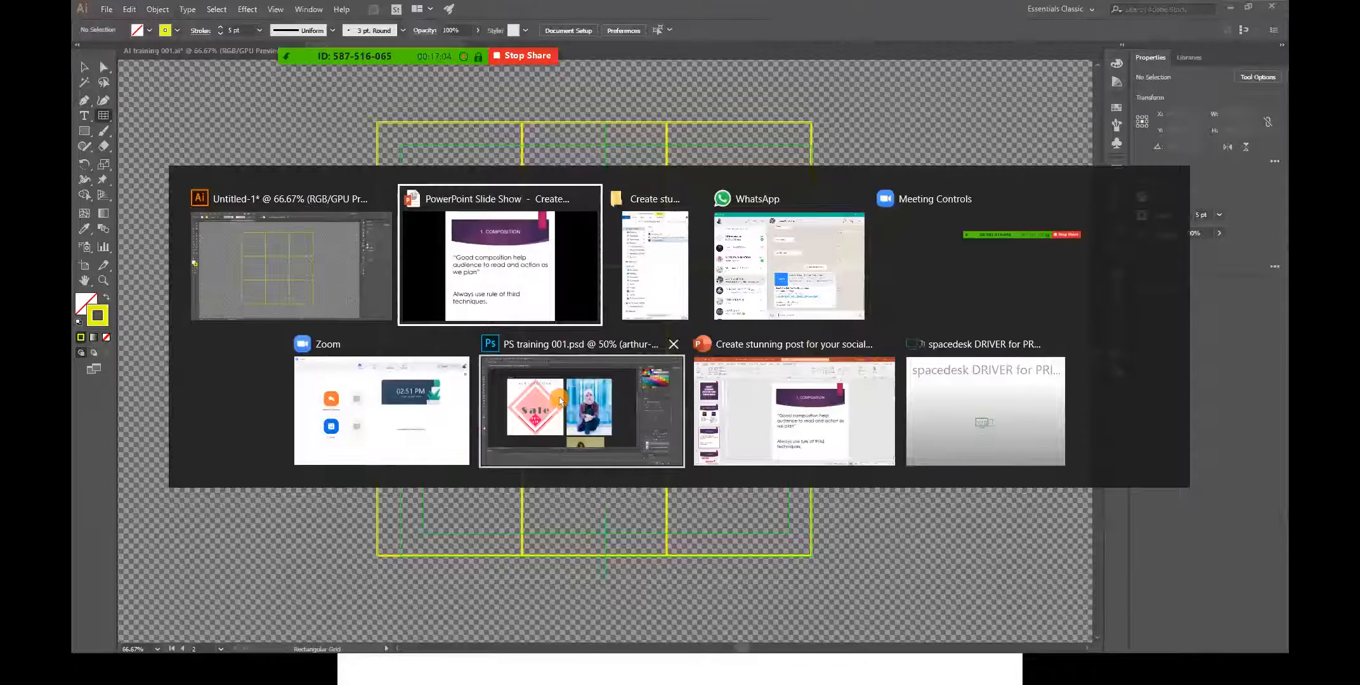
pyautogui.click(559, 398)
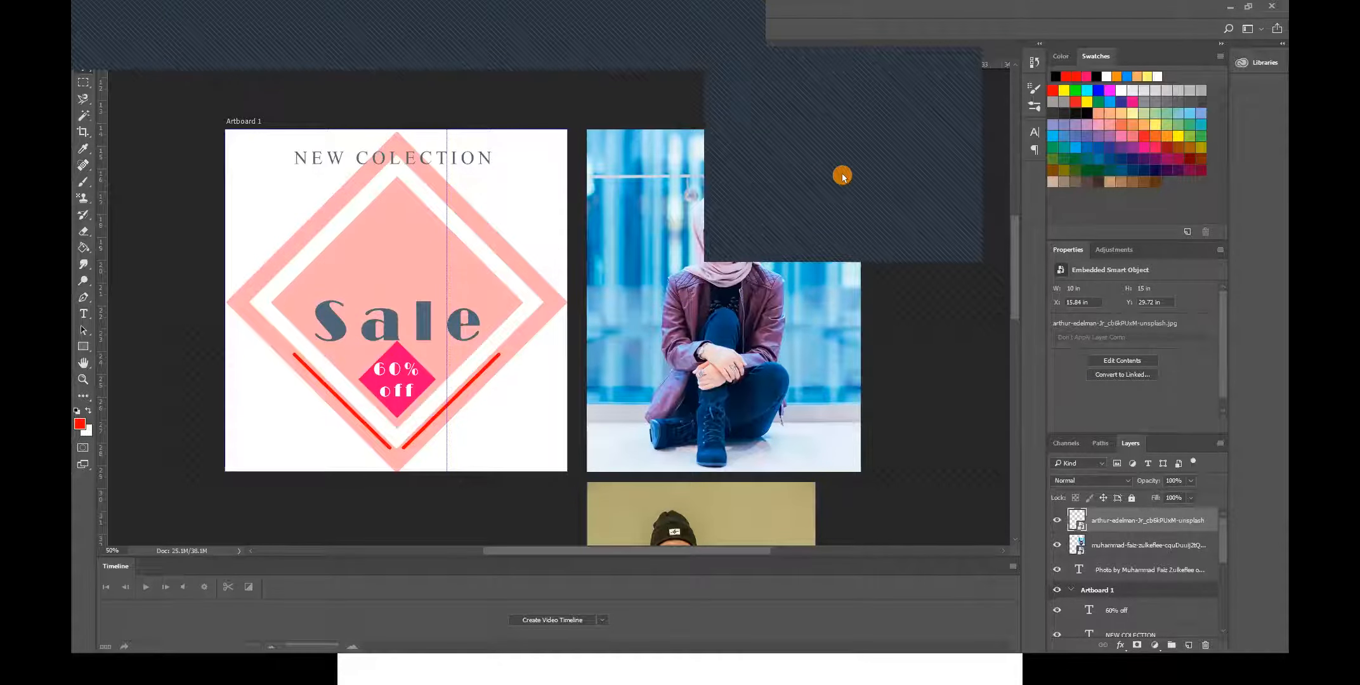
# - Bring Photoshop's PS training 001.psd to the front and open the Edit menu
pyautogui.click(628, 139)
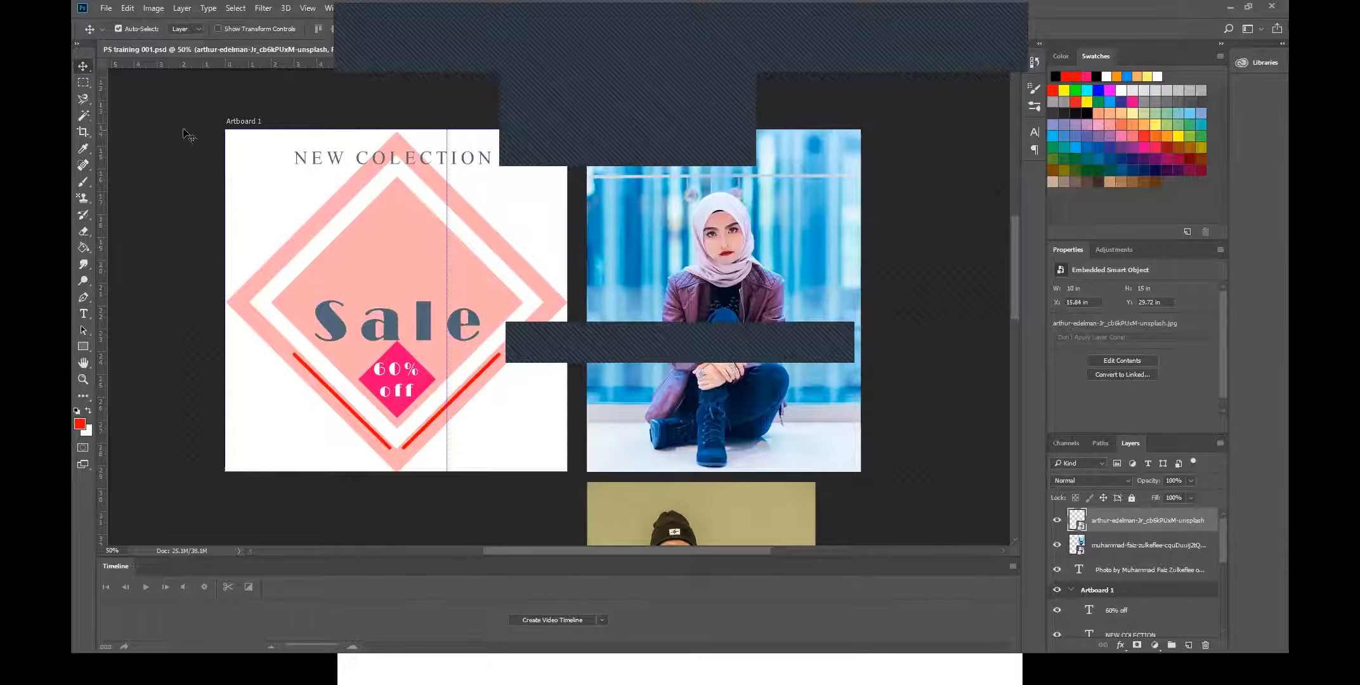
pyautogui.click(718, 346)
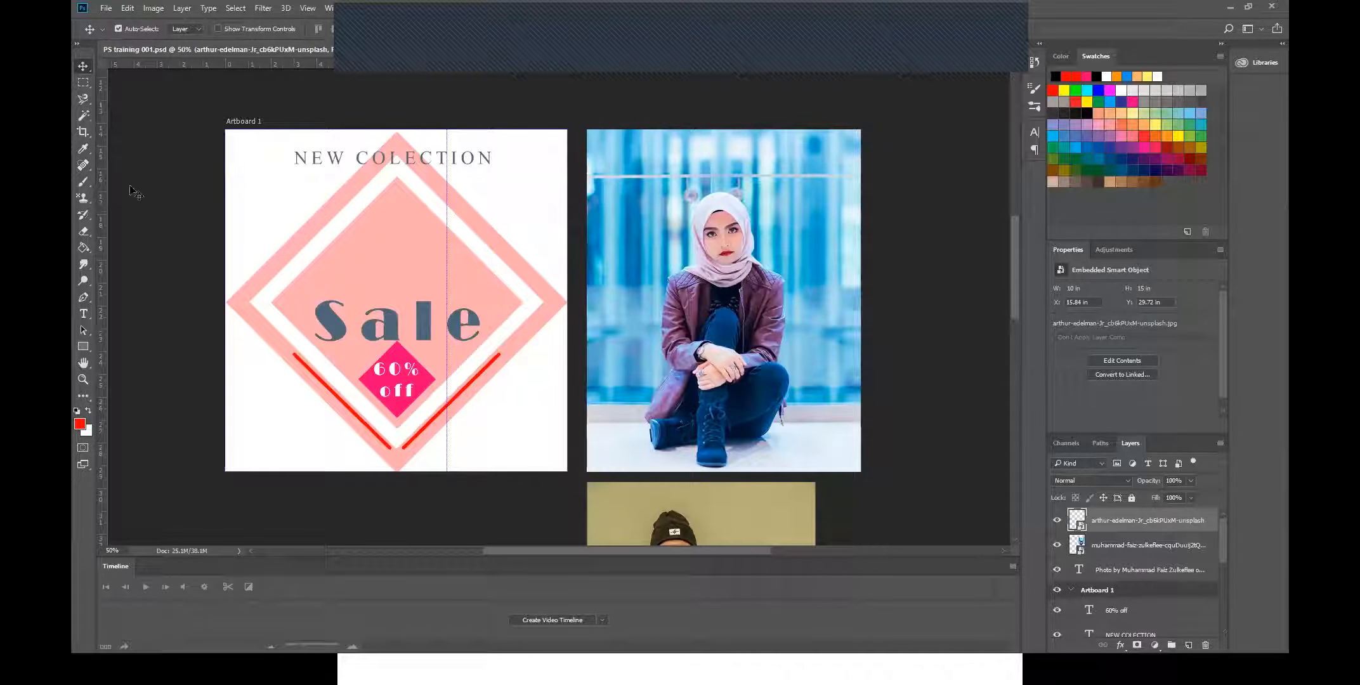
pyautogui.click(124, 10)
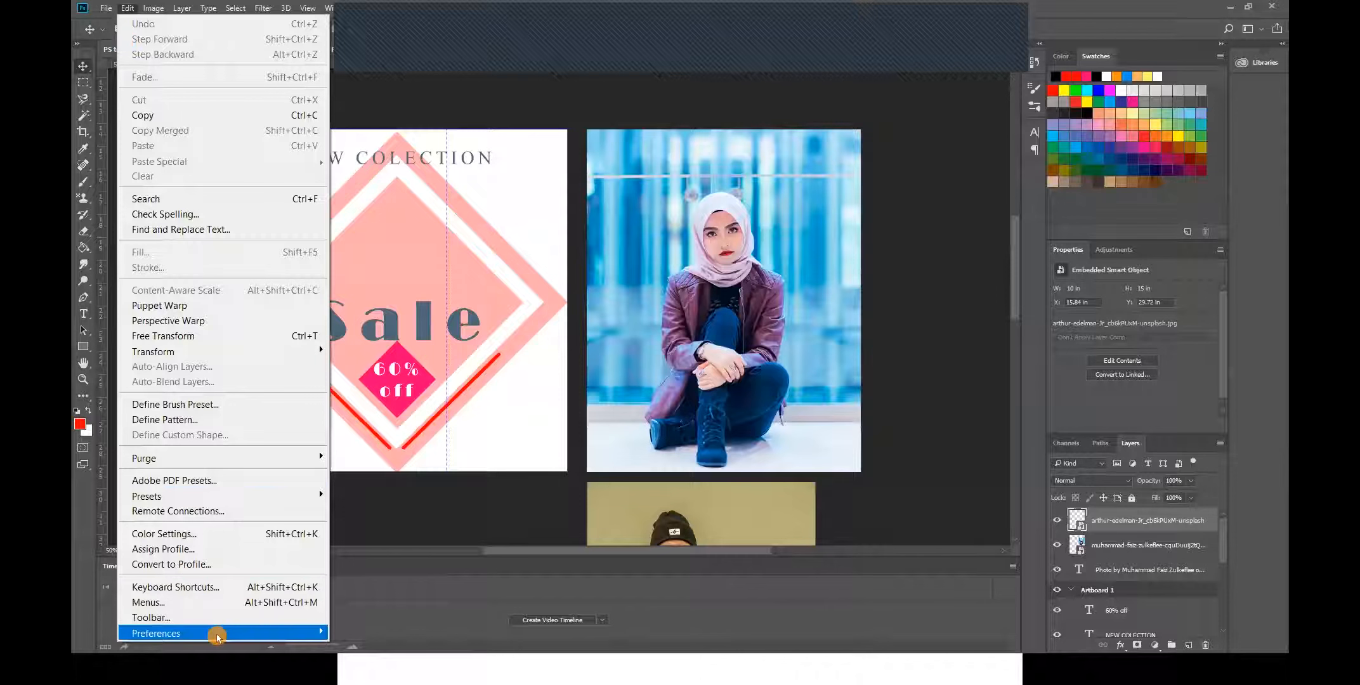
# - Open the Guides, Grid & Slices preferences and confirm grid Subdivisions is 3
pyautogui.moveTo(217, 636)
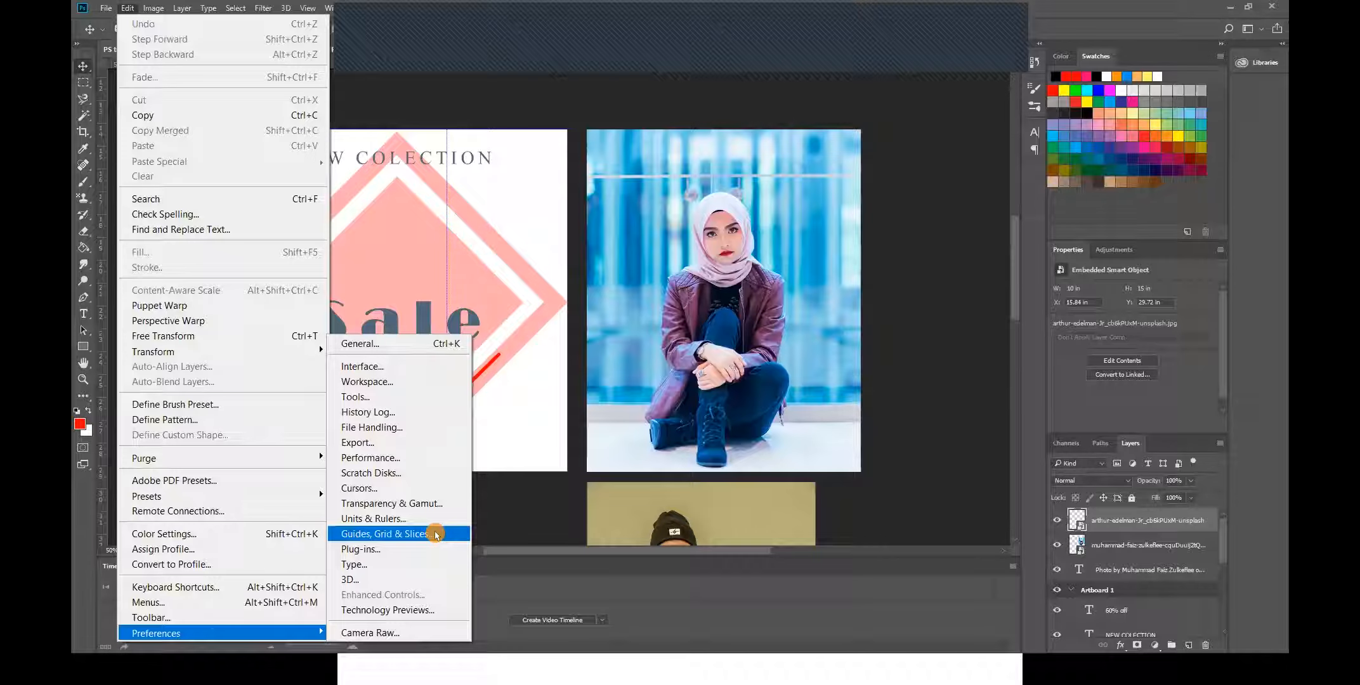
pyautogui.click(434, 535)
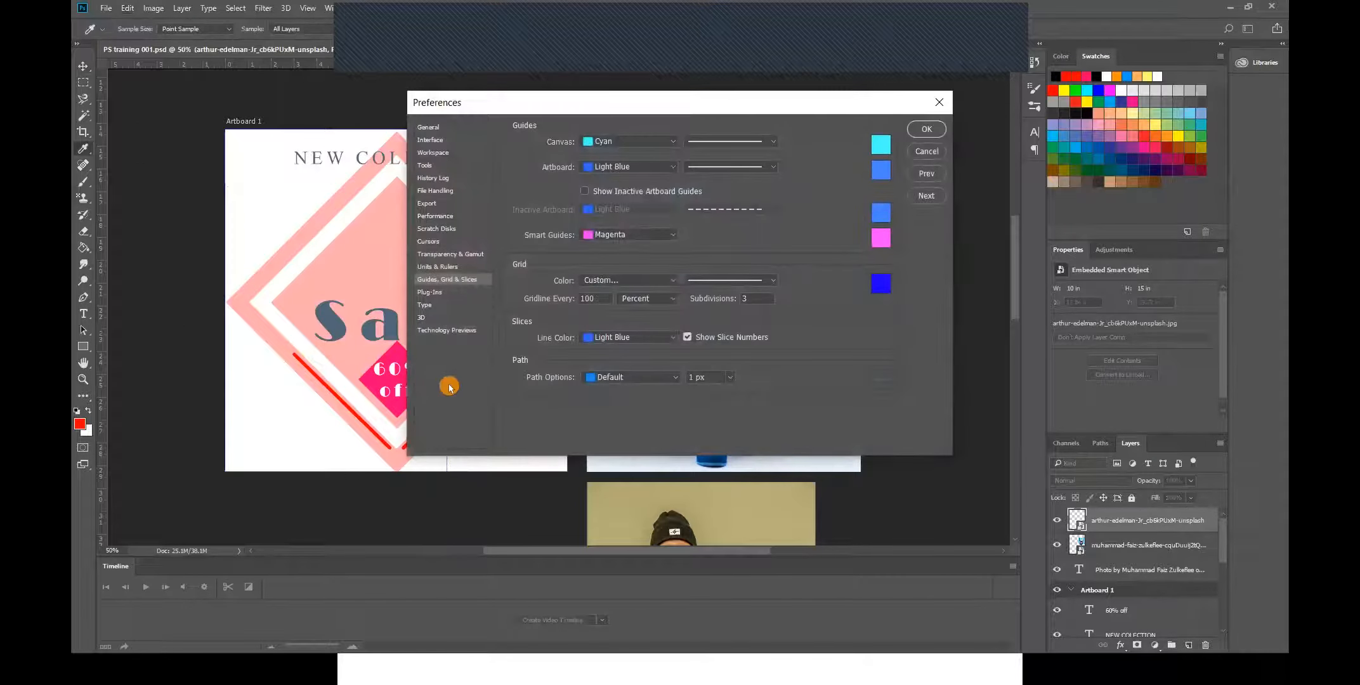
pyautogui.click(517, 289)
pyautogui.click(518, 290)
pyautogui.click(518, 291)
pyautogui.click(518, 290)
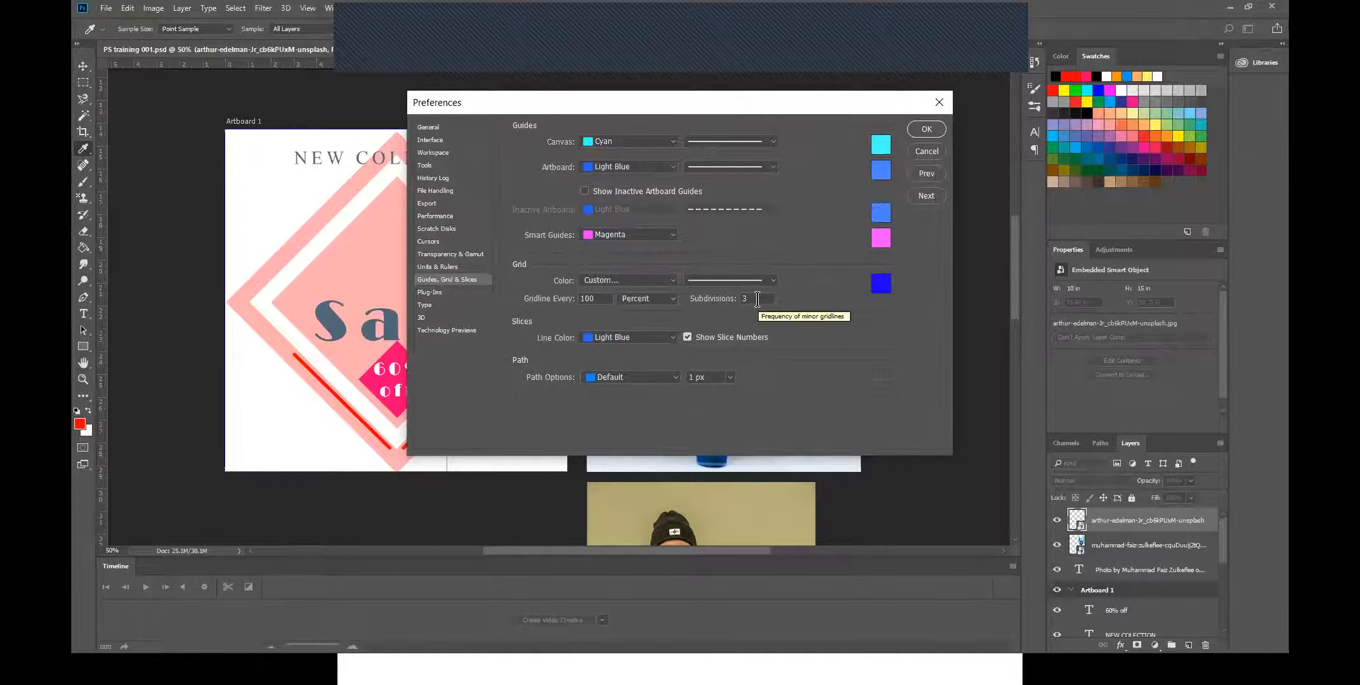
pyautogui.doubleClick(760, 304)
pyautogui.click(777, 310)
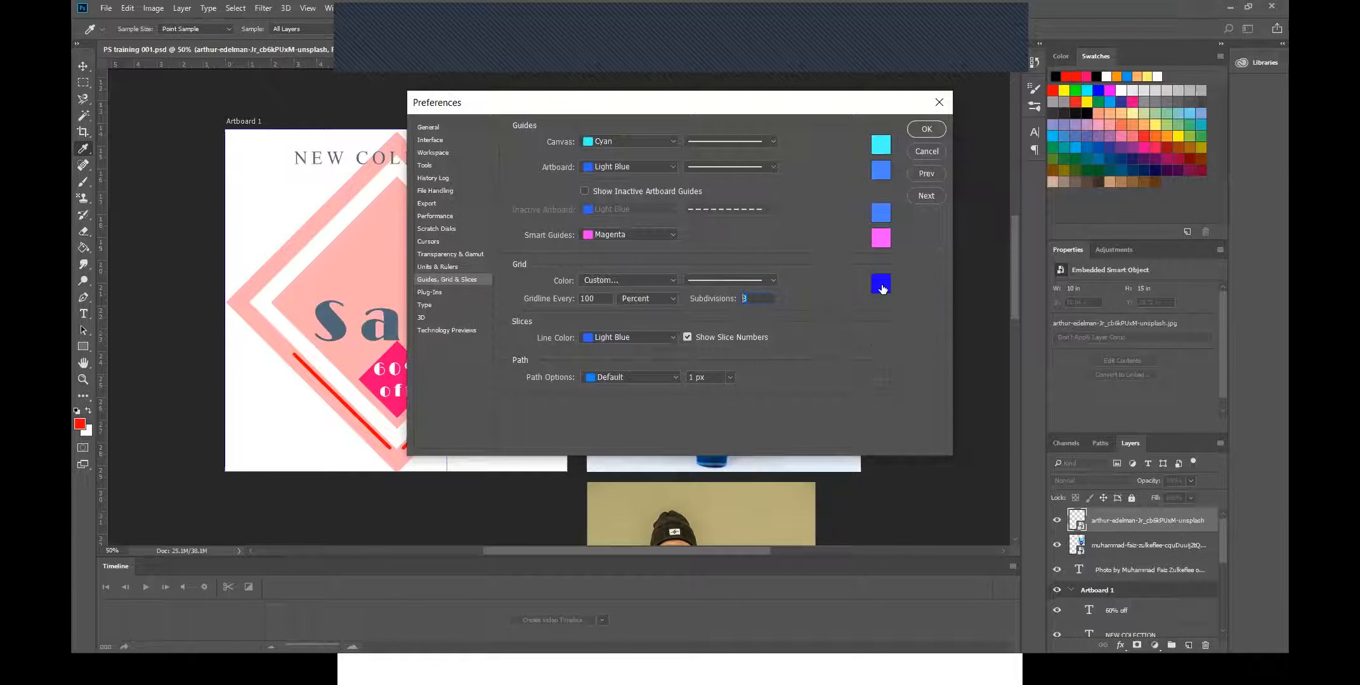
# - Set the grid colour to a bright yellow-green and apply the preferences
pyautogui.doubleClick(881, 286)
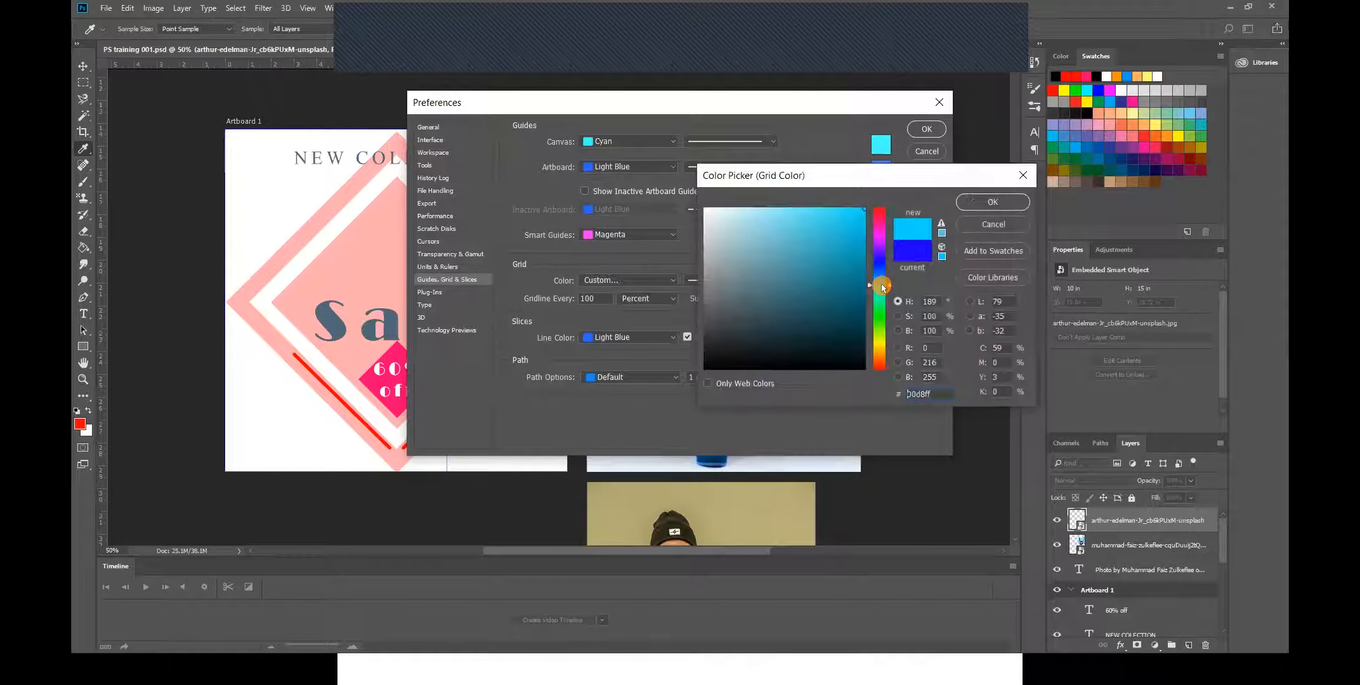
pyautogui.moveTo(848, 280); pyautogui.dragTo(870, 198)
pyautogui.moveTo(888, 315)
pyautogui.mouseDown()
pyautogui.moveTo(887, 261)
pyautogui.moveTo(893, 336)
pyautogui.mouseUp()
pyautogui.click(994, 201)
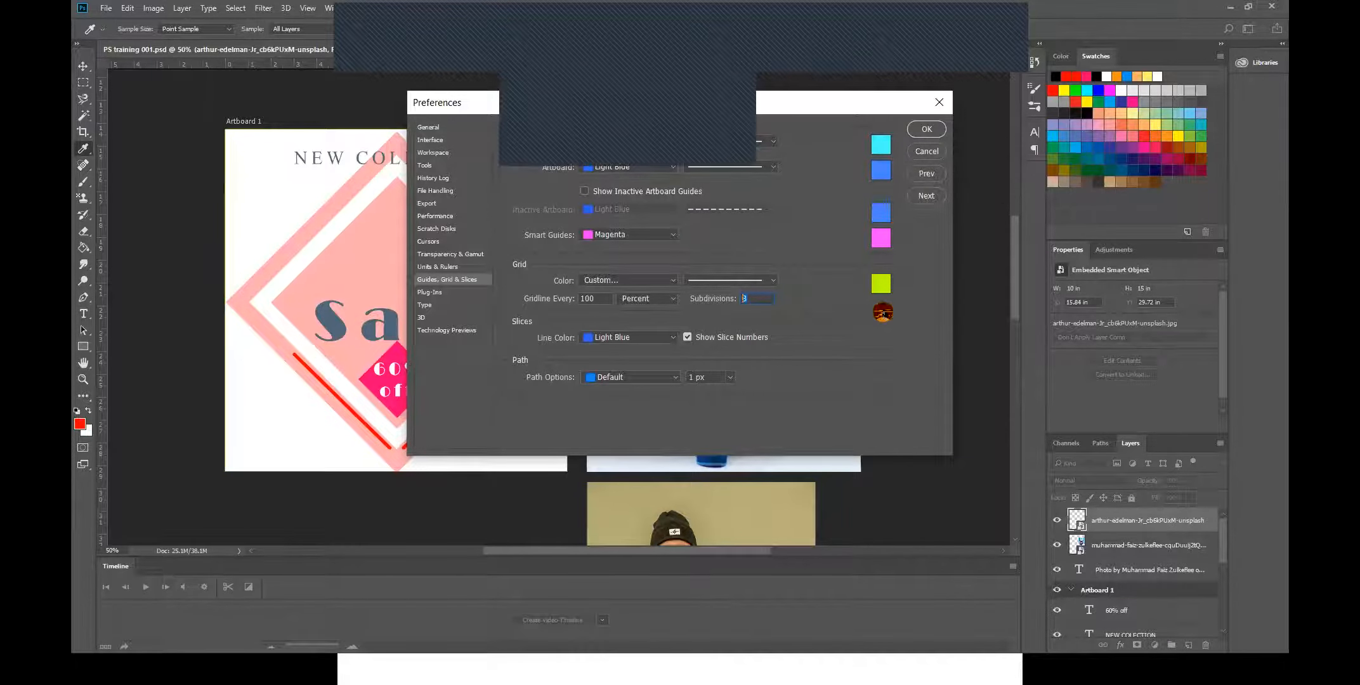
pyautogui.click(932, 130)
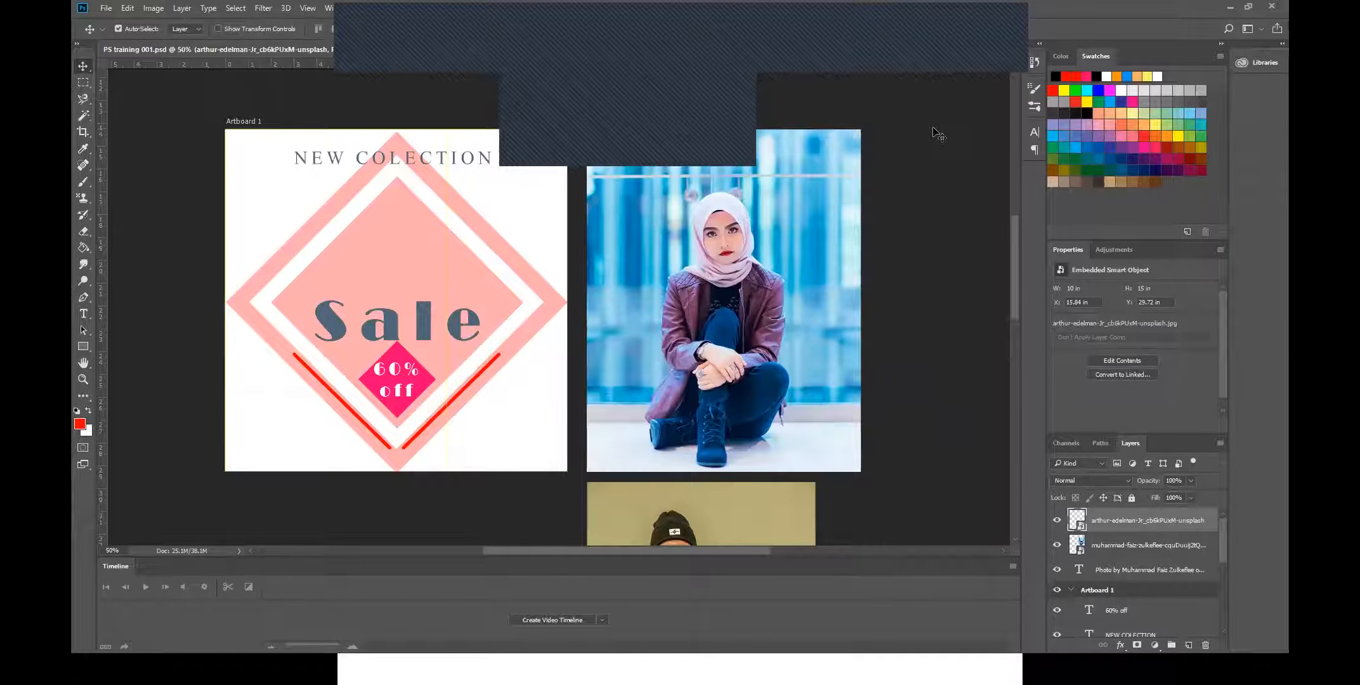
# - Create a new A4 document (210 x 297 mm, 300 ppi) from the preset and zoom to check its thirds grid
pyautogui.click(106, 9)
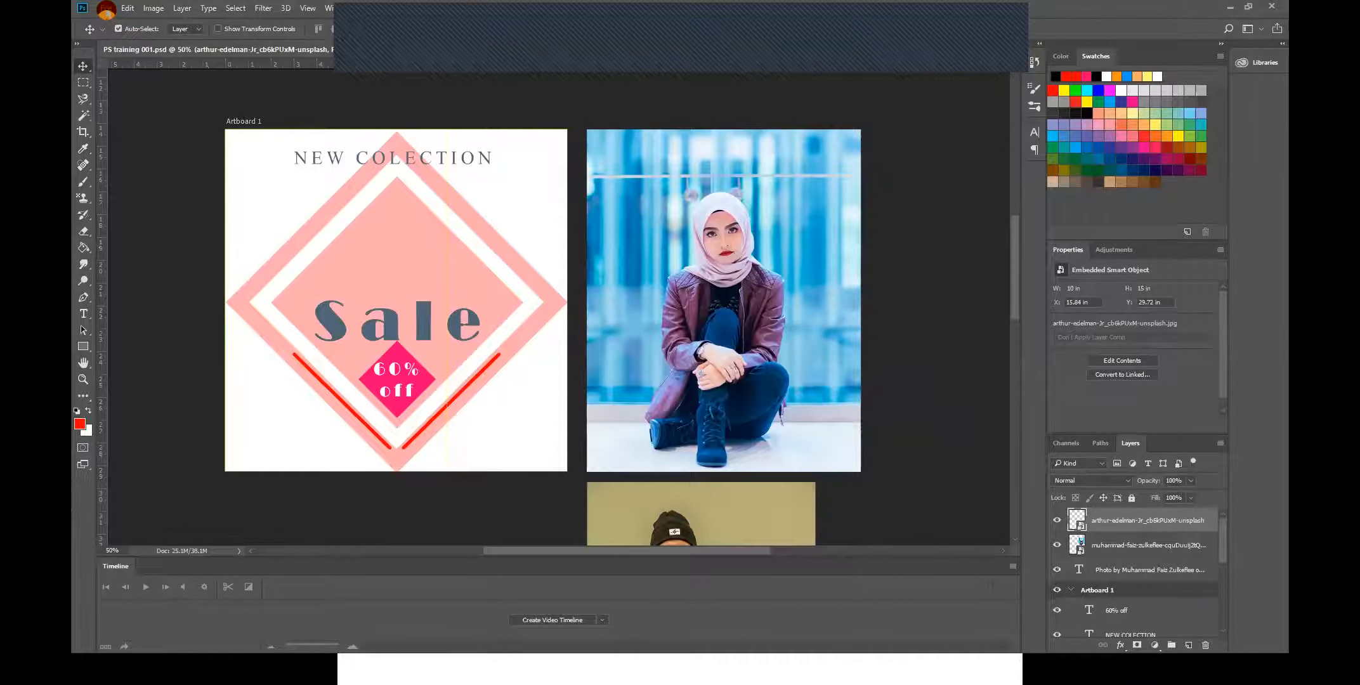
pyautogui.click(115, 24)
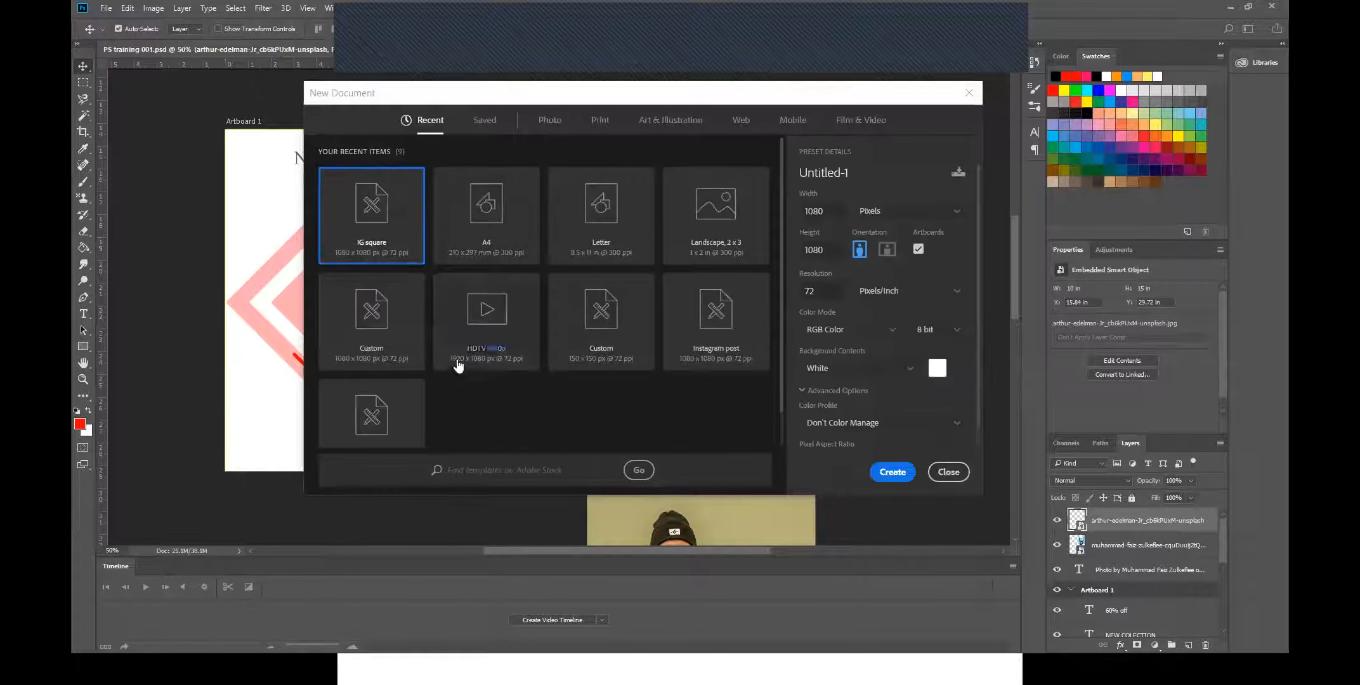
pyautogui.click(509, 220)
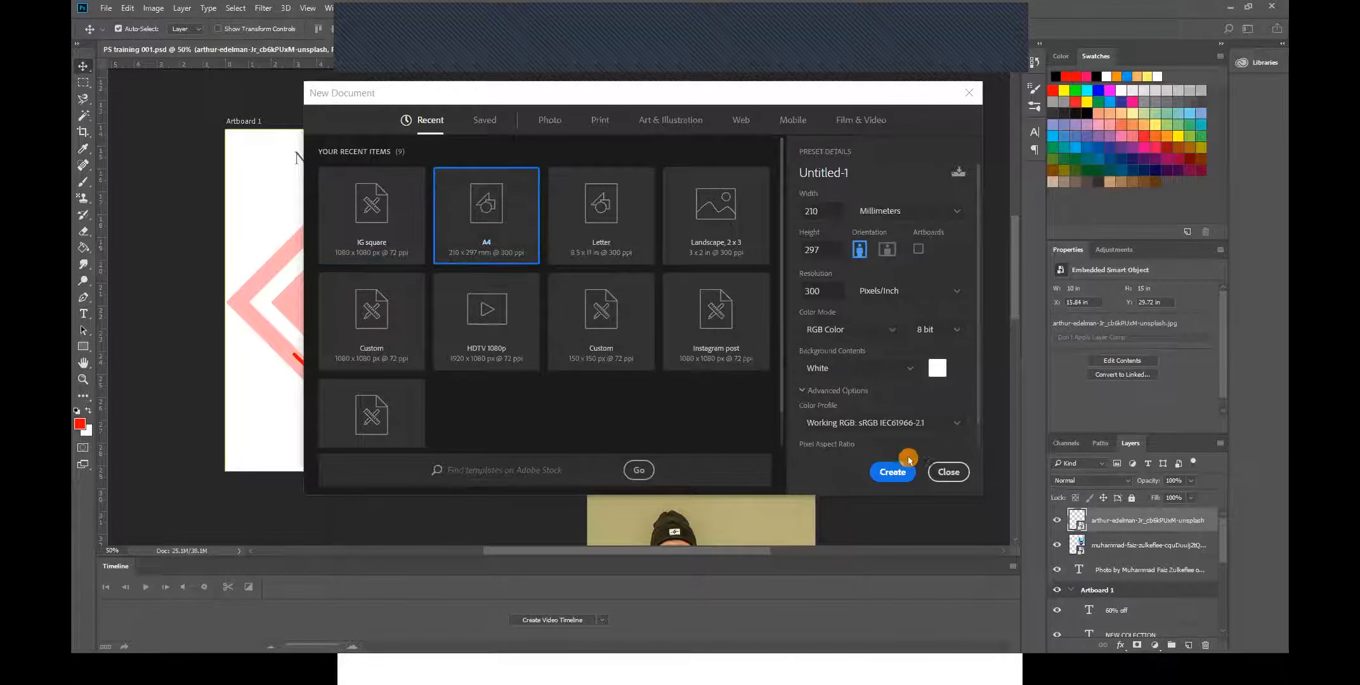
pyautogui.click(893, 473)
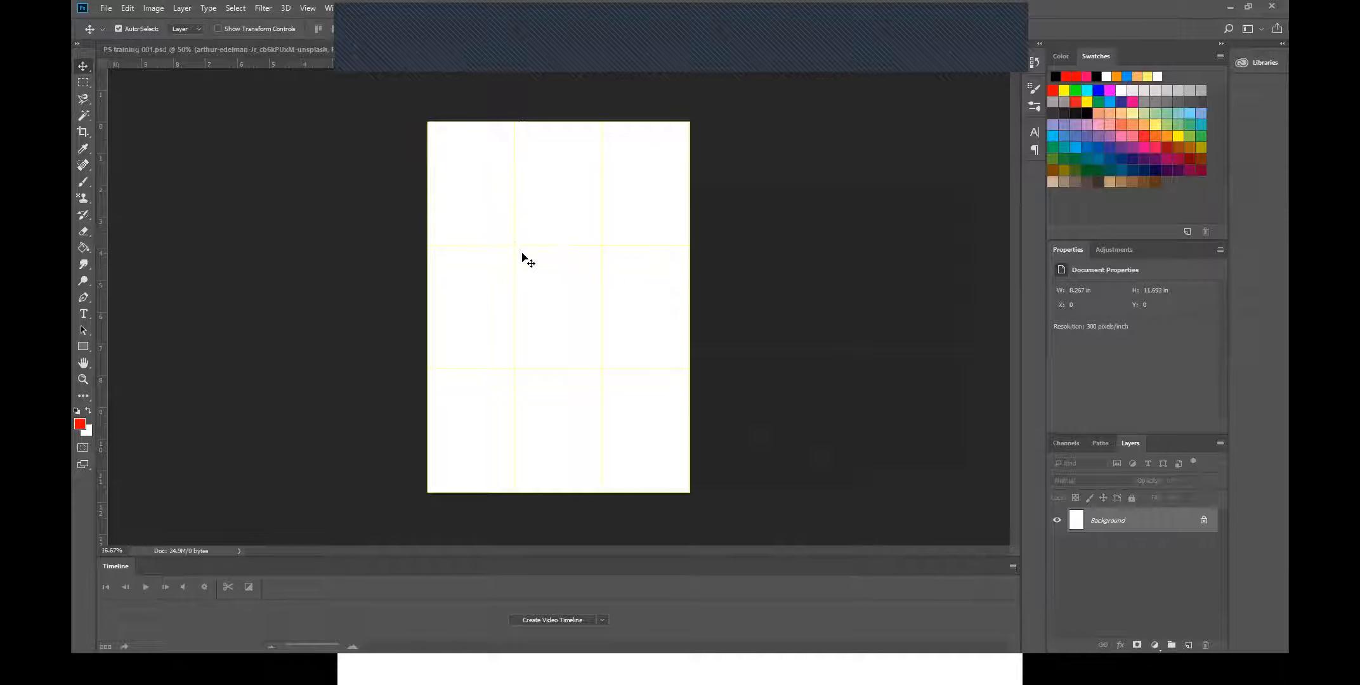
pyautogui.hotkey('ctrl', '+')
pyautogui.hotkey('ctrl', '+')
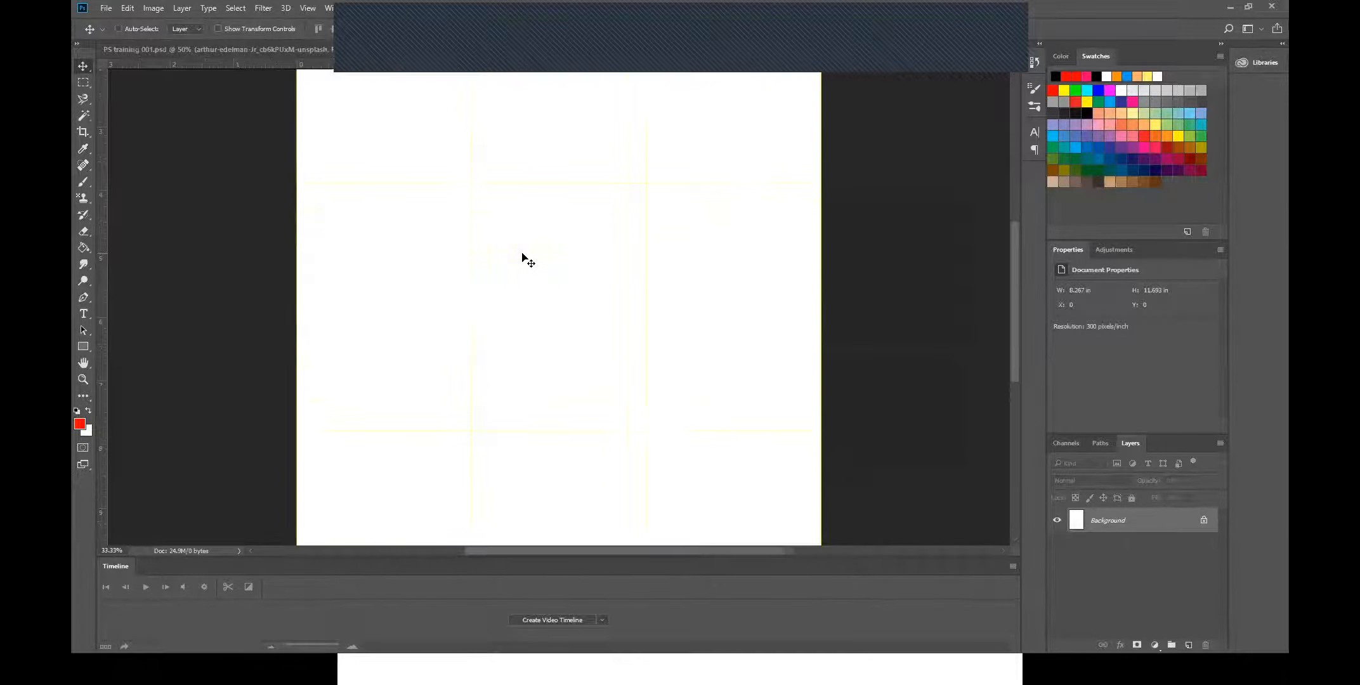
pyautogui.hotkey('ctrl', '-')
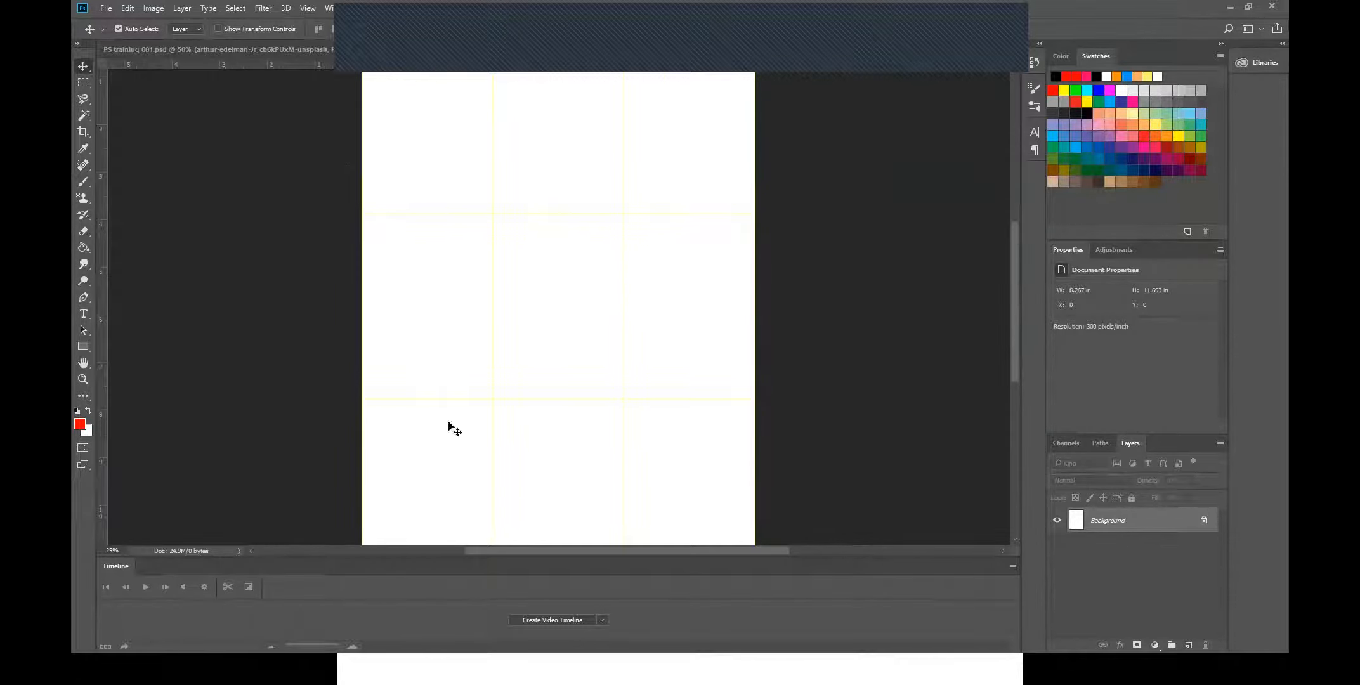
# - Set the grid colour to blue in Guides, Grid & Slices preferences, then return to the Sale document
pyautogui.click(124, 9)
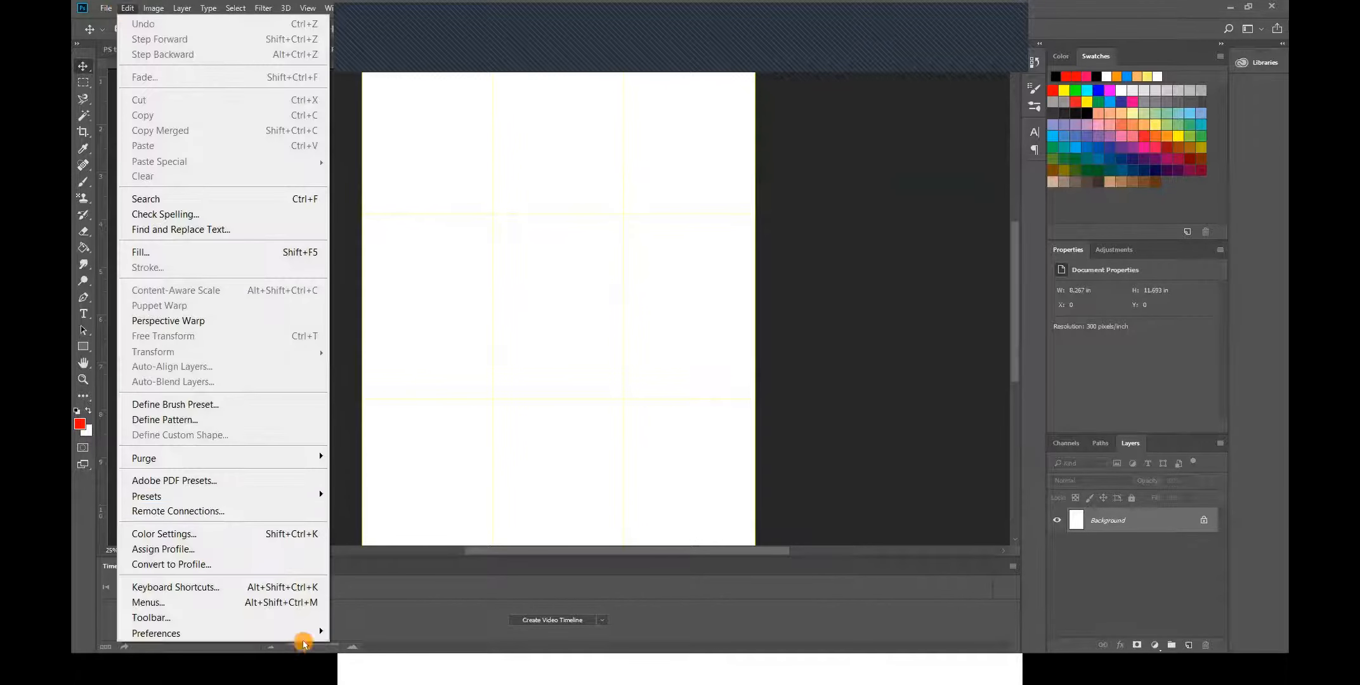
pyautogui.moveTo(310, 632)
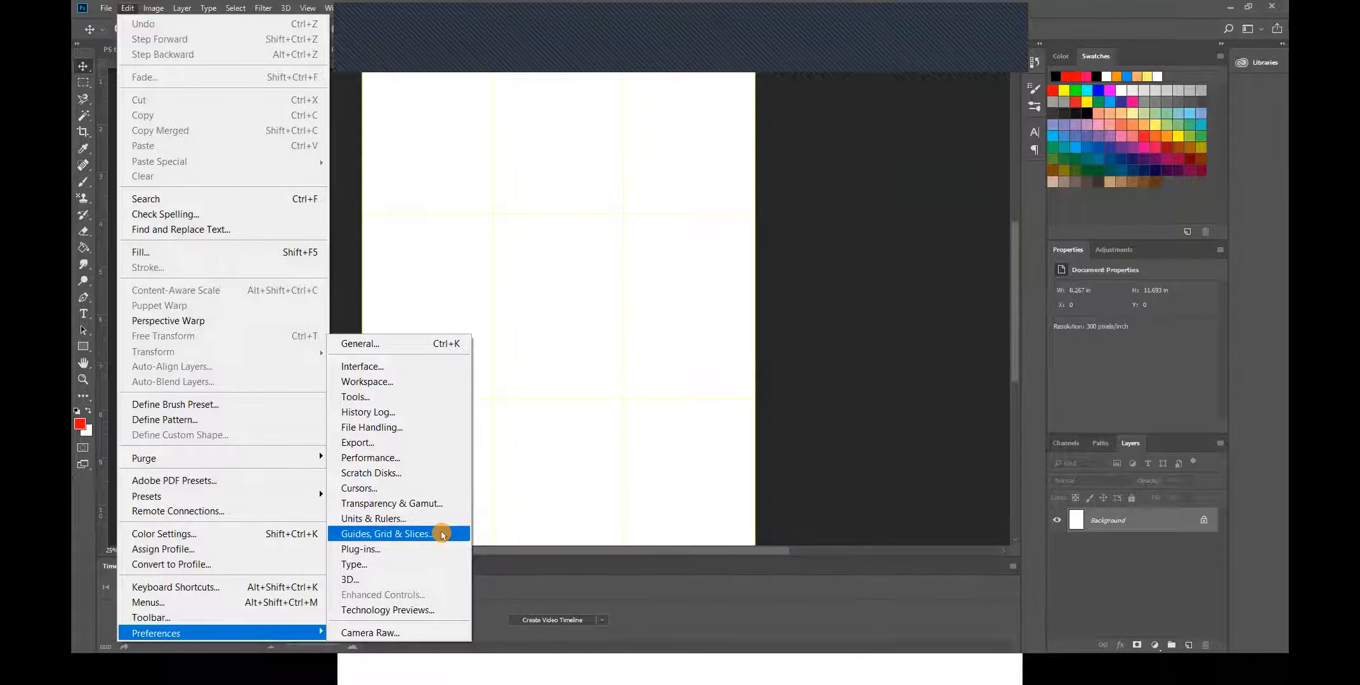
pyautogui.click(442, 534)
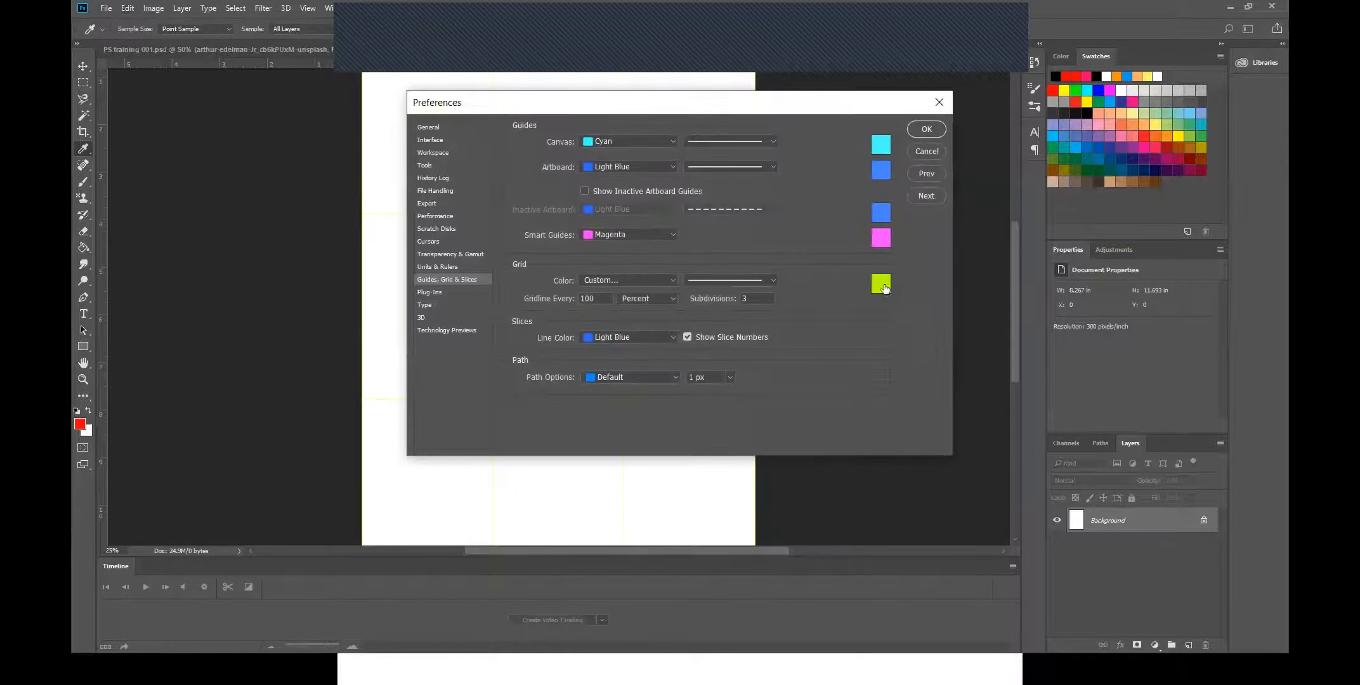
pyautogui.doubleClick(882, 285)
pyautogui.click(881, 260)
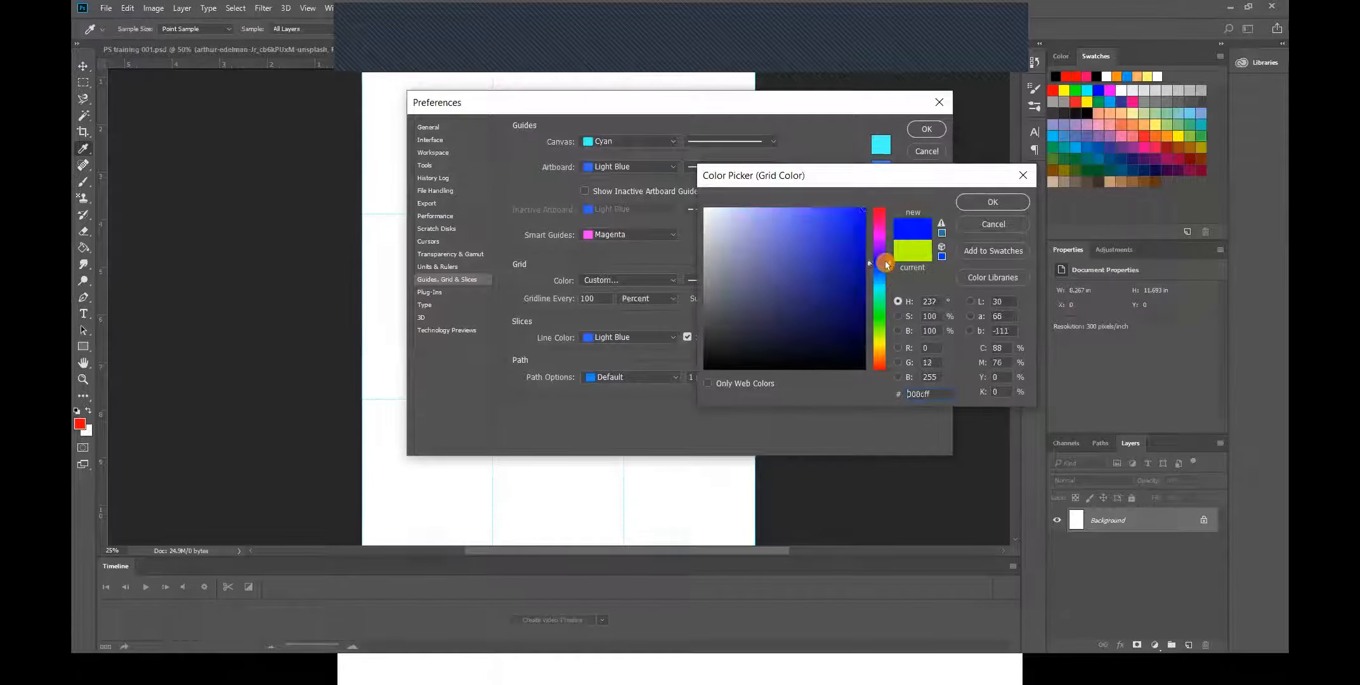
pyautogui.click(984, 203)
pyautogui.click(927, 129)
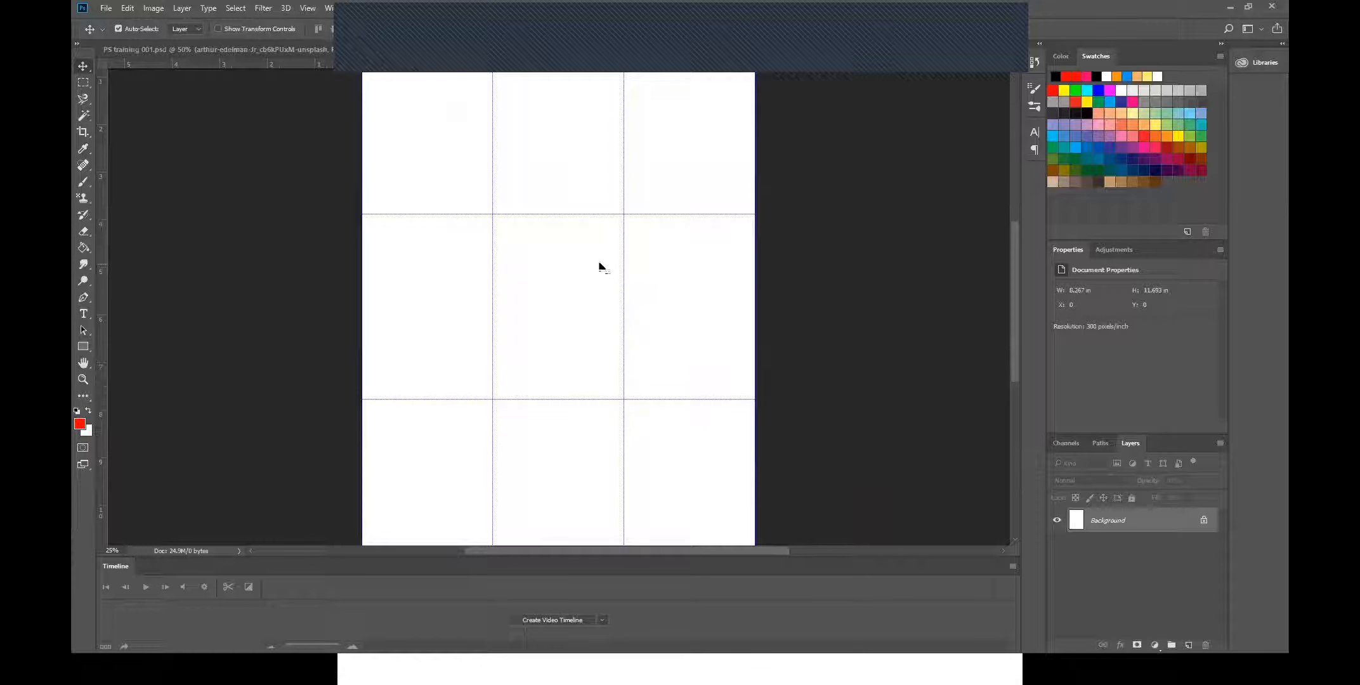
pyautogui.click(478, 53)
# - Create a new 3 x 2 inch landscape document at 300 ppi from the Landscape 2x3 preset
pyautogui.click(106, 8)
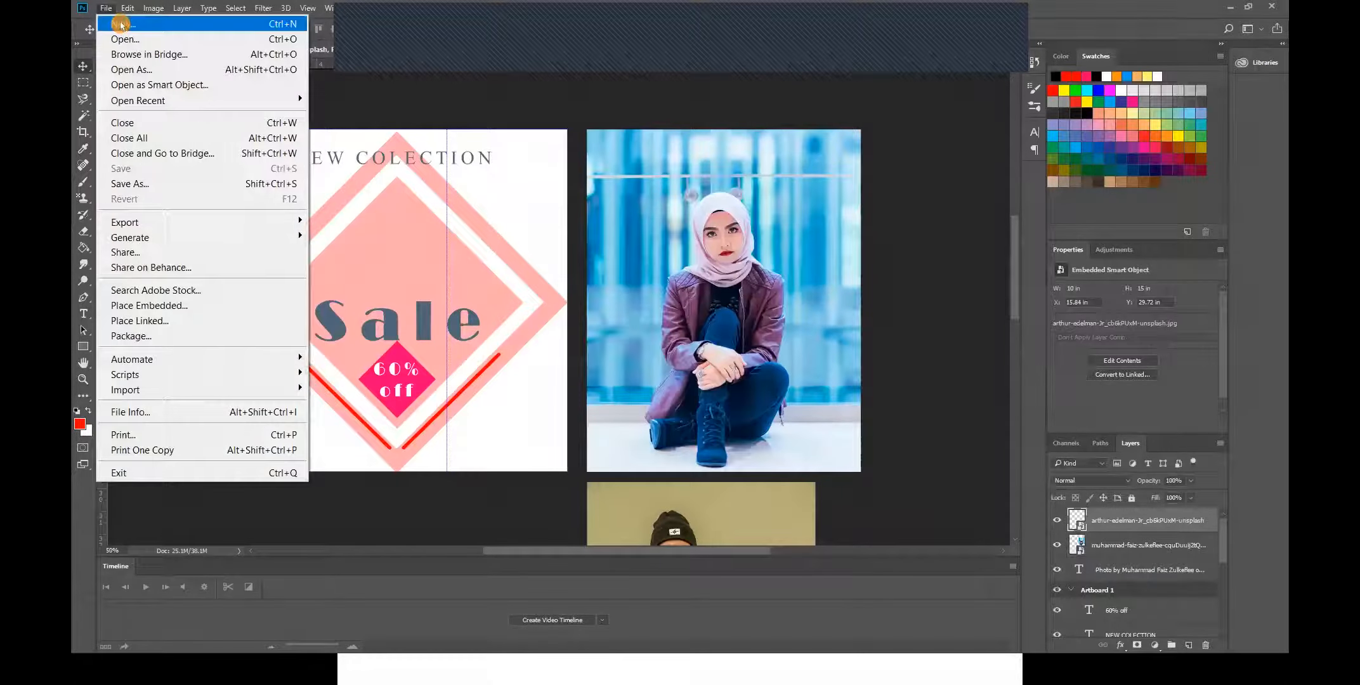
pyautogui.click(120, 25)
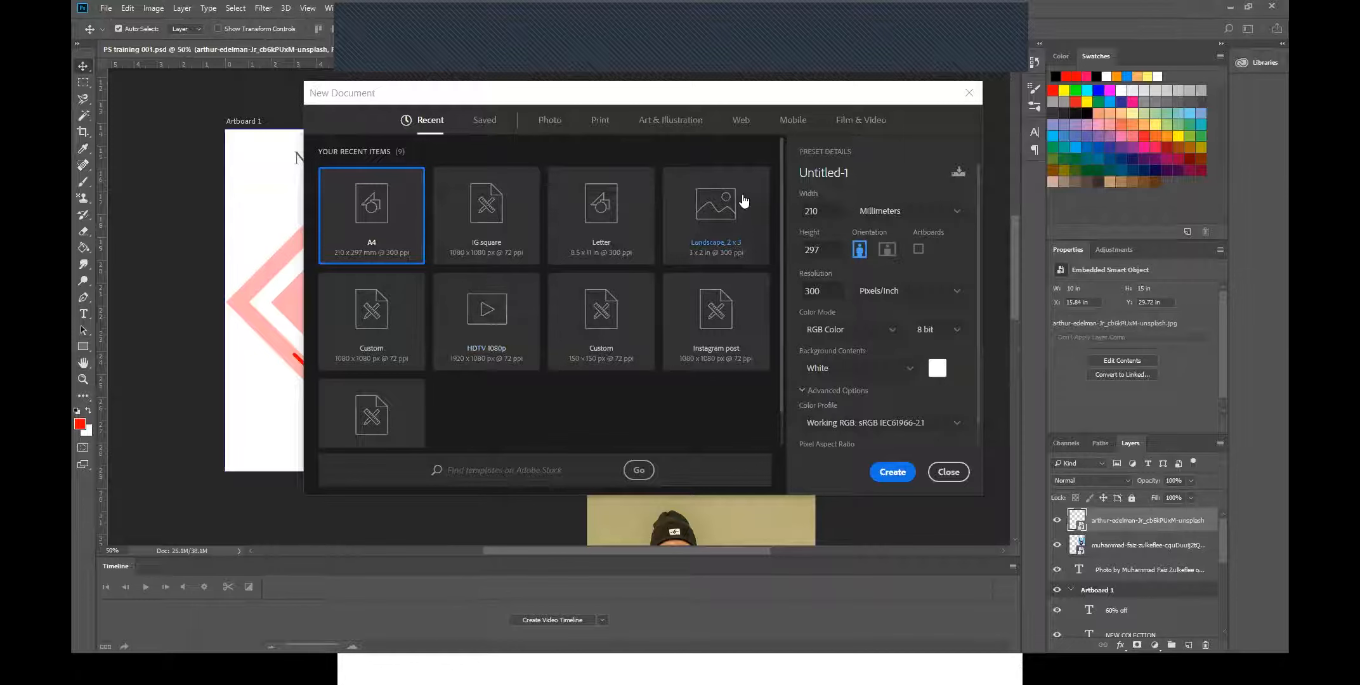
pyautogui.click(720, 213)
pyautogui.click(892, 472)
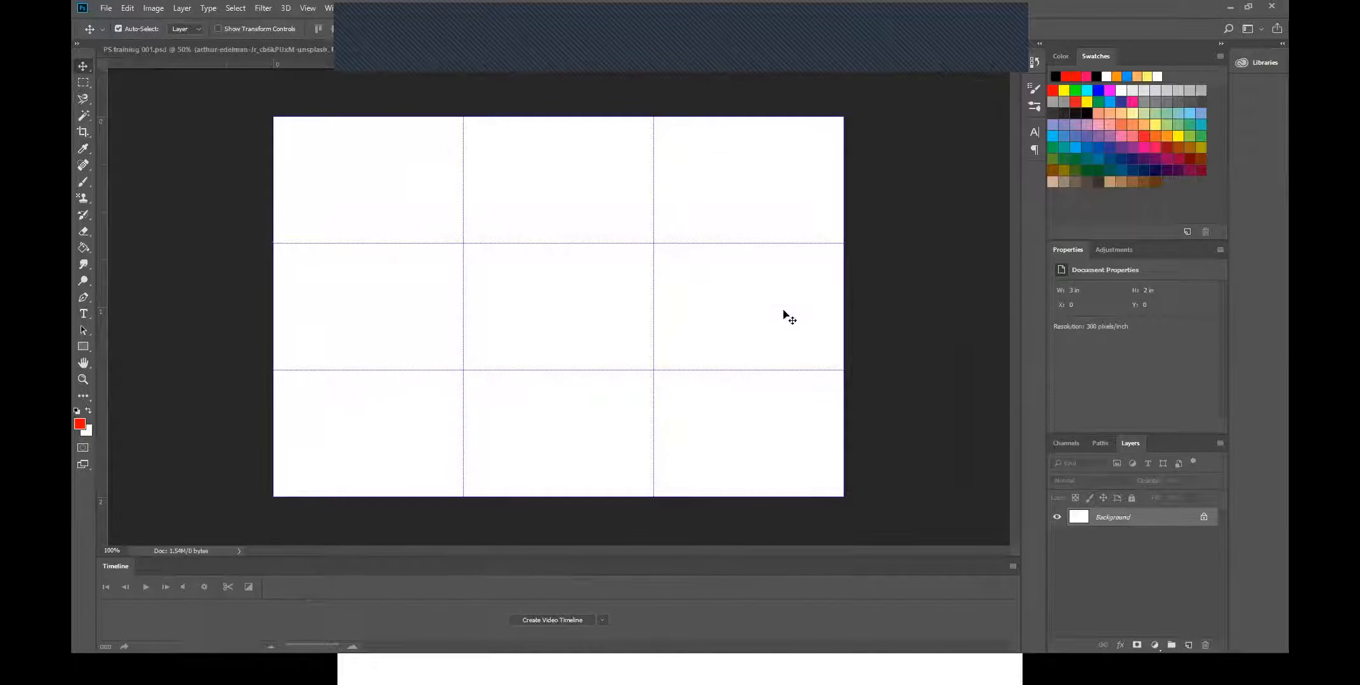
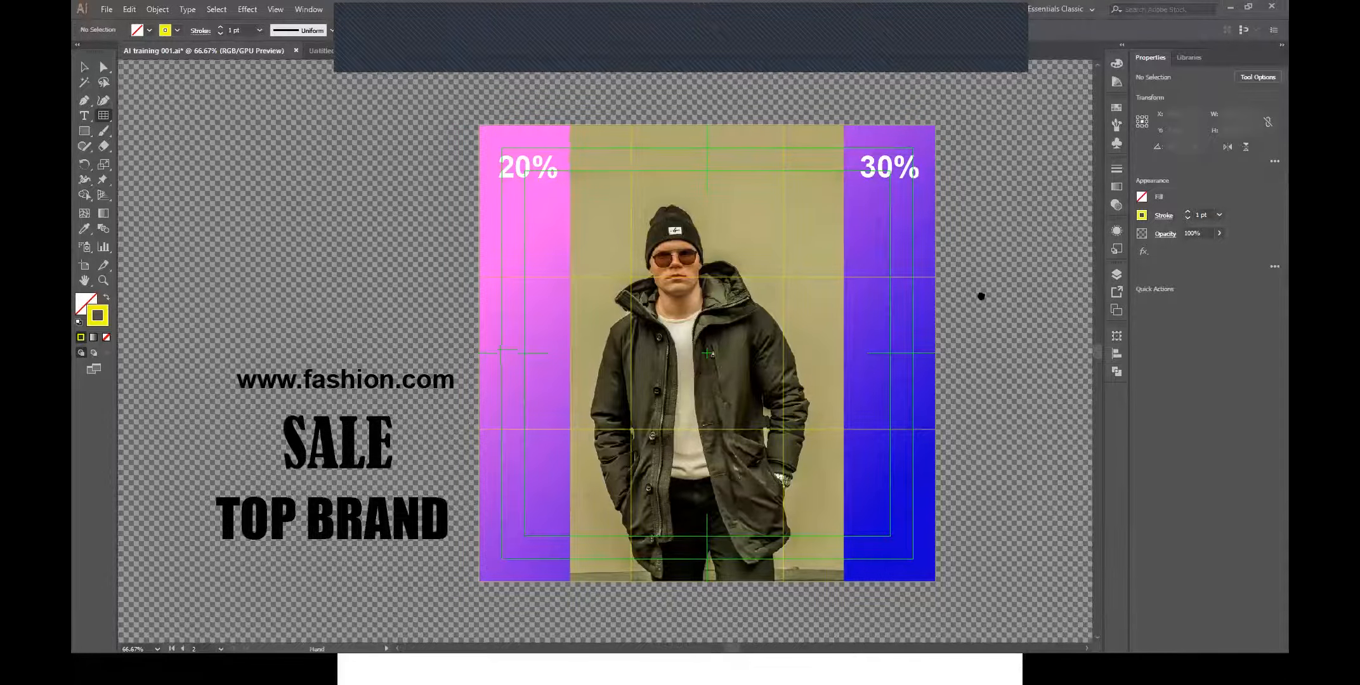
# - Select the Line Segment Tool from the tool flyout, briefly checking the Layers panel
pyautogui.moveTo(862, 290); pyautogui.dragTo(877, 311)
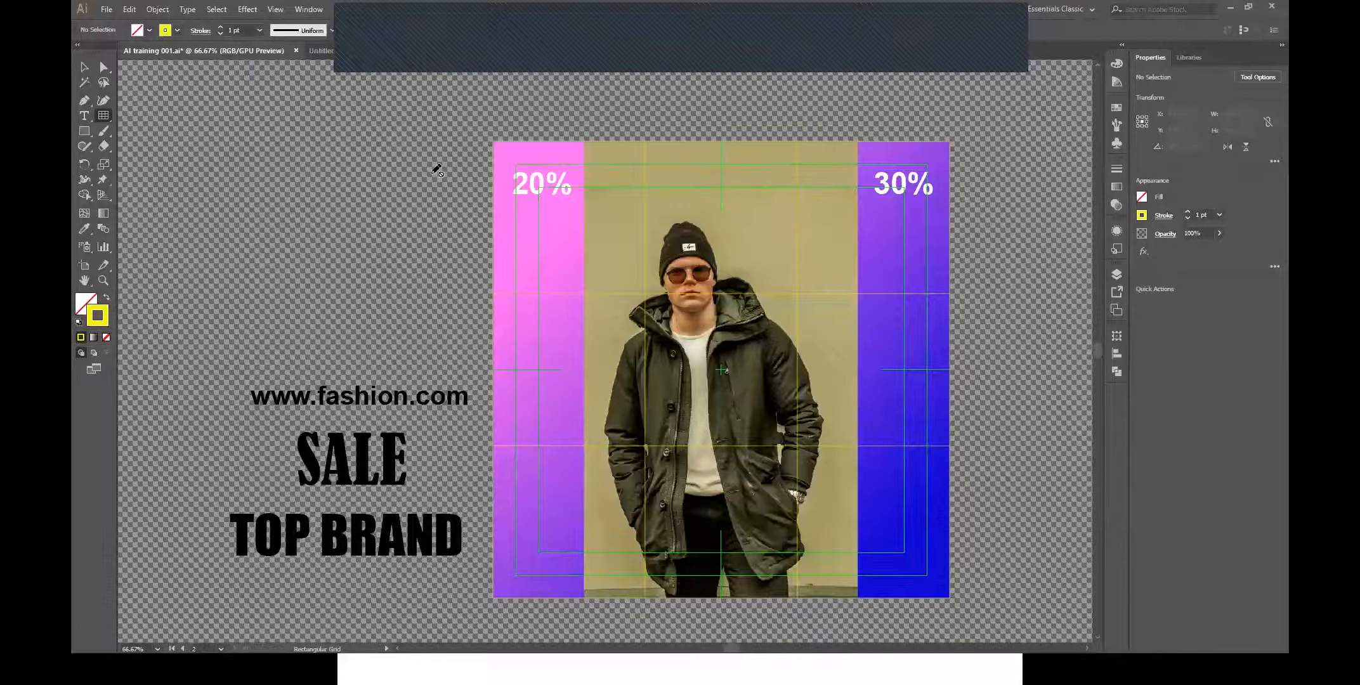
pyautogui.click(103, 119)
pyautogui.moveTo(102, 119); pyautogui.dragTo(171, 119)
pyautogui.click(1117, 273)
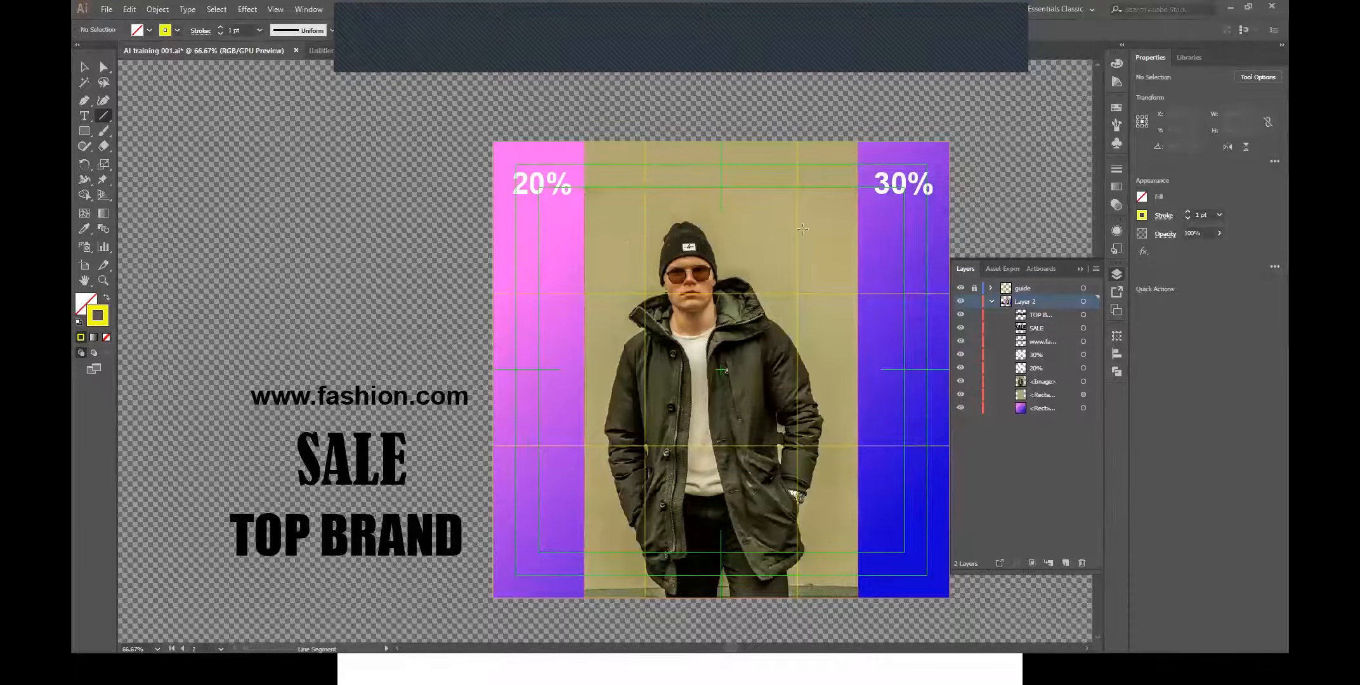
pyautogui.click(1078, 268)
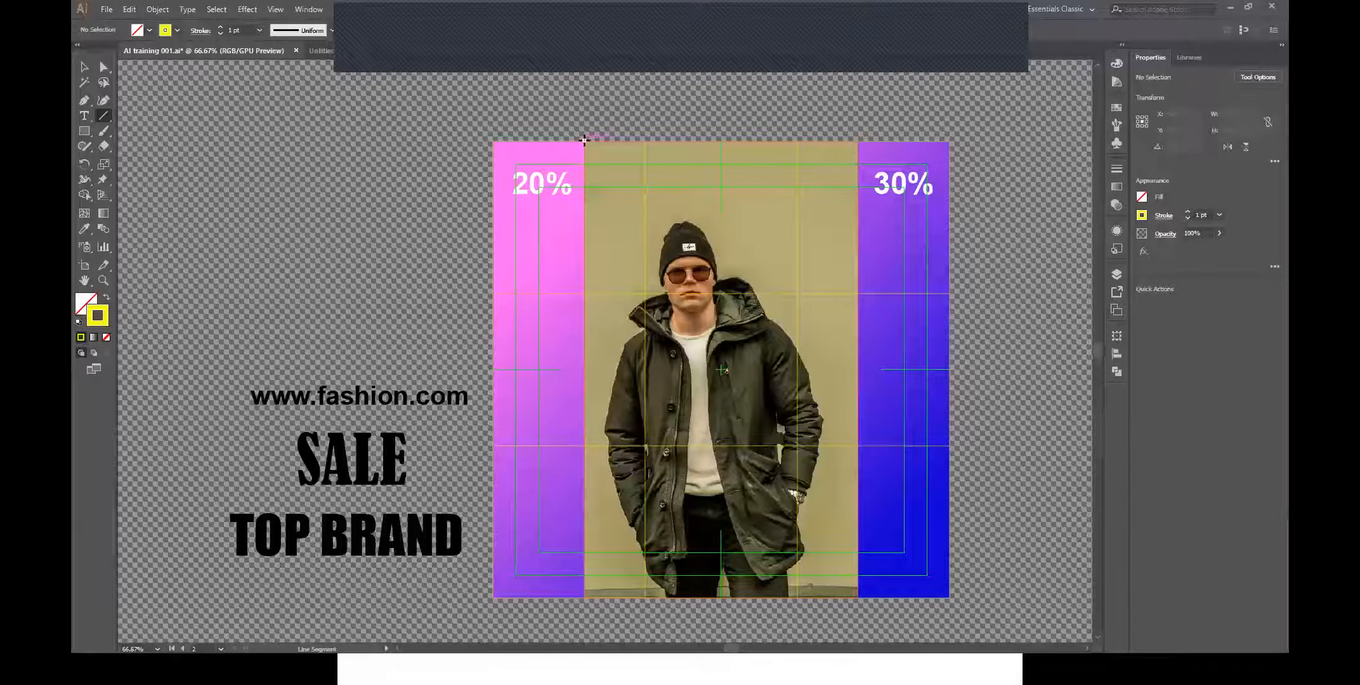
# - Draw a vertical yellow line down the photo's left edge and raise its stroke weight to 18 pt
pyautogui.moveTo(583, 139); pyautogui.dragTo(584, 598)
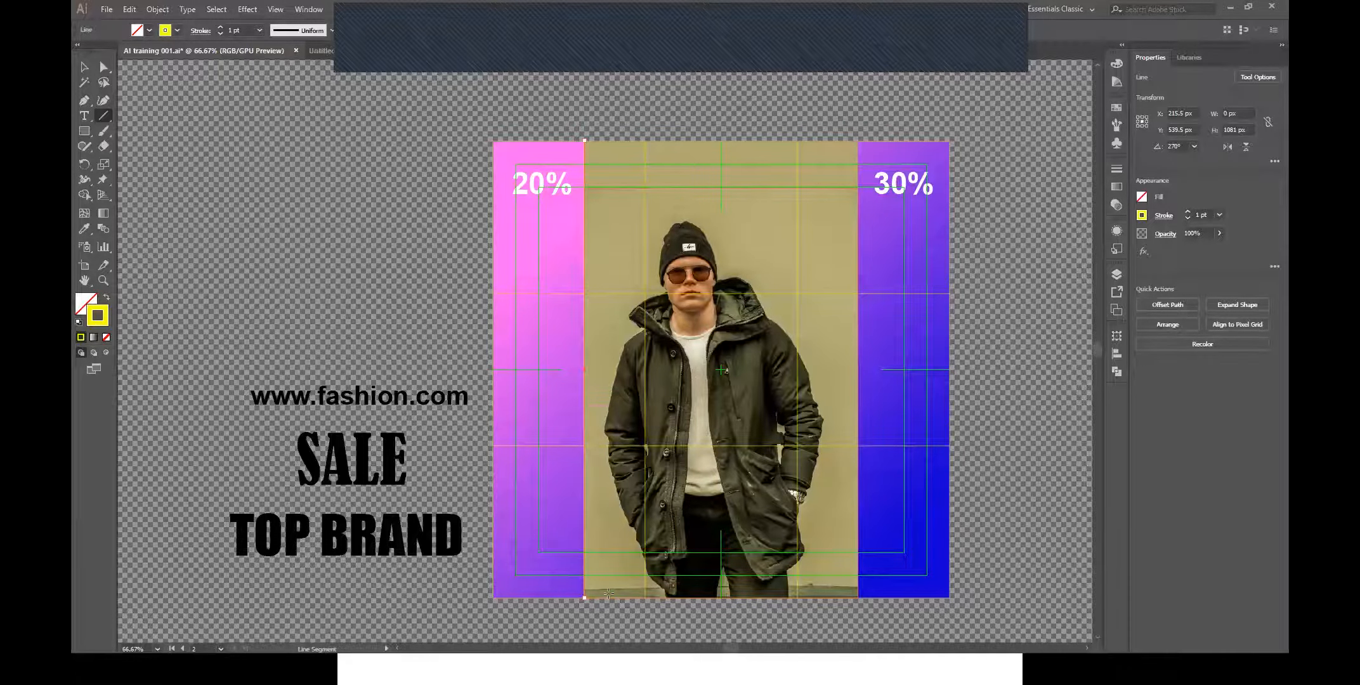
pyautogui.click(1186, 213)
pyautogui.click(1186, 213)
pyautogui.click(1186, 213)
pyautogui.click(1185, 213)
pyautogui.click(1185, 213)
pyautogui.click(1185, 213)
pyautogui.click(1186, 213)
pyautogui.click(1186, 213)
pyautogui.click(1185, 213)
pyautogui.click(1185, 213)
pyautogui.click(1186, 213)
pyautogui.click(1185, 213)
pyautogui.click(1185, 213)
pyautogui.click(1186, 213)
pyautogui.click(1185, 214)
pyautogui.click(1186, 213)
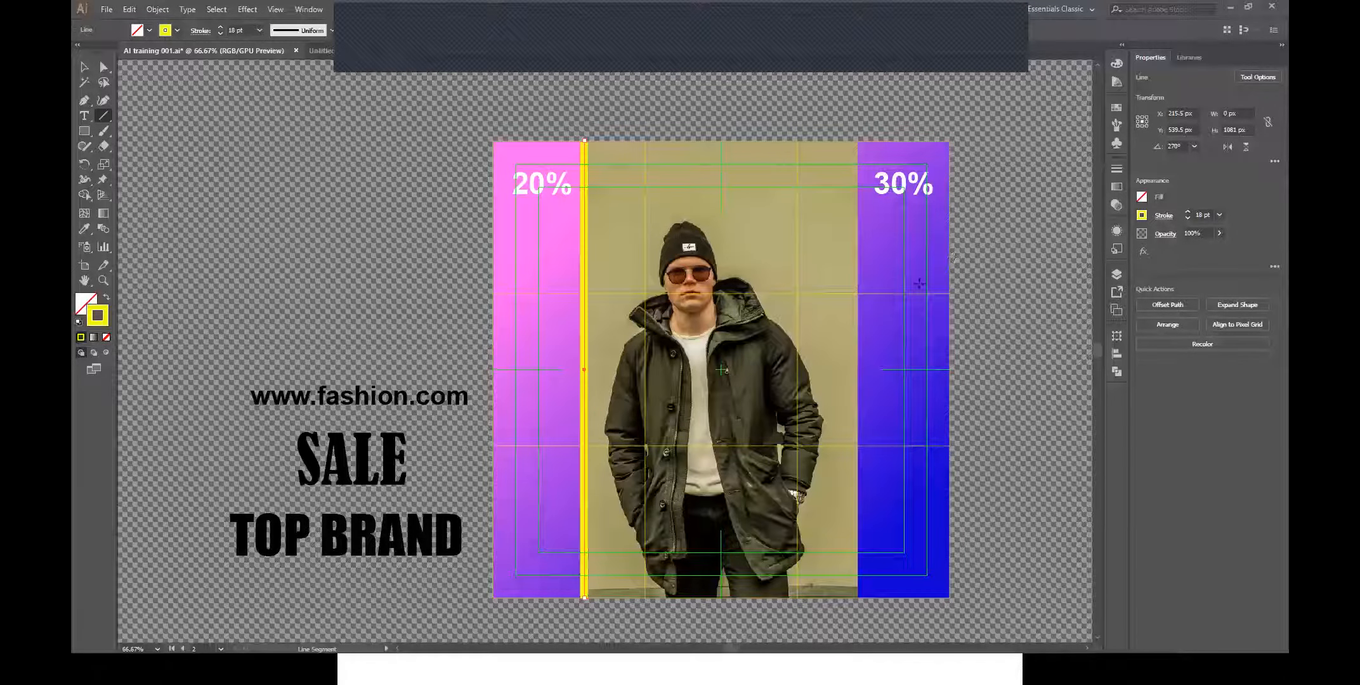
# - Open the Brushes panel and scroll through its brushes
pyautogui.click(1118, 129)
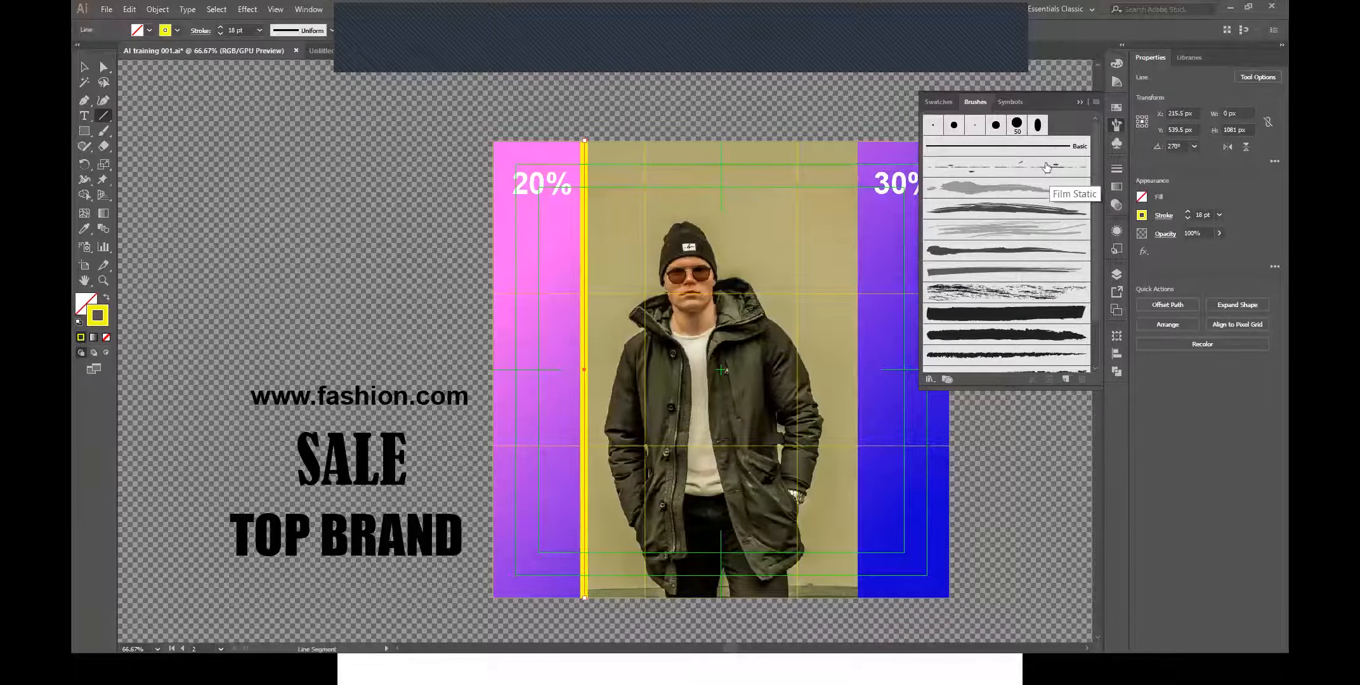
pyautogui.scroll(-3, 1049, 219)
pyautogui.scroll(3, 1049, 312)
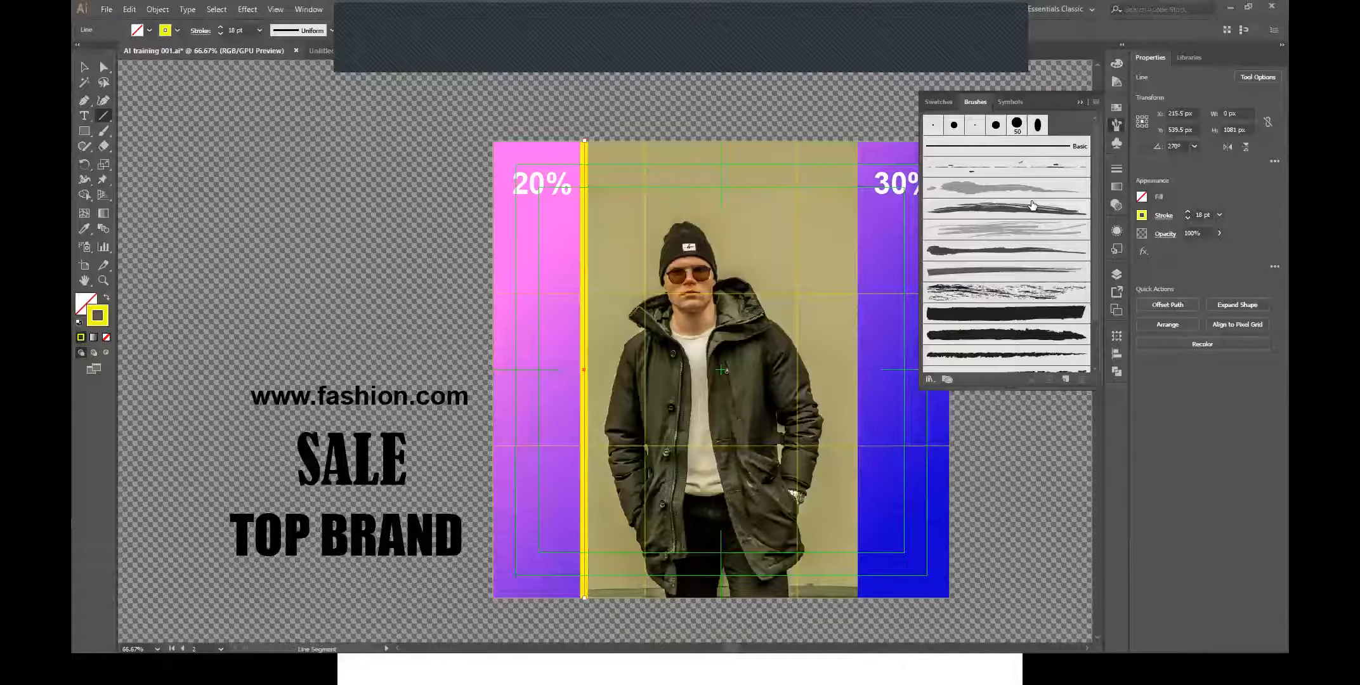
pyautogui.click(1068, 143)
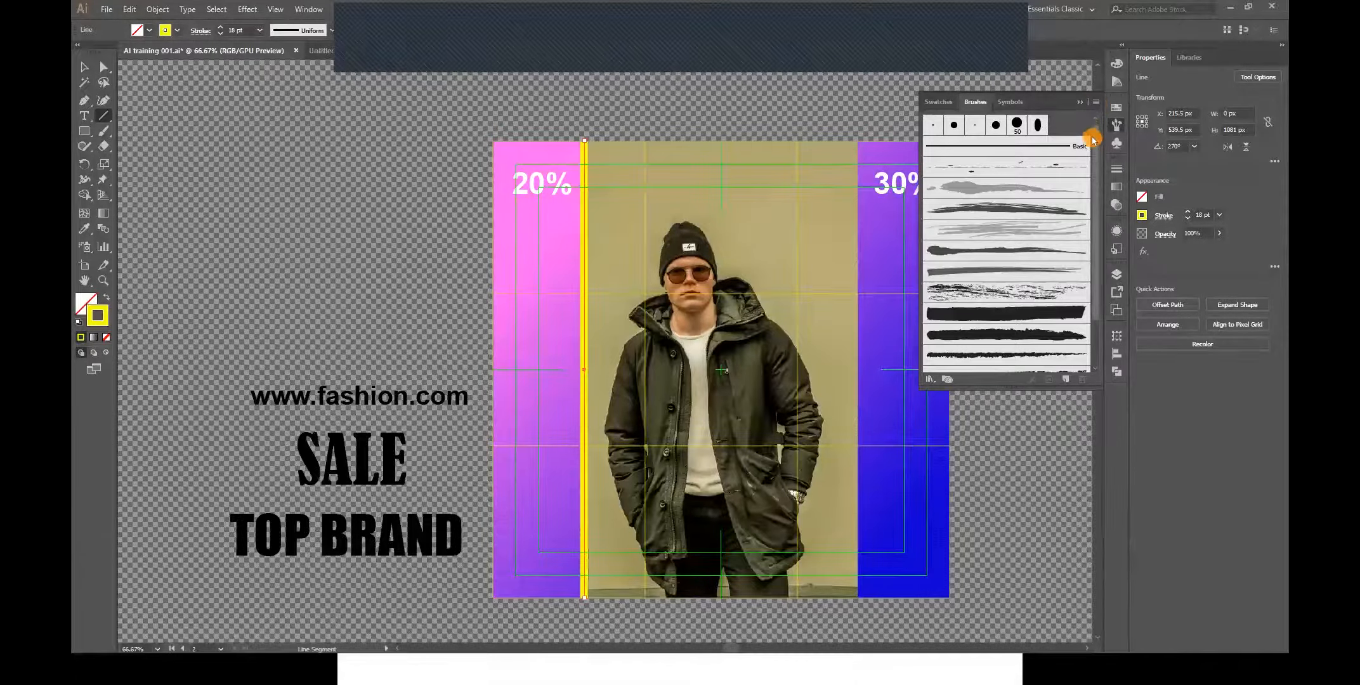
# - From the Brushes panel menu, navigate to Open Brush Library > Artistic
pyautogui.click(1096, 105)
pyautogui.click(1096, 106)
pyautogui.click(1096, 105)
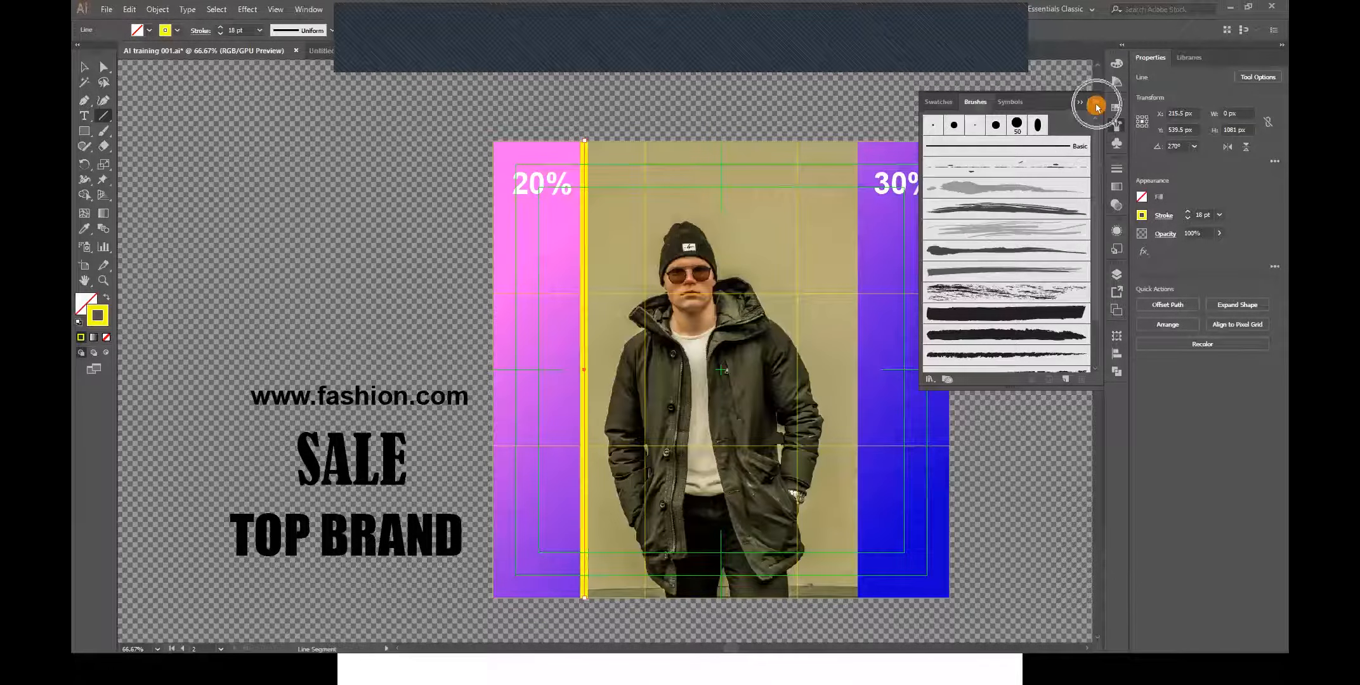
pyautogui.click(1097, 105)
pyautogui.click(1096, 105)
pyautogui.click(1097, 105)
pyautogui.click(1097, 105)
pyautogui.click(1097, 114)
pyautogui.click(1096, 113)
pyautogui.click(1097, 105)
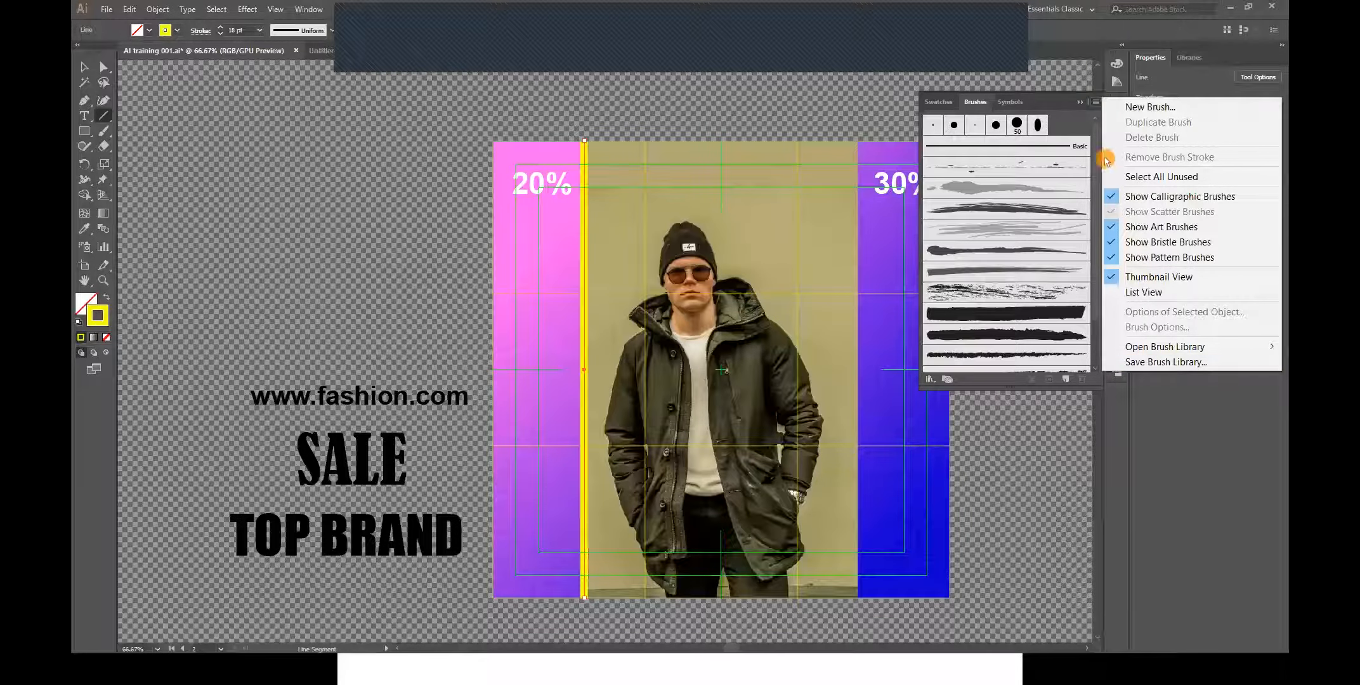
pyautogui.click(1193, 348)
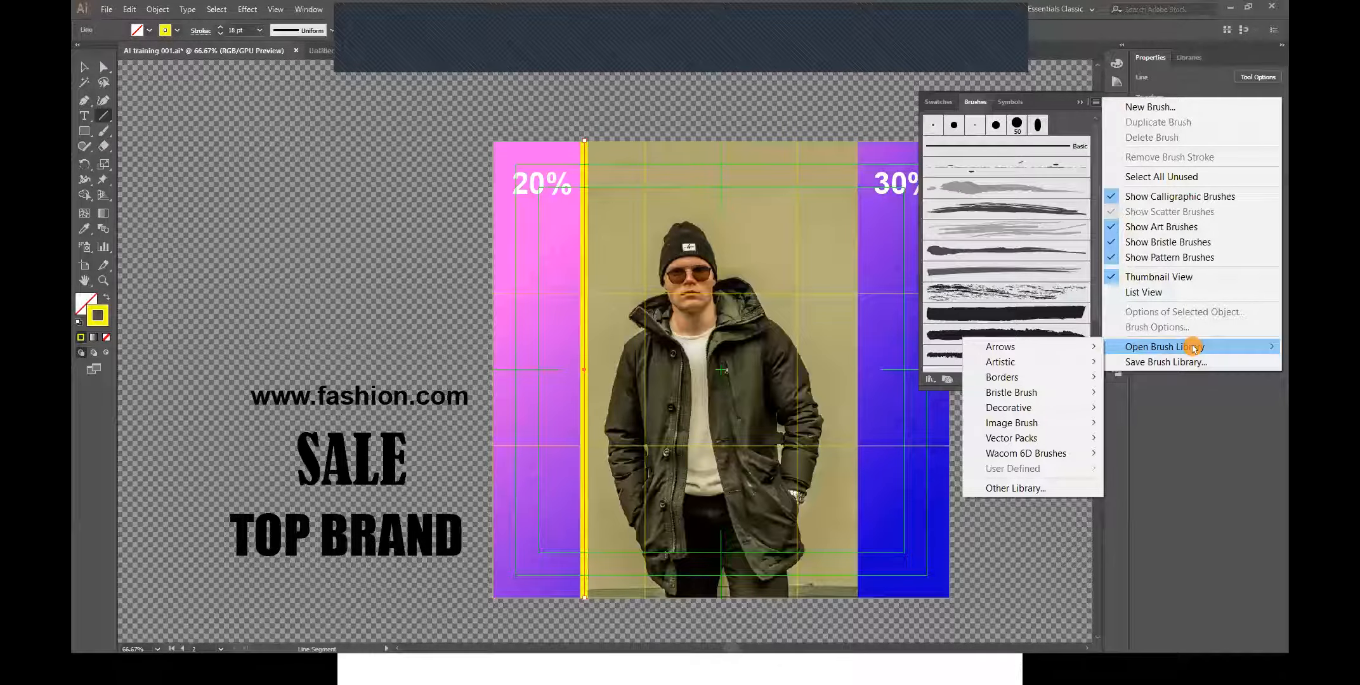
pyautogui.moveTo(1067, 344)
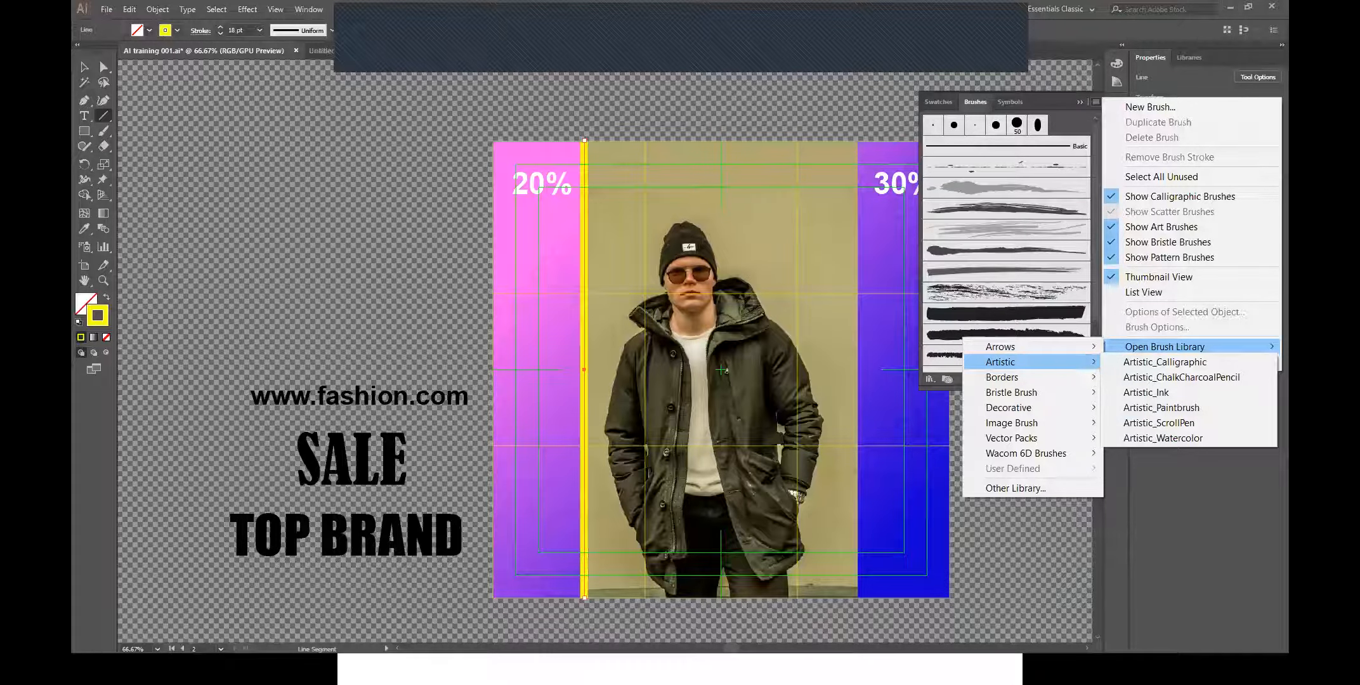
# - Open the Artistic_Paintbrush library, enlarge it, and apply a rough paintbrush to the yellow line
pyautogui.click(1214, 409)
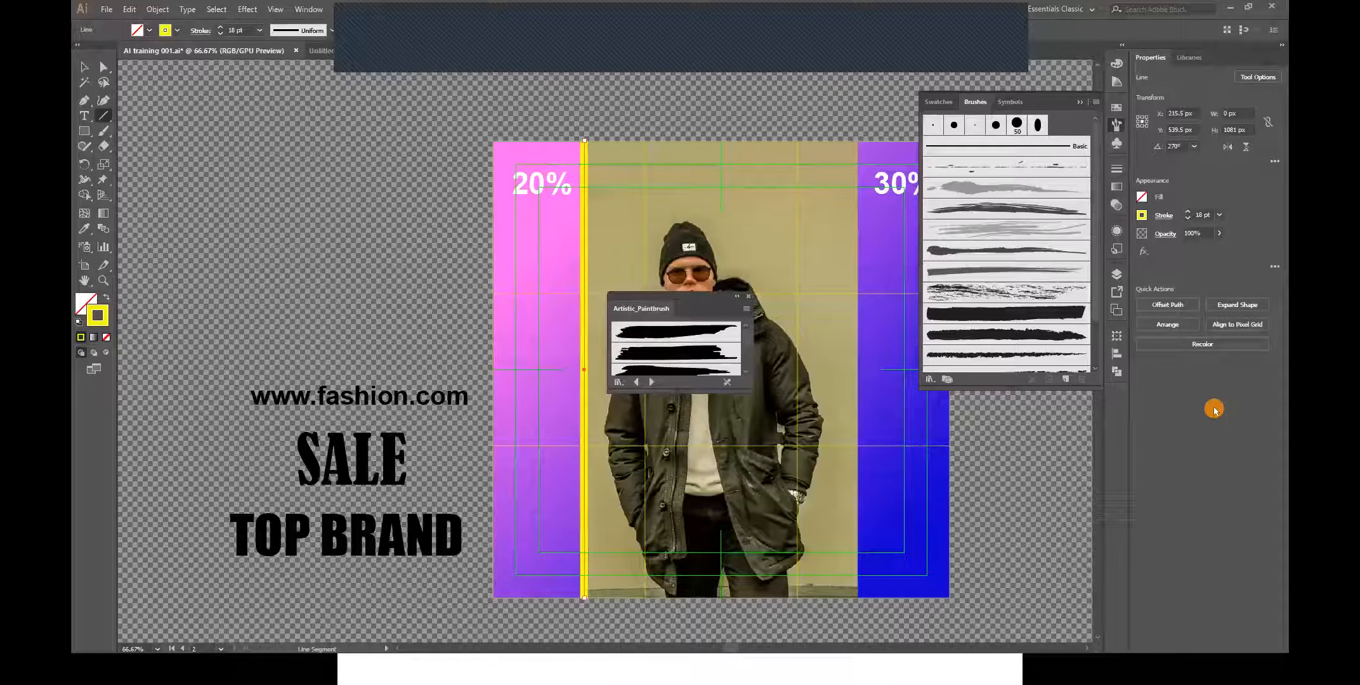
pyautogui.moveTo(750, 391)
pyautogui.mouseDown()
pyautogui.moveTo(815, 492)
pyautogui.moveTo(894, 574)
pyautogui.mouseUp()
pyautogui.moveTo(818, 312); pyautogui.dragTo(1040, 272)
pyautogui.moveTo(1094, 400); pyautogui.dragTo(1079, 498)
pyautogui.moveTo(1096, 489); pyautogui.dragTo(1095, 342)
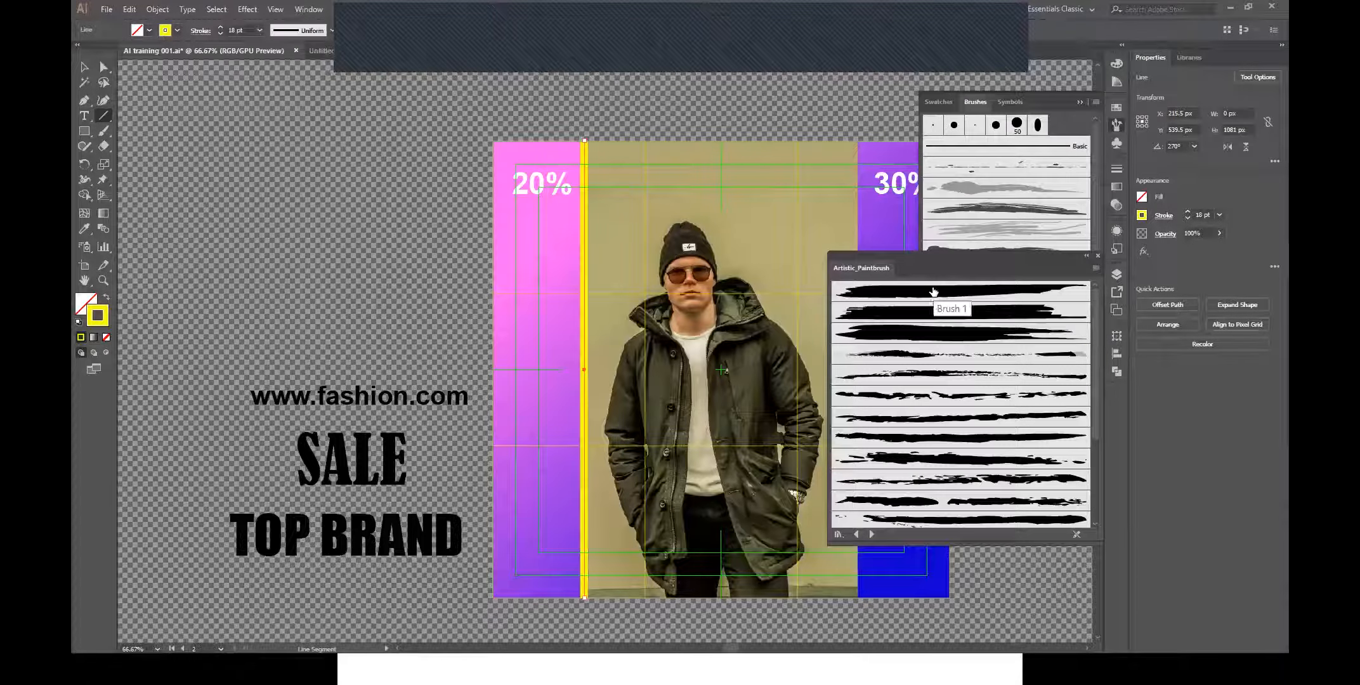
pyautogui.scroll(-3, 964, 481)
pyautogui.scroll(-3, 964, 481)
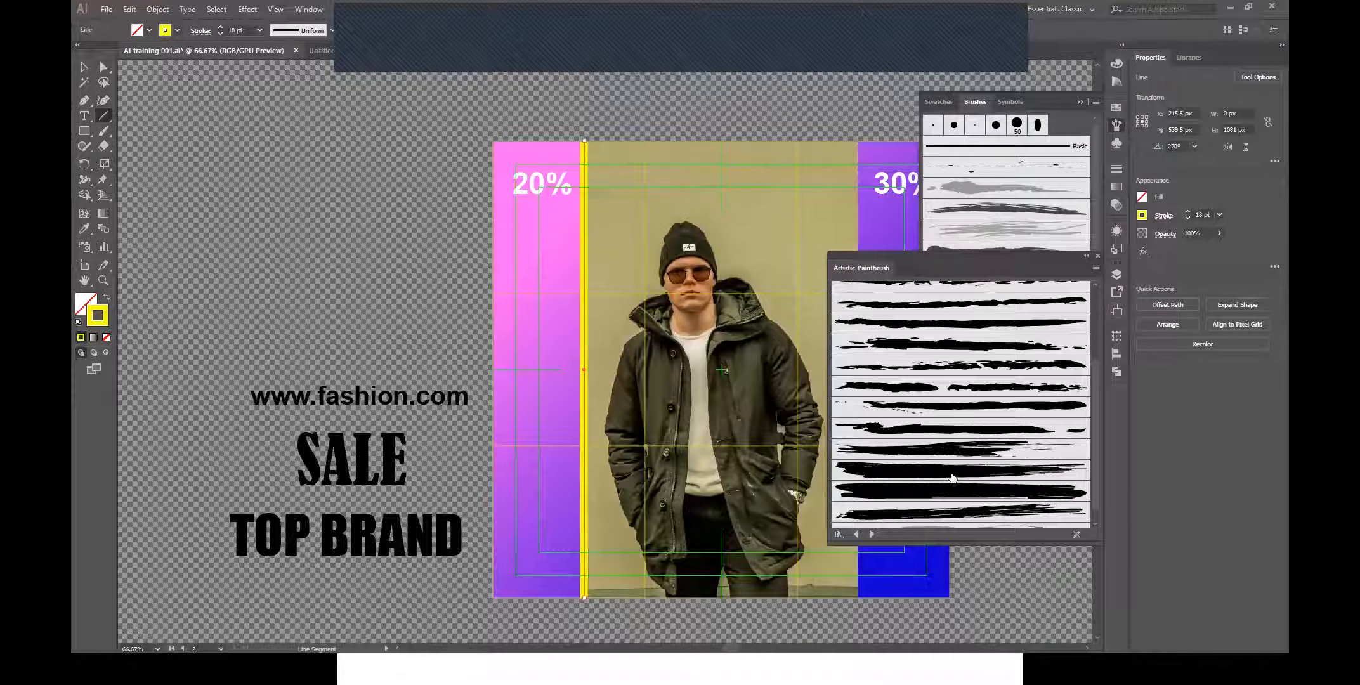
pyautogui.click(953, 474)
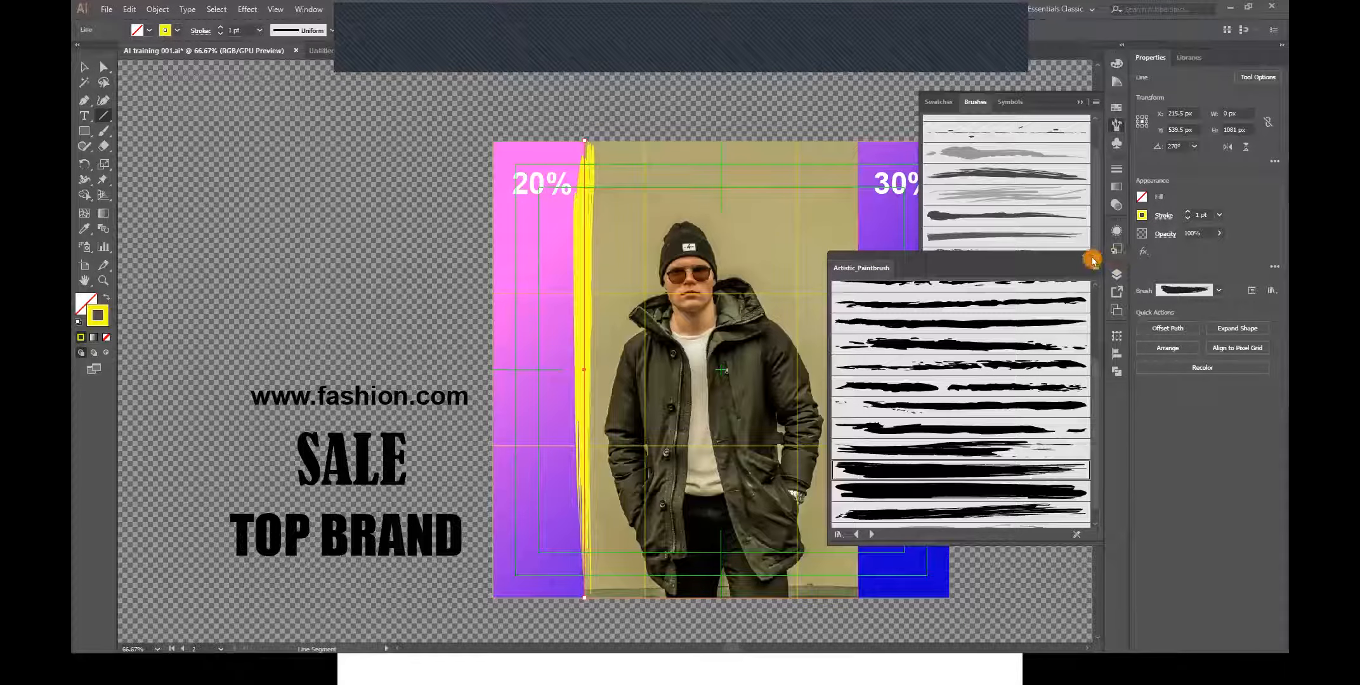
# - Reposition the Artistic_Paintbrush library panel, then close it
pyautogui.moveTo(874, 270)
pyautogui.mouseDown()
pyautogui.moveTo(1029, 142)
pyautogui.moveTo(1038, 108)
pyautogui.mouseUp()
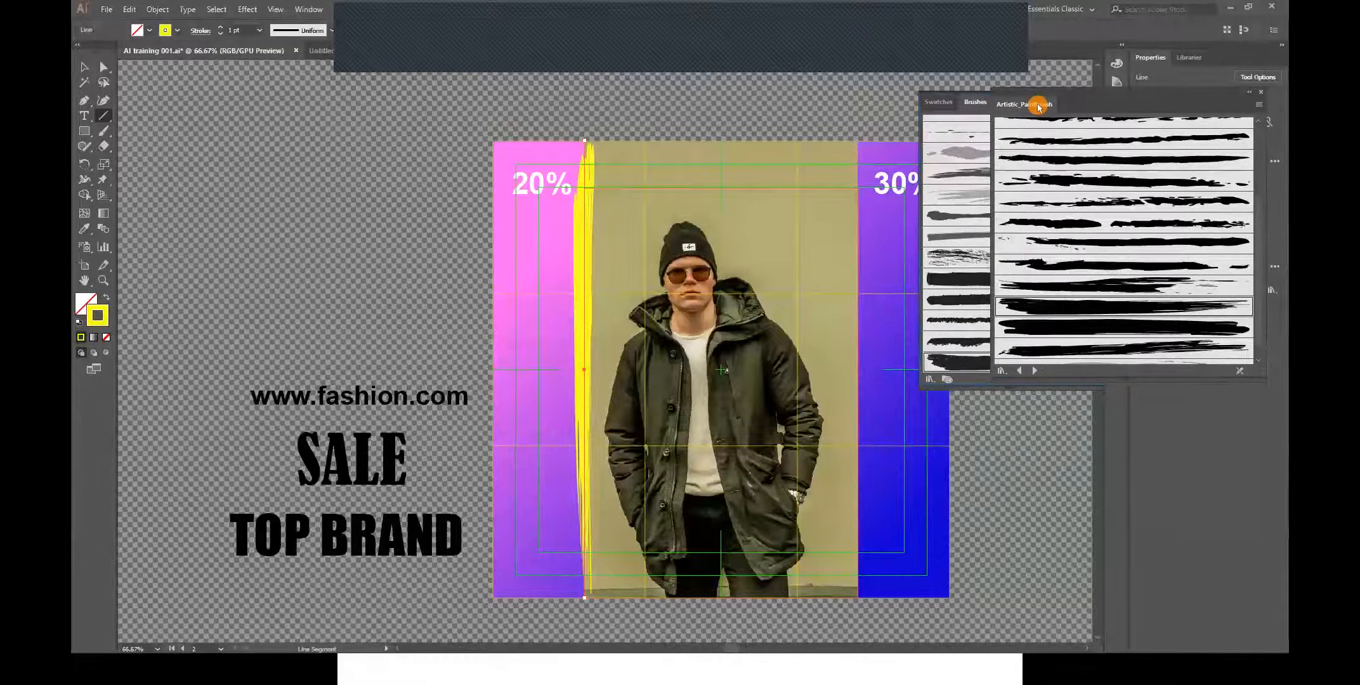
pyautogui.moveTo(1120, 92)
pyautogui.mouseDown()
pyautogui.moveTo(1075, 337)
pyautogui.moveTo(1021, 333)
pyautogui.moveTo(1031, 179)
pyautogui.moveTo(1020, 100)
pyautogui.moveTo(1044, 109)
pyautogui.moveTo(965, 106)
pyautogui.moveTo(981, 106)
pyautogui.moveTo(989, 379)
pyautogui.moveTo(1029, 434)
pyautogui.moveTo(1129, 397)
pyautogui.moveTo(1117, 418)
pyautogui.moveTo(982, 411)
pyautogui.mouseUp()
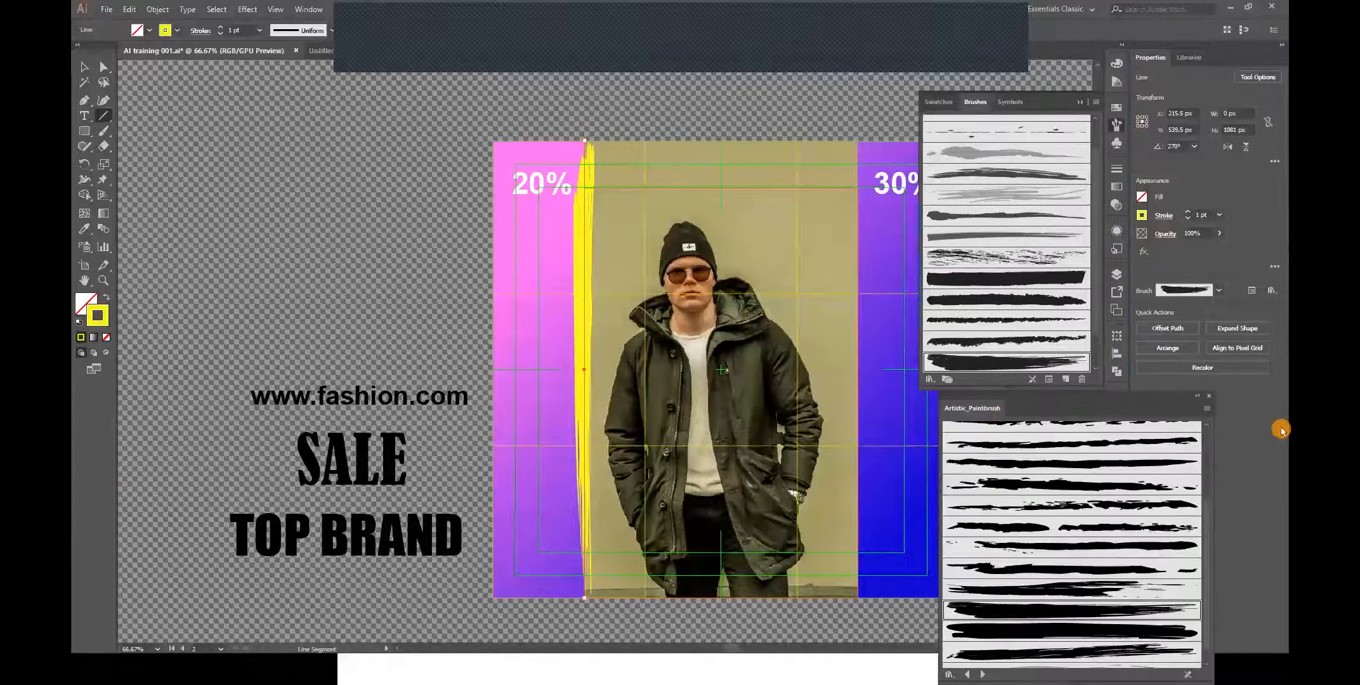
pyautogui.click(1206, 397)
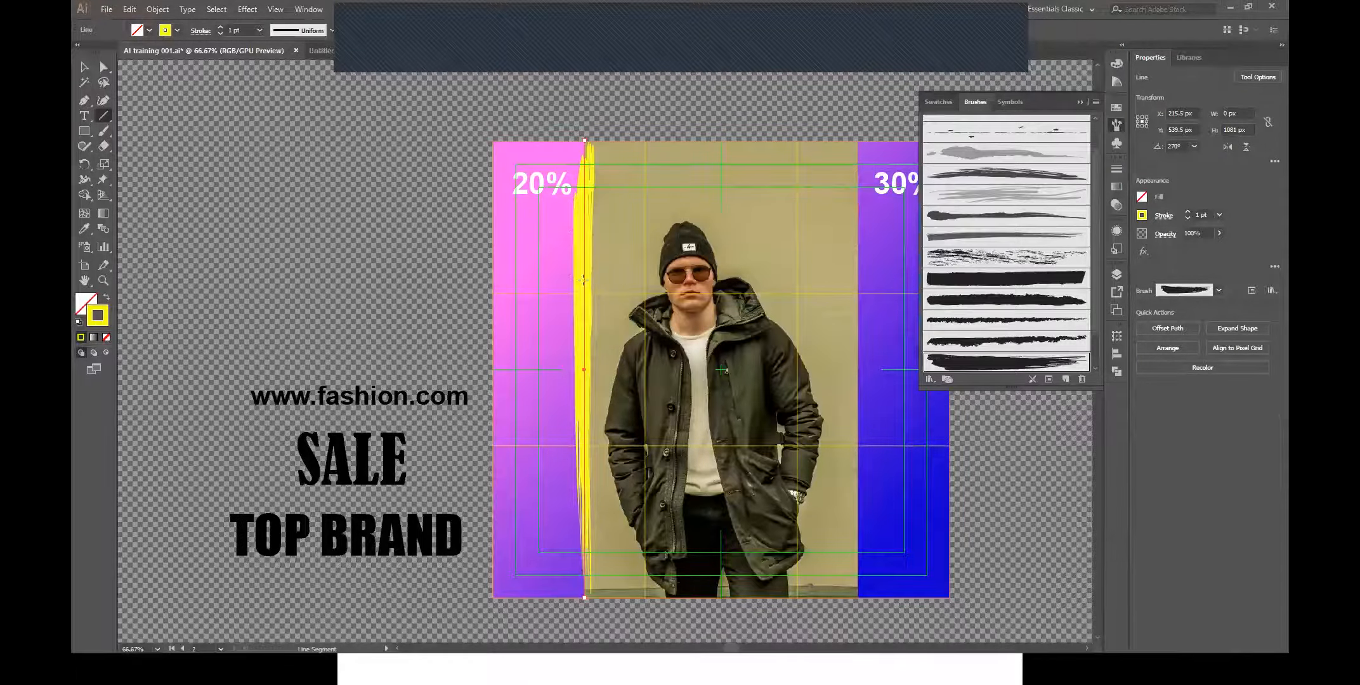
# - Set the brush stroke to 2 pt and extend its top above the artboard edge
pyautogui.click(1187, 211)
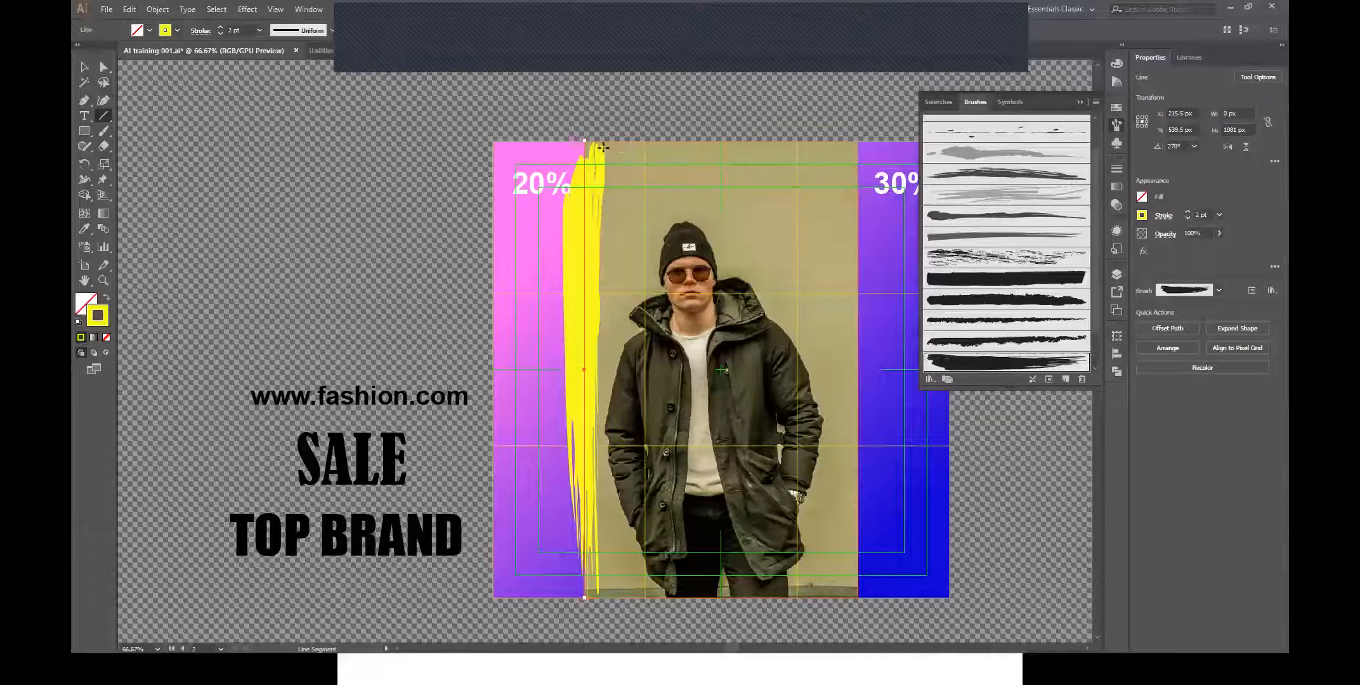
pyautogui.moveTo(584, 144)
pyautogui.mouseDown()
pyautogui.moveTo(601, 279)
pyautogui.moveTo(582, 277)
pyautogui.moveTo(589, 149)
pyautogui.mouseUp()
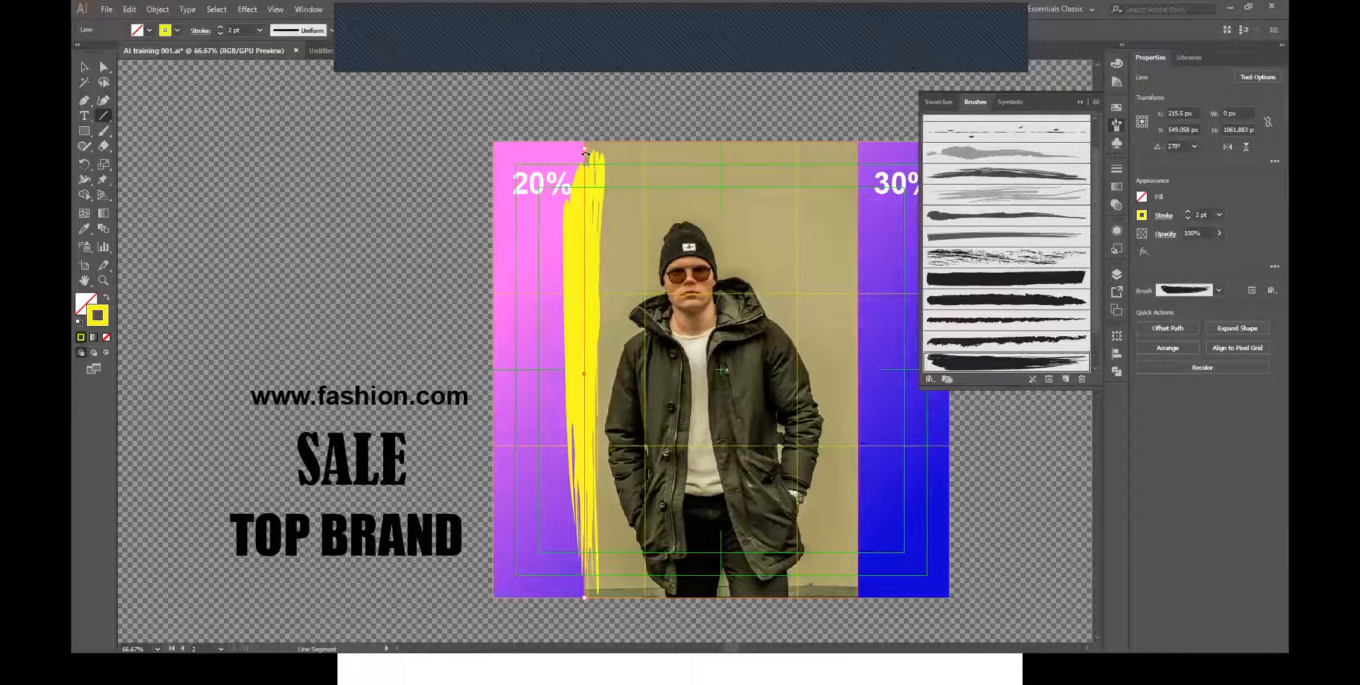
pyautogui.moveTo(586, 153); pyautogui.dragTo(584, 109)
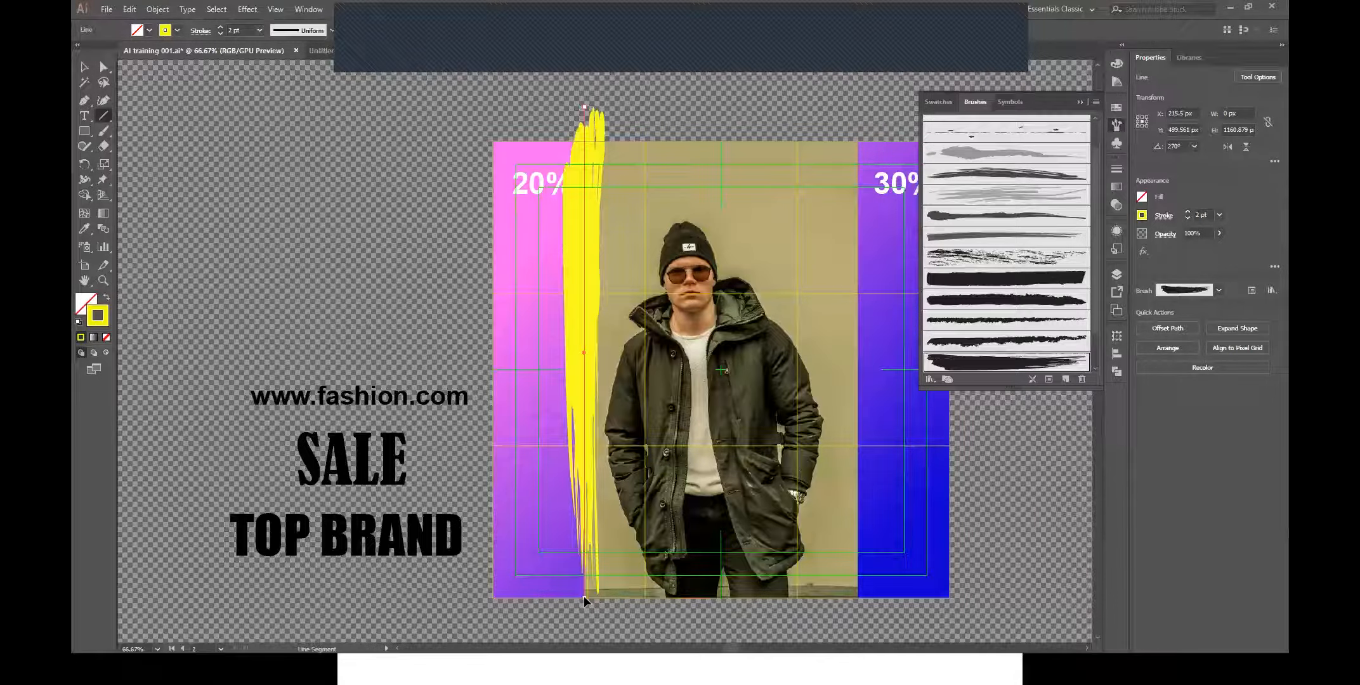
pyautogui.moveTo(585, 601); pyautogui.dragTo(584, 588)
# - Close the Brushes panel and deselect the stroke with the Selection tool
pyautogui.click(1081, 103)
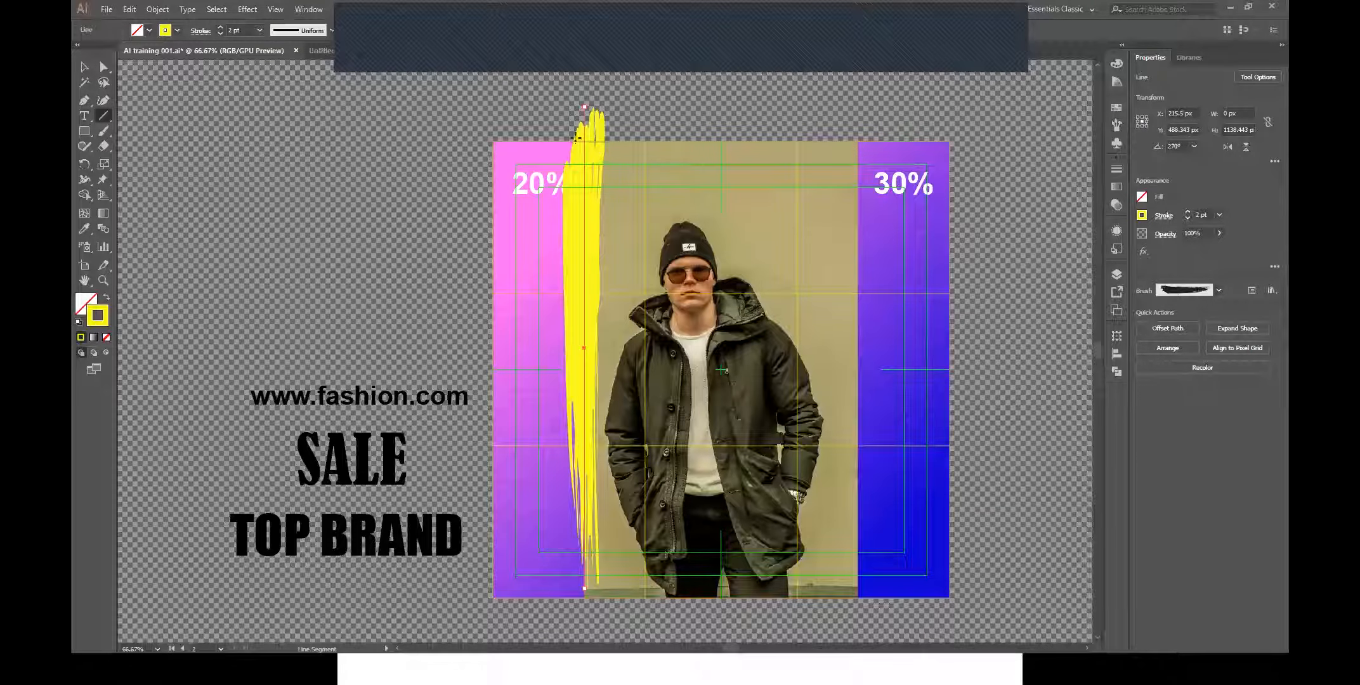
pyautogui.click(84, 67)
pyautogui.click(311, 151)
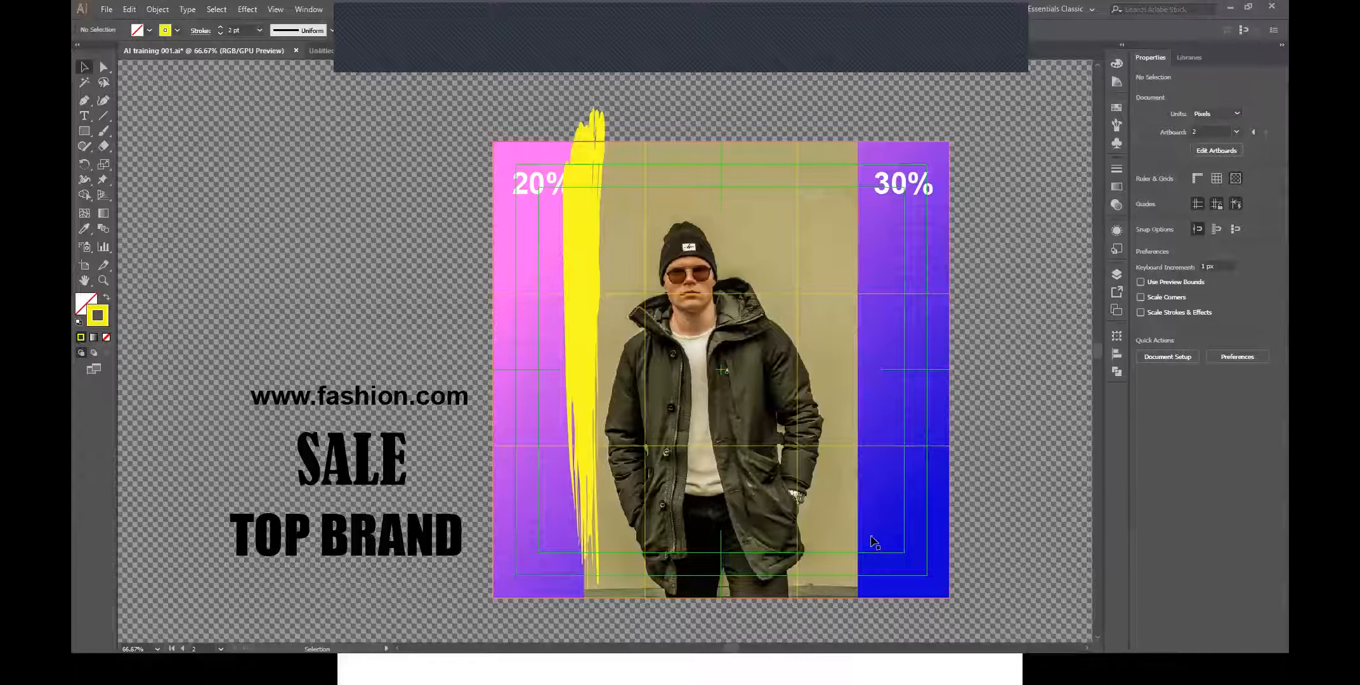
# - Duplicate the yellow brush stroke and move the copy over the middle of the photo
pyautogui.click(575, 210)
pyautogui.press('a')
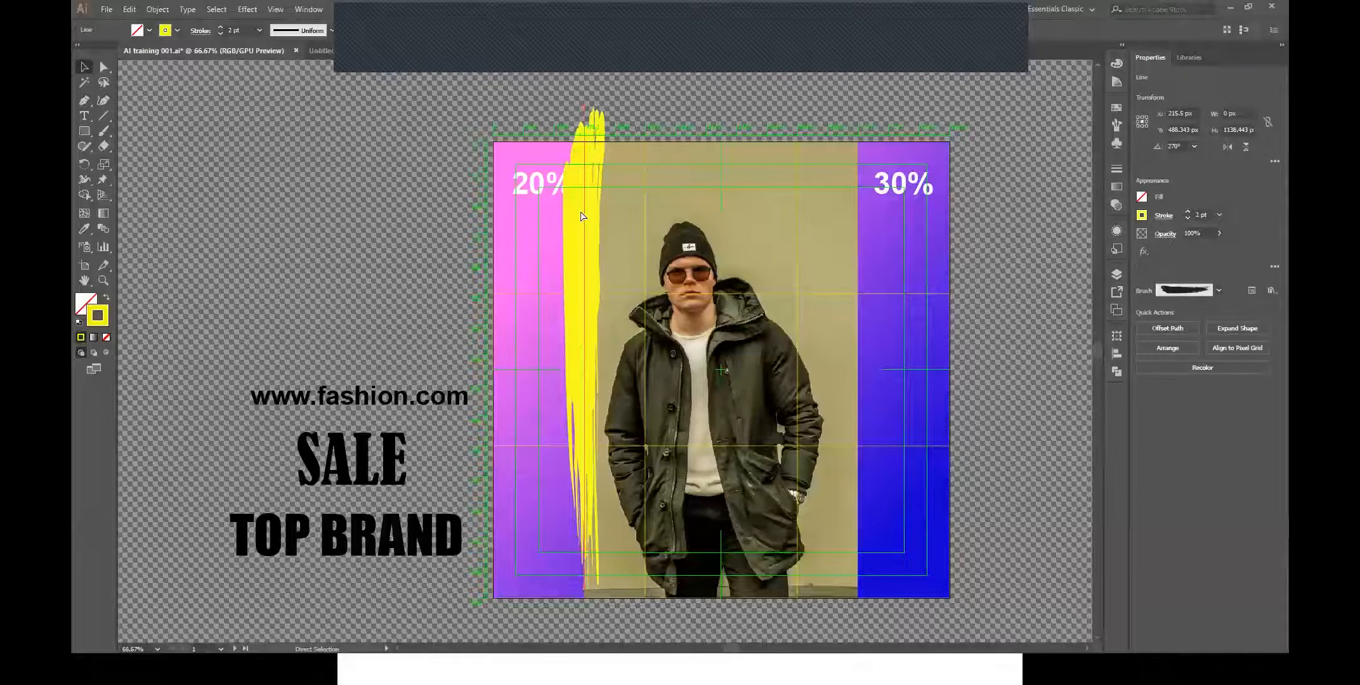
pyautogui.hotkey('ctrl', 'v')
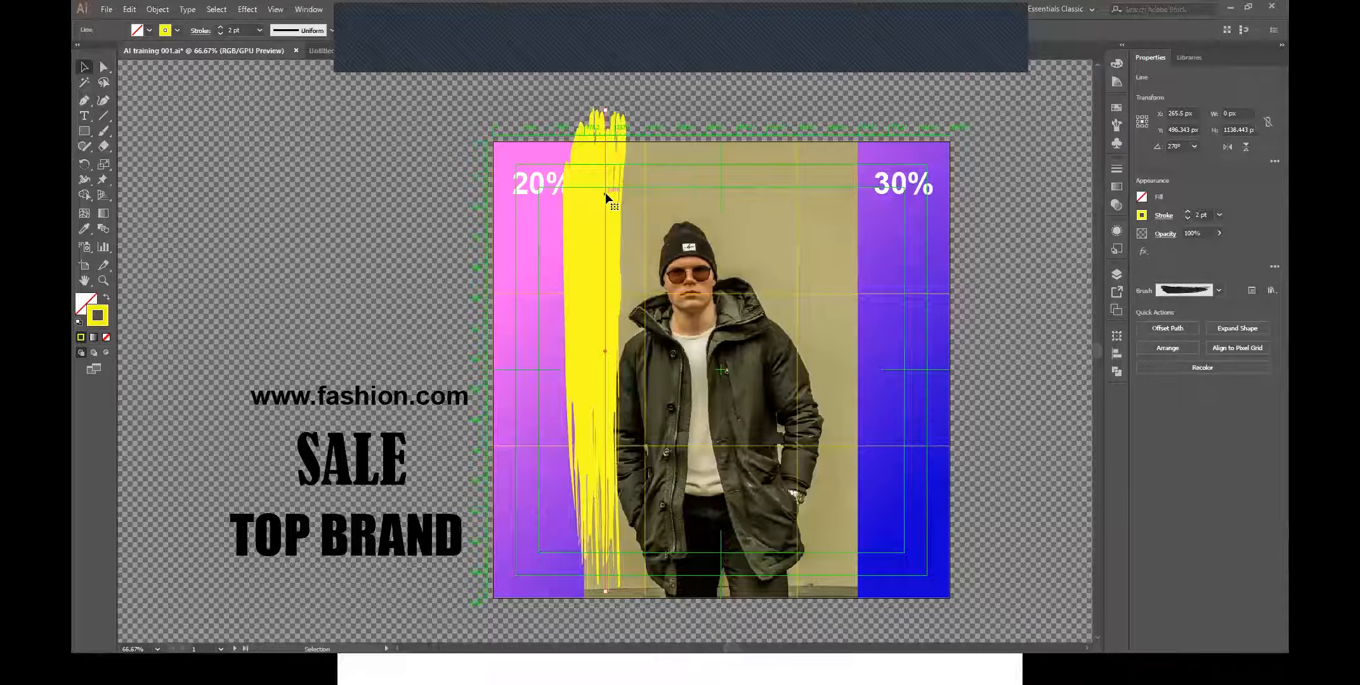
pyautogui.moveTo(606, 192); pyautogui.dragTo(734, 191)
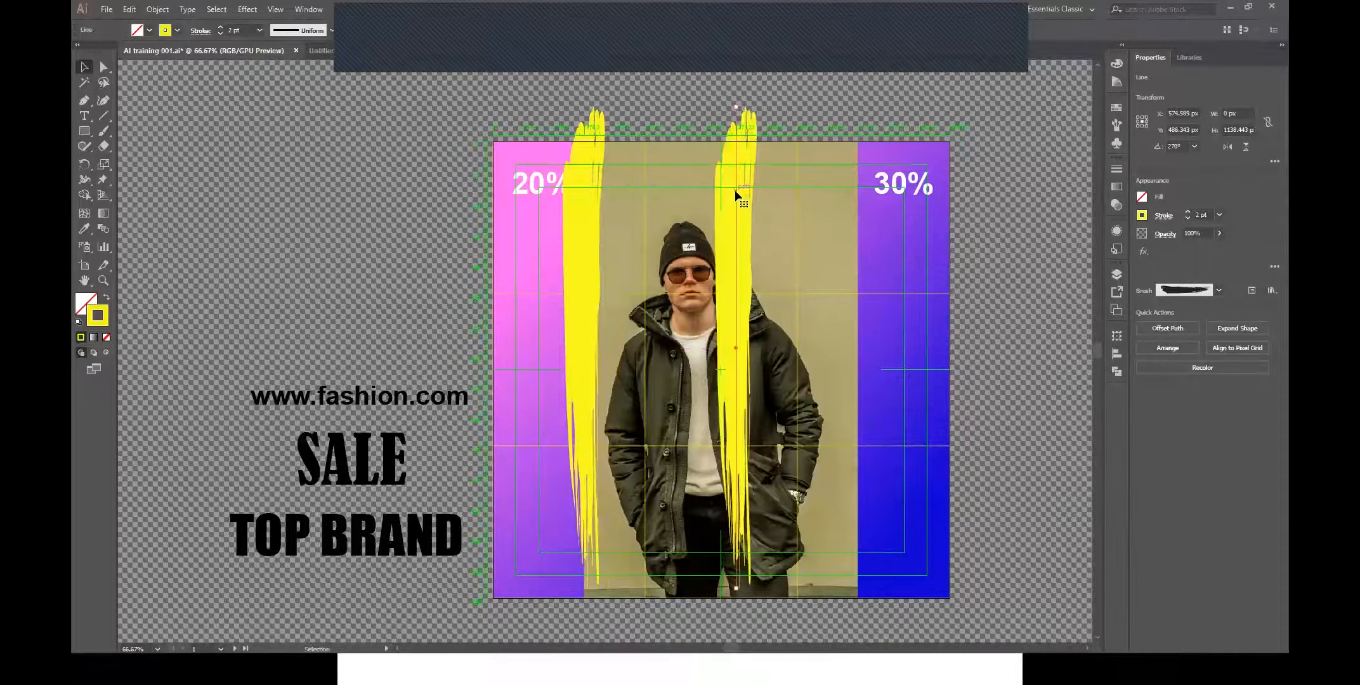
# - Rotate the copied stroke 180° using Transform > Rotate
pyautogui.rightClick(738, 230)
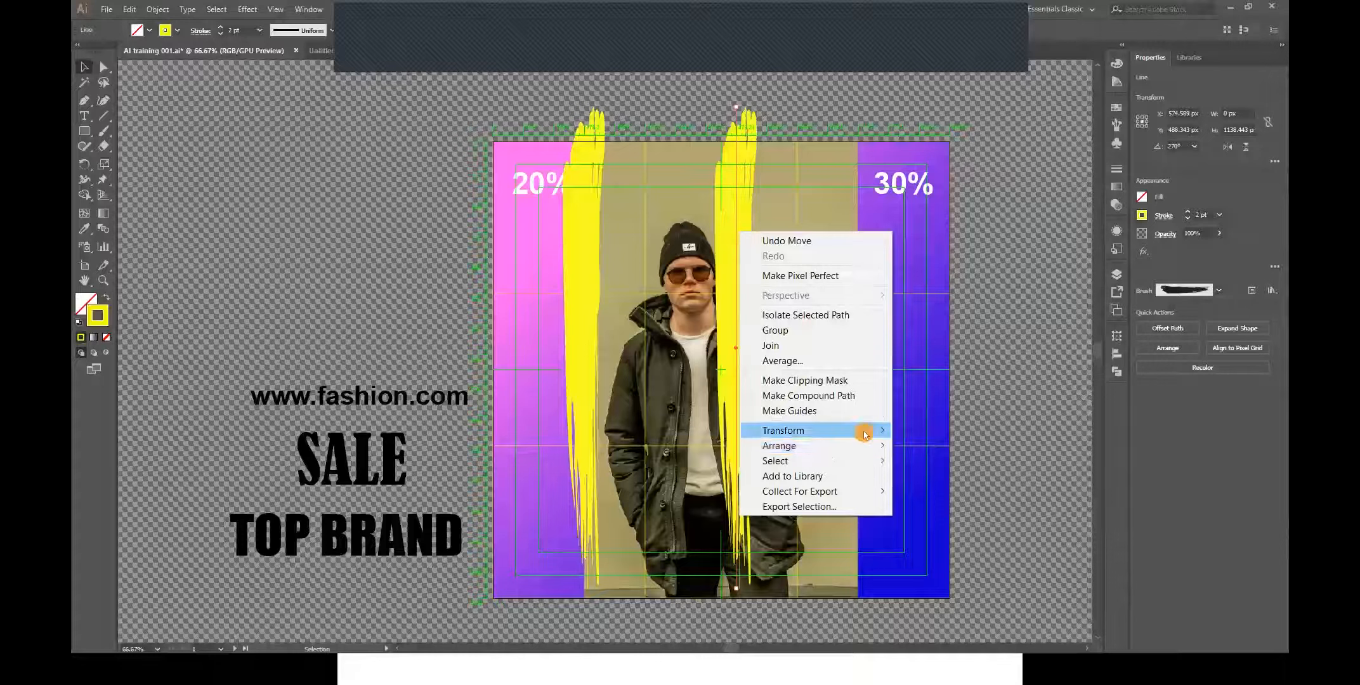
pyautogui.moveTo(863, 435)
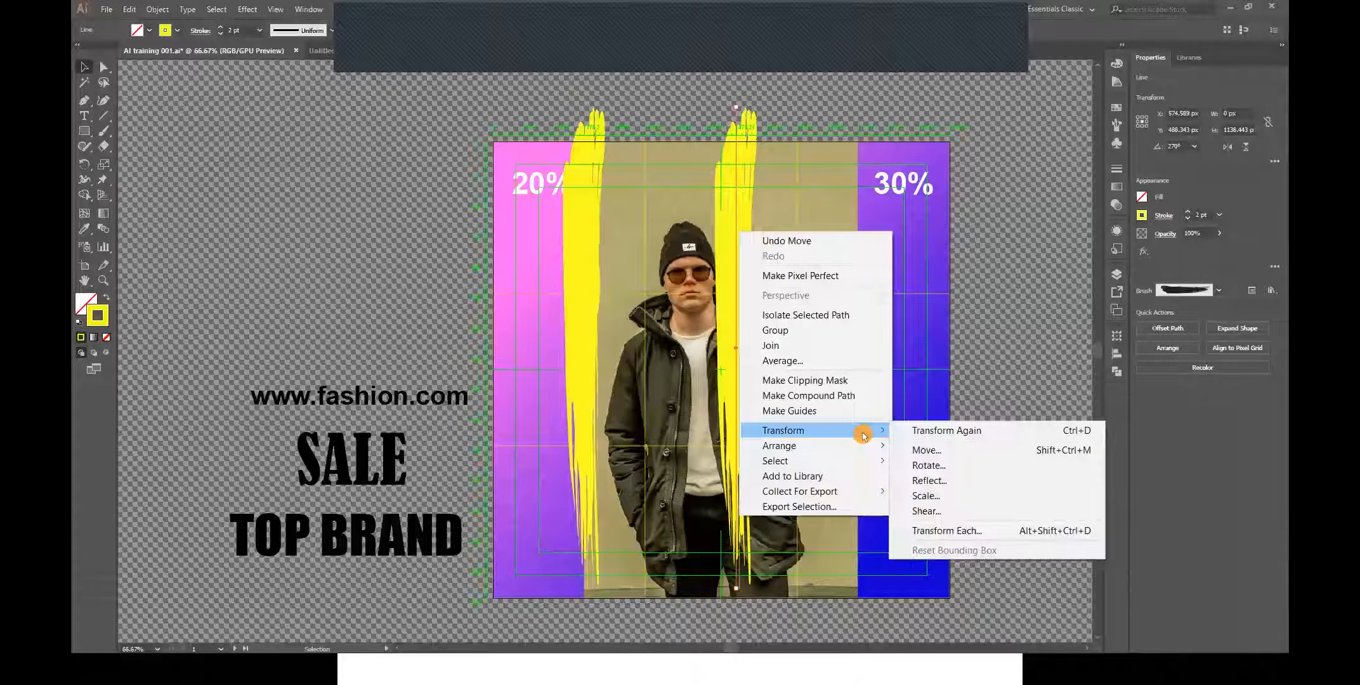
pyautogui.click(965, 466)
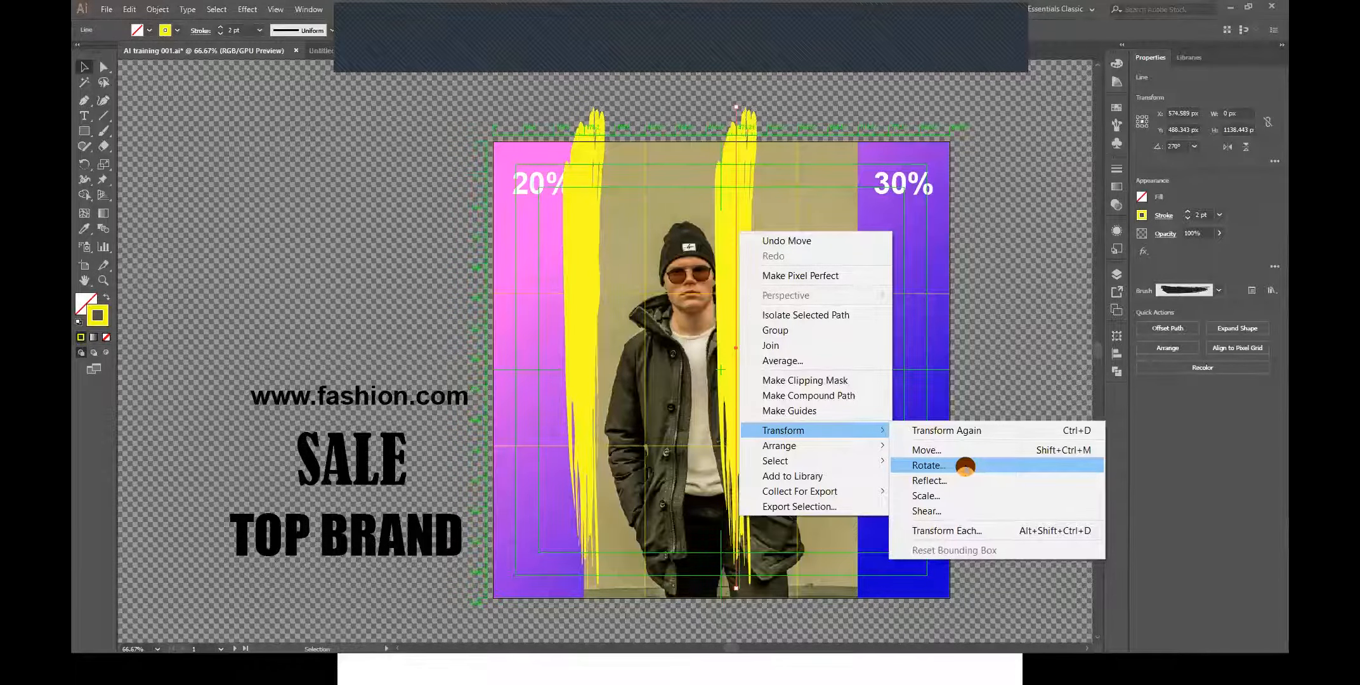
pyautogui.click(965, 466)
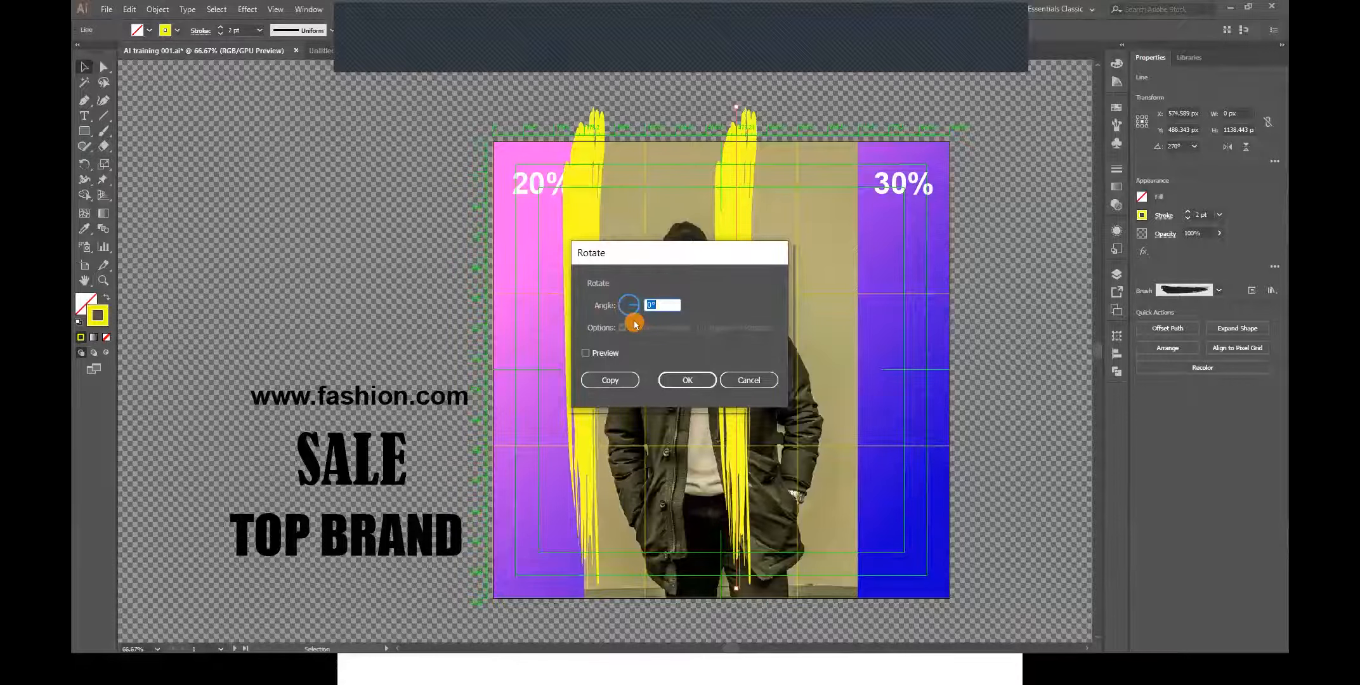
pyautogui.write('180')
pyautogui.click(692, 380)
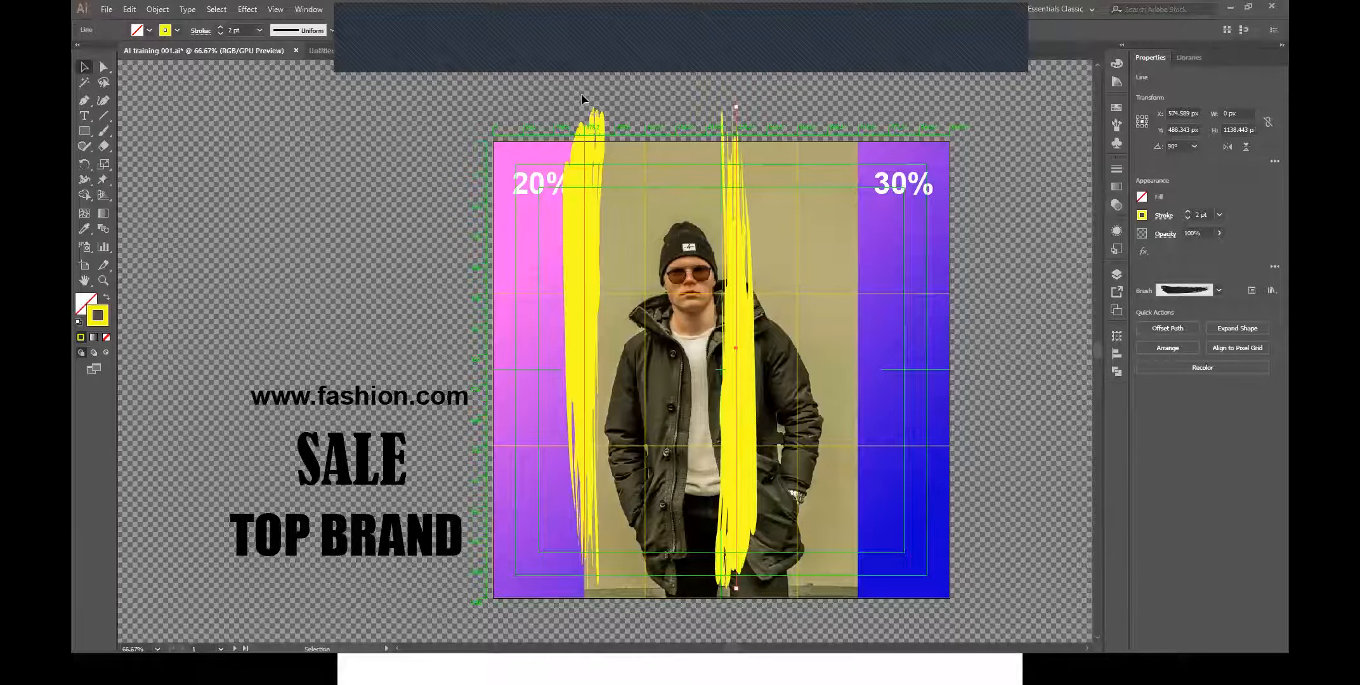
# - Move the rotated stroke to the photo's right edge and nudge both strokes vertically with Shift+arrows
pyautogui.moveTo(735, 409)
pyautogui.mouseDown()
pyautogui.moveTo(854, 423)
pyautogui.moveTo(855, 449)
pyautogui.mouseUp()
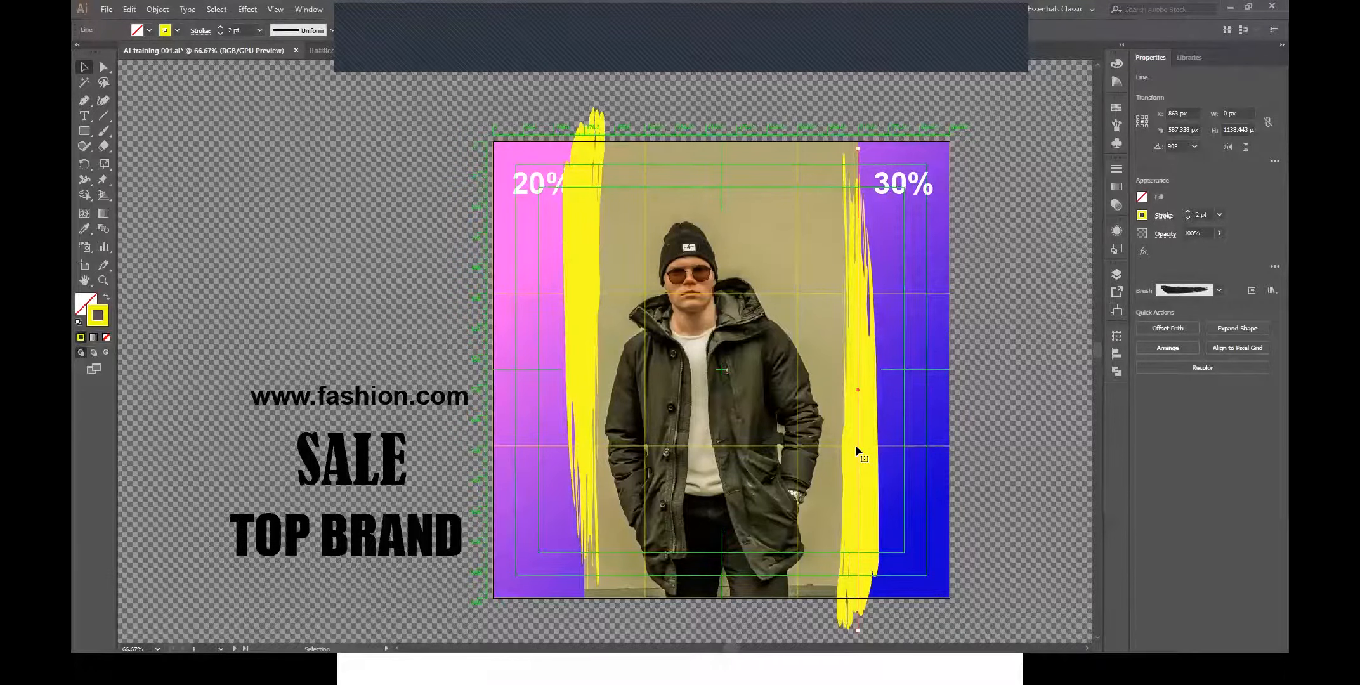
pyautogui.hotkey('shift', 'Down')
pyautogui.hotkey('shift', 'Down')
pyautogui.hotkey('shift', 'Down')
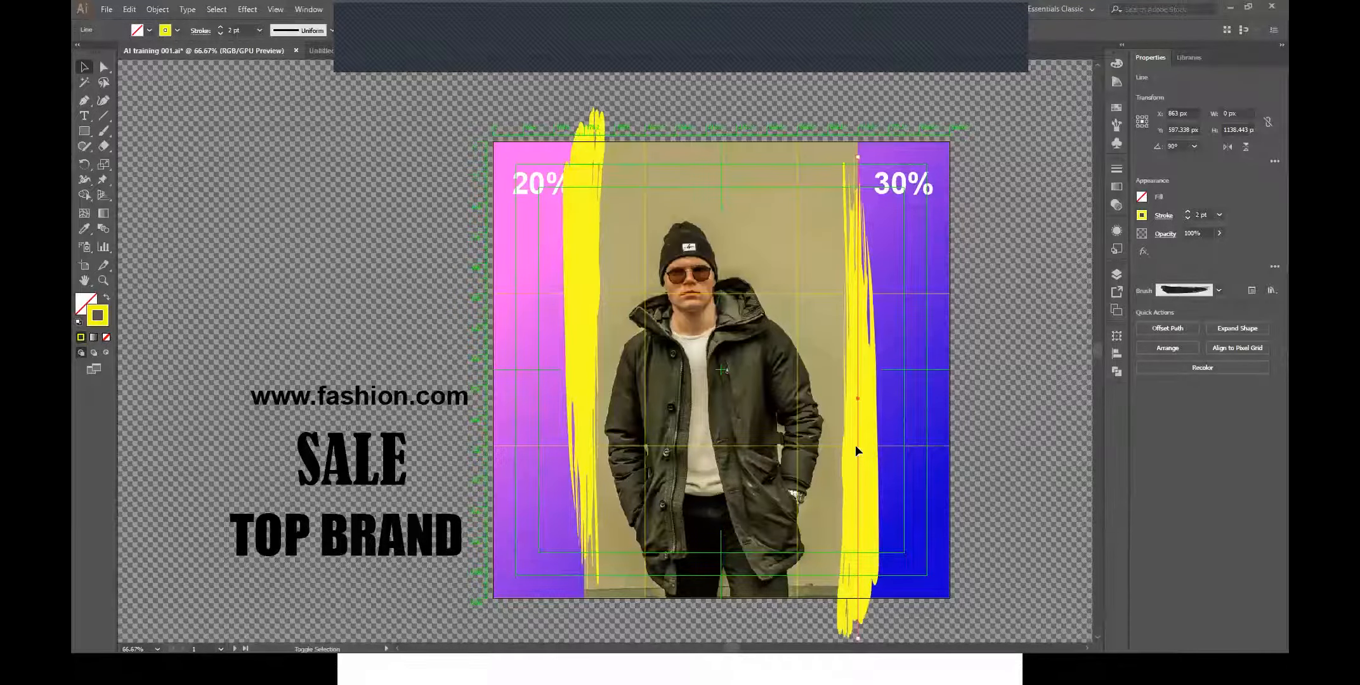
pyautogui.click(590, 211)
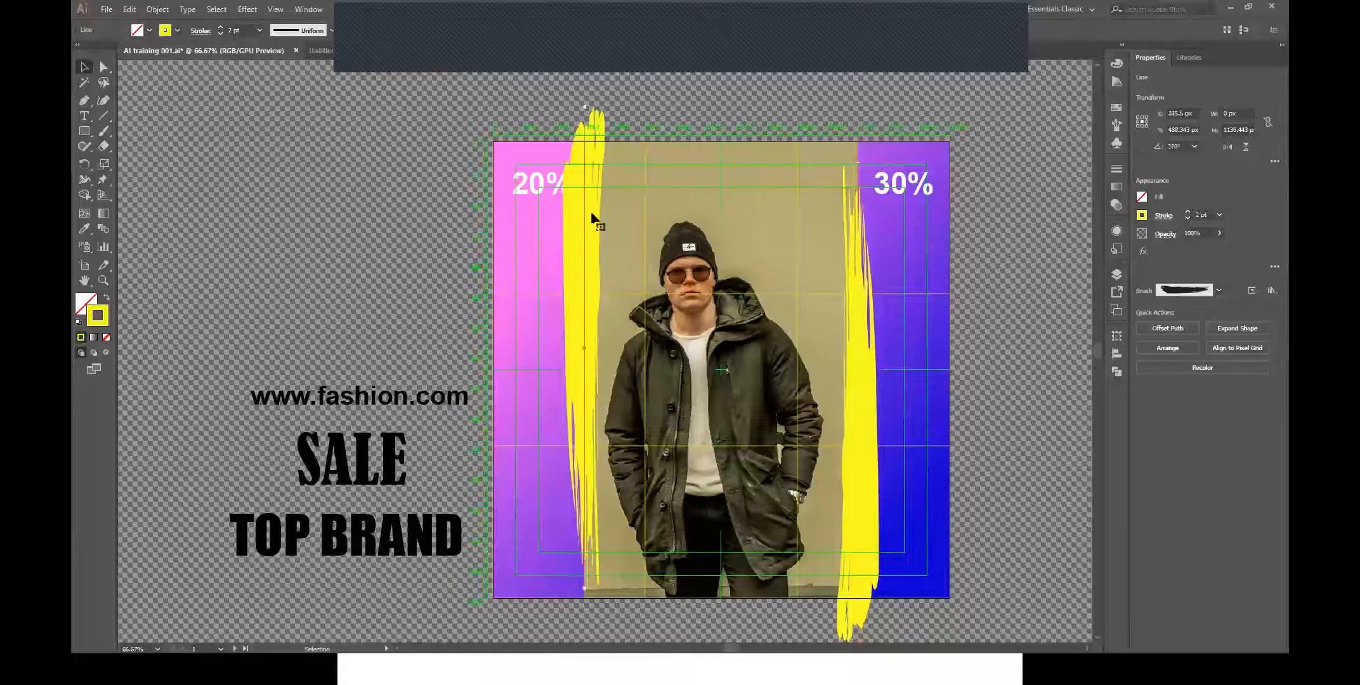
pyautogui.hotkey('shift', 'Up')
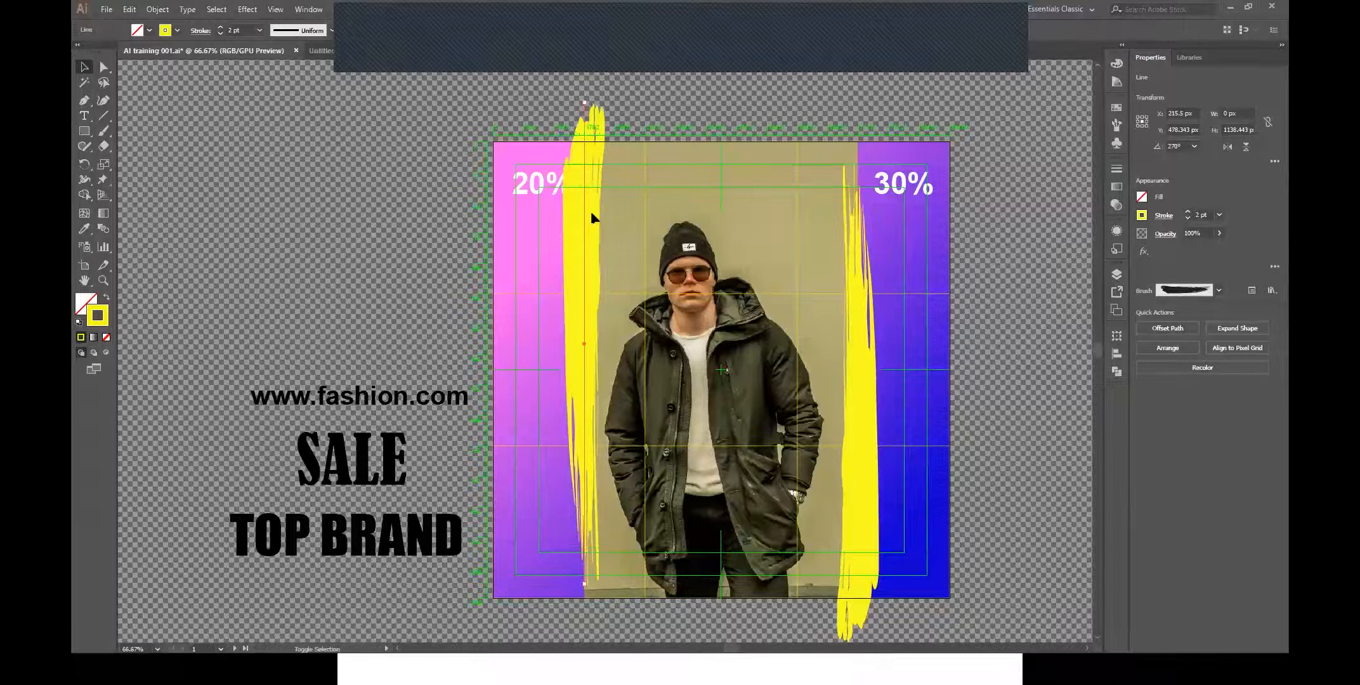
pyautogui.click(1024, 260)
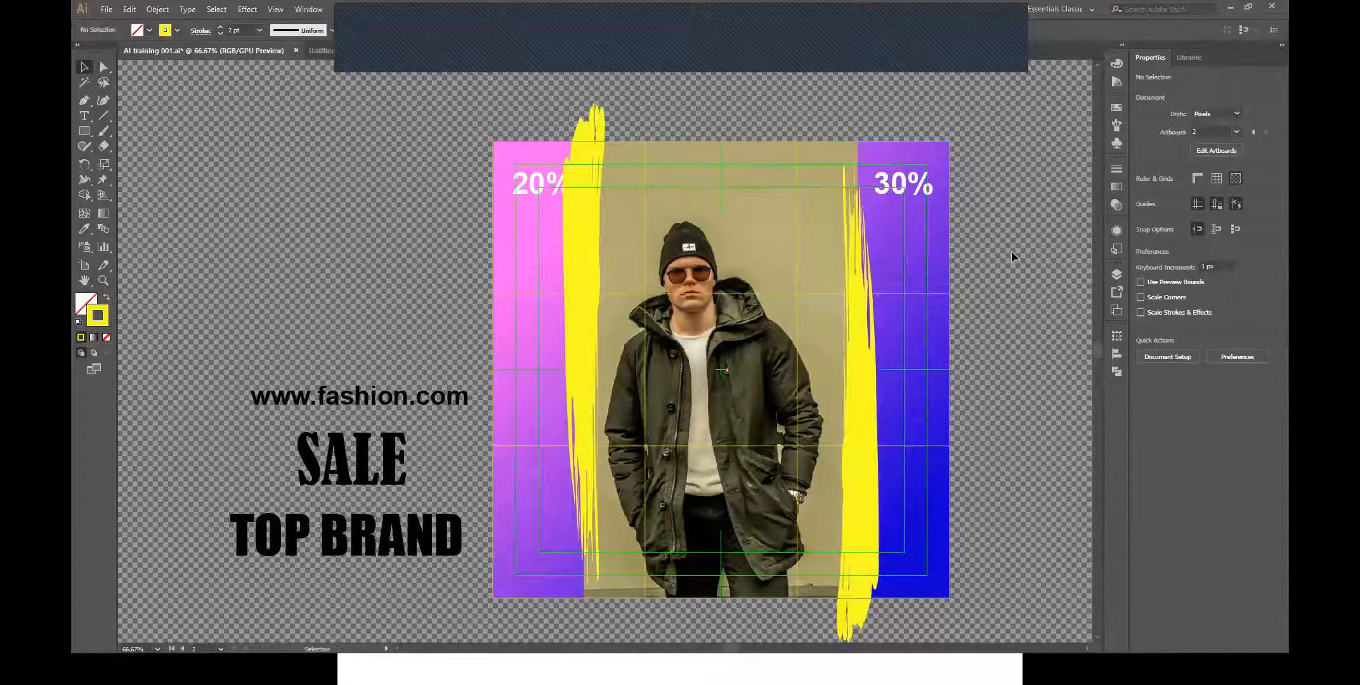
pyautogui.click(866, 330)
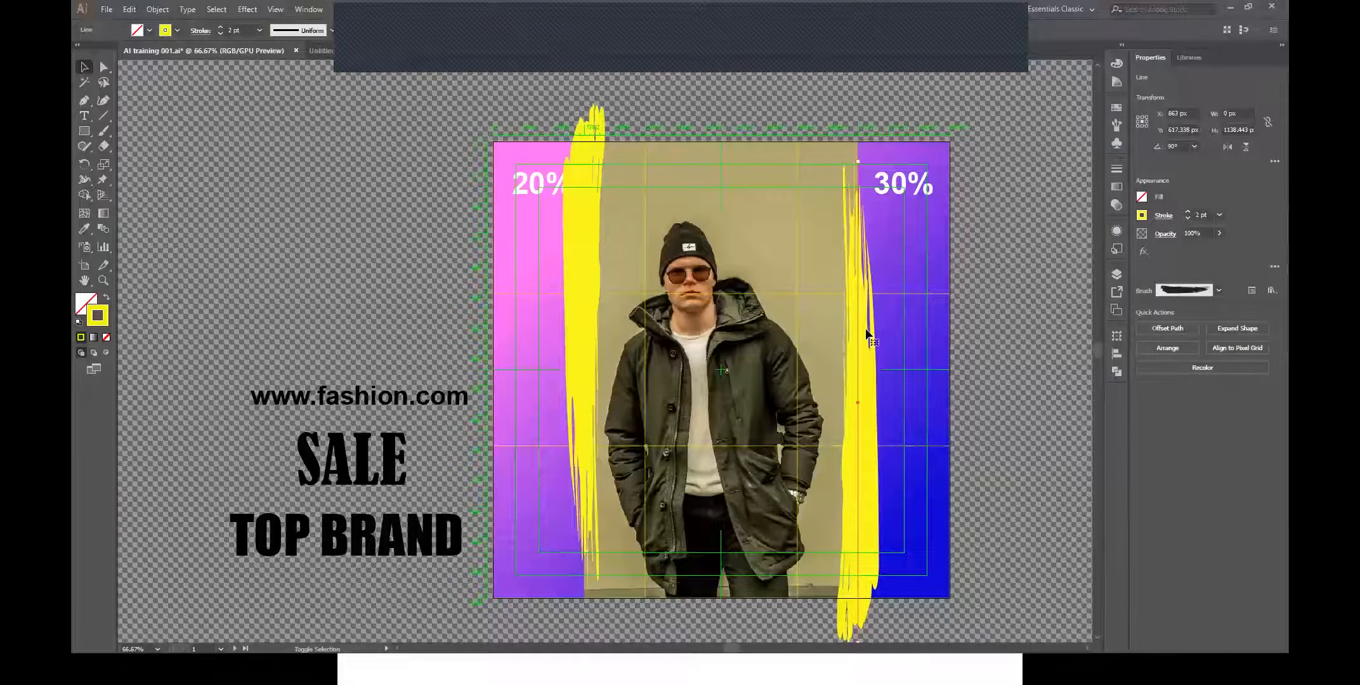
pyautogui.hotkey('shift', 'Up')
pyautogui.click(1000, 238)
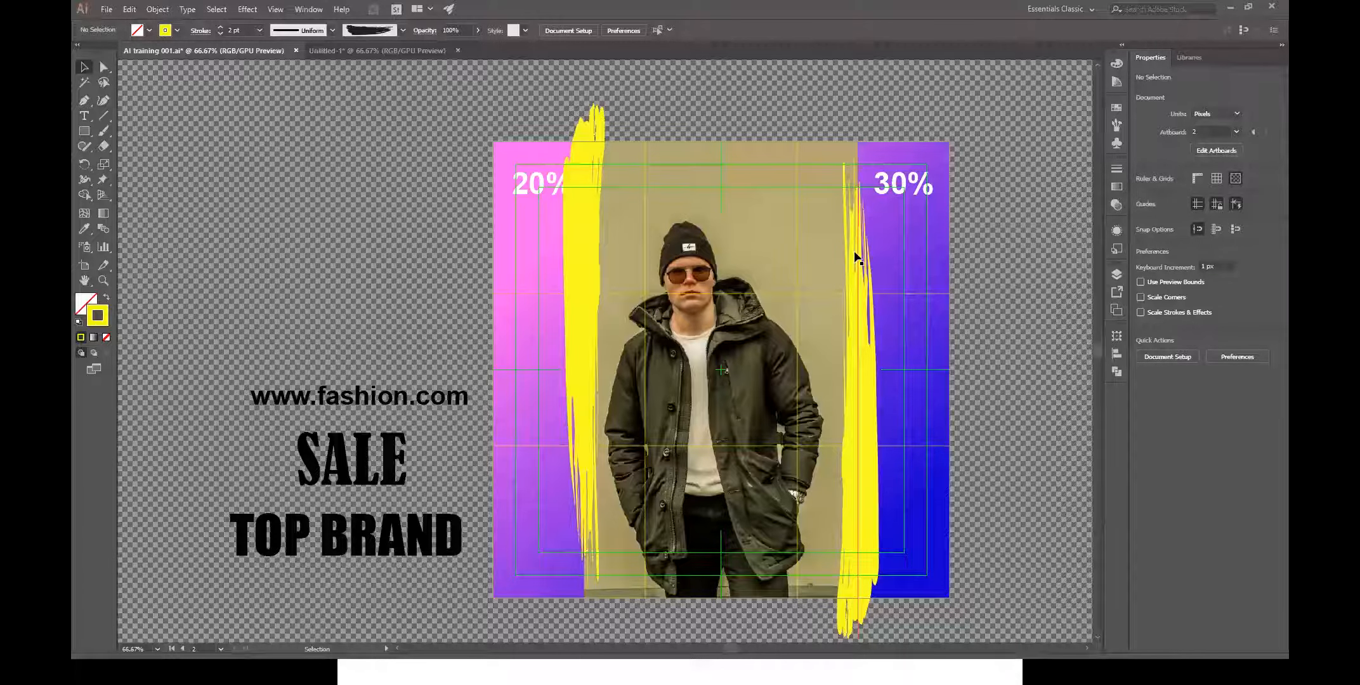
# - Drag a roughly 559 px horizontal line on the pasteboard with the Line Segment Tool
pyautogui.click(101, 121)
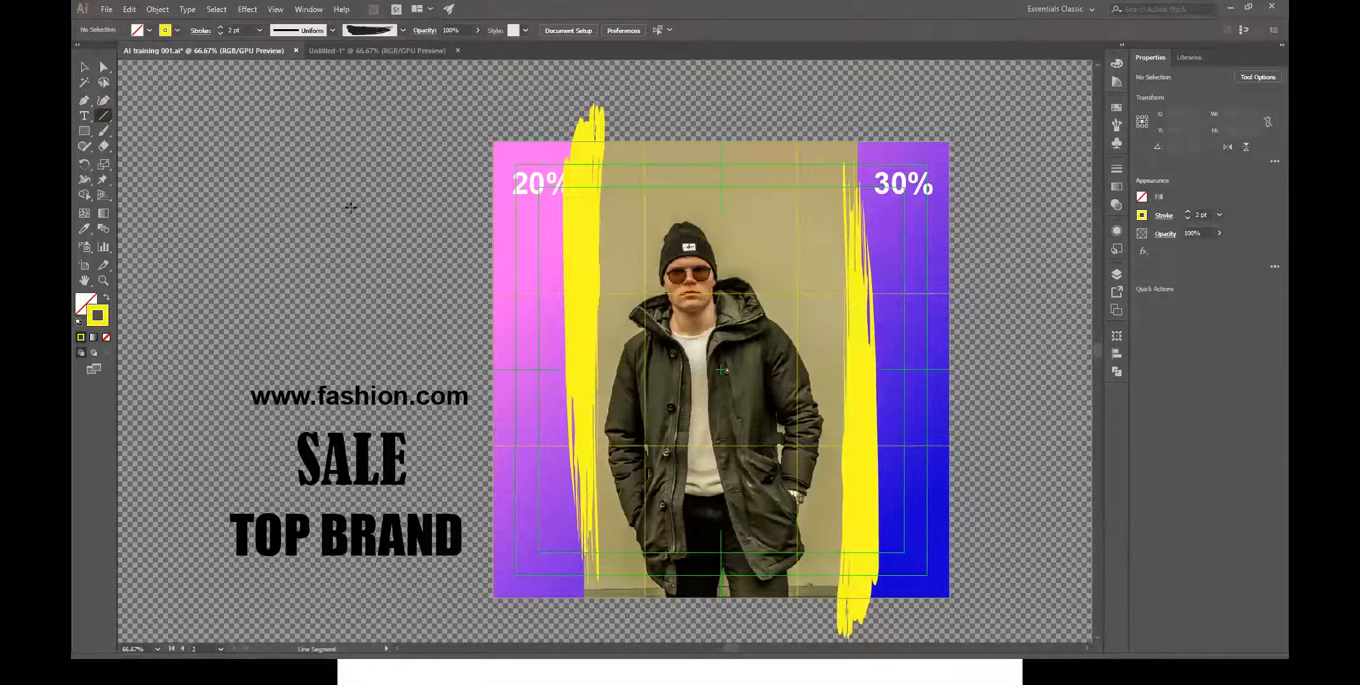
pyautogui.moveTo(182, 214); pyautogui.dragTo(419, 231)
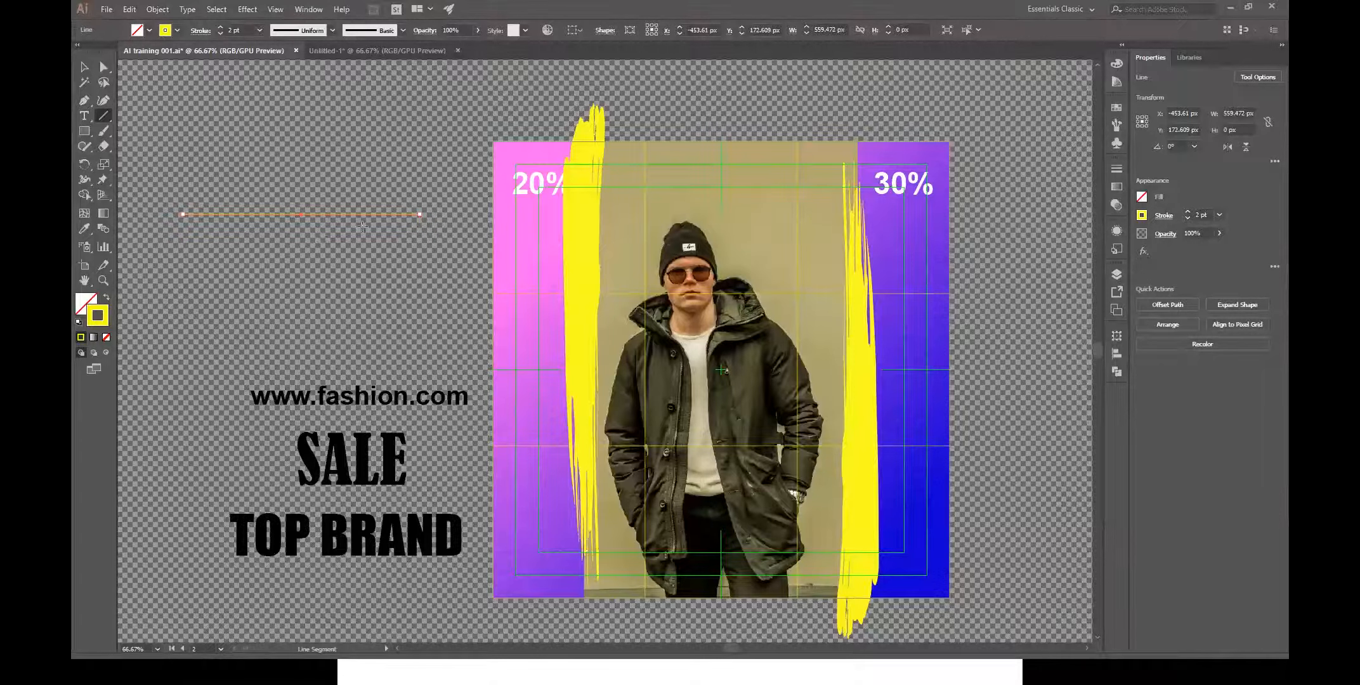
# - Apply the Chalk - Blunt brush from the Artistic_ChalkCharcoalPencil library to the new line
pyautogui.click(1115, 128)
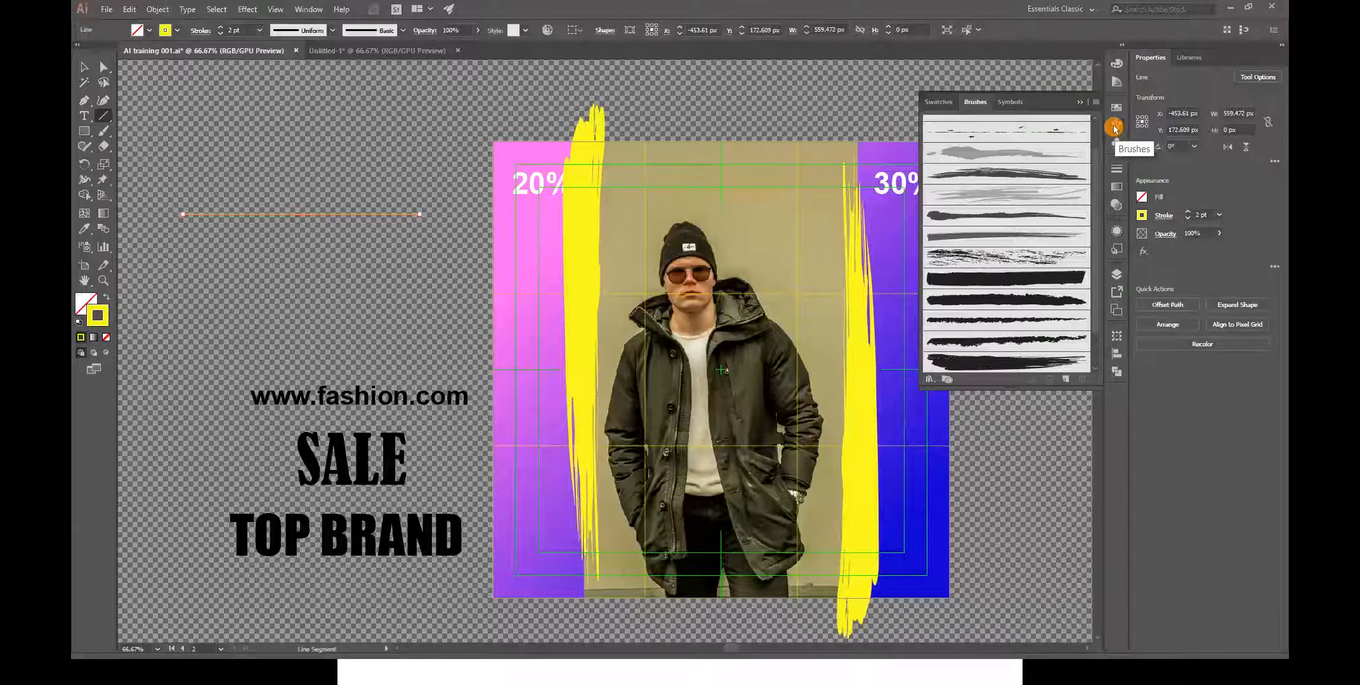
pyautogui.click(1095, 101)
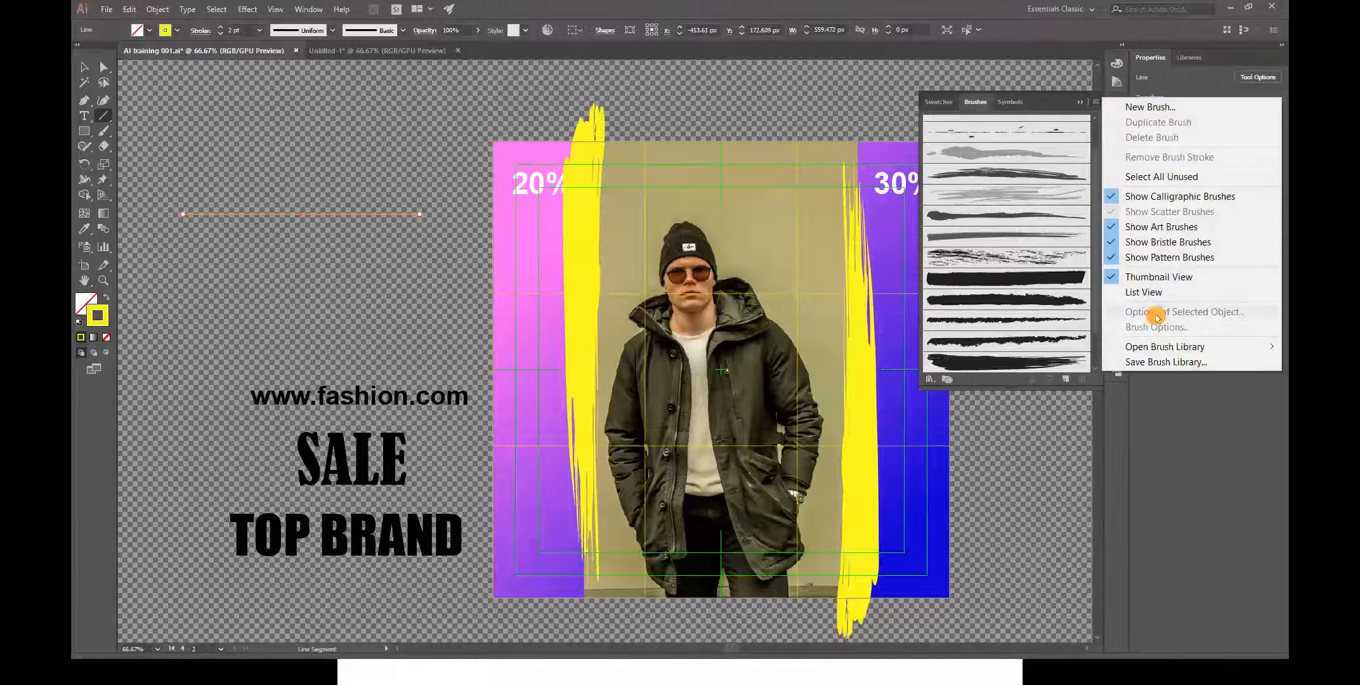
pyautogui.moveTo(1182, 351)
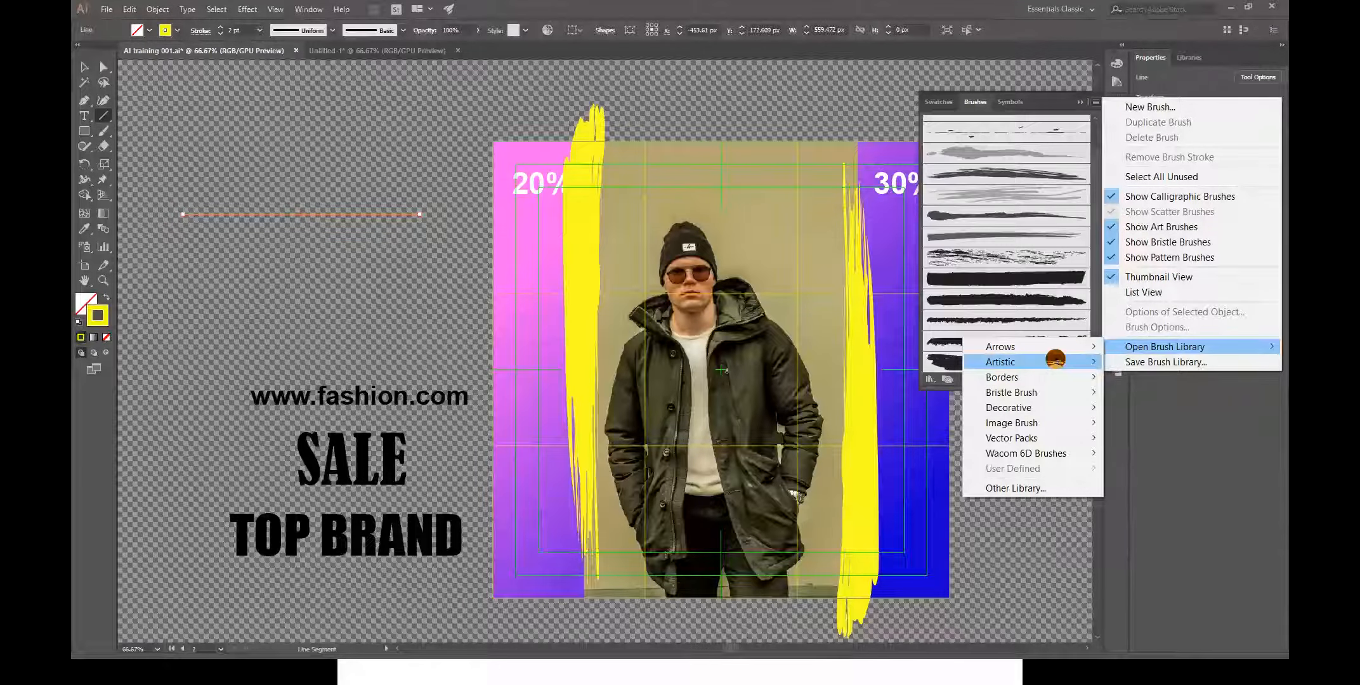
pyautogui.moveTo(1035, 361)
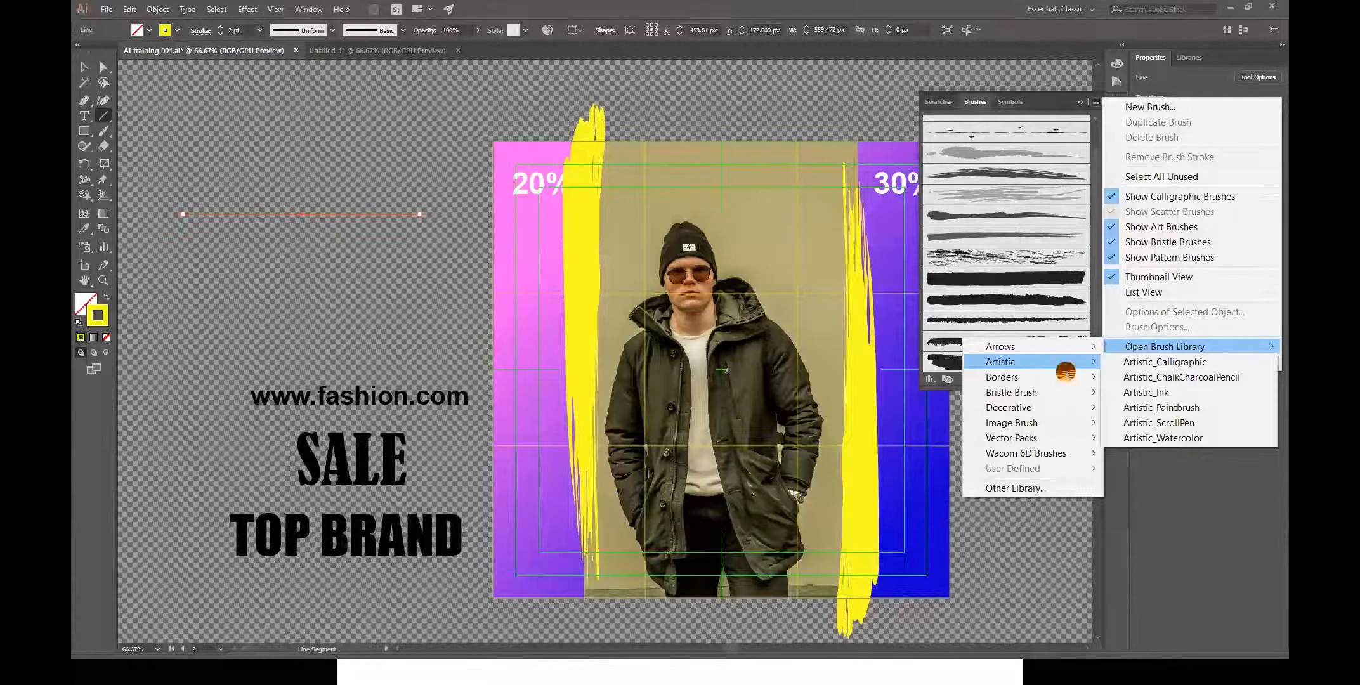
pyautogui.click(1238, 380)
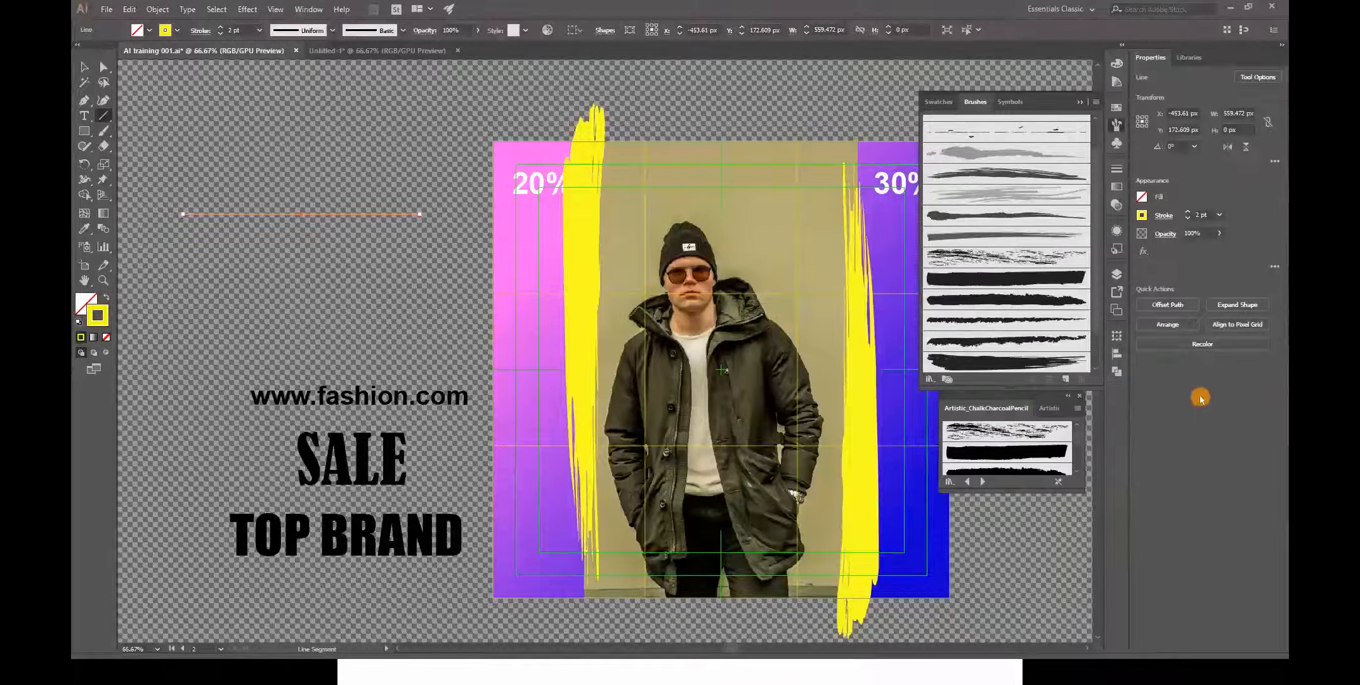
pyautogui.moveTo(1081, 492); pyautogui.dragTo(1092, 614)
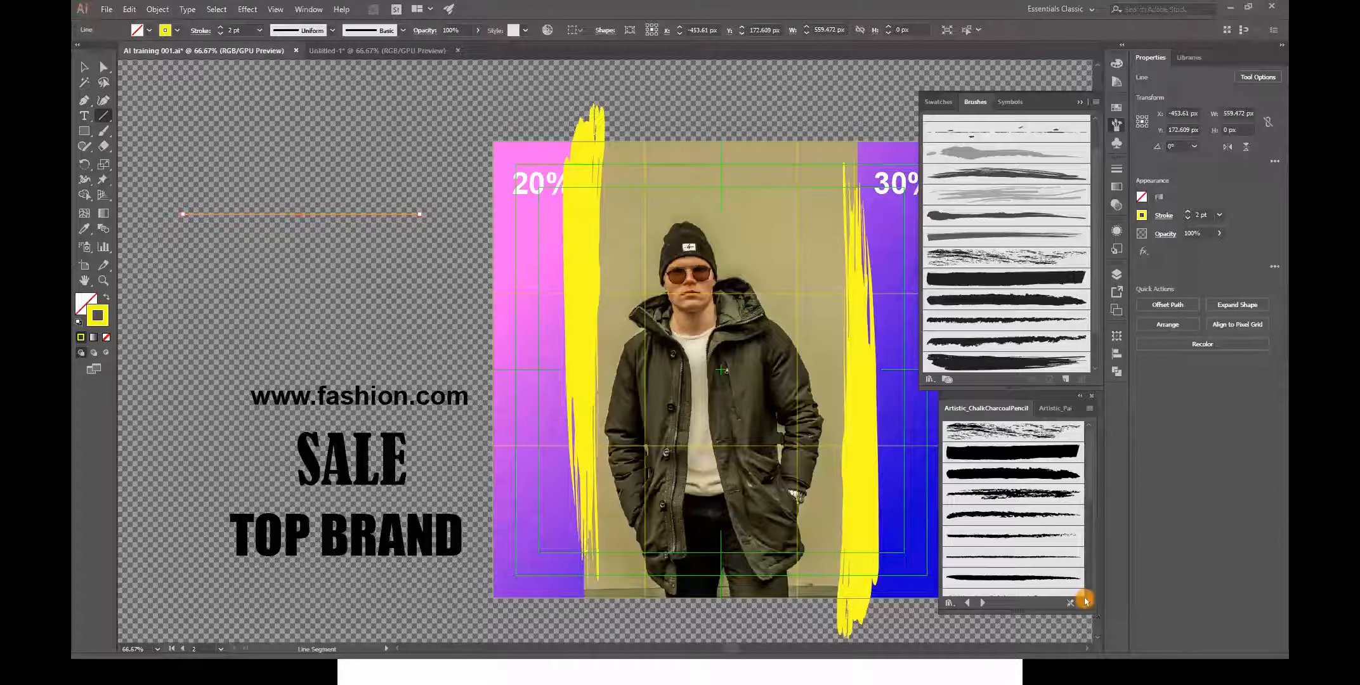
pyautogui.click(1027, 452)
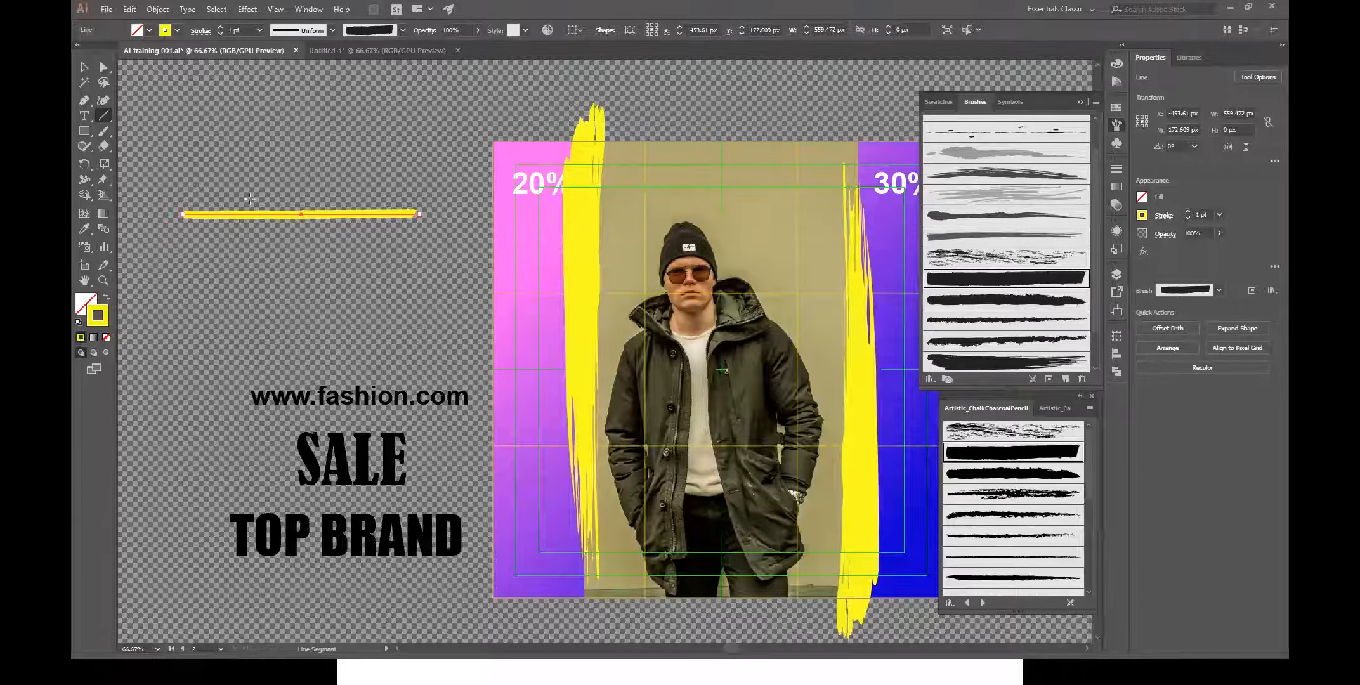
pyautogui.click(1091, 395)
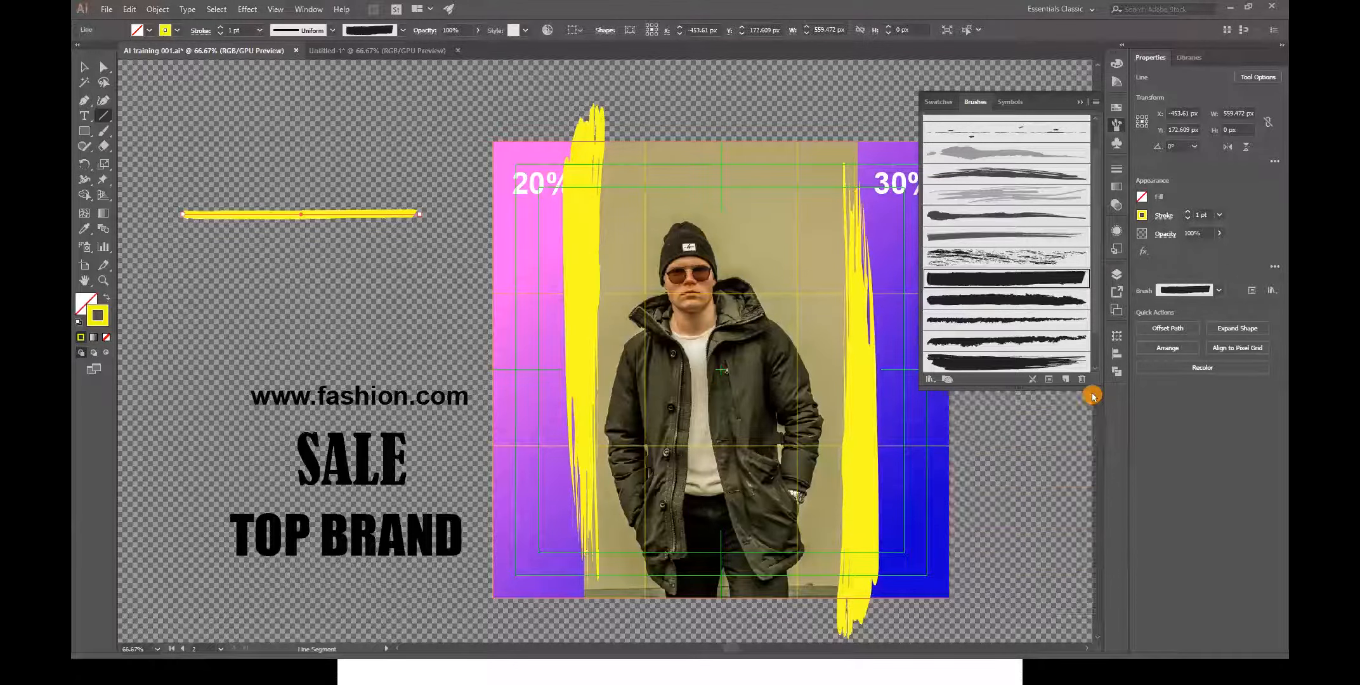
pyautogui.click(1080, 101)
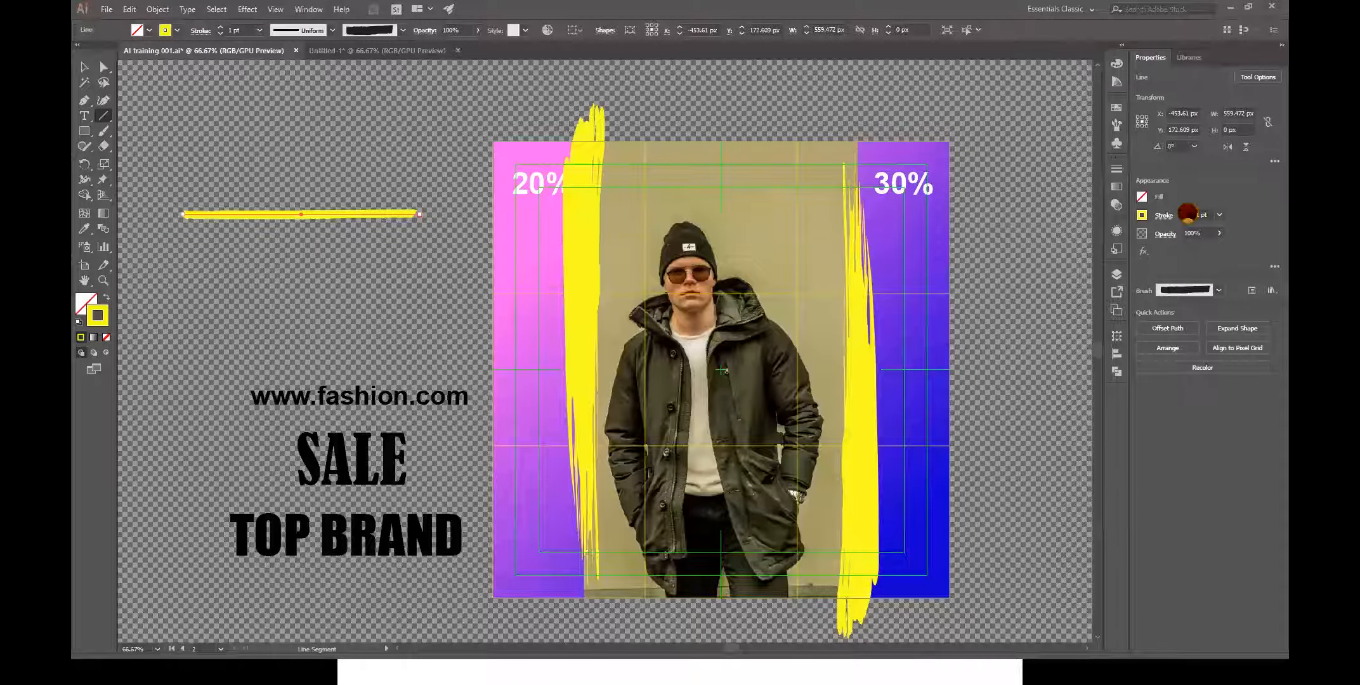
# - Raise the chalk line's stroke weight to 10 pt
pyautogui.click(1187, 211)
pyautogui.click(1187, 211)
pyautogui.click(1187, 213)
pyautogui.click(1187, 213)
pyautogui.click(1187, 213)
pyautogui.click(1187, 213)
pyautogui.click(1187, 214)
pyautogui.click(1187, 213)
pyautogui.click(1187, 213)
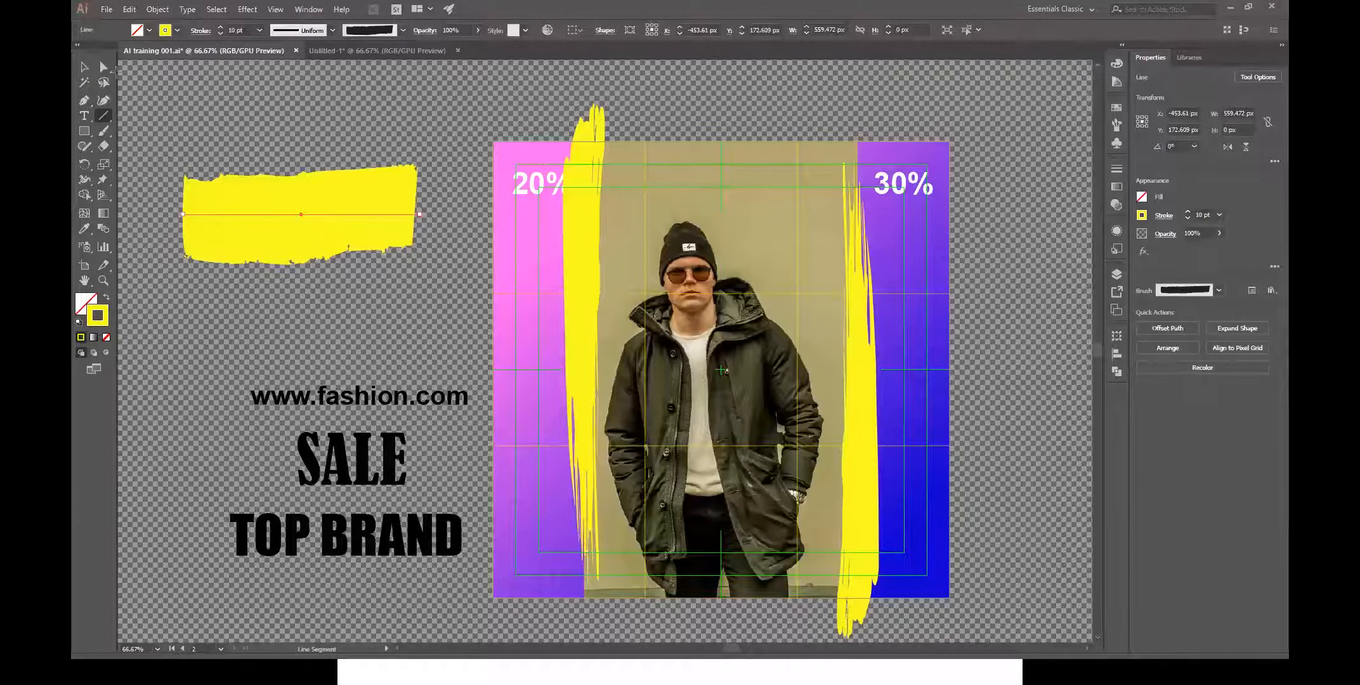
# - Move the chalk stroke onto the lower photo, tilting and lengthening it into a diagonal band
pyautogui.press('v')
pyautogui.moveTo(338, 181)
pyautogui.mouseDown()
pyautogui.moveTo(399, 323)
pyautogui.moveTo(391, 303)
pyautogui.moveTo(411, 292)
pyautogui.mouseUp()
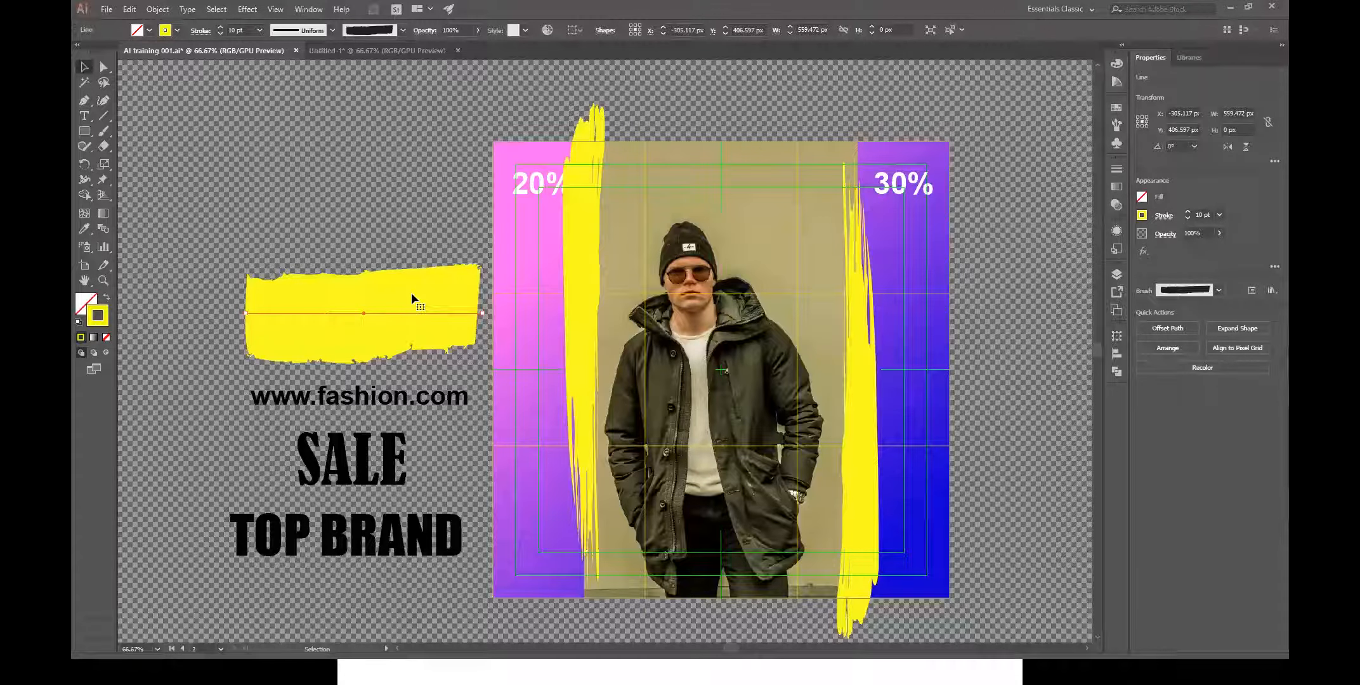
pyautogui.moveTo(483, 312); pyautogui.dragTo(489, 269)
pyautogui.moveTo(378, 299)
pyautogui.mouseDown()
pyautogui.moveTo(669, 406)
pyautogui.moveTo(747, 501)
pyautogui.moveTo(734, 511)
pyautogui.mouseUp()
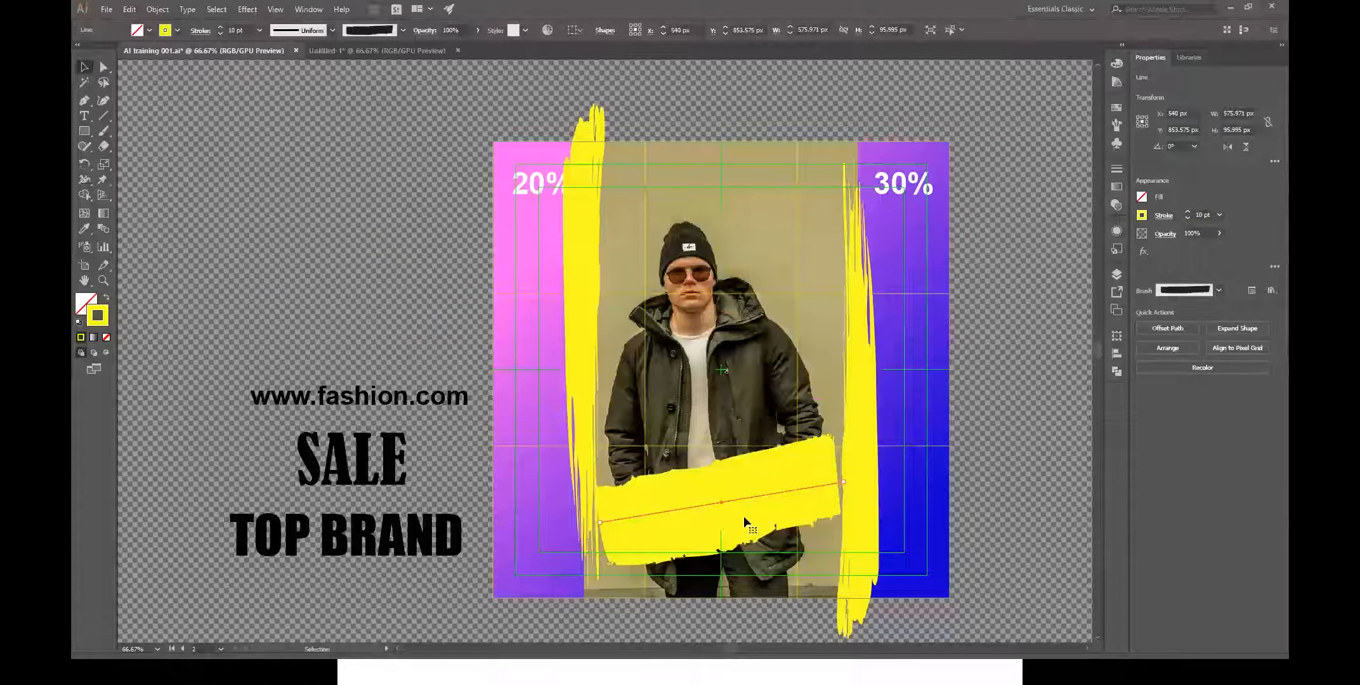
pyautogui.moveTo(842, 480); pyautogui.dragTo(866, 475)
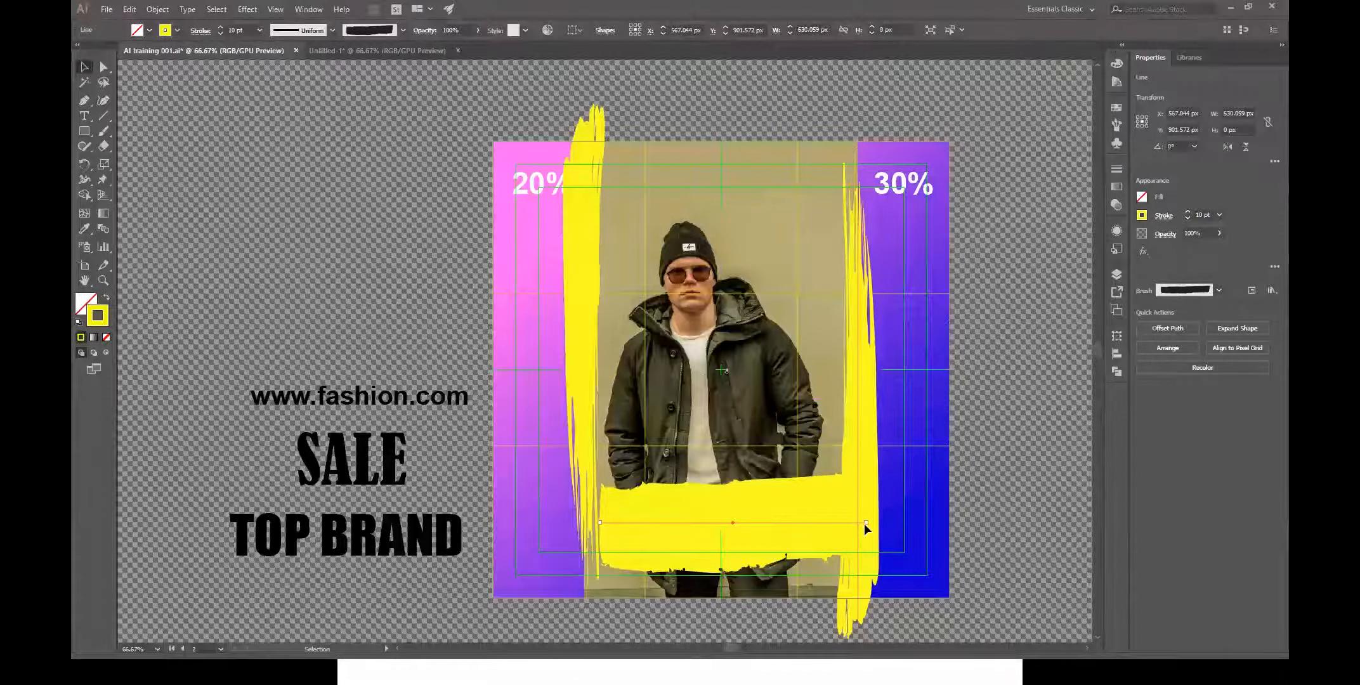
pyautogui.moveTo(867, 521); pyautogui.dragTo(868, 464)
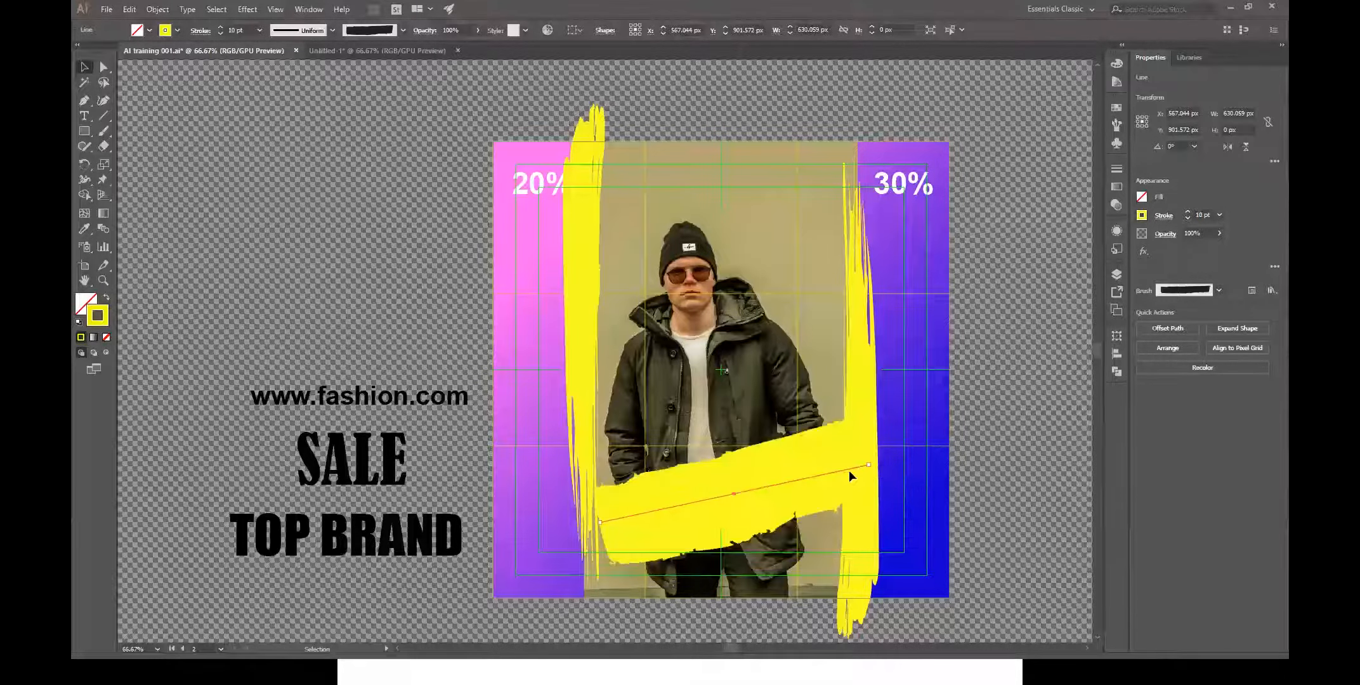
pyautogui.moveTo(599, 524); pyautogui.dragTo(558, 531)
pyautogui.moveTo(765, 521); pyautogui.dragTo(767, 493)
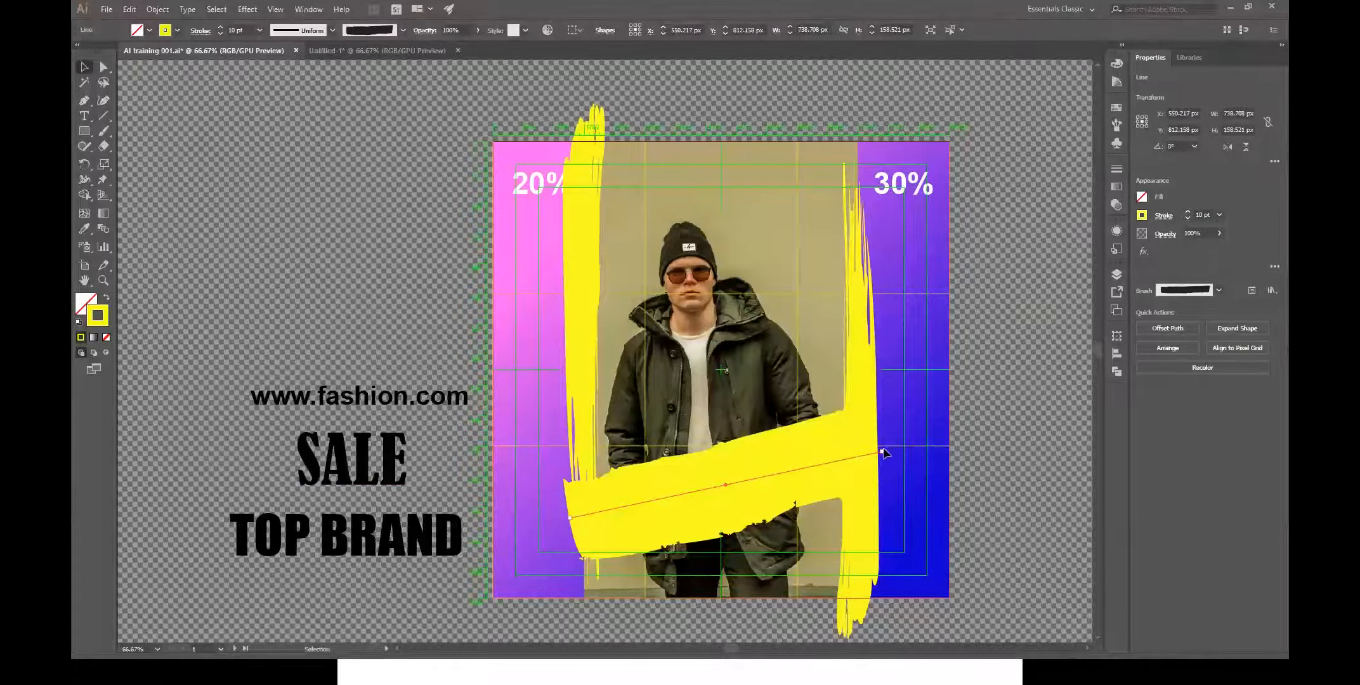
pyautogui.moveTo(884, 454); pyautogui.dragTo(903, 443)
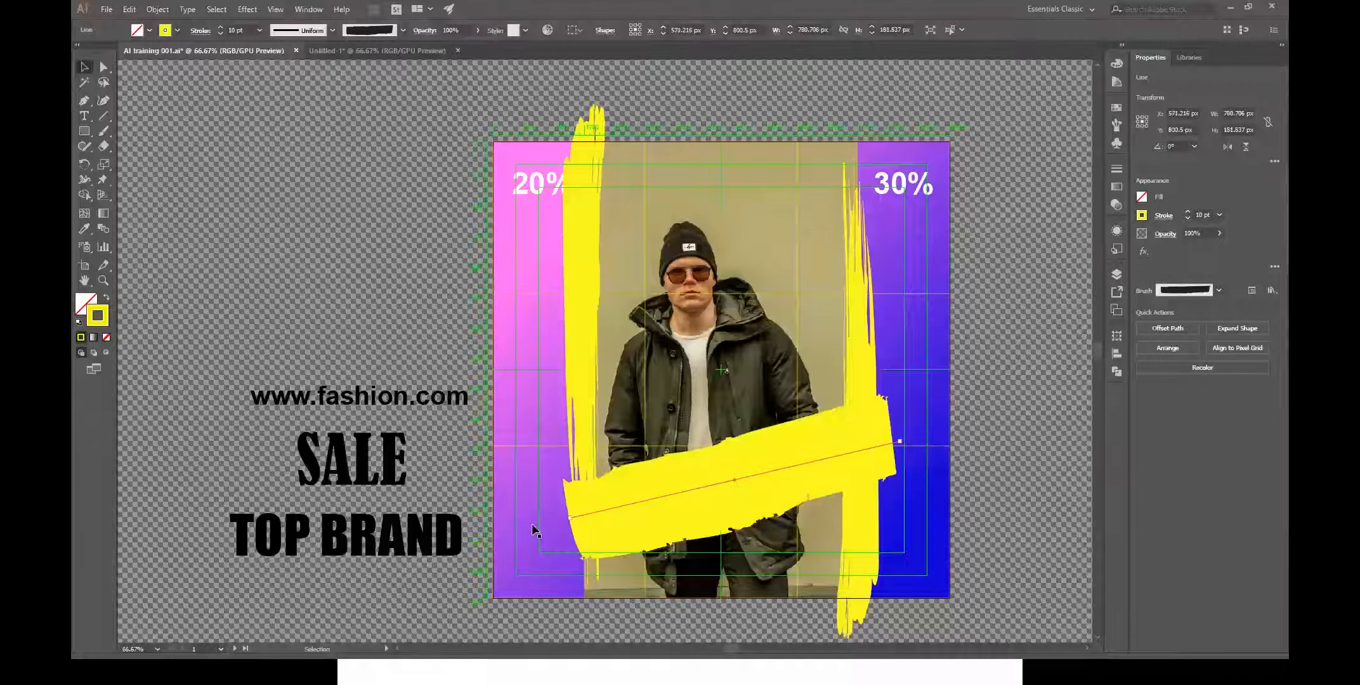
pyautogui.moveTo(574, 524); pyautogui.dragTo(555, 517)
pyautogui.click(1024, 426)
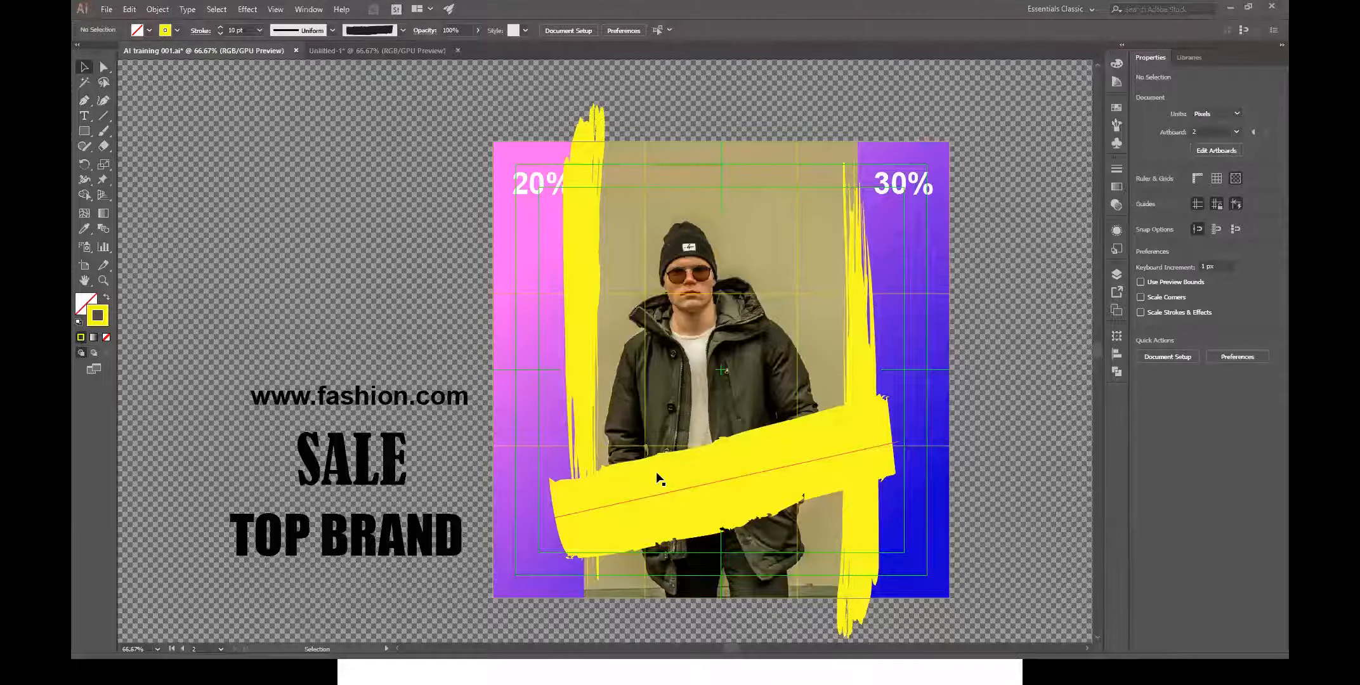
pyautogui.click(84, 131)
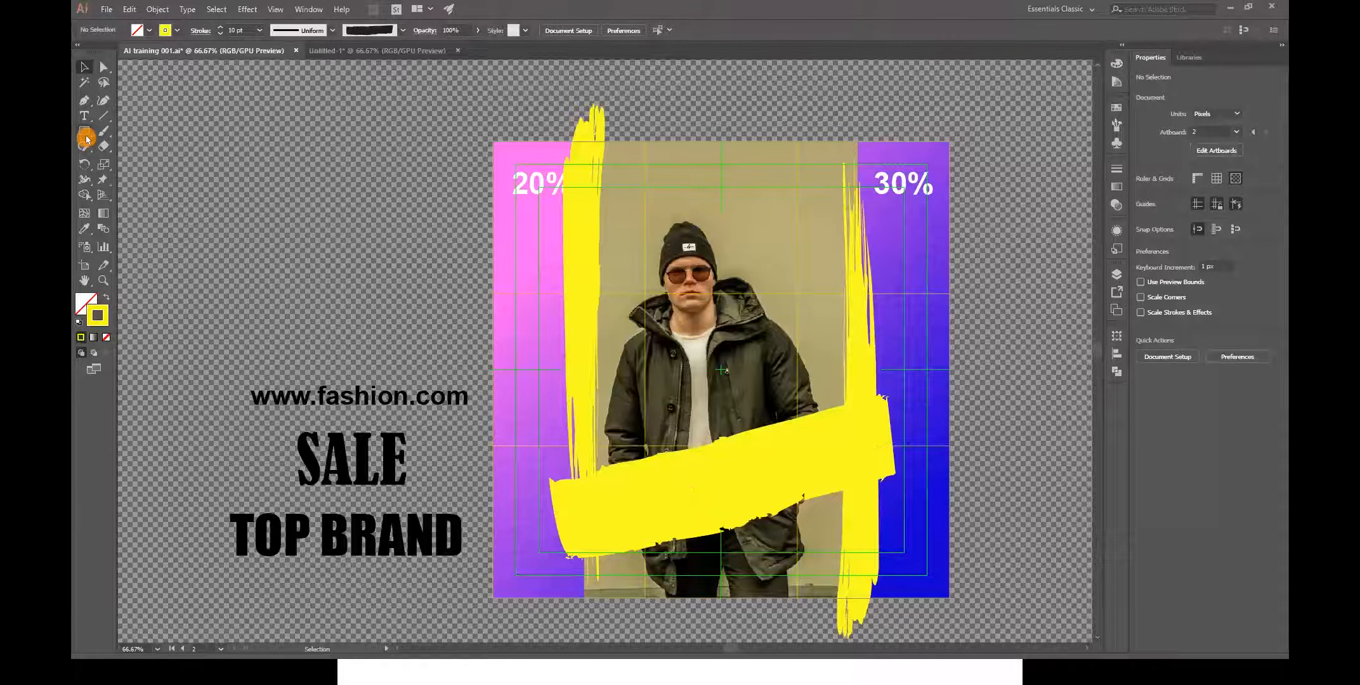
pyautogui.moveTo(221, 156); pyautogui.dragTo(417, 236)
pyautogui.click(106, 297)
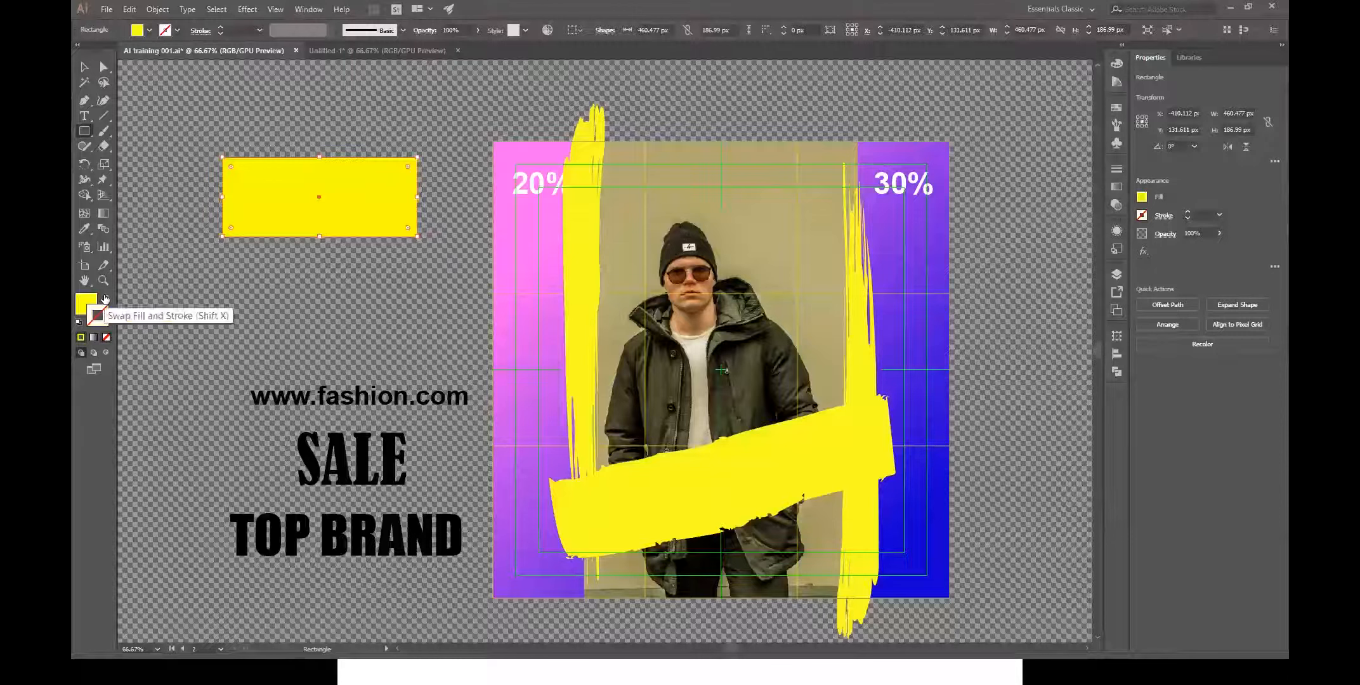
pyautogui.click(85, 66)
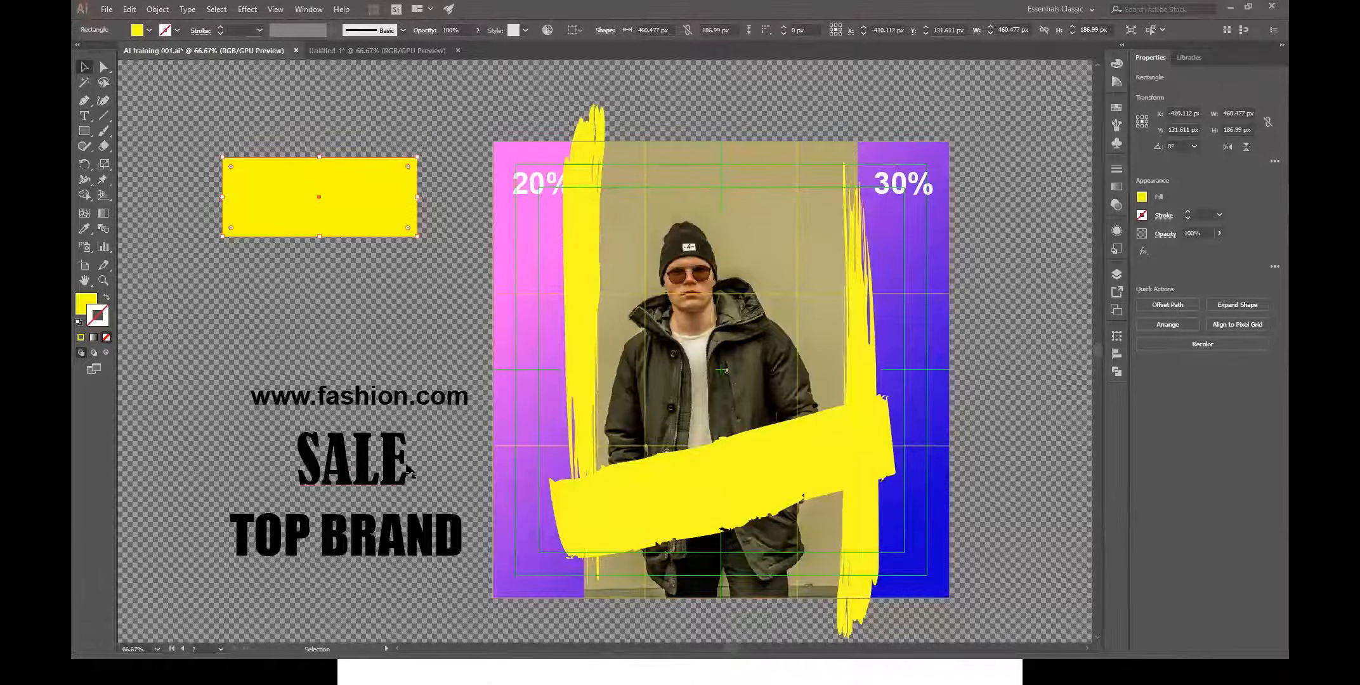
pyautogui.moveTo(365, 476)
pyautogui.mouseDown()
pyautogui.moveTo(413, 438)
pyautogui.moveTo(766, 462)
pyautogui.moveTo(731, 495)
pyautogui.mouseUp()
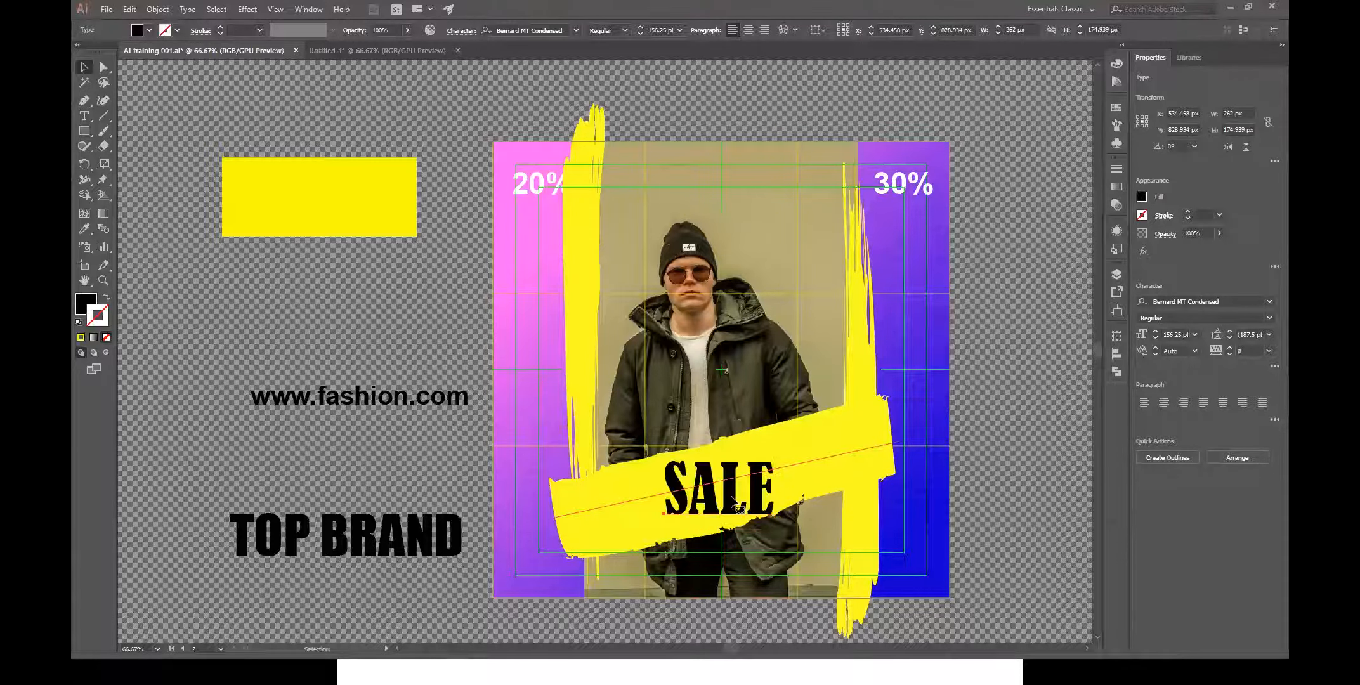
pyautogui.moveTo(778, 448); pyautogui.dragTo(773, 426)
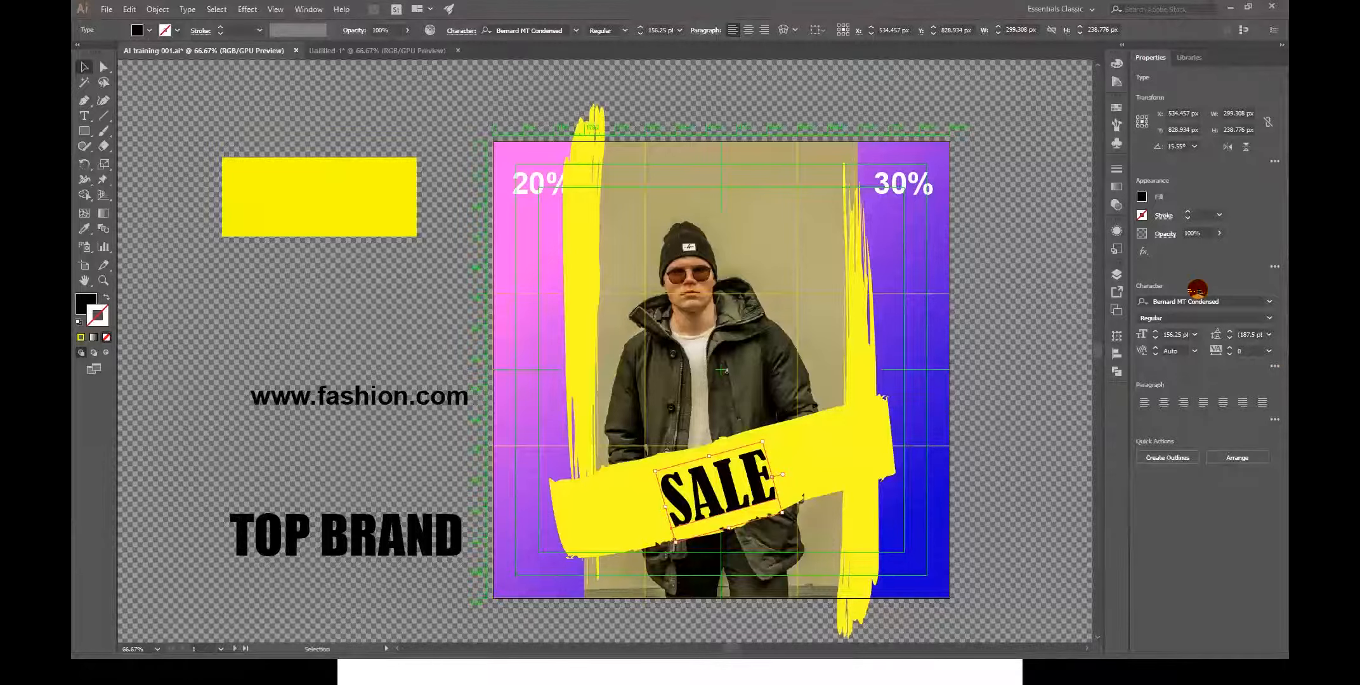
pyautogui.press('ctrl')
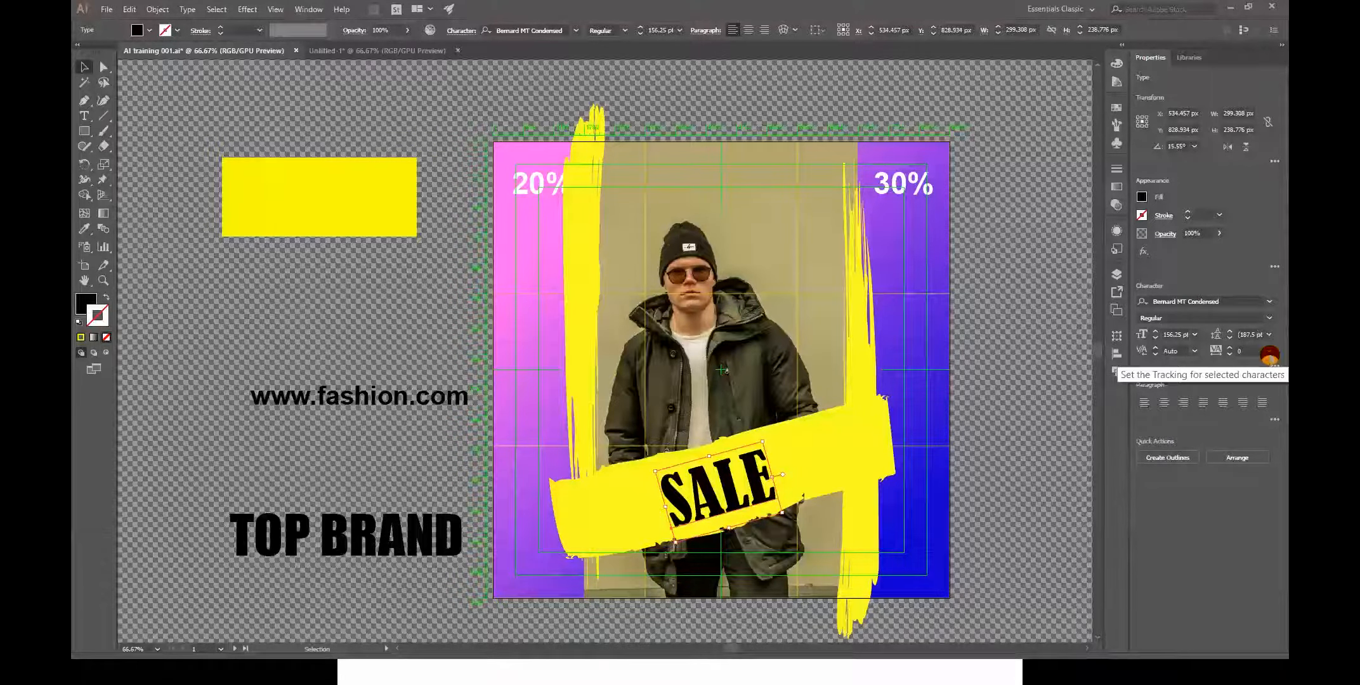
pyautogui.click(1250, 350)
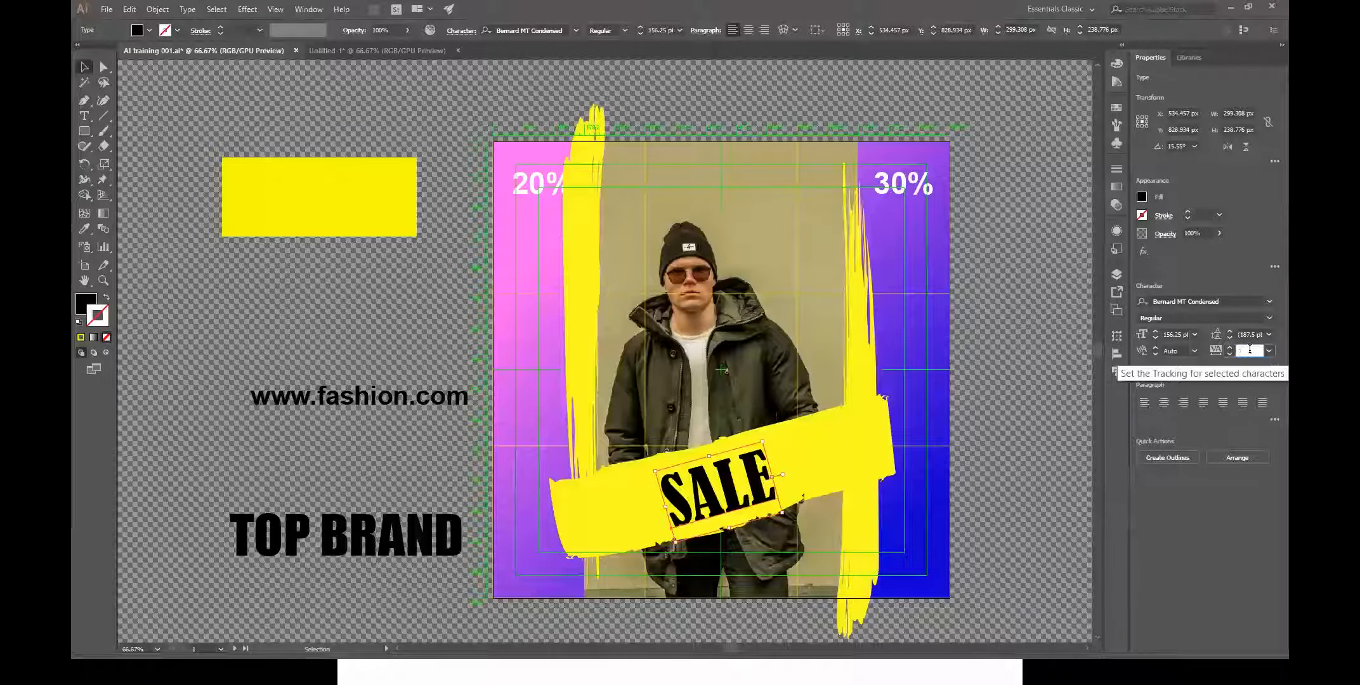
pyautogui.press('Return')
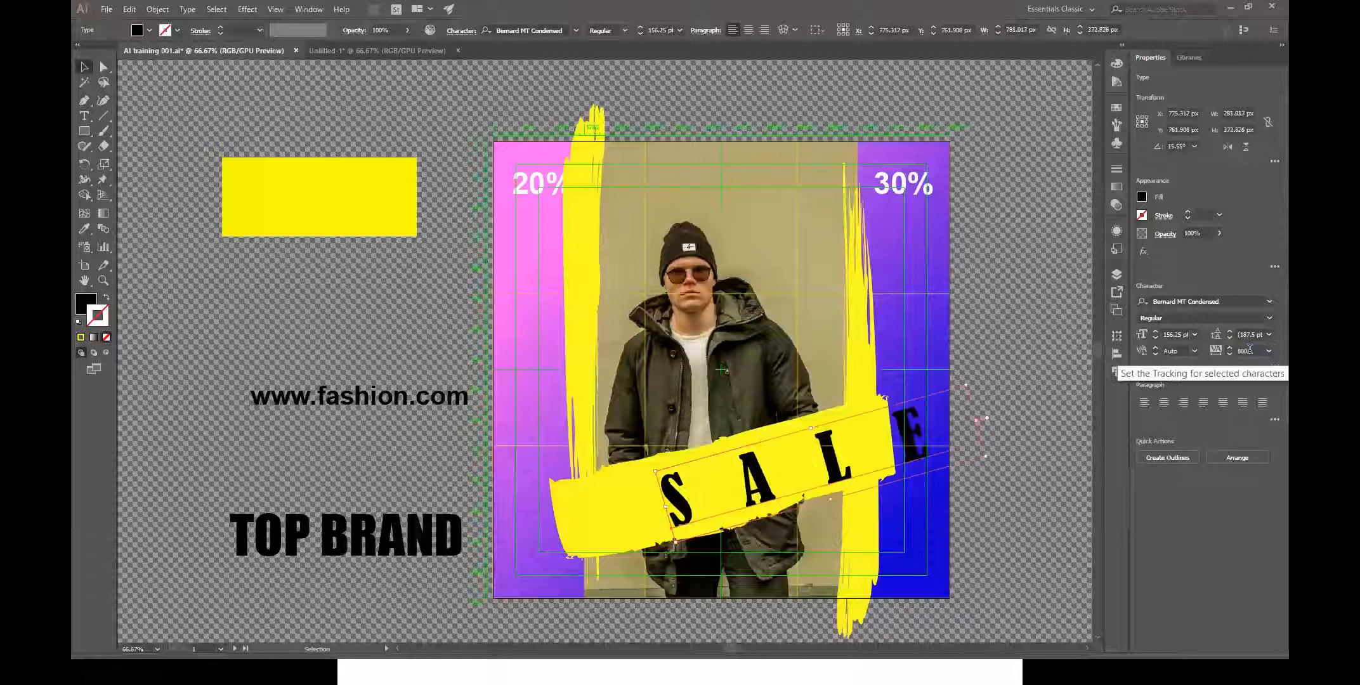
pyautogui.moveTo(836, 463); pyautogui.dragTo(767, 474)
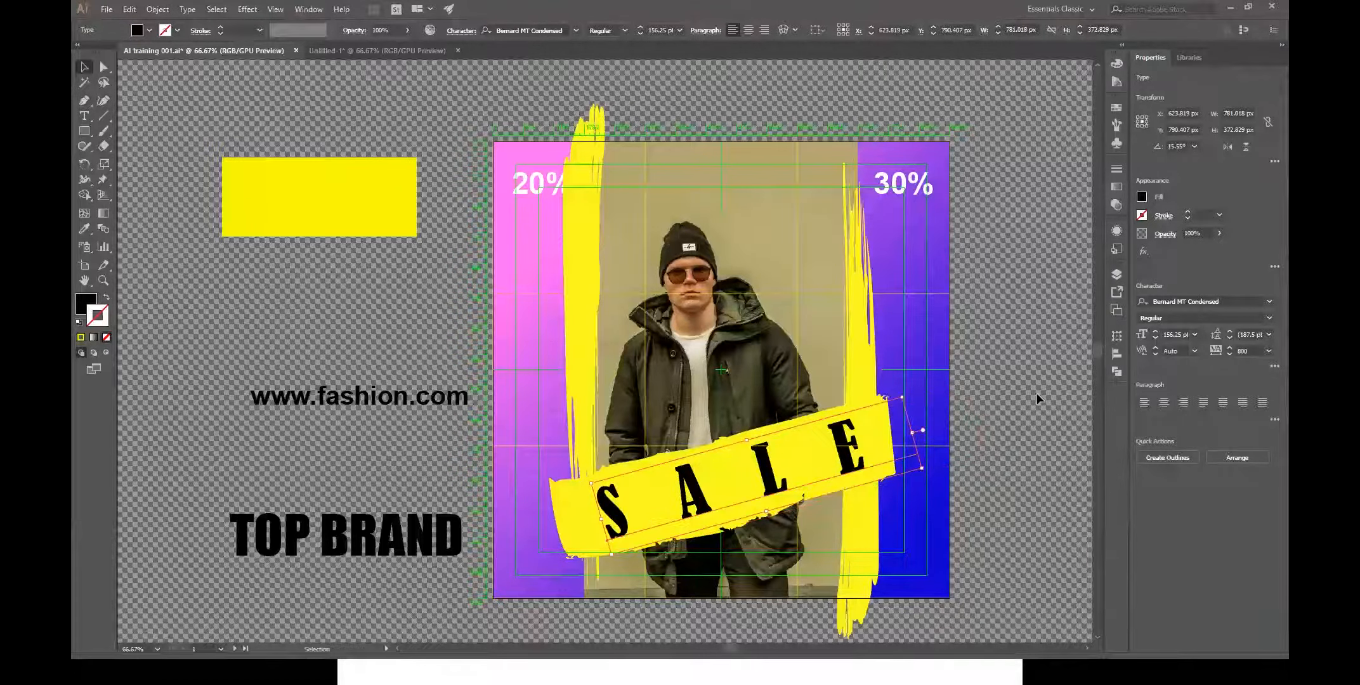
pyautogui.click(1216, 353)
pyautogui.write('500')
pyautogui.press('Return')
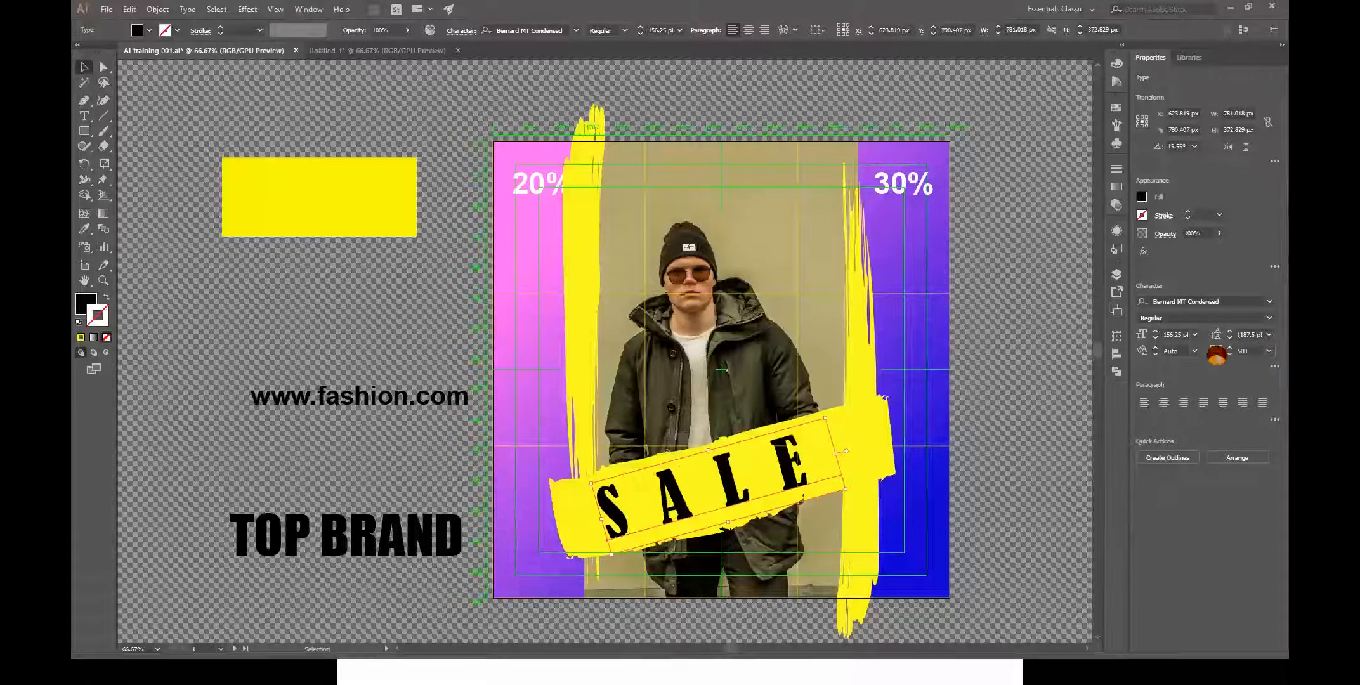
pyautogui.moveTo(736, 488); pyautogui.dragTo(747, 482)
pyautogui.click(368, 532)
pyautogui.moveTo(437, 555); pyautogui.dragTo(808, 507)
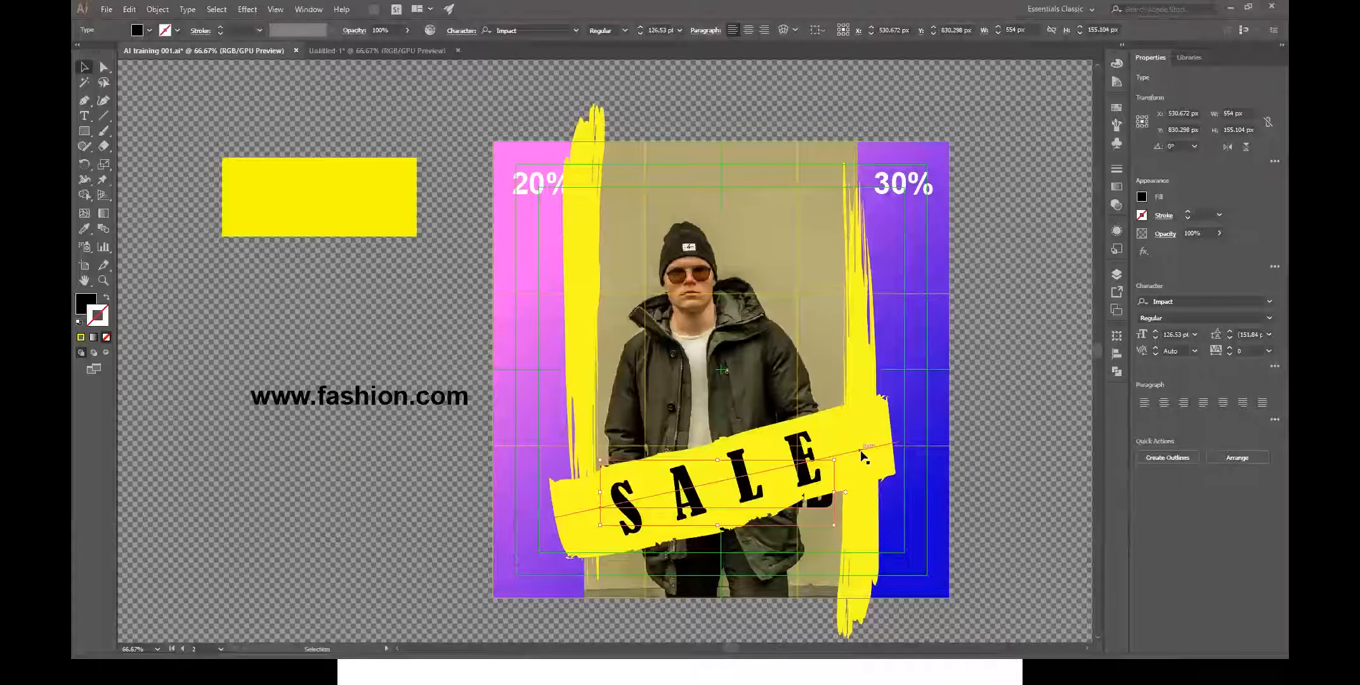
pyautogui.press('a')
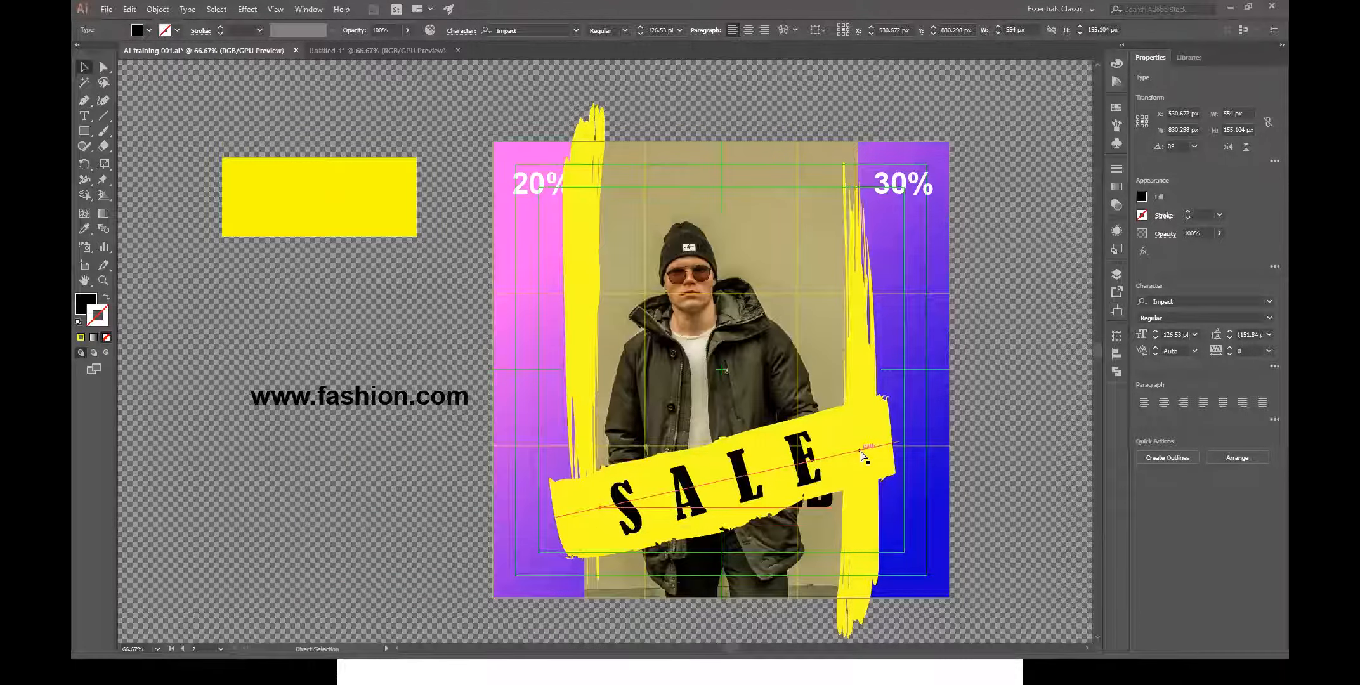
pyautogui.hotkey('ctrl', 'shift', ']')
pyautogui.press('v')
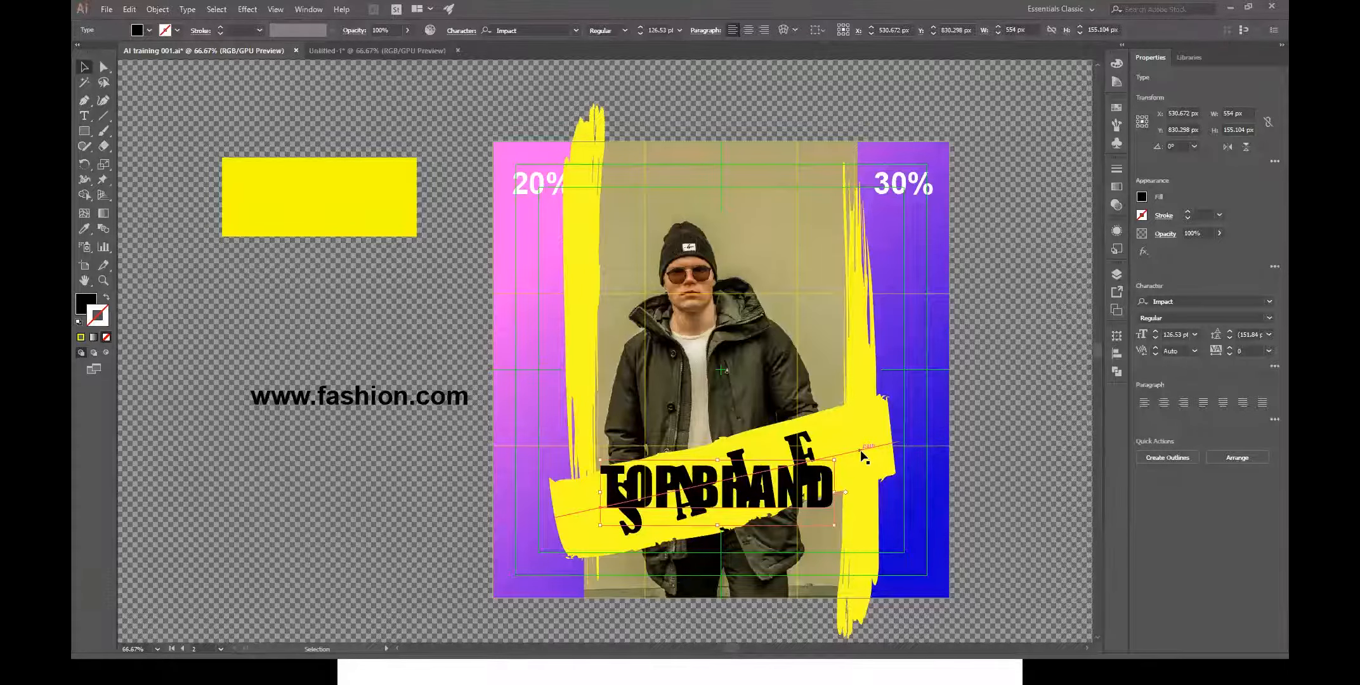
pyautogui.moveTo(842, 448); pyautogui.dragTo(851, 415)
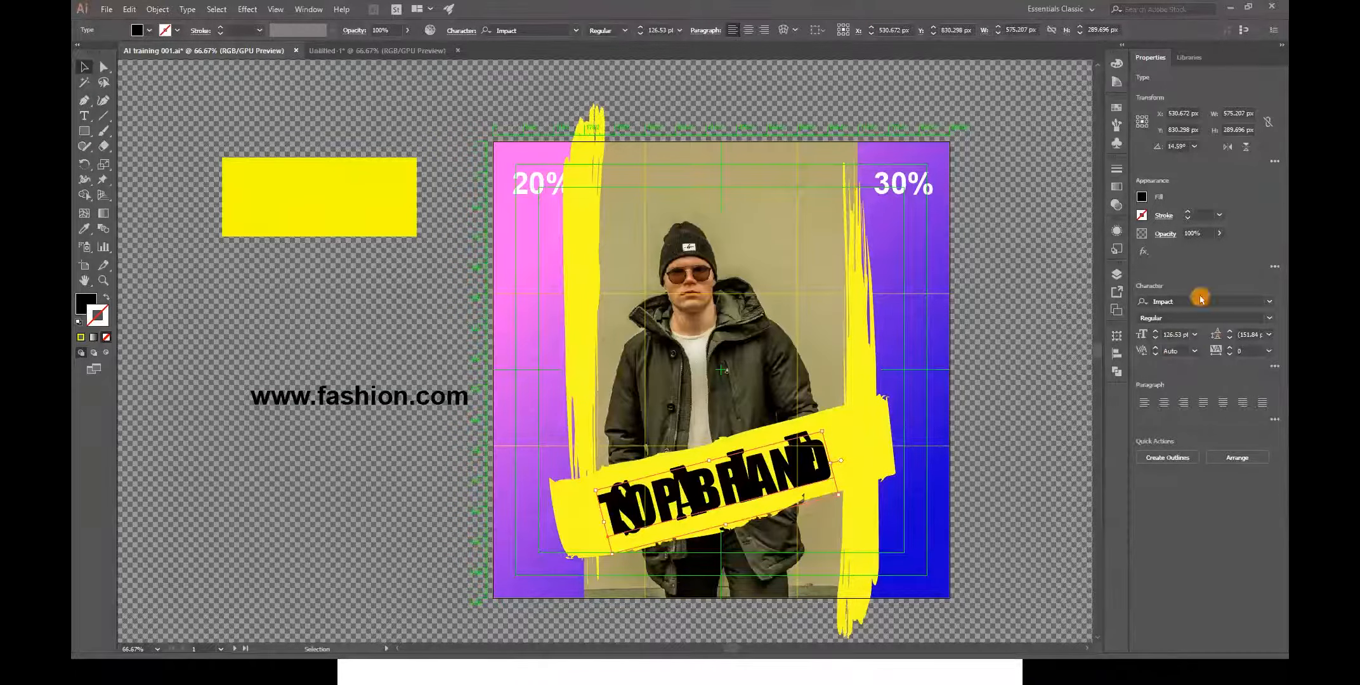
pyautogui.click(86, 299)
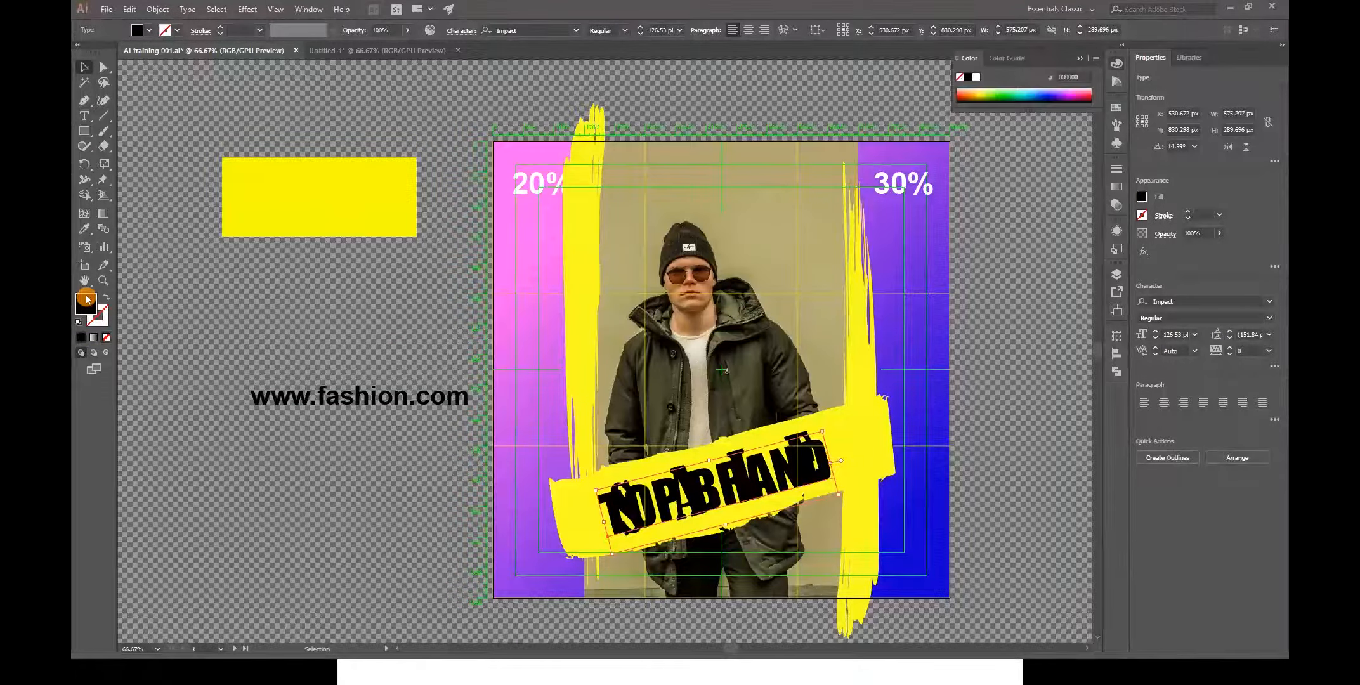
pyautogui.doubleClick(87, 299)
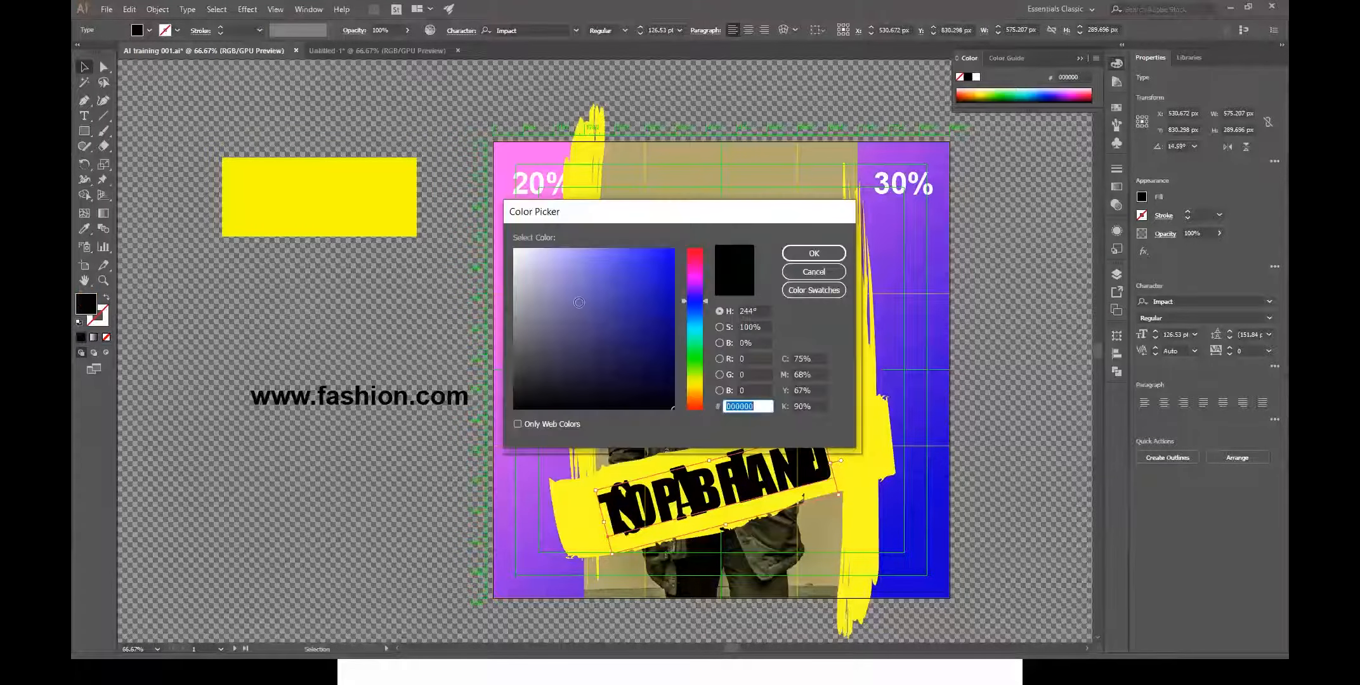
pyautogui.moveTo(695, 301)
pyautogui.mouseDown()
pyautogui.moveTo(696, 274)
pyautogui.moveTo(674, 248)
pyautogui.mouseUp()
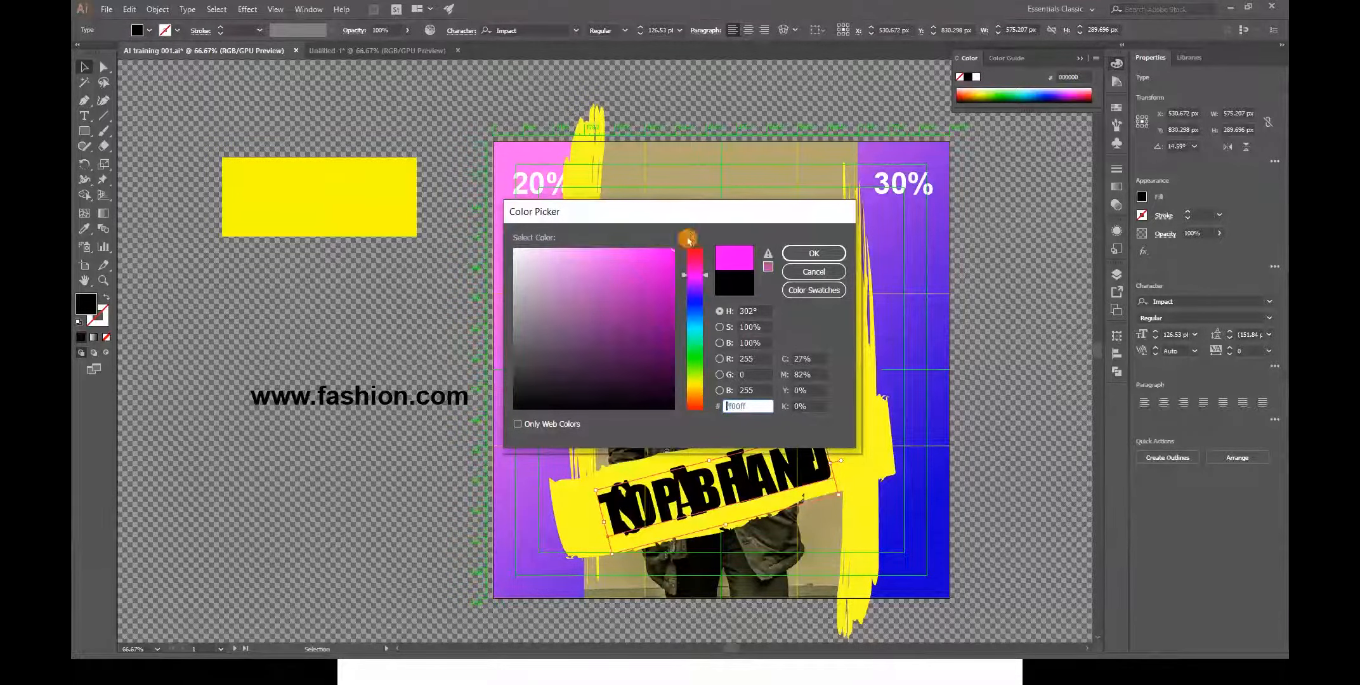
pyautogui.click(818, 253)
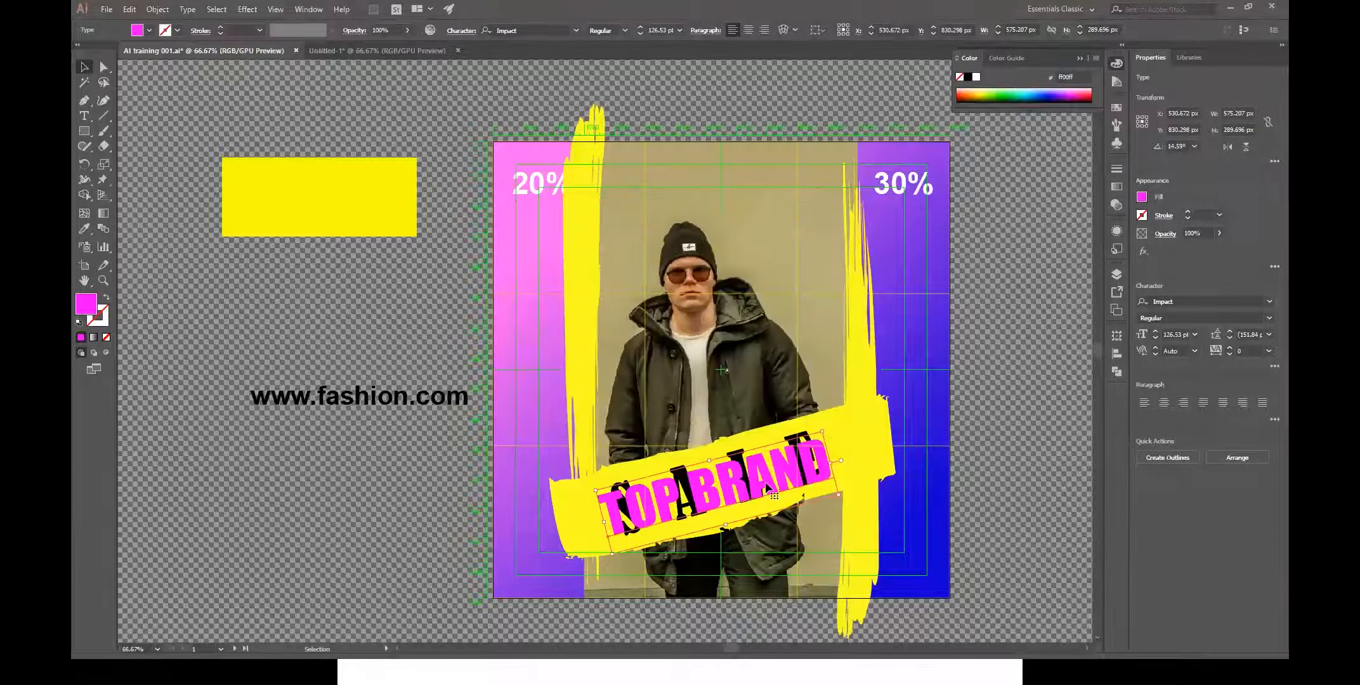
pyautogui.click(1156, 341)
pyautogui.click(1156, 341)
pyautogui.click(1155, 341)
pyautogui.click(1156, 342)
pyautogui.click(1156, 342)
pyautogui.click(1155, 341)
pyautogui.click(1155, 341)
pyautogui.click(1156, 341)
pyautogui.click(1155, 342)
pyautogui.click(1156, 341)
pyautogui.click(1156, 341)
pyautogui.click(1156, 341)
pyautogui.click(1155, 341)
pyautogui.click(1156, 341)
pyautogui.click(1155, 341)
pyautogui.click(1155, 341)
pyautogui.click(1155, 341)
pyautogui.click(1155, 341)
pyautogui.click(1155, 342)
pyautogui.moveTo(778, 446); pyautogui.dragTo(779, 474)
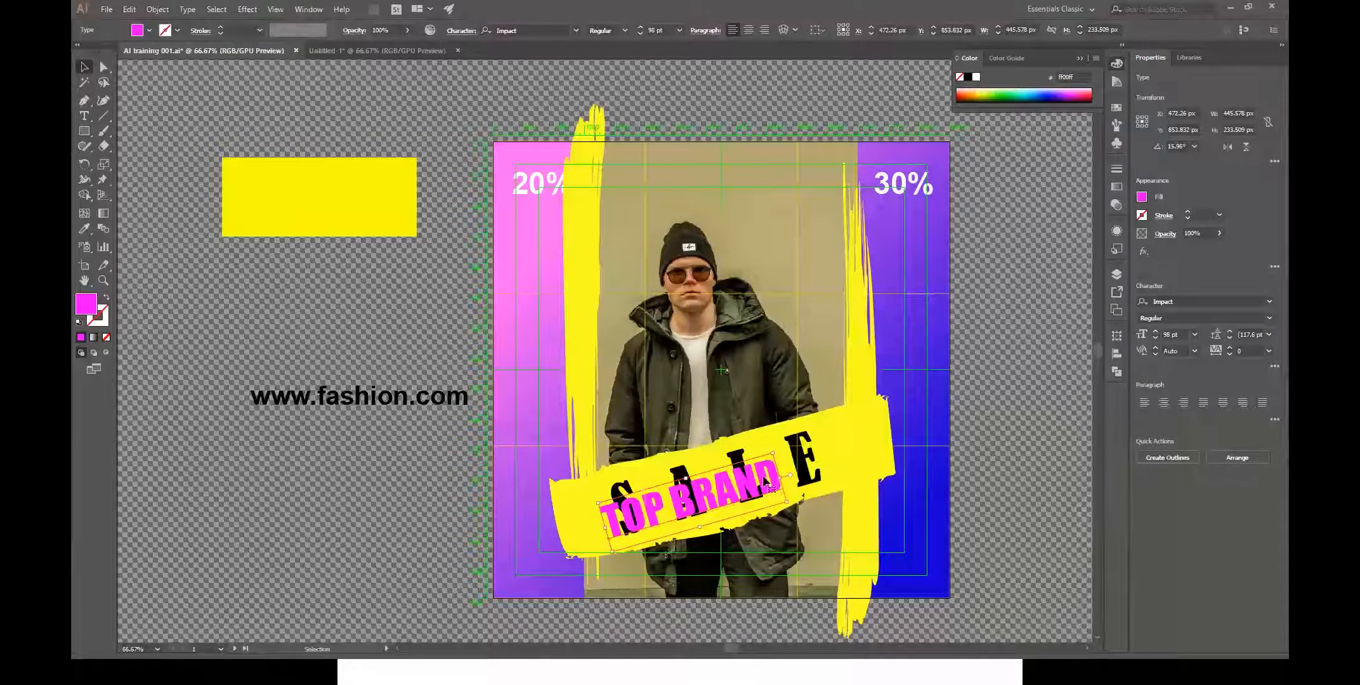
pyautogui.click(1252, 351)
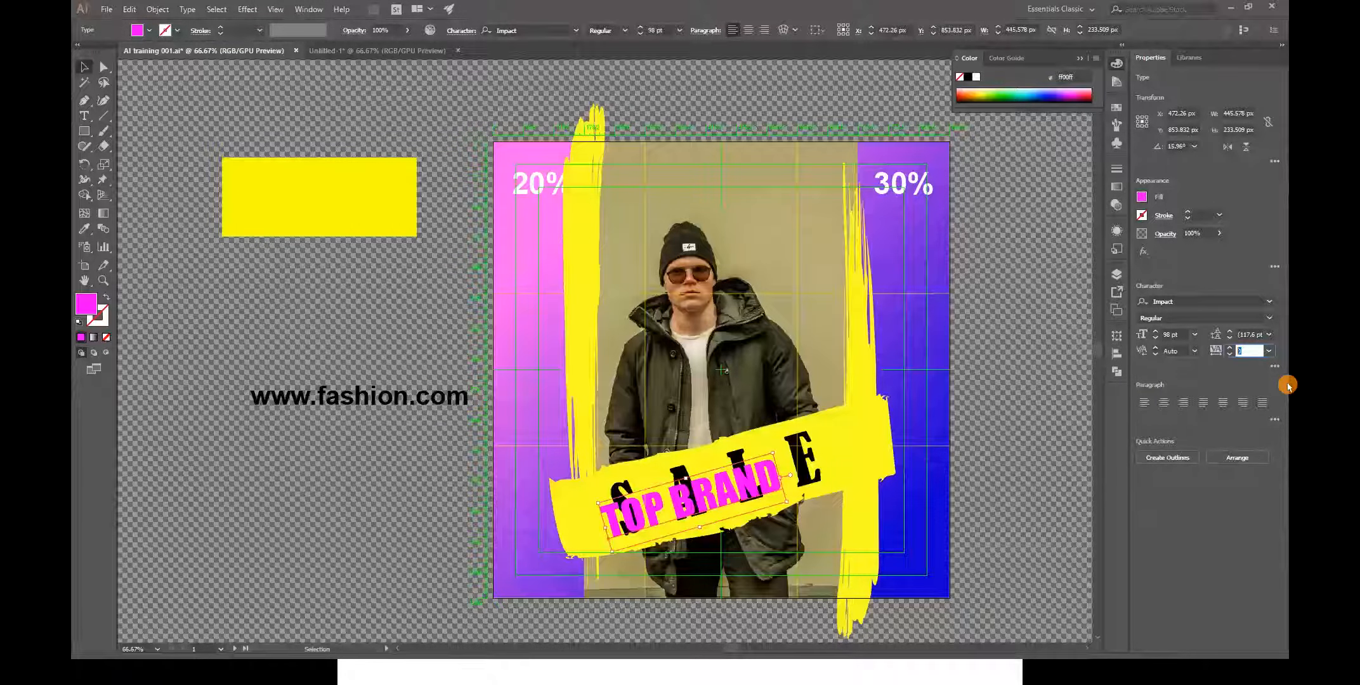
pyautogui.write('300')
pyautogui.press('Return')
pyautogui.moveTo(807, 481); pyautogui.dragTo(790, 474)
pyautogui.click(1052, 447)
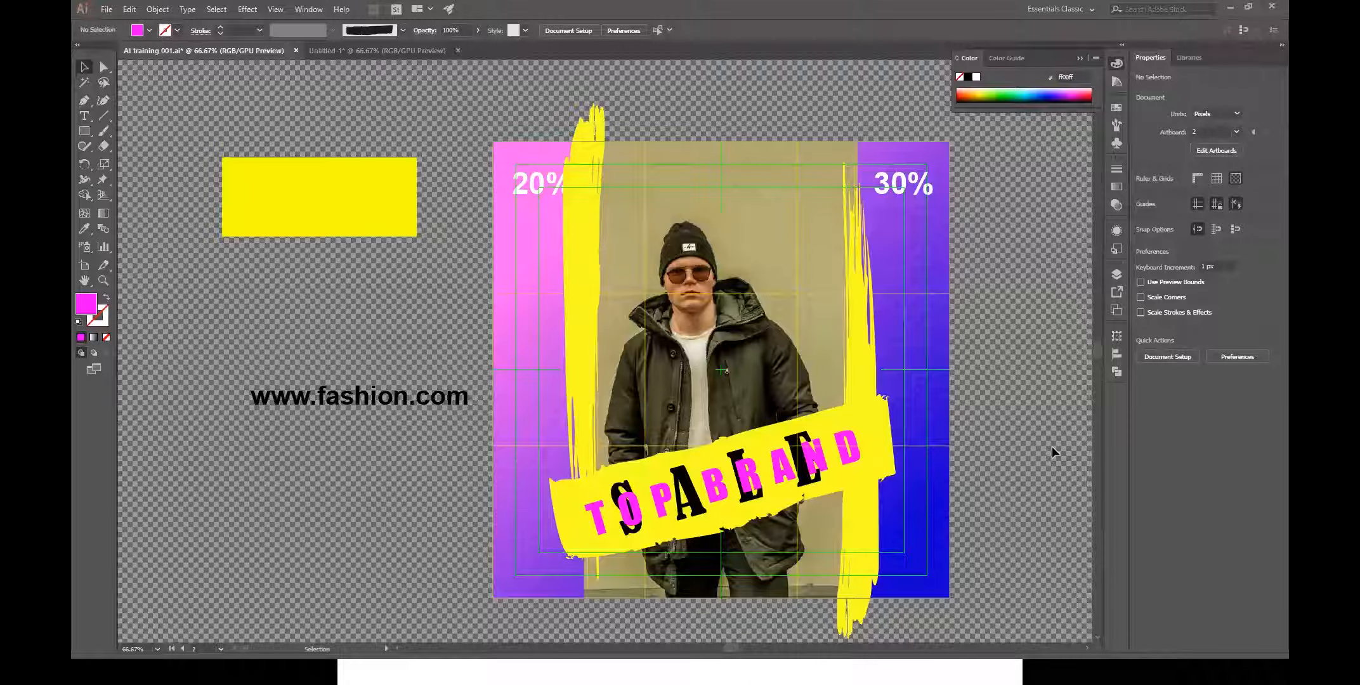
pyautogui.moveTo(379, 397); pyautogui.dragTo(744, 171)
pyautogui.moveTo(615, 153); pyautogui.dragTo(642, 157)
pyautogui.moveTo(833, 184); pyautogui.dragTo(756, 147)
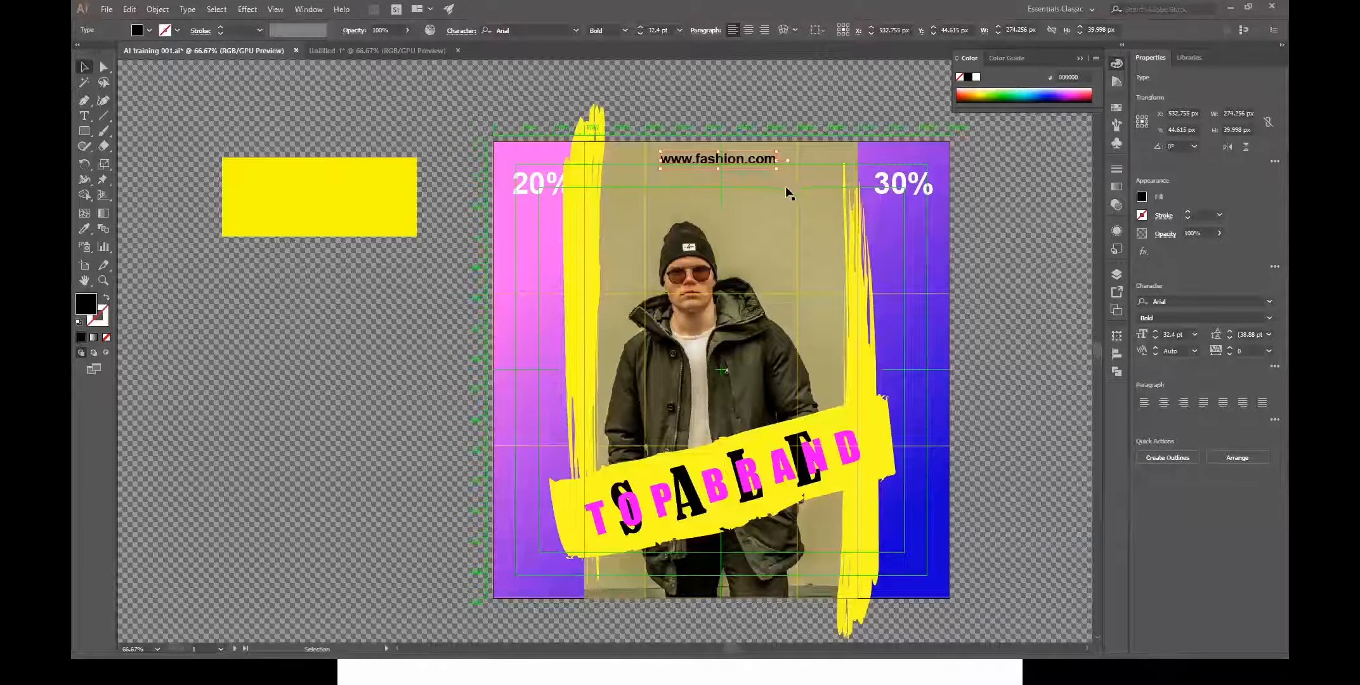
pyautogui.click(769, 100)
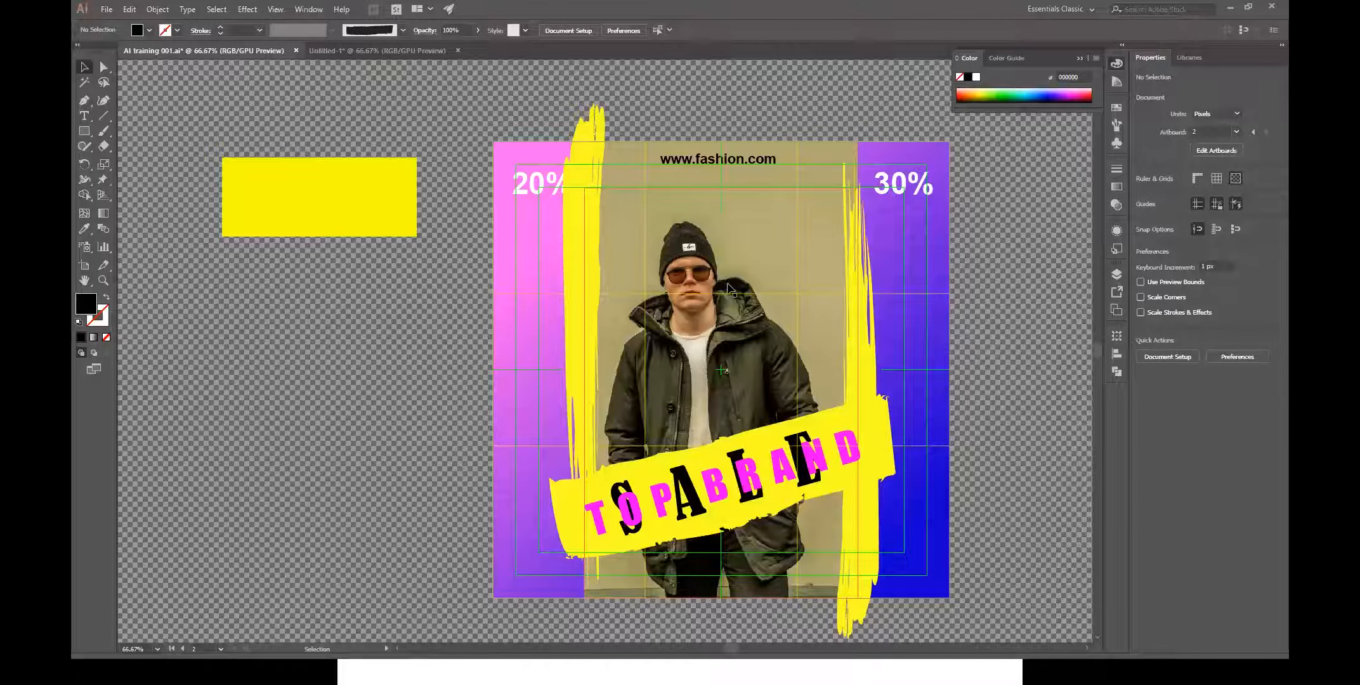
pyautogui.click(363, 212)
pyautogui.moveTo(362, 208); pyautogui.dragTo(349, 304)
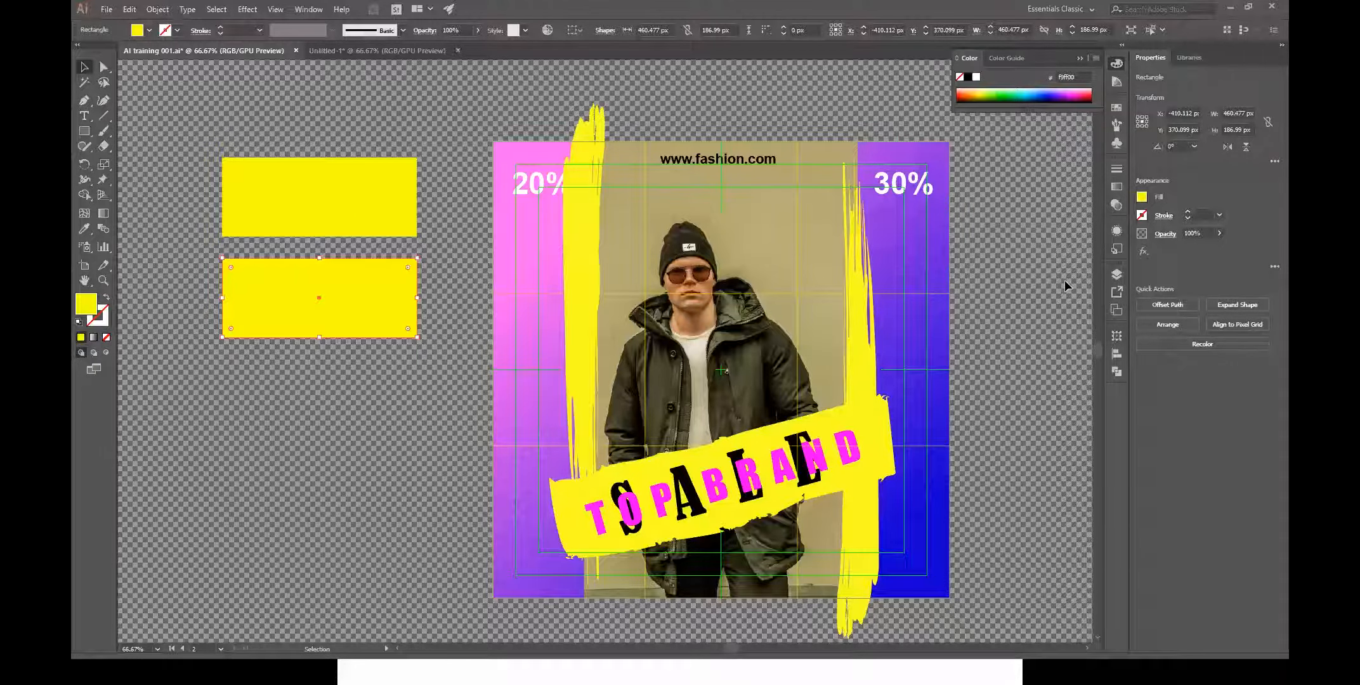
pyautogui.click(92, 101)
pyautogui.click(84, 115)
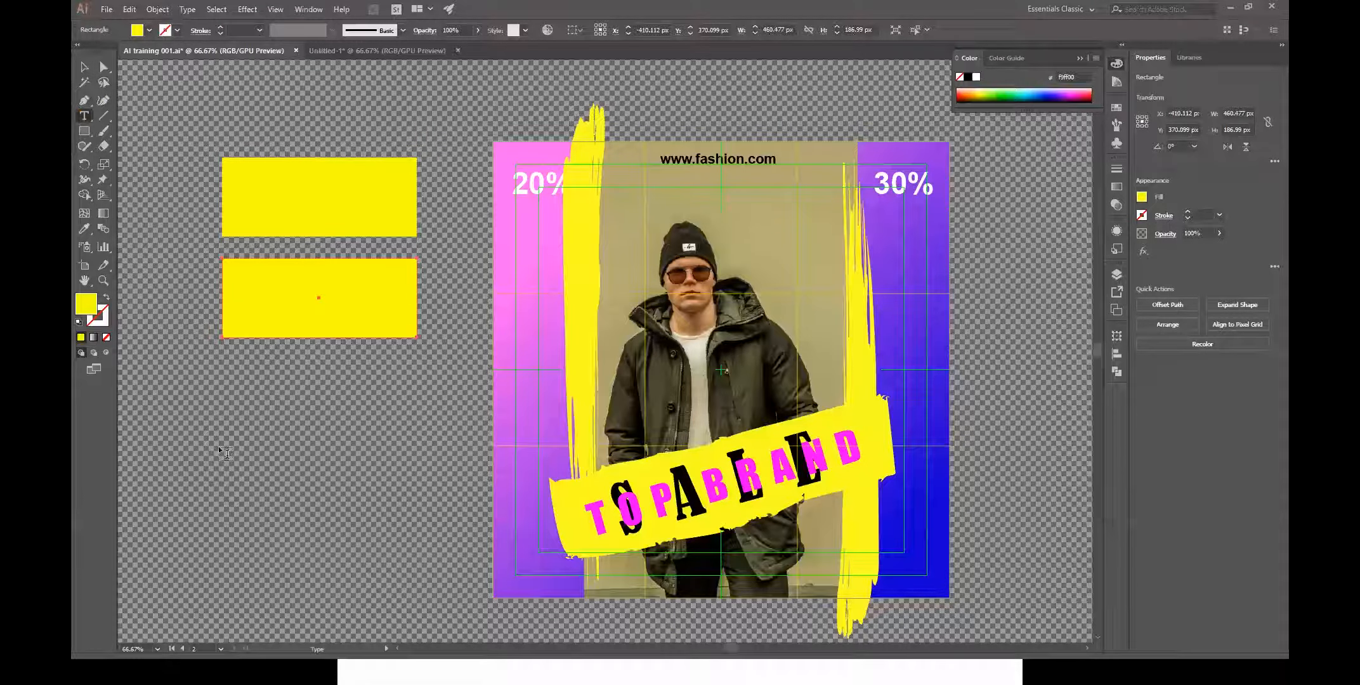
pyautogui.click(261, 429)
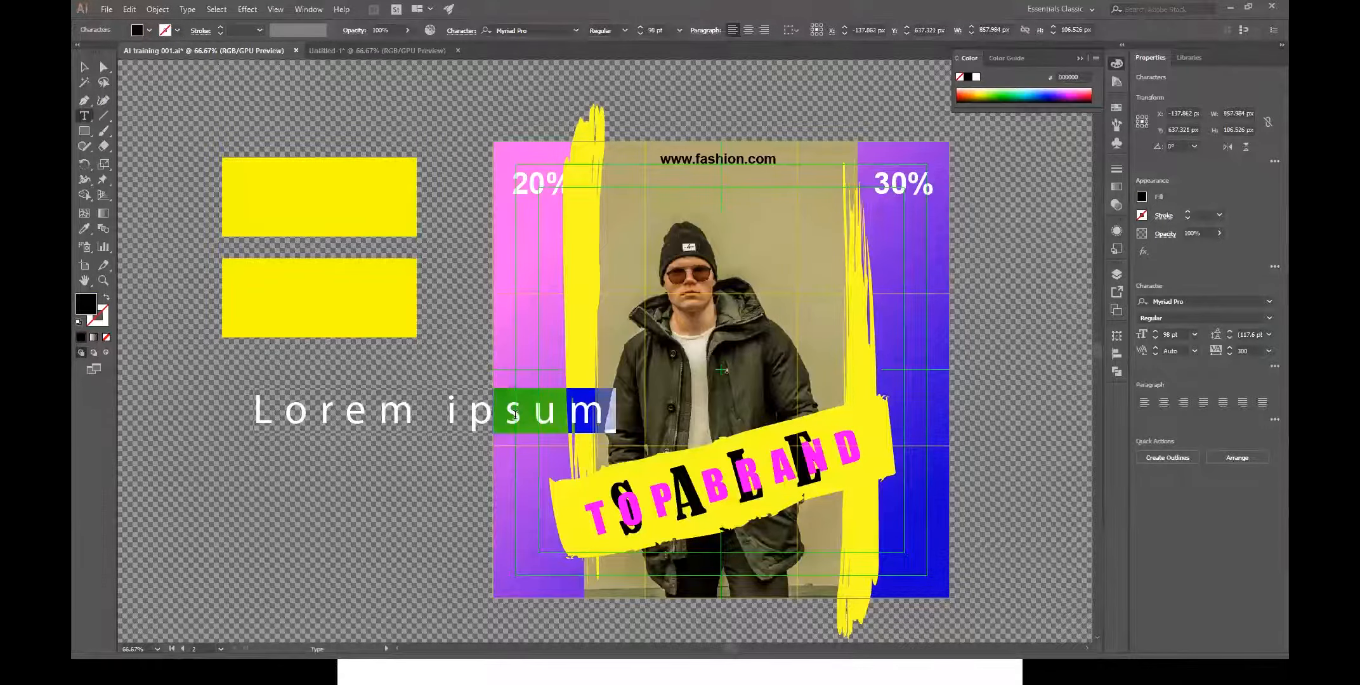
pyautogui.write('CTRL +}')
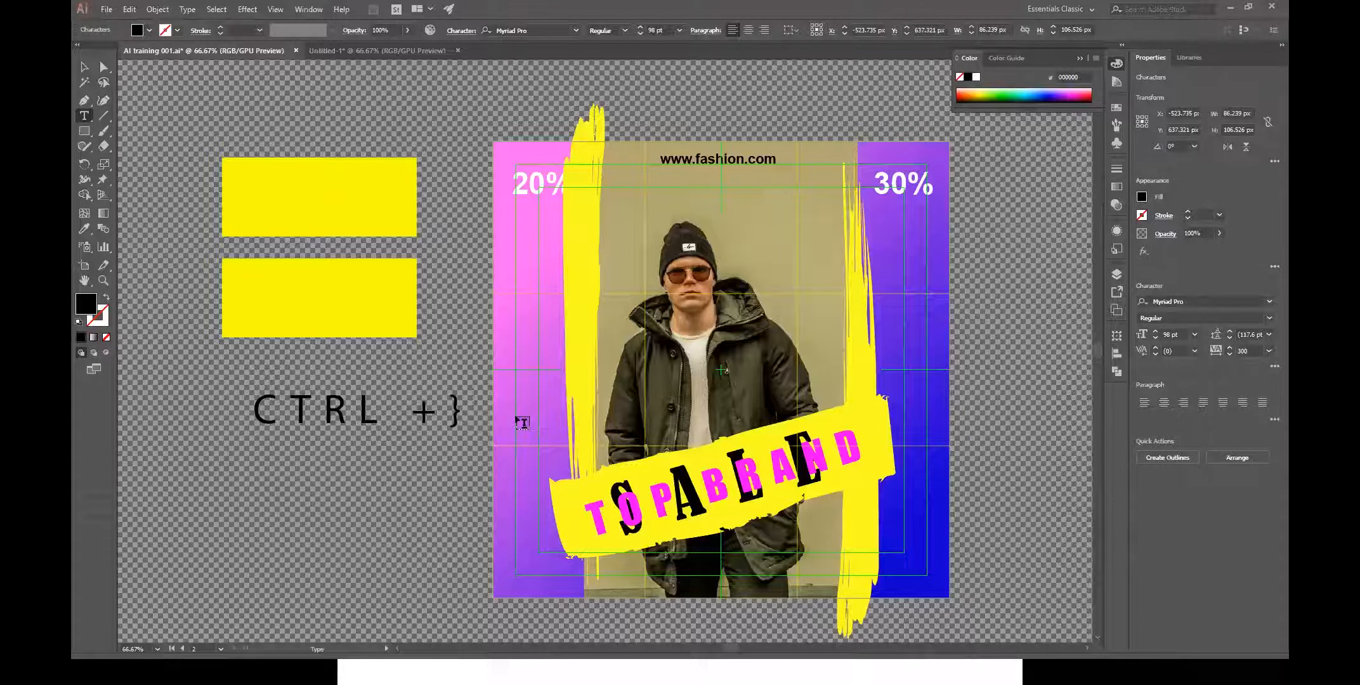
pyautogui.click(85, 66)
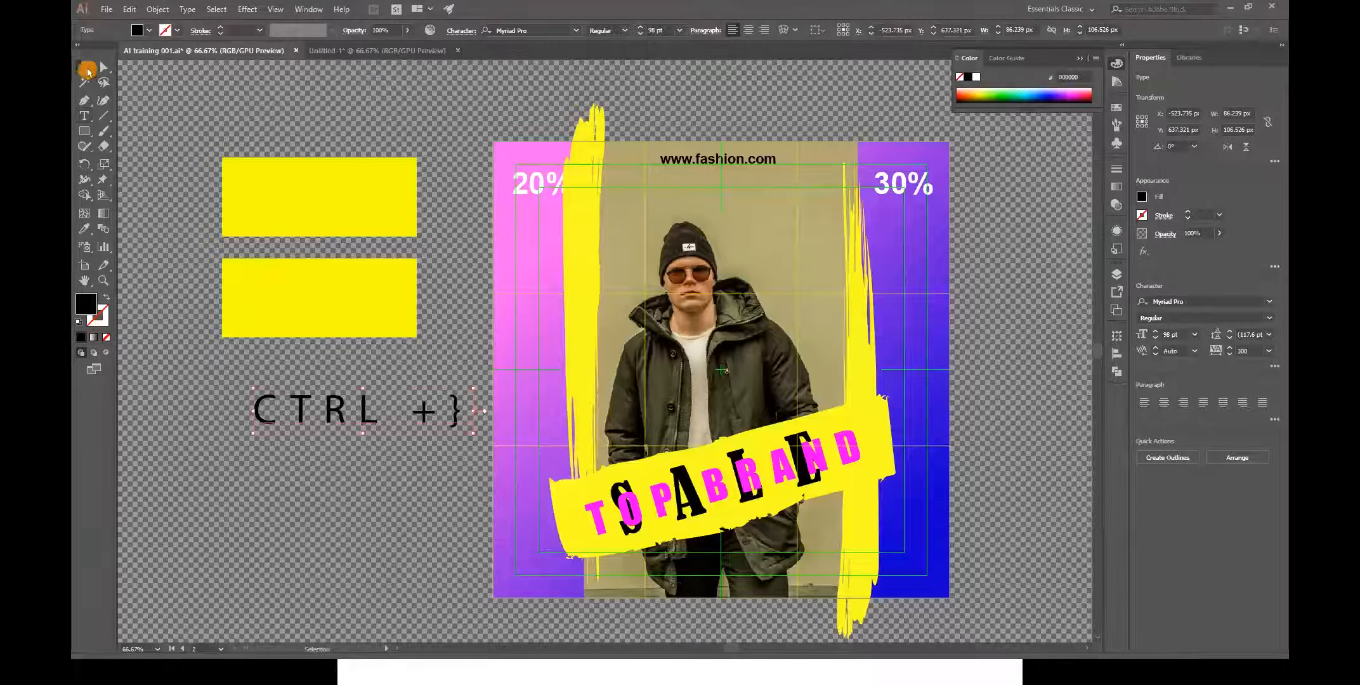
pyautogui.moveTo(348, 406); pyautogui.dragTo(294, 399)
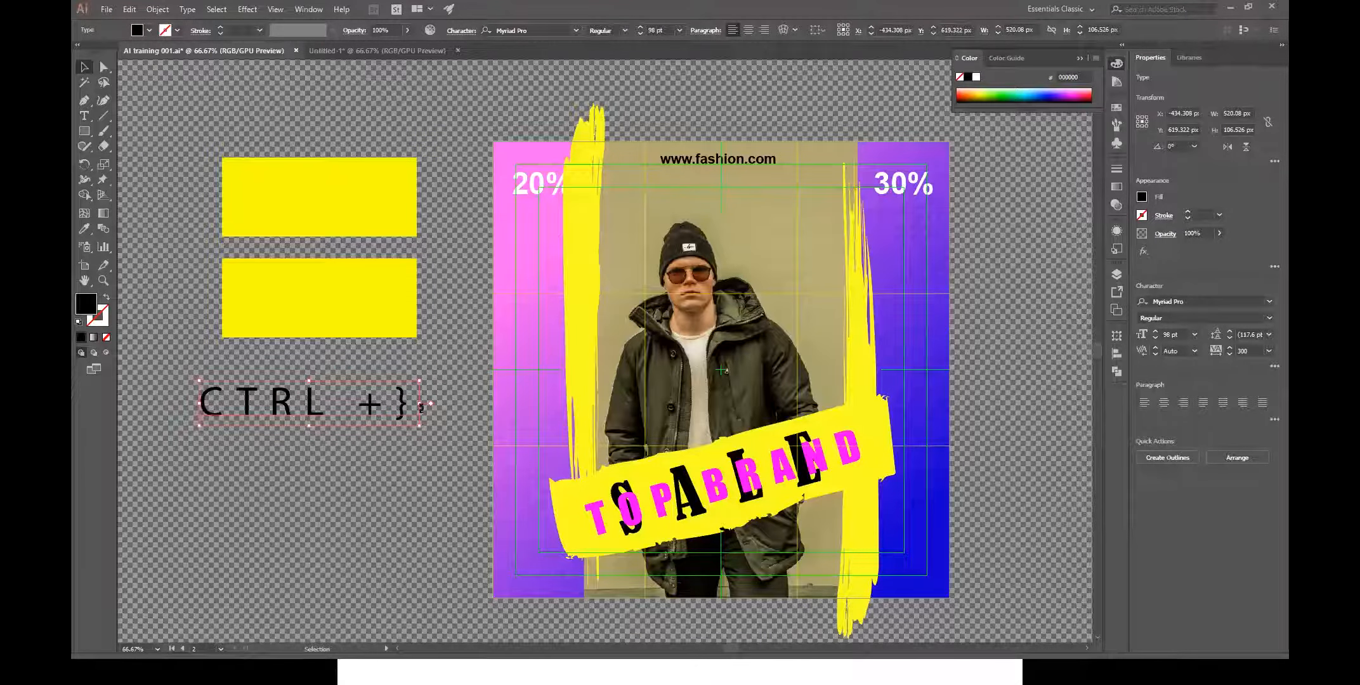
pyautogui.moveTo(309, 415); pyautogui.dragTo(357, 476)
pyautogui.doubleClick(400, 473)
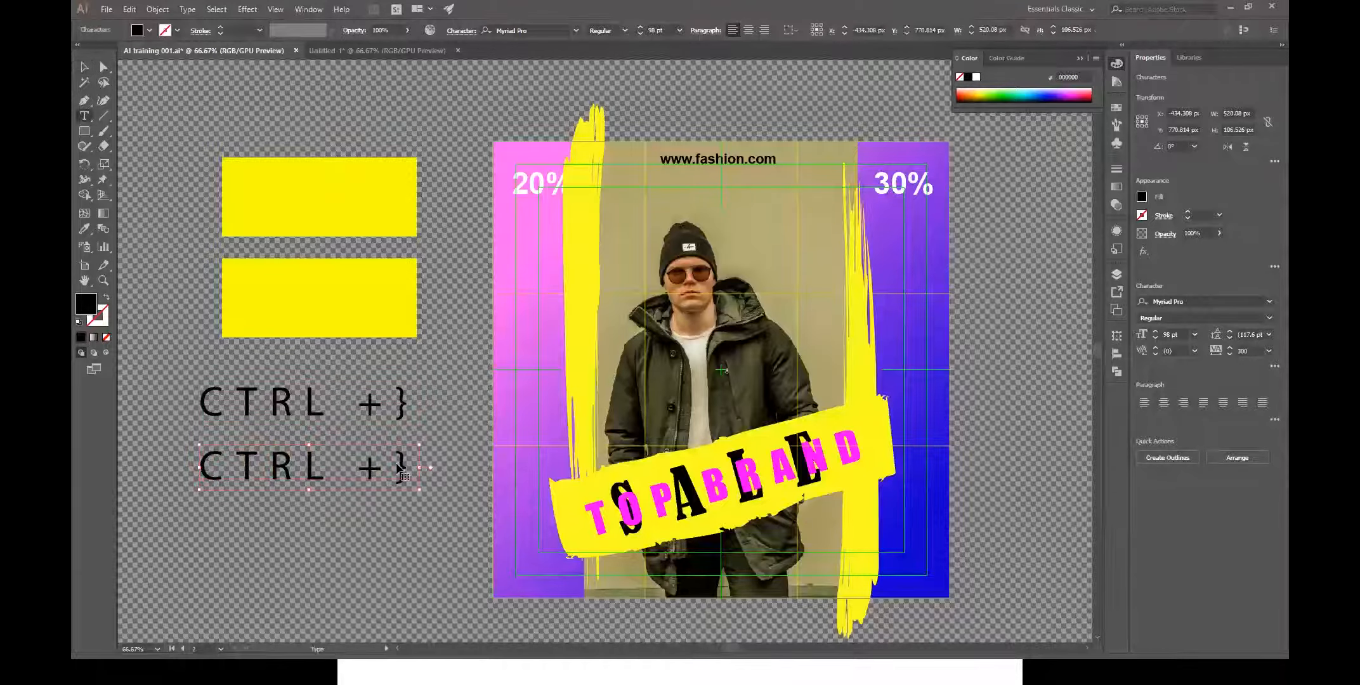
pyautogui.press('BackSpace')
pyautogui.write('[')
pyautogui.click(406, 399)
pyautogui.press('BackSpace')
pyautogui.write(']')
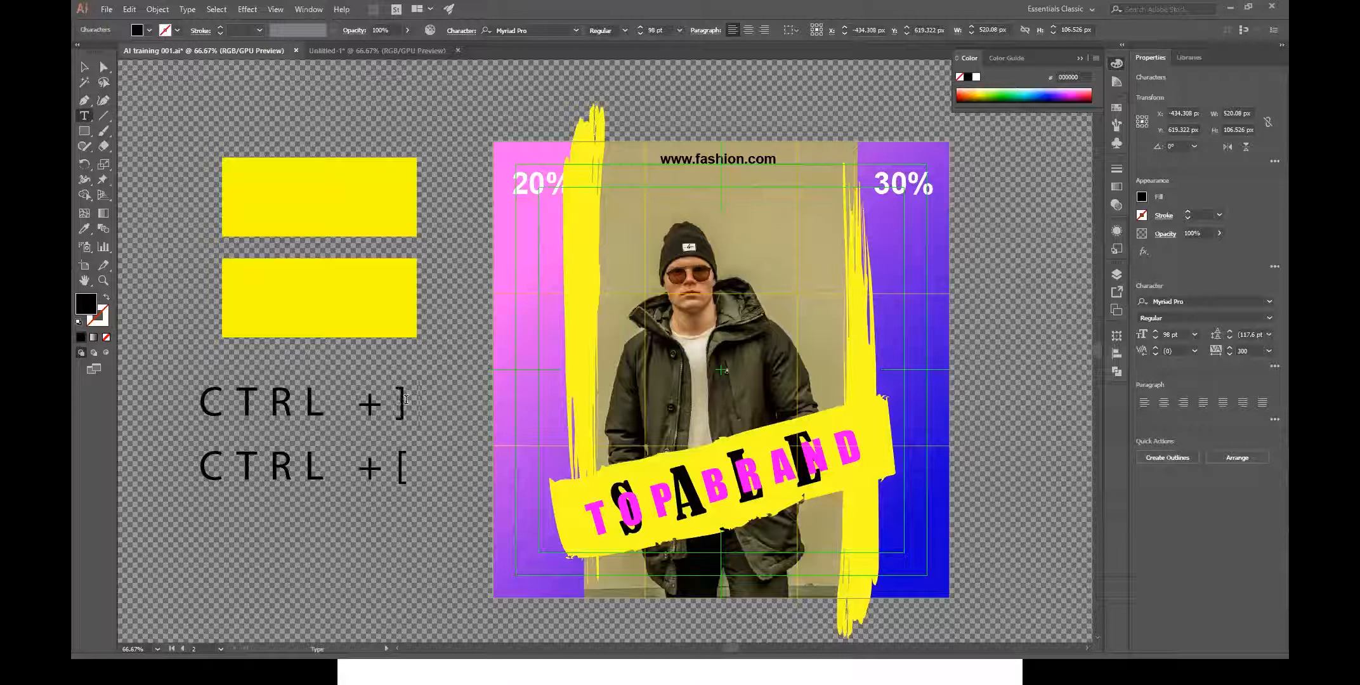
pyautogui.click(84, 67)
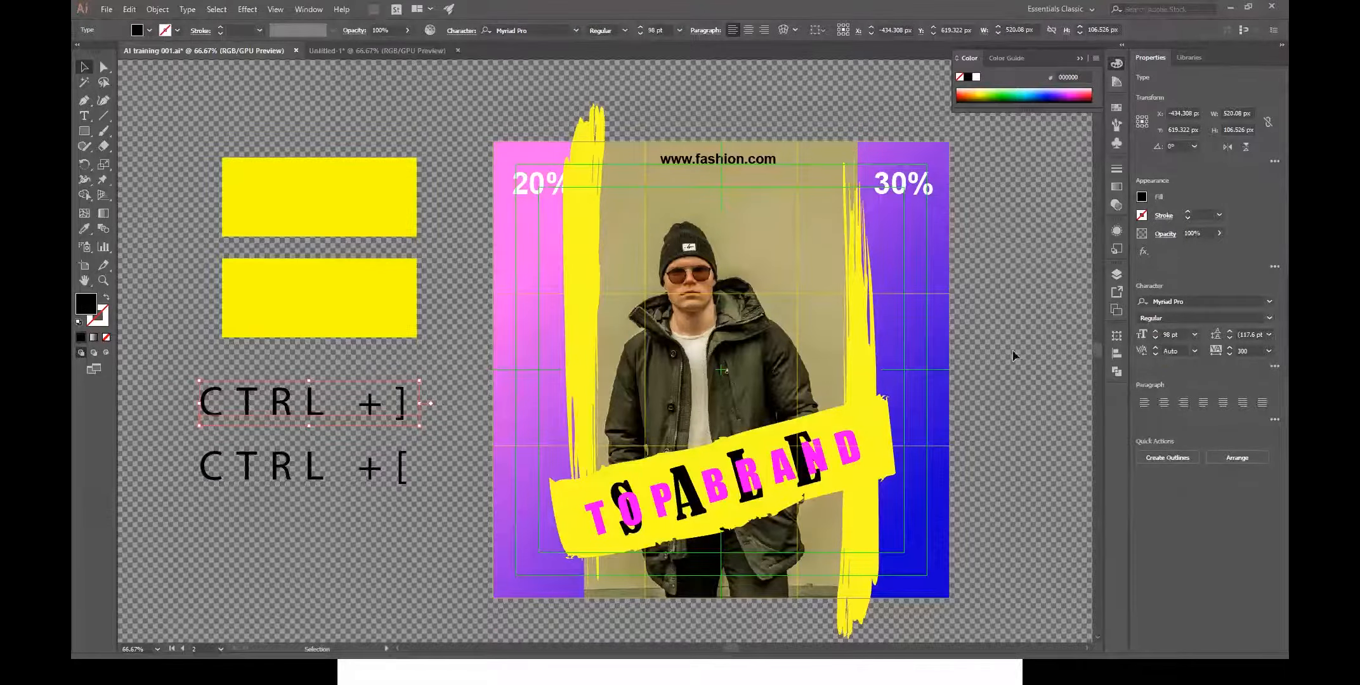
pyautogui.click(1120, 274)
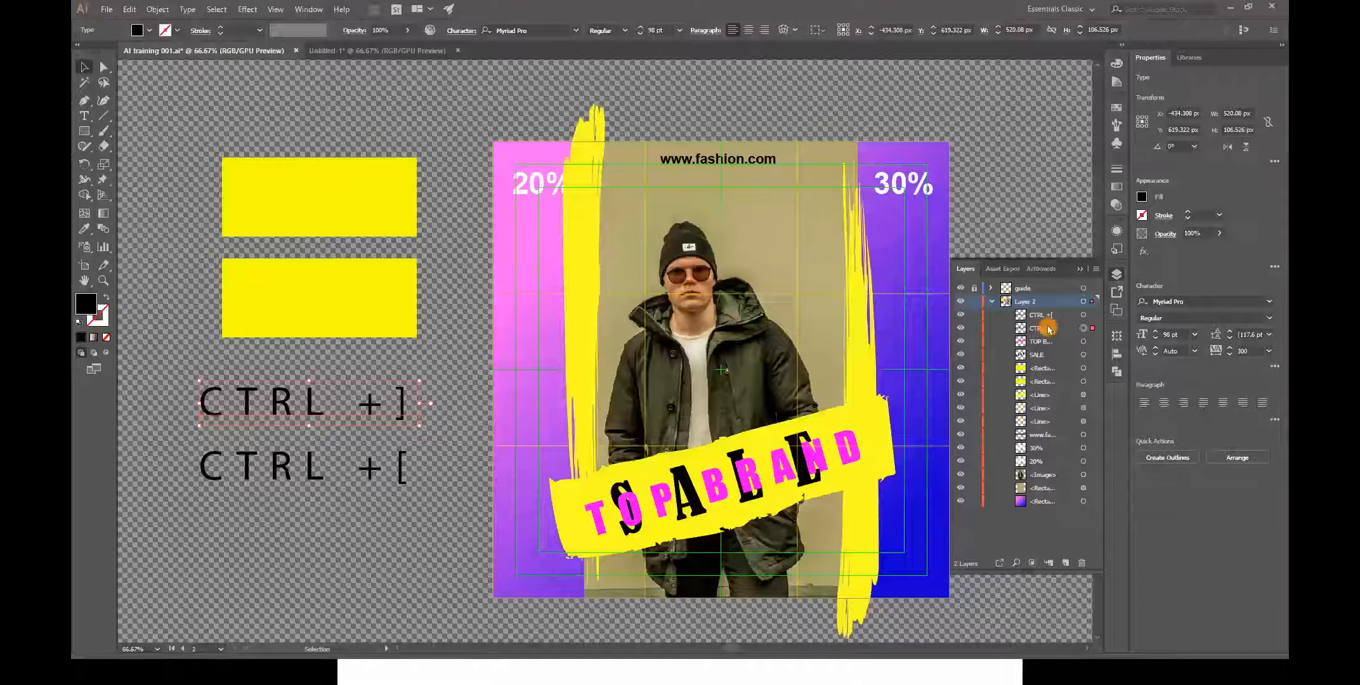
pyautogui.click(818, 474)
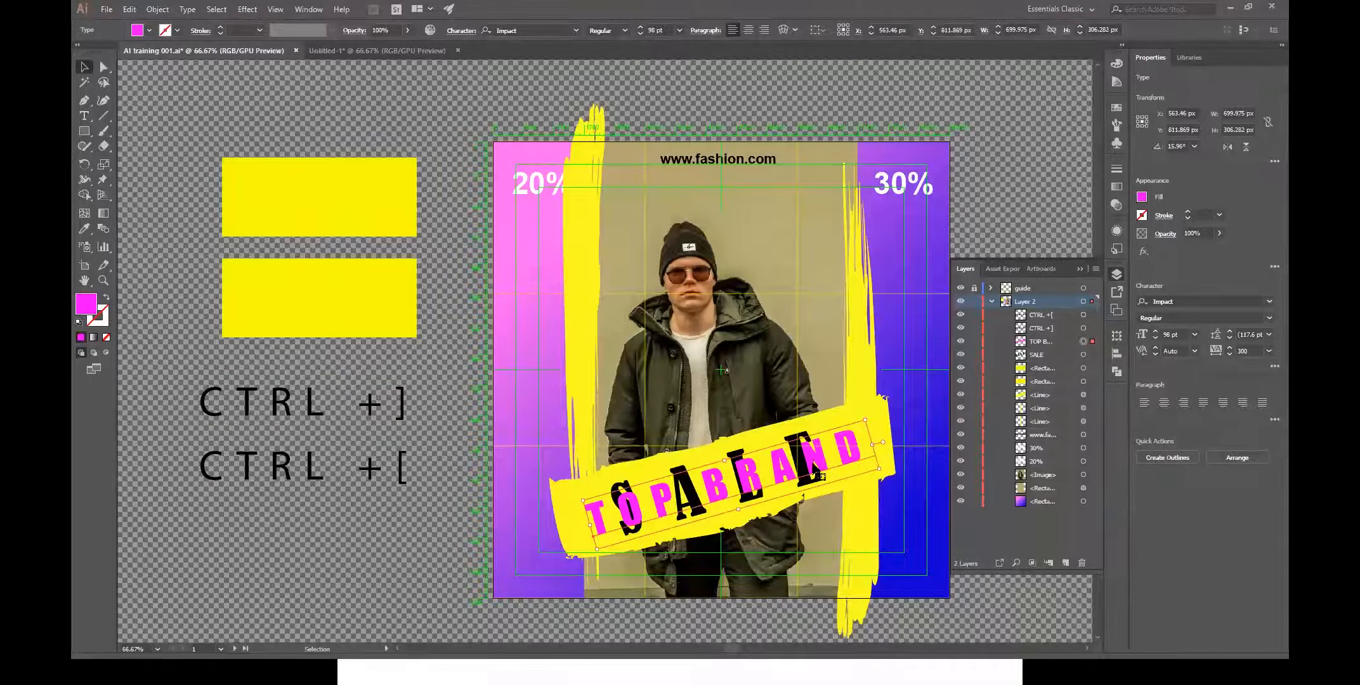
pyautogui.hotkey('ctrl', '[')
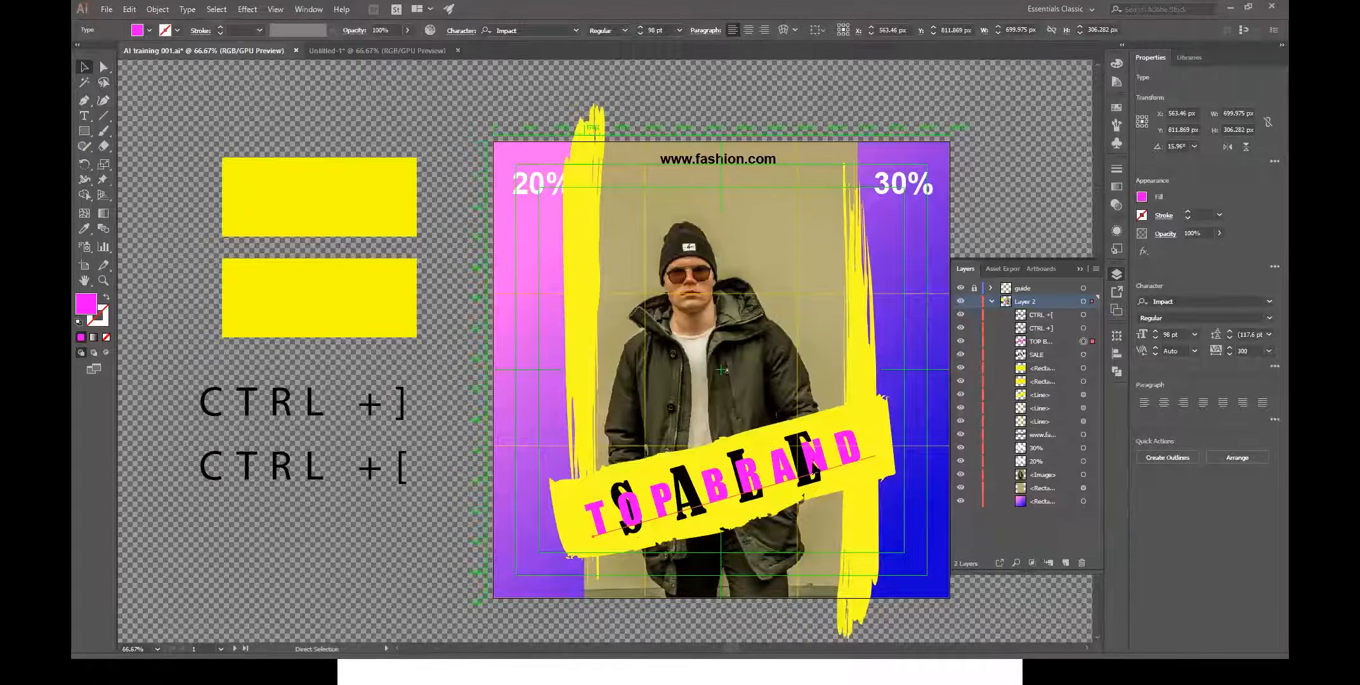
pyautogui.hotkey('ctrl', '[')
pyautogui.hotkey('ctrl', '[')
pyautogui.hotkey('ctrl', '[')
pyautogui.hotkey('ctrl', '[')
pyautogui.hotkey('ctrl', '[')
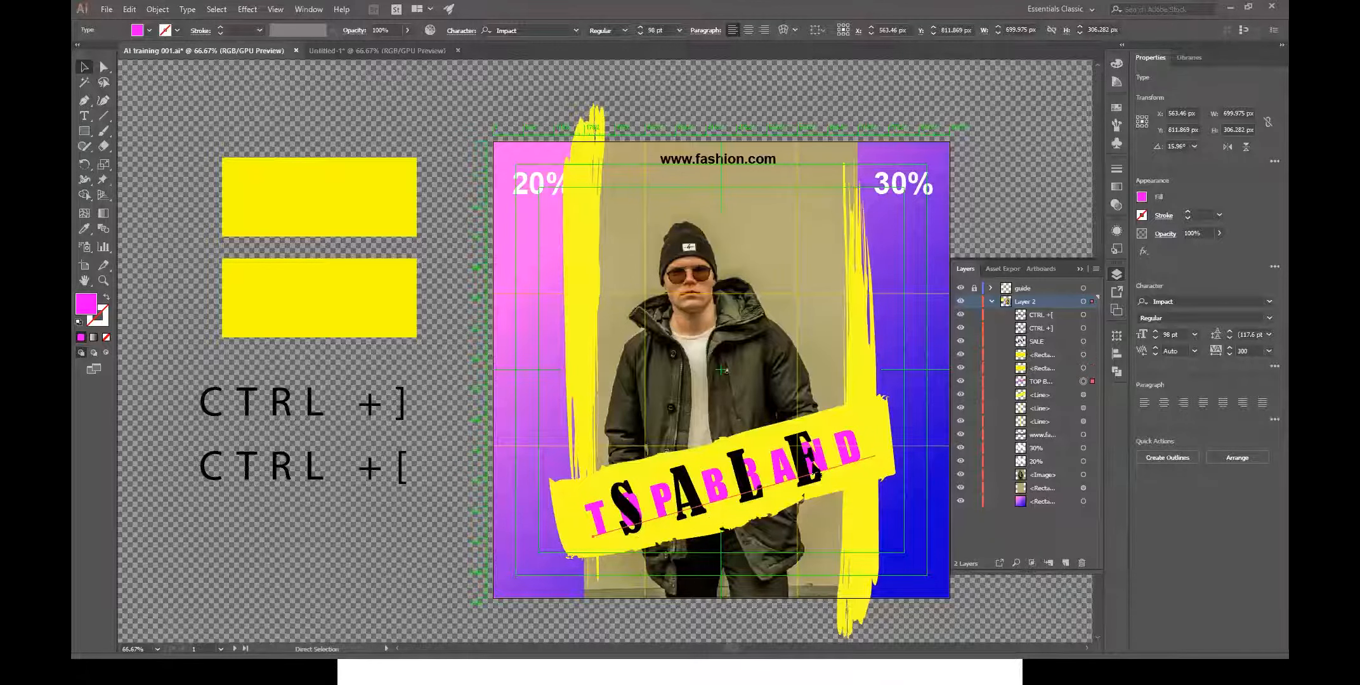
pyautogui.hotkey('ctrl', '[')
pyautogui.hotkey('ctrl', '[')
pyautogui.hotkey('ctrl', '[')
pyautogui.hotkey('ctrl', '[')
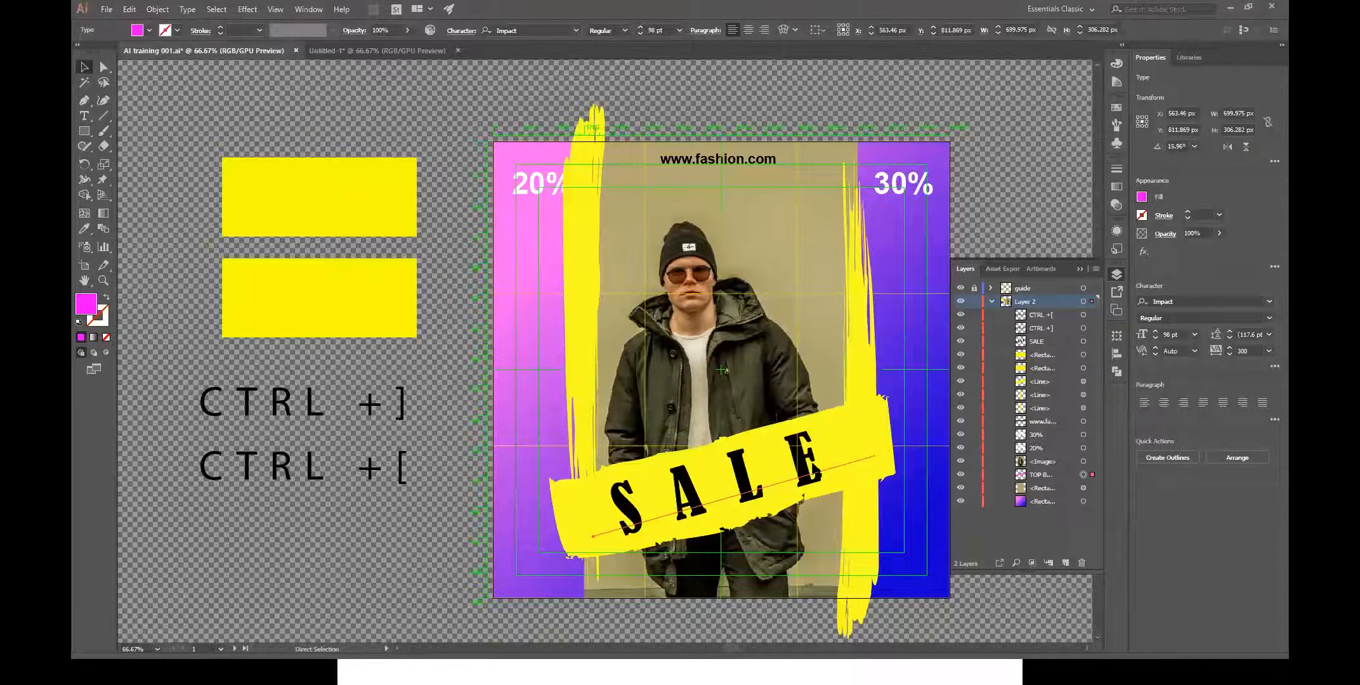
pyautogui.hotkey('ctrl', ']')
pyautogui.hotkey('ctrl', ']')
pyautogui.hotkey('ctrl', ']')
pyautogui.hotkey('ctrl', ']')
pyautogui.hotkey('ctrl', ']')
pyautogui.hotkey('ctrl', ']')
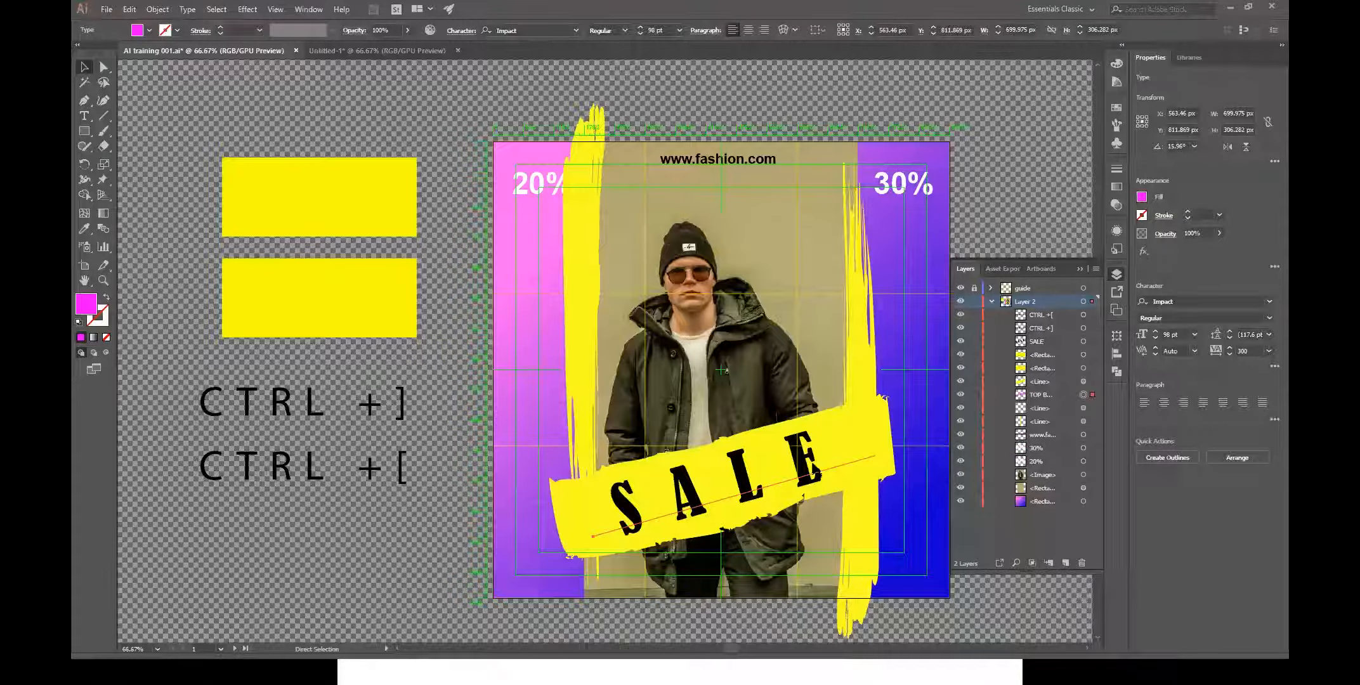
pyautogui.hotkey('ctrl', ']')
pyautogui.hotkey('ctrl', ']')
pyautogui.hotkey('ctrl', ']')
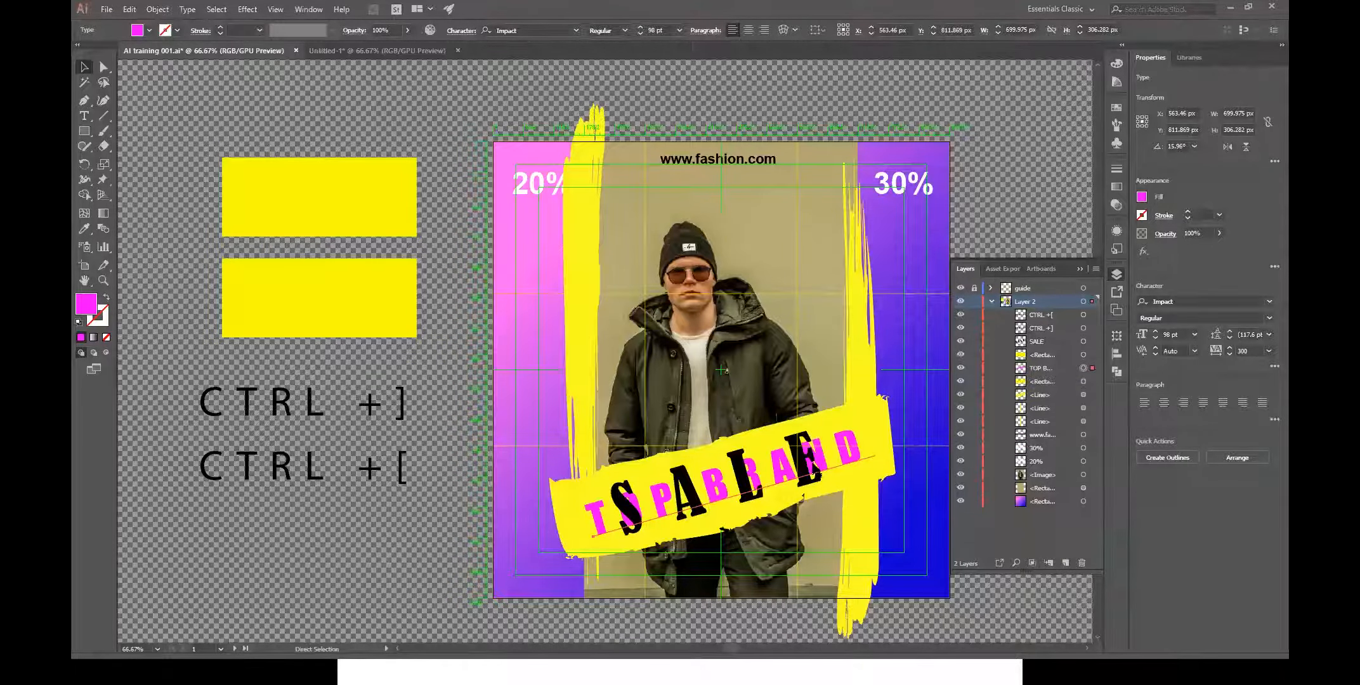
pyautogui.hotkey('ctrl', ']')
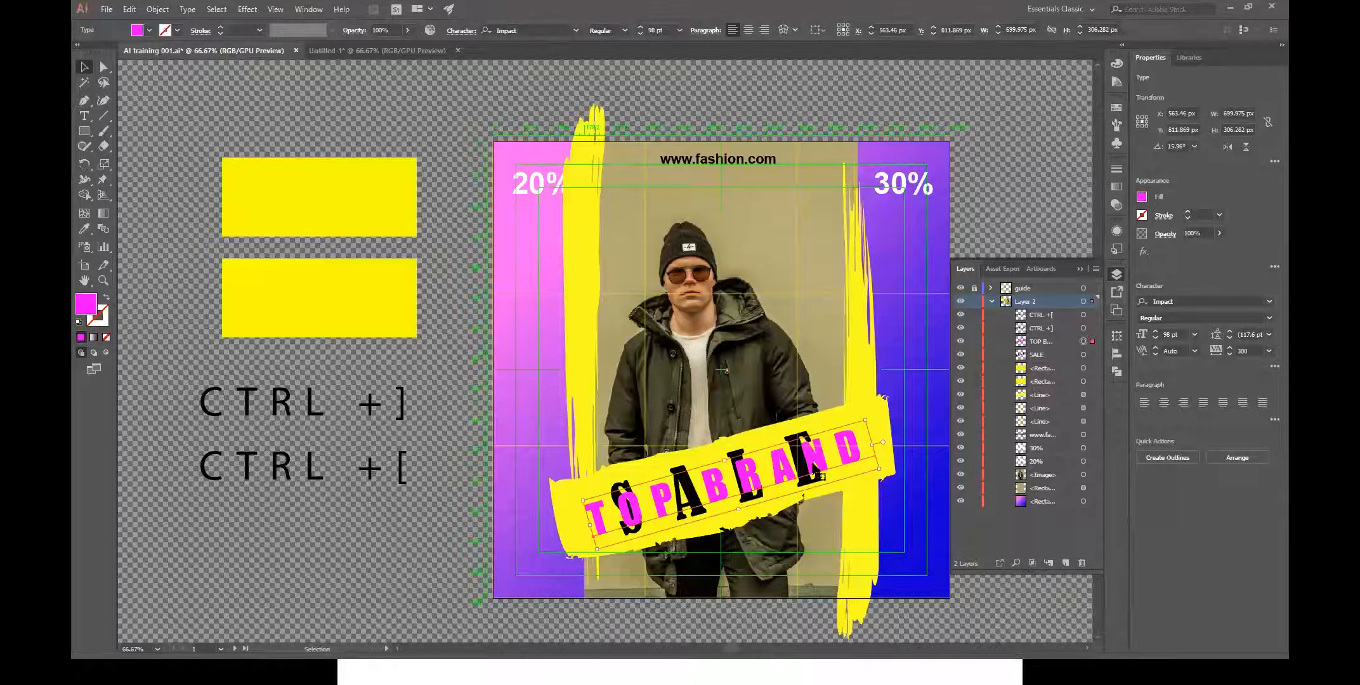
pyautogui.click(1081, 268)
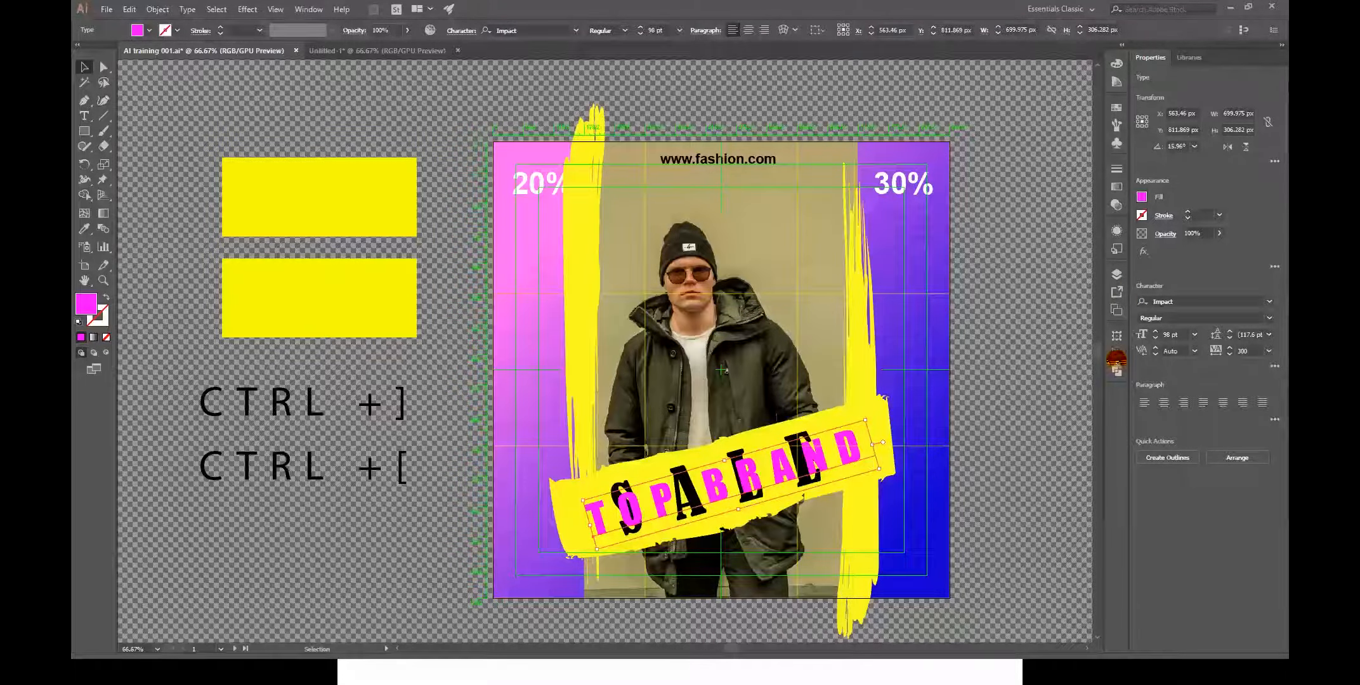
pyautogui.click(1117, 275)
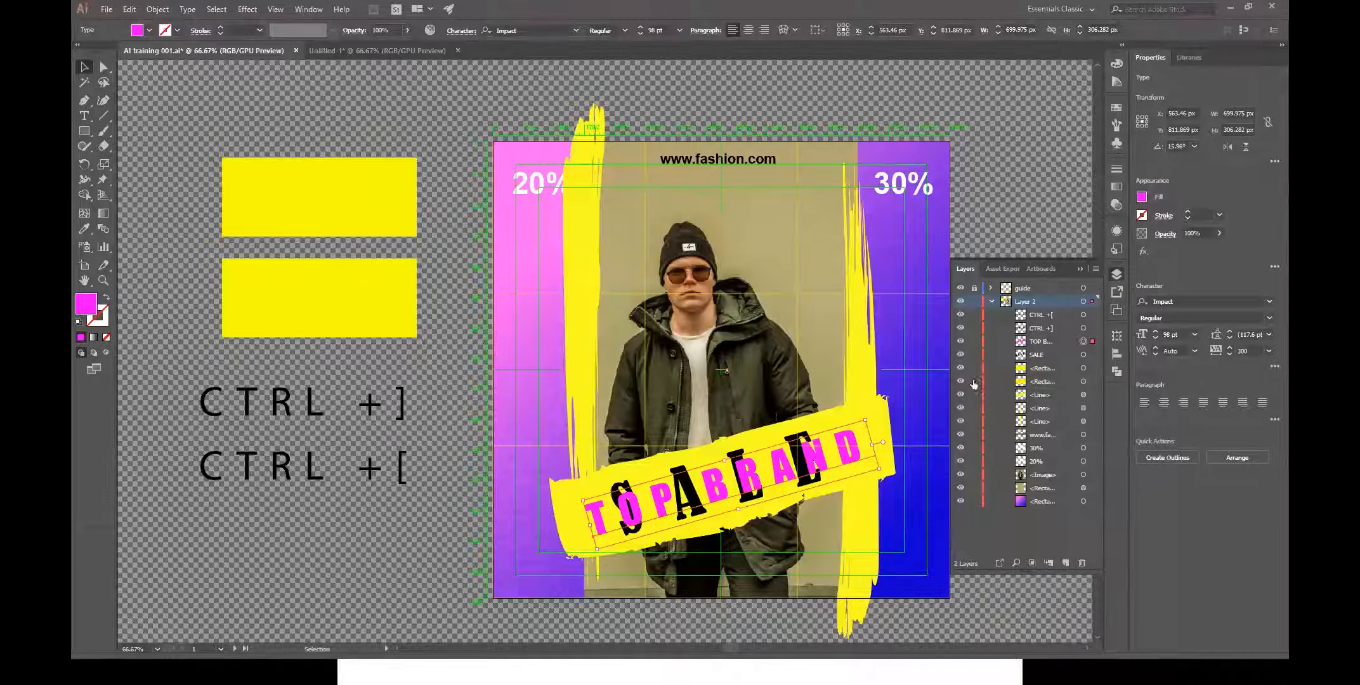
pyautogui.click(961, 421)
pyautogui.click(960, 407)
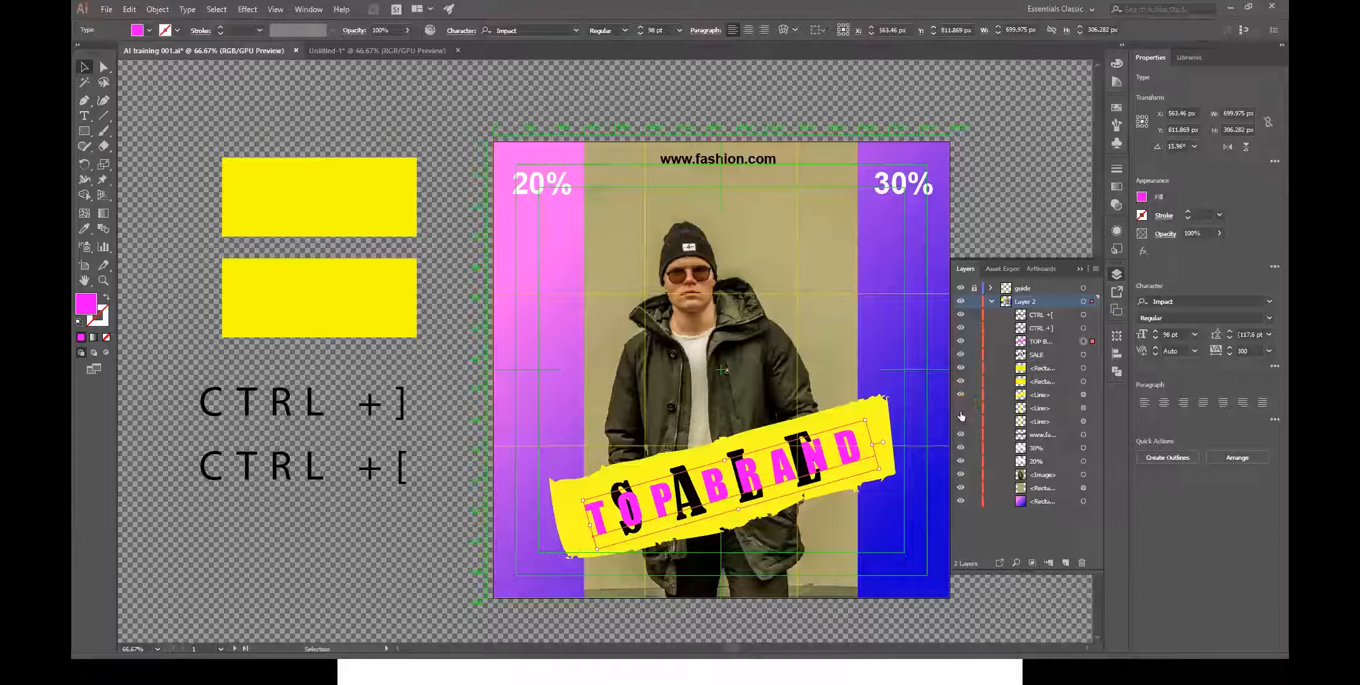
pyautogui.click(969, 374)
pyautogui.click(963, 364)
pyautogui.click(965, 444)
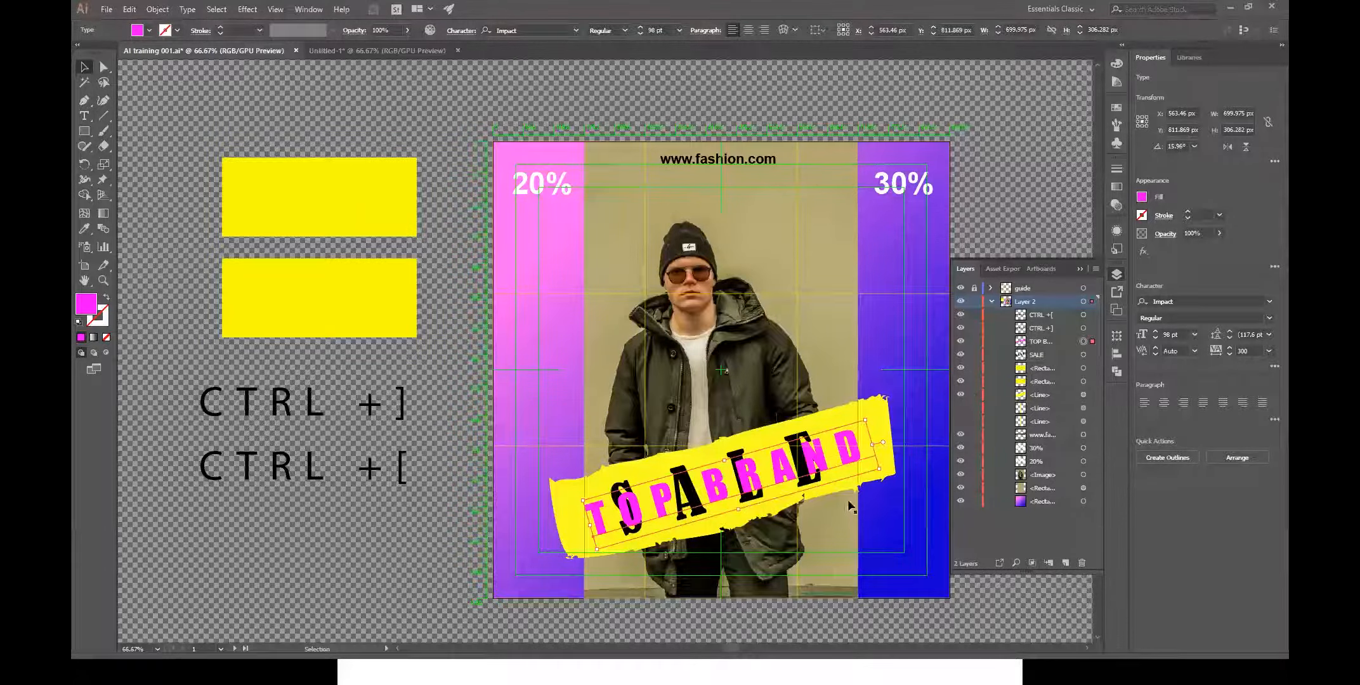
pyautogui.click(963, 395)
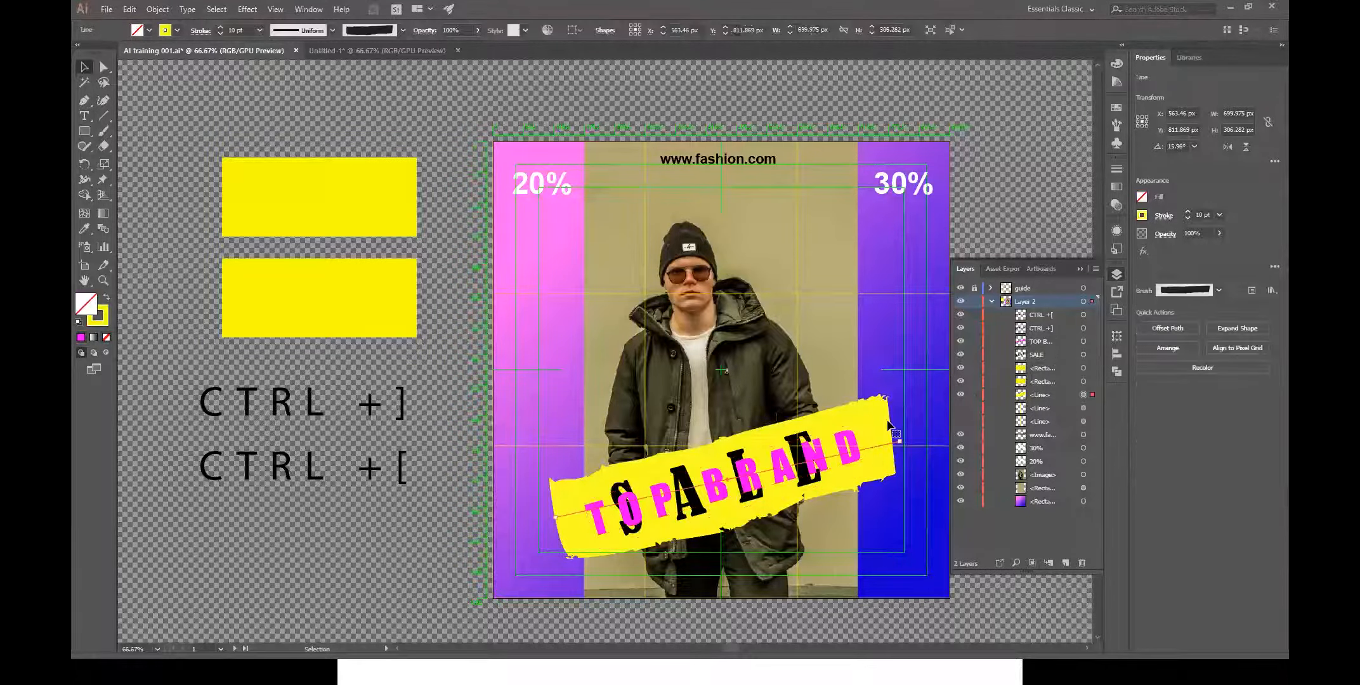
pyautogui.click(960, 397)
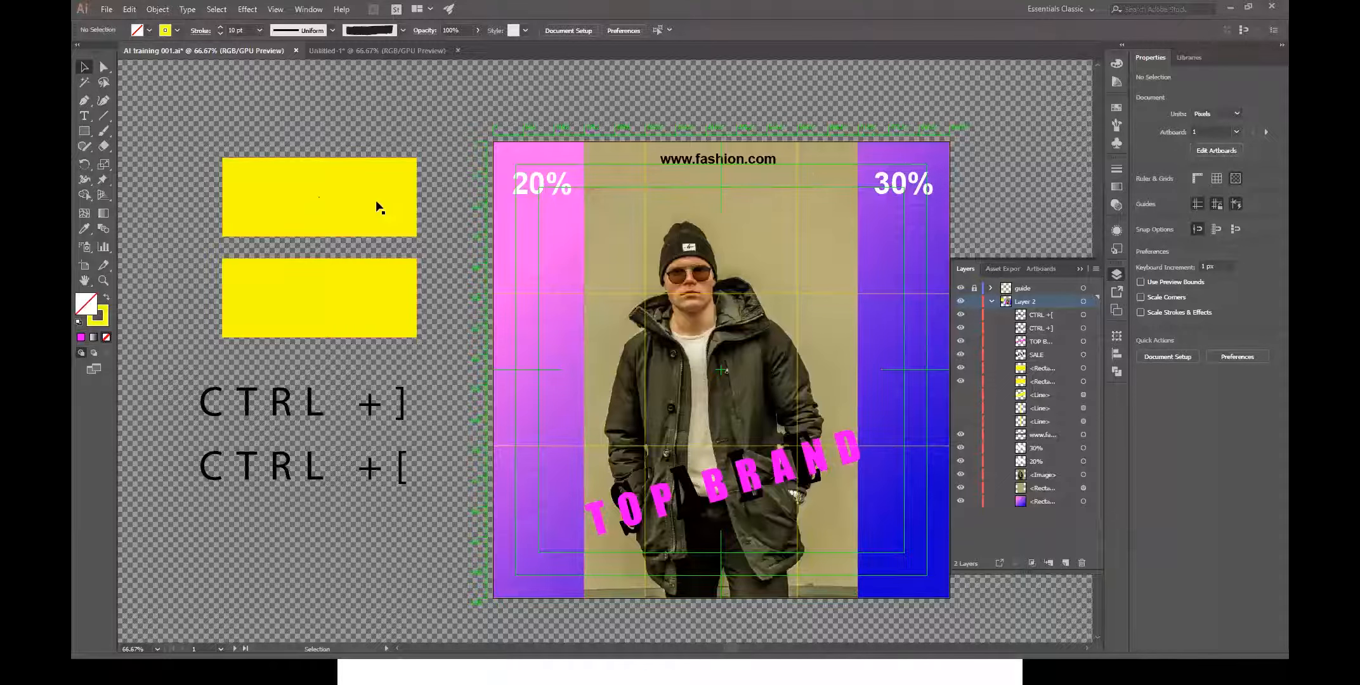
pyautogui.click(340, 180)
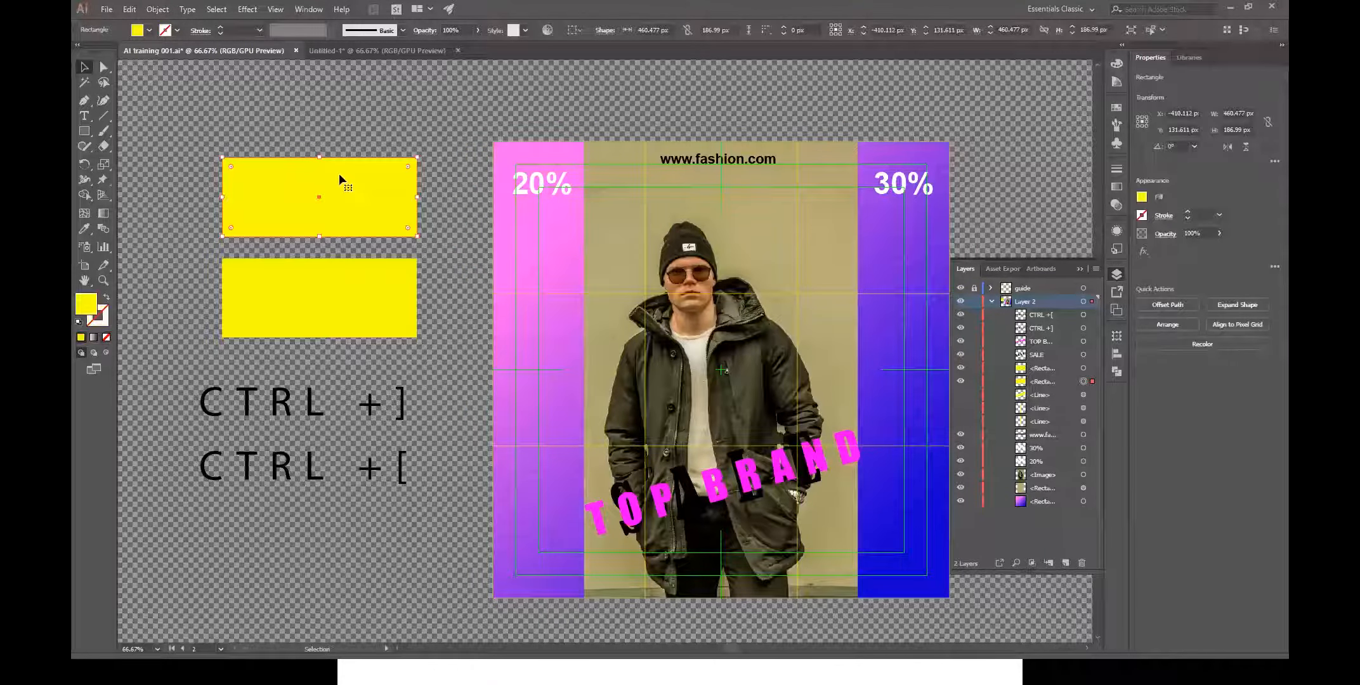
pyautogui.click(1080, 270)
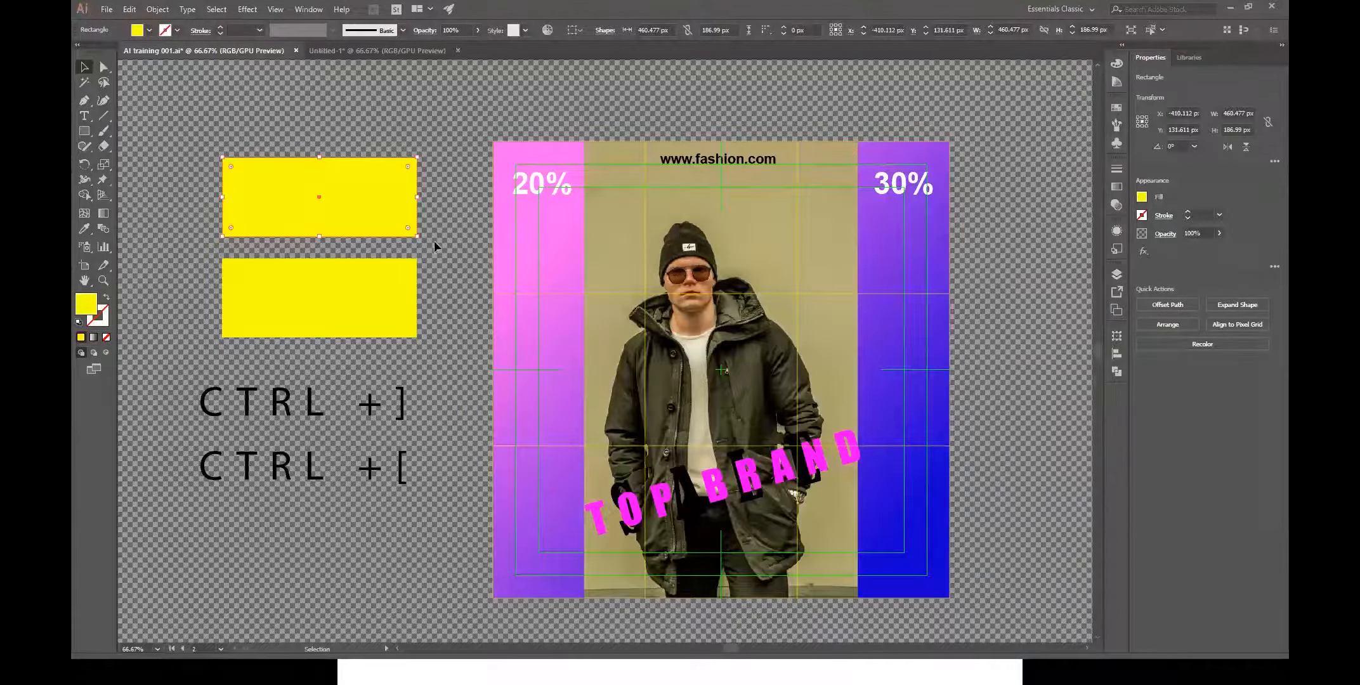
pyautogui.moveTo(361, 182); pyautogui.dragTo(1029, 473)
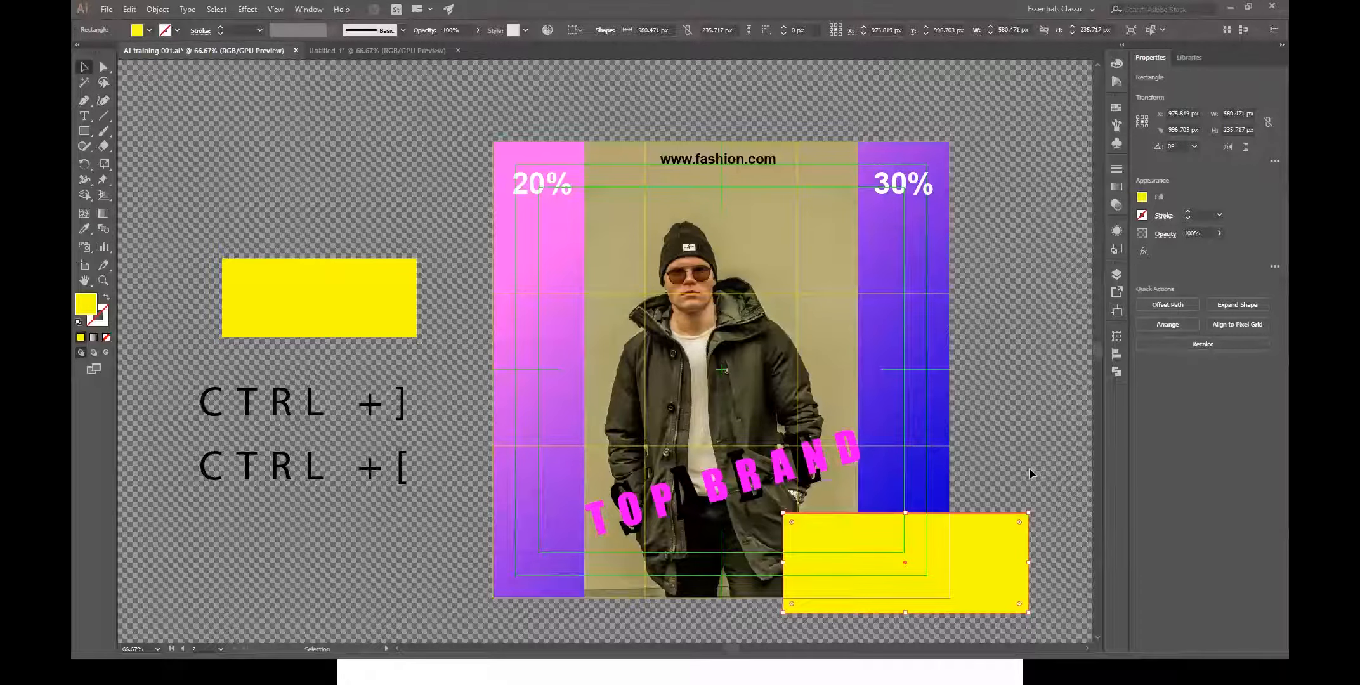
pyautogui.moveTo(973, 556); pyautogui.dragTo(802, 521)
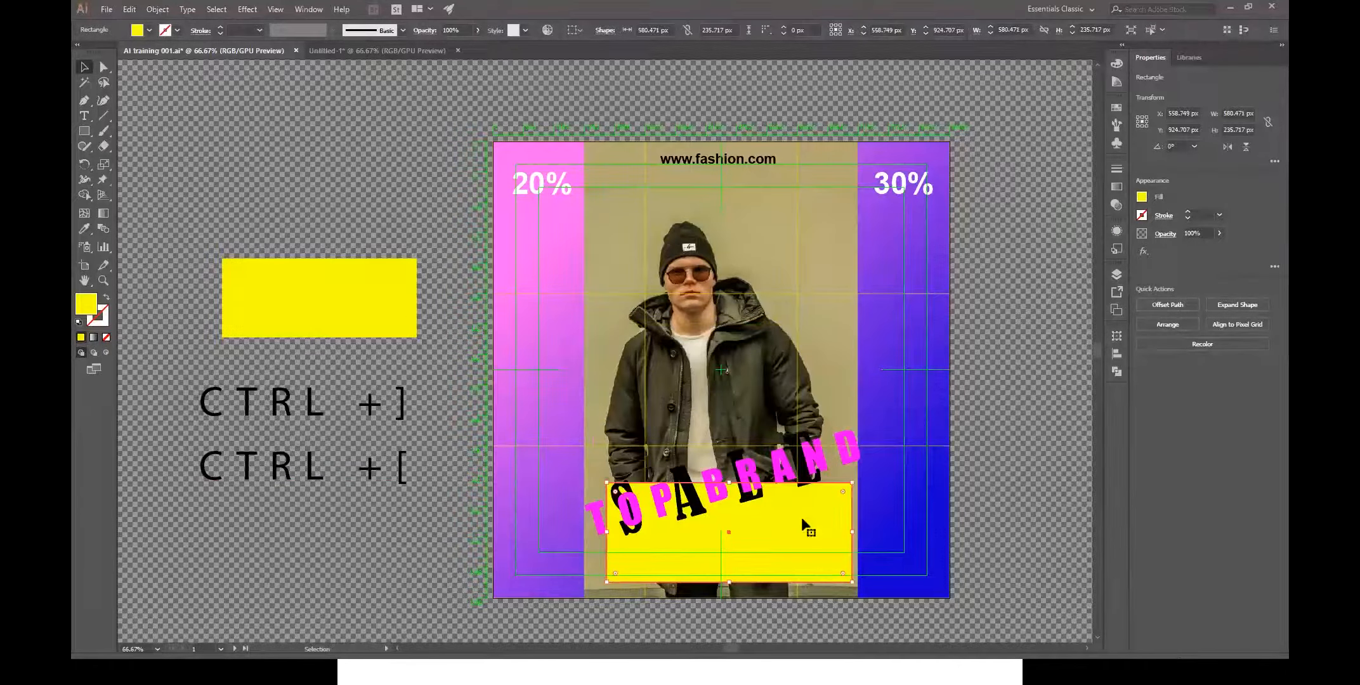
pyautogui.moveTo(856, 476); pyautogui.dragTo(847, 438)
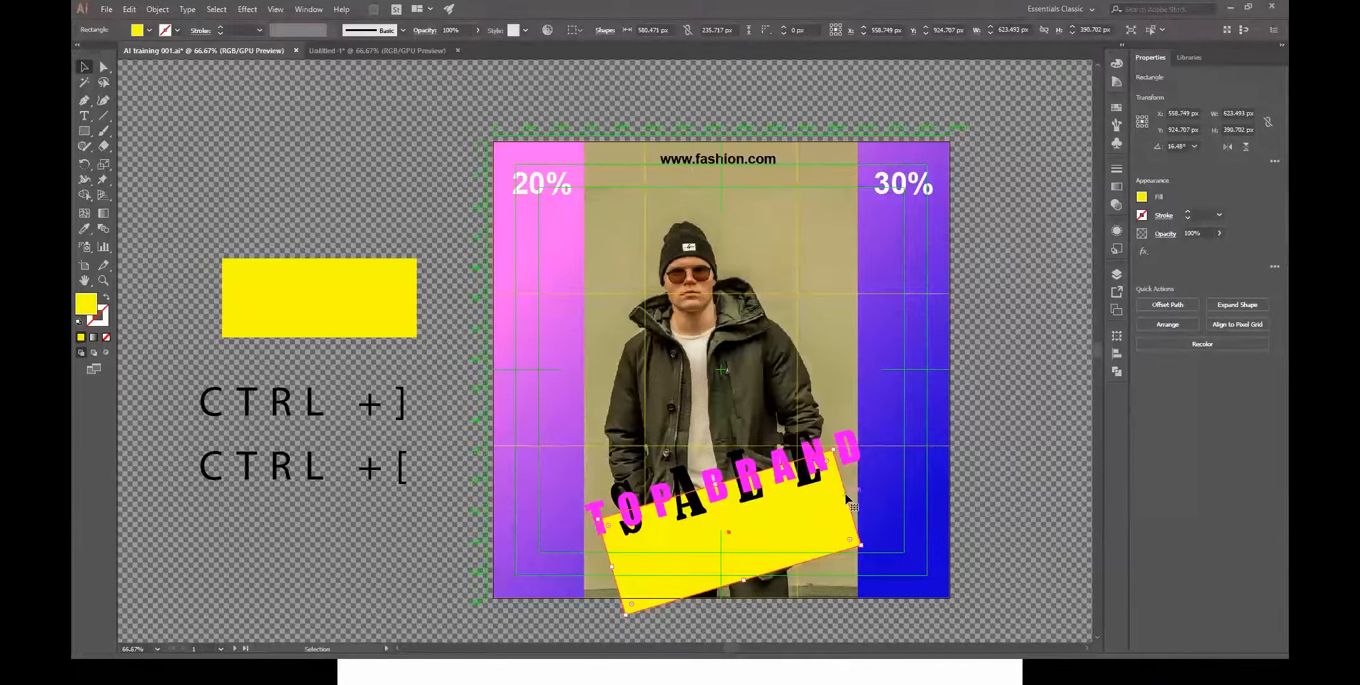
pyautogui.moveTo(848, 501); pyautogui.dragTo(999, 453)
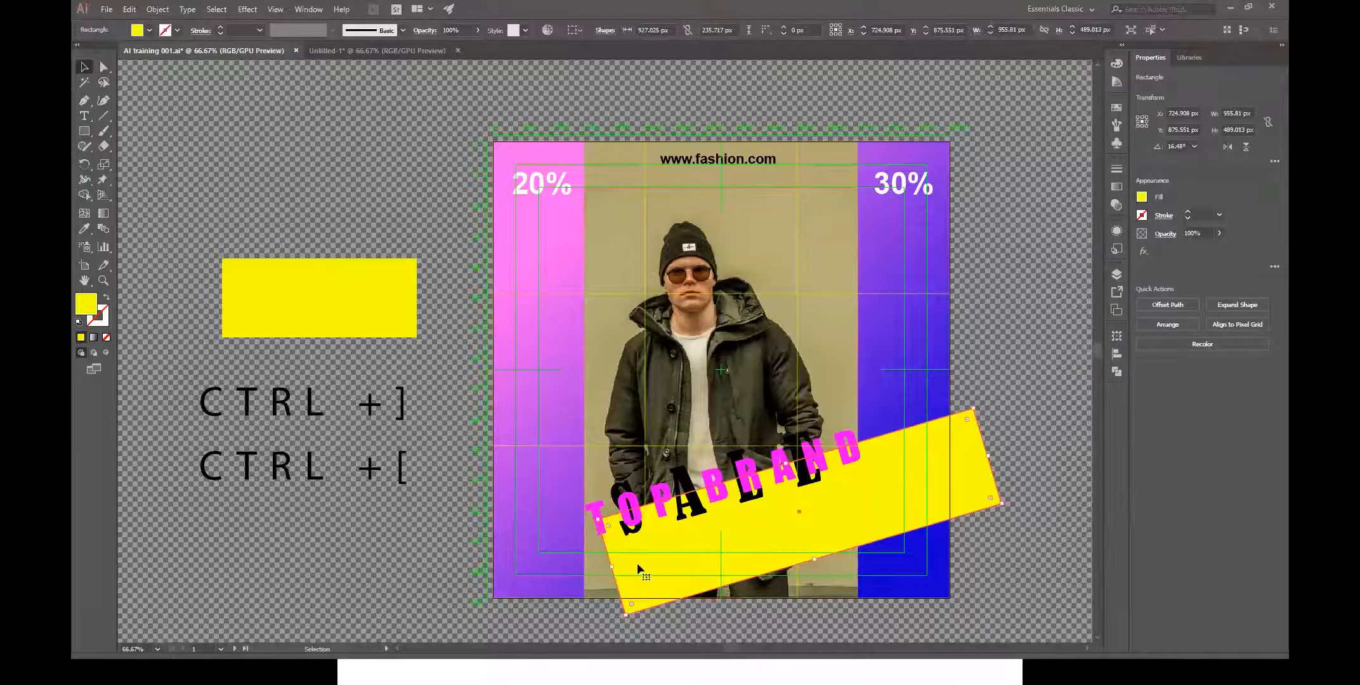
pyautogui.moveTo(610, 566); pyautogui.dragTo(452, 596)
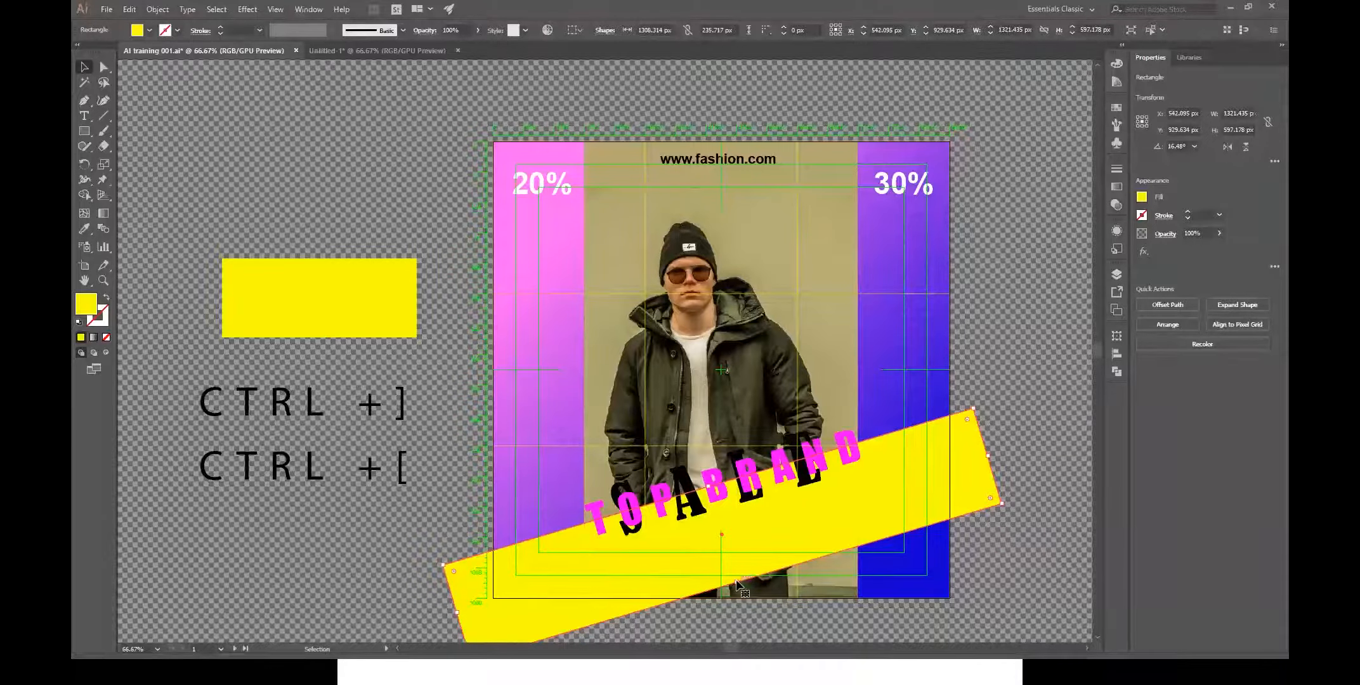
pyautogui.moveTo(737, 582); pyautogui.dragTo(780, 634)
pyautogui.click(963, 288)
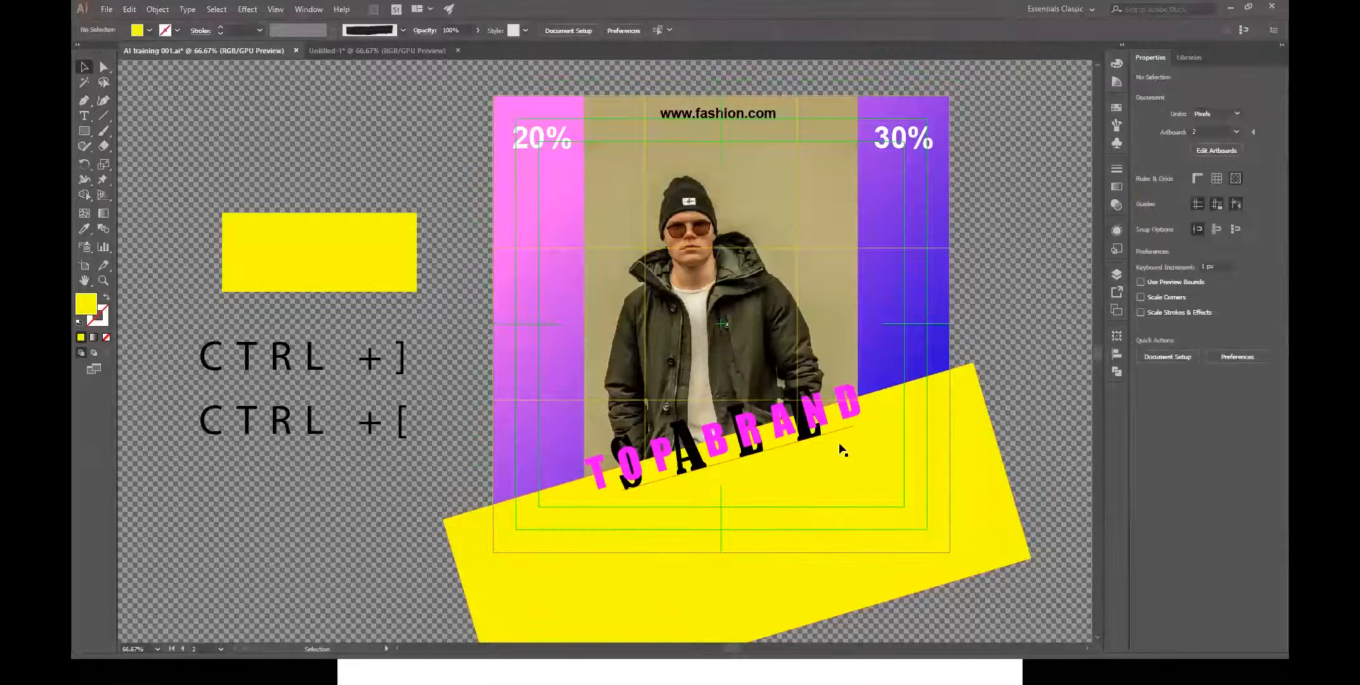
pyautogui.moveTo(739, 113); pyautogui.dragTo(794, 480)
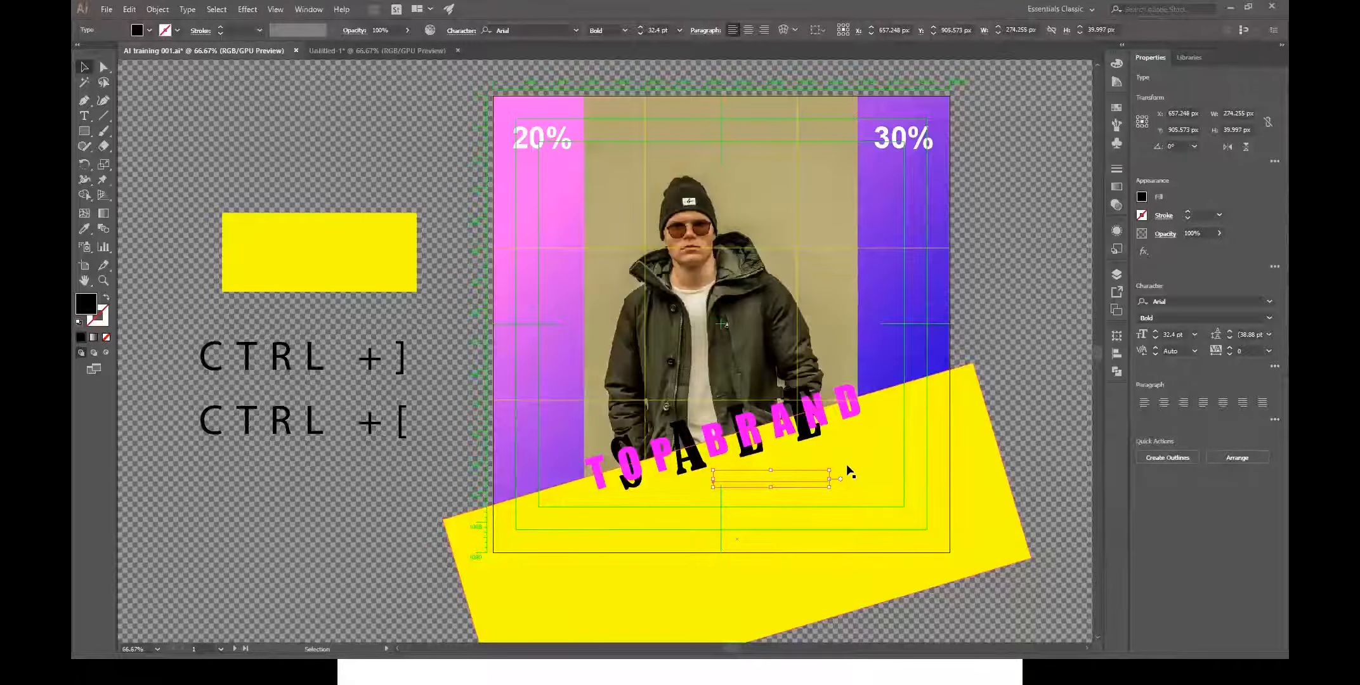
pyautogui.press('a')
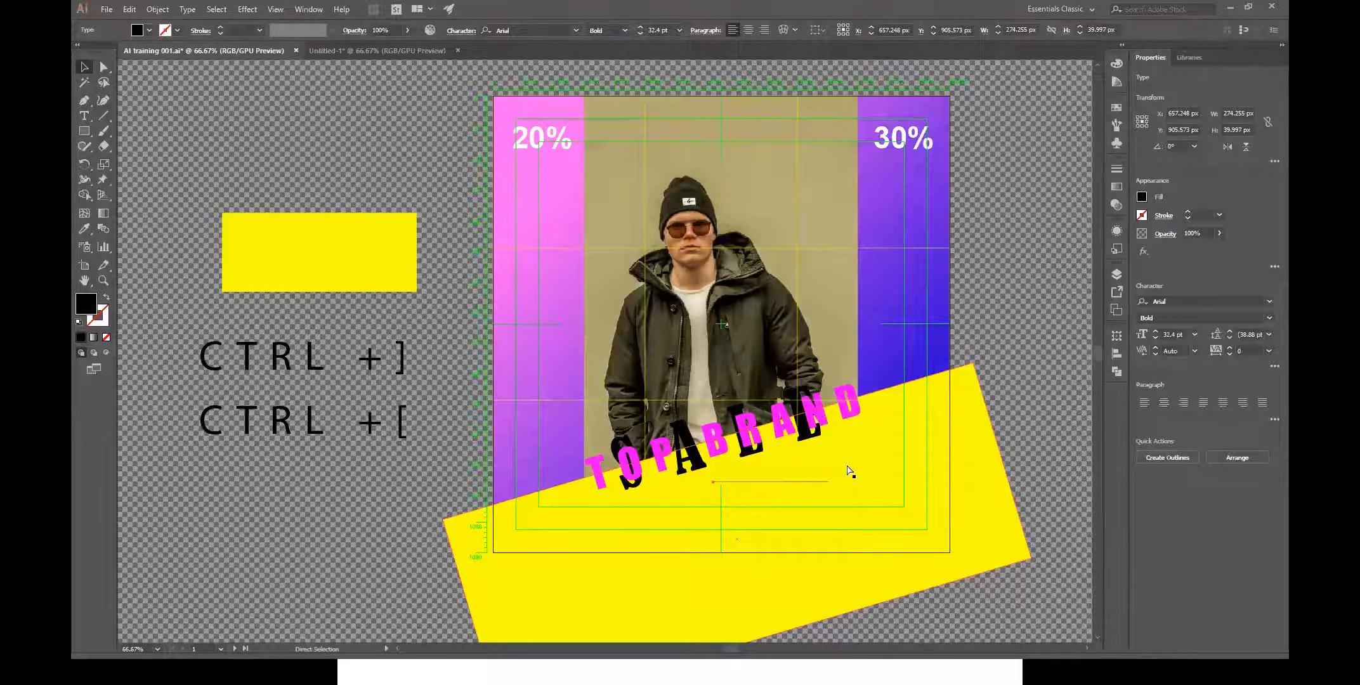
pyautogui.press('v')
pyautogui.moveTo(835, 464)
pyautogui.mouseDown()
pyautogui.moveTo(830, 442)
pyautogui.moveTo(827, 453)
pyautogui.mouseUp()
pyautogui.click(992, 322)
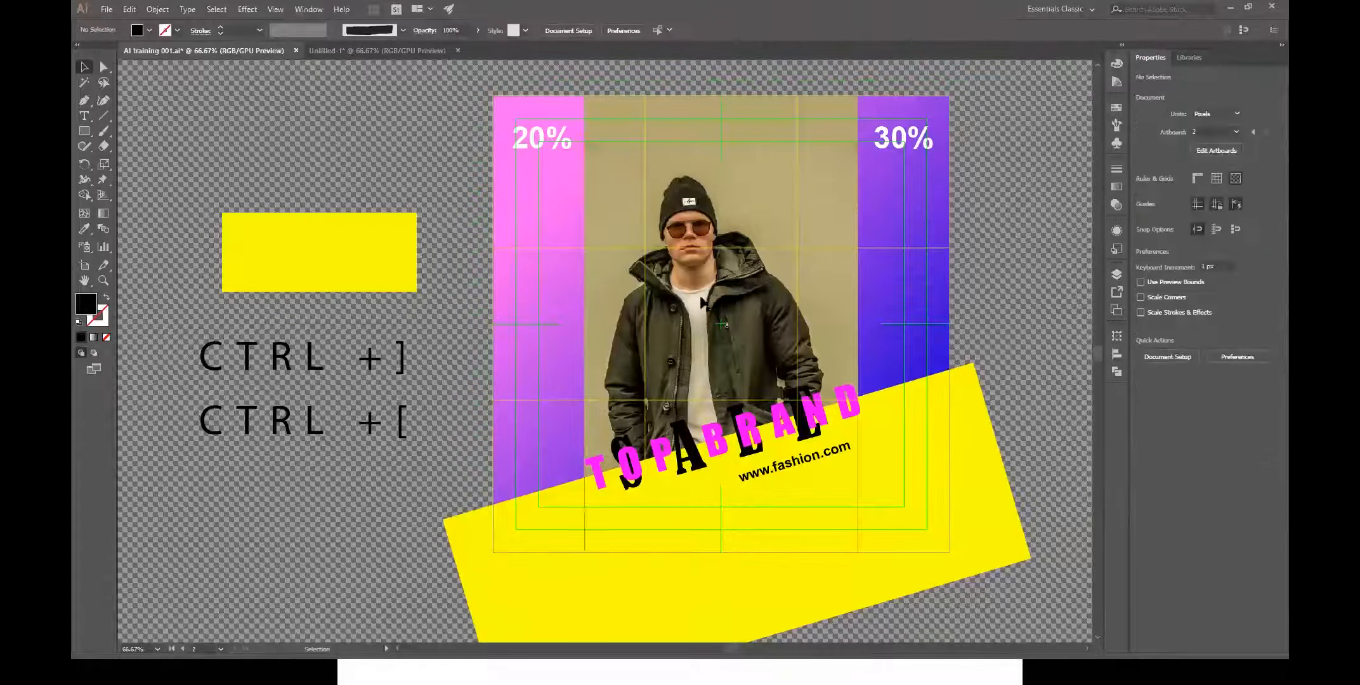
pyautogui.click(381, 253)
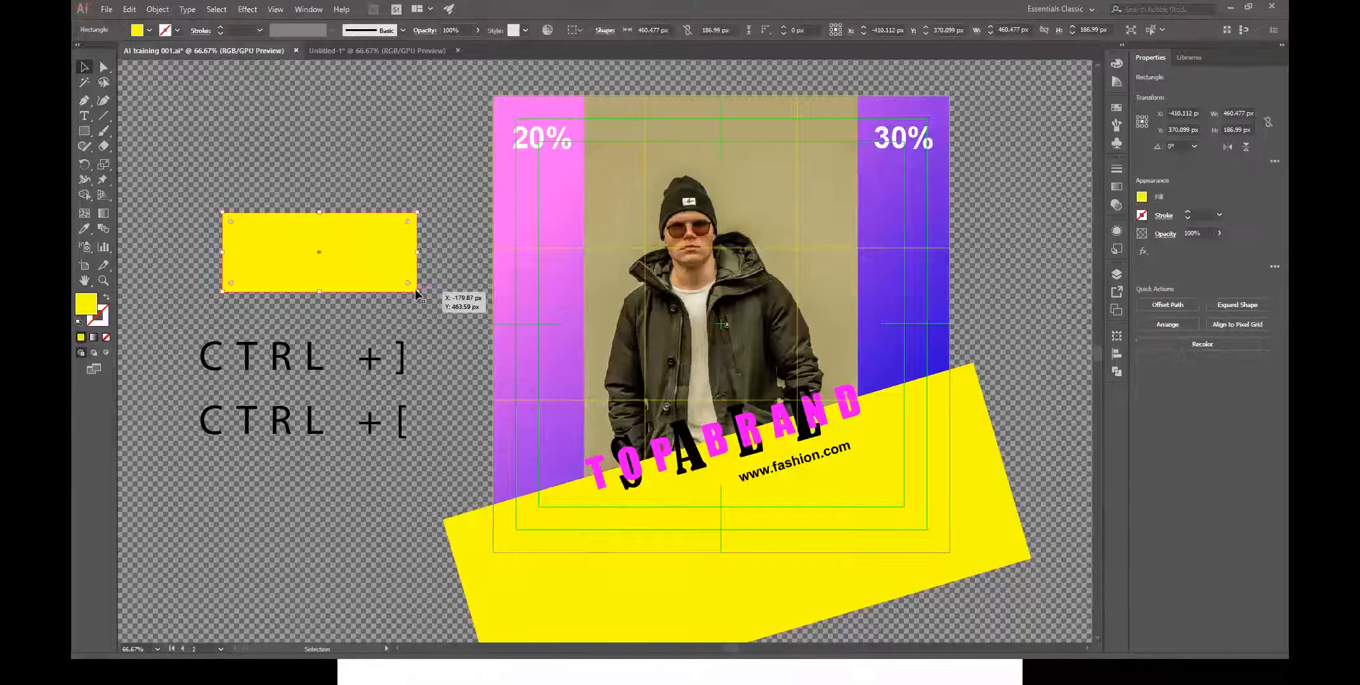
pyautogui.moveTo(417, 294); pyautogui.dragTo(606, 111)
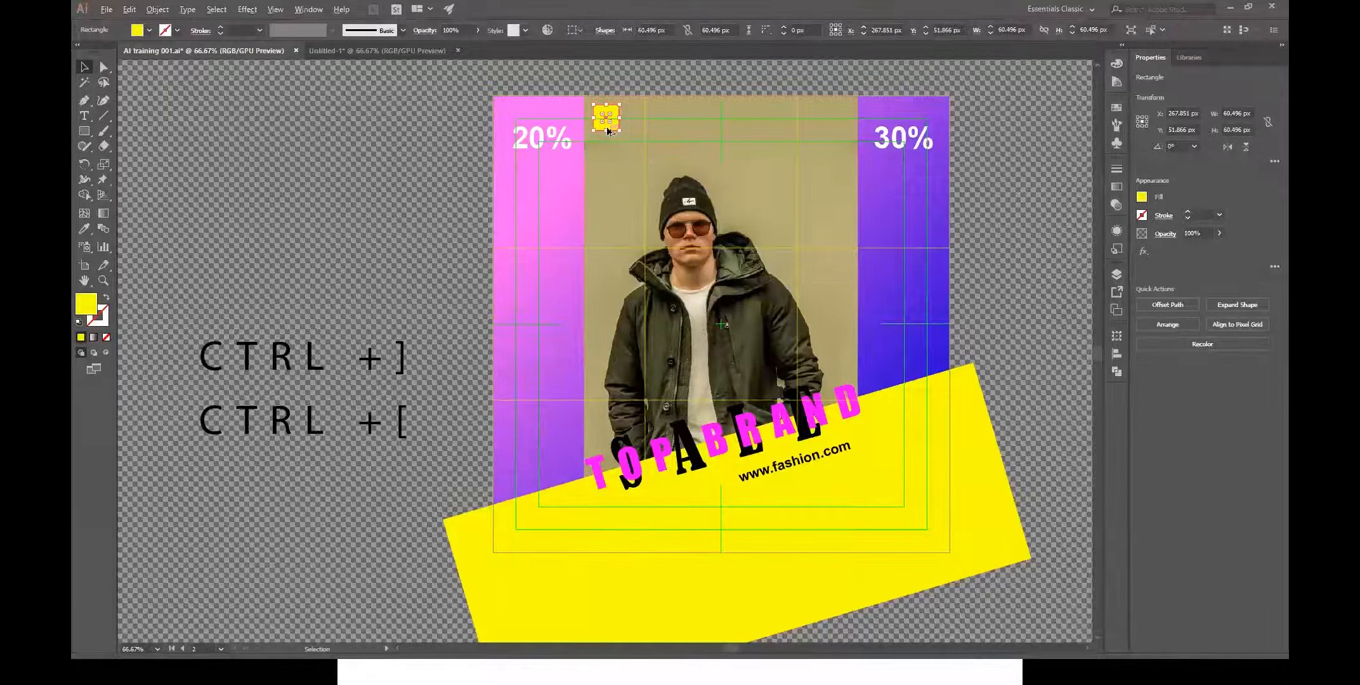
pyautogui.moveTo(607, 130); pyautogui.dragTo(608, 216)
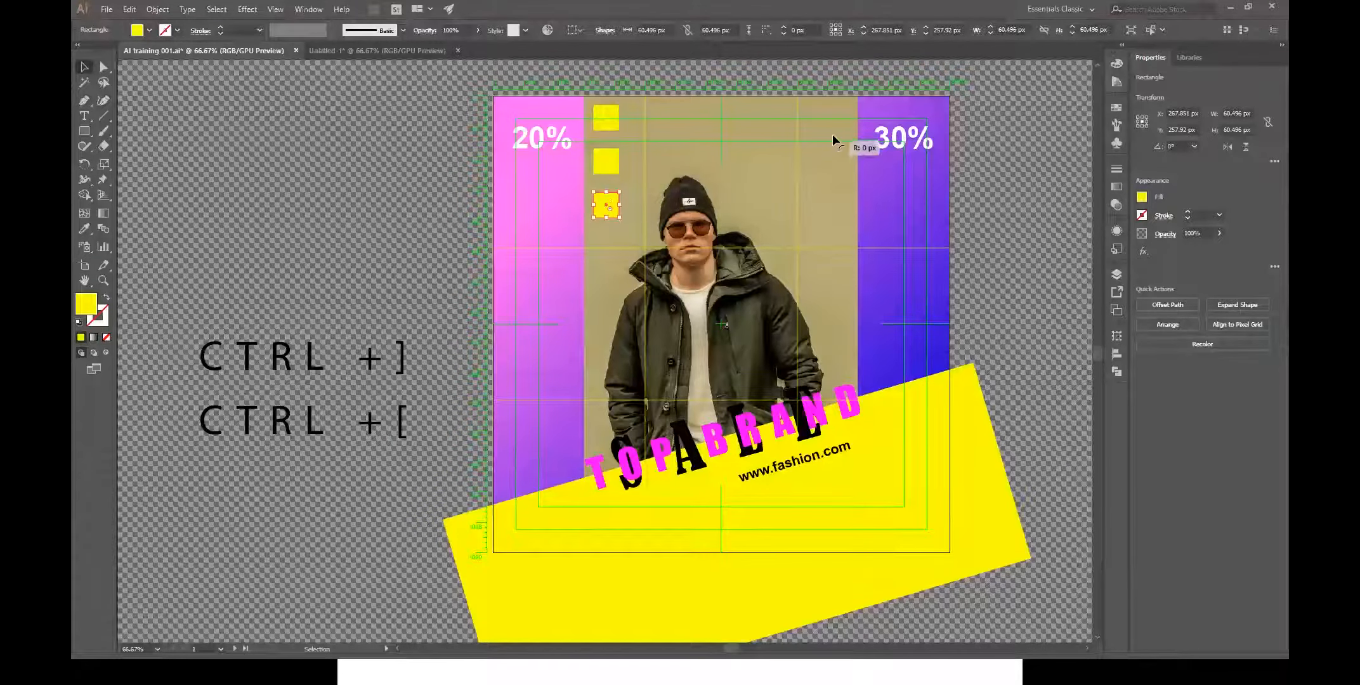
pyautogui.moveTo(608, 213); pyautogui.dragTo(887, 328)
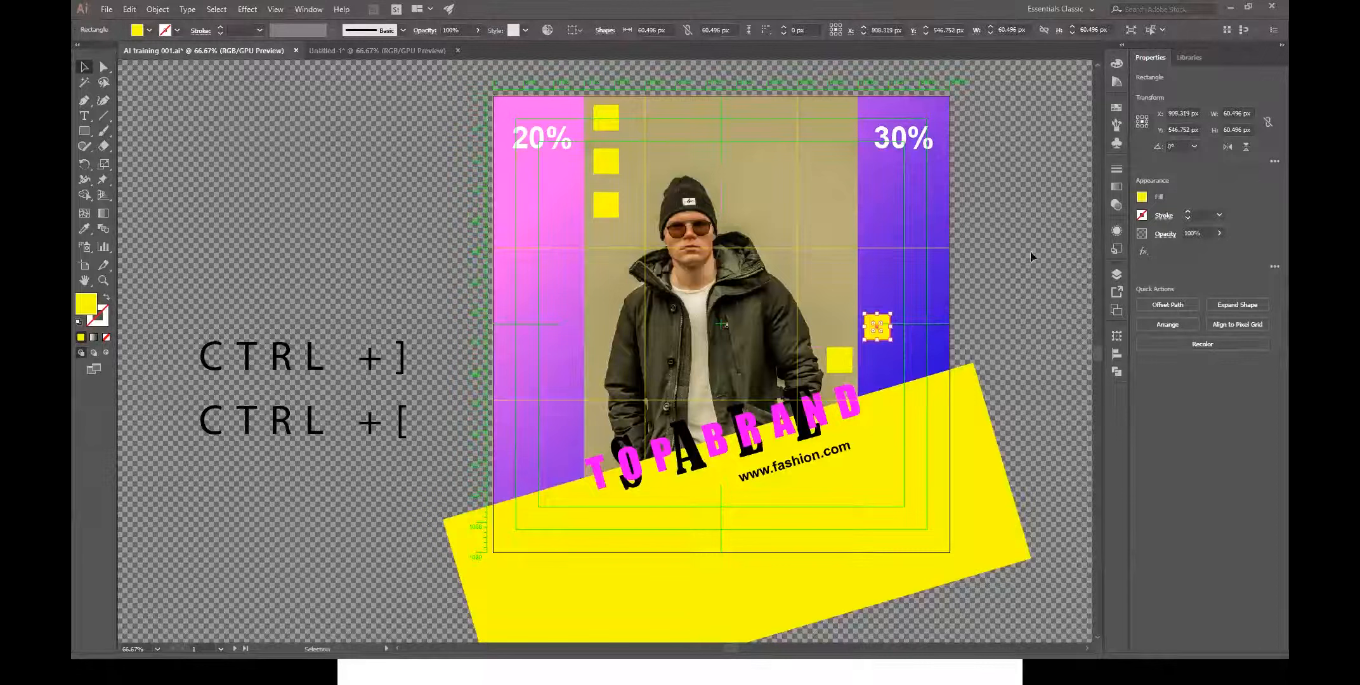
pyautogui.click(1026, 250)
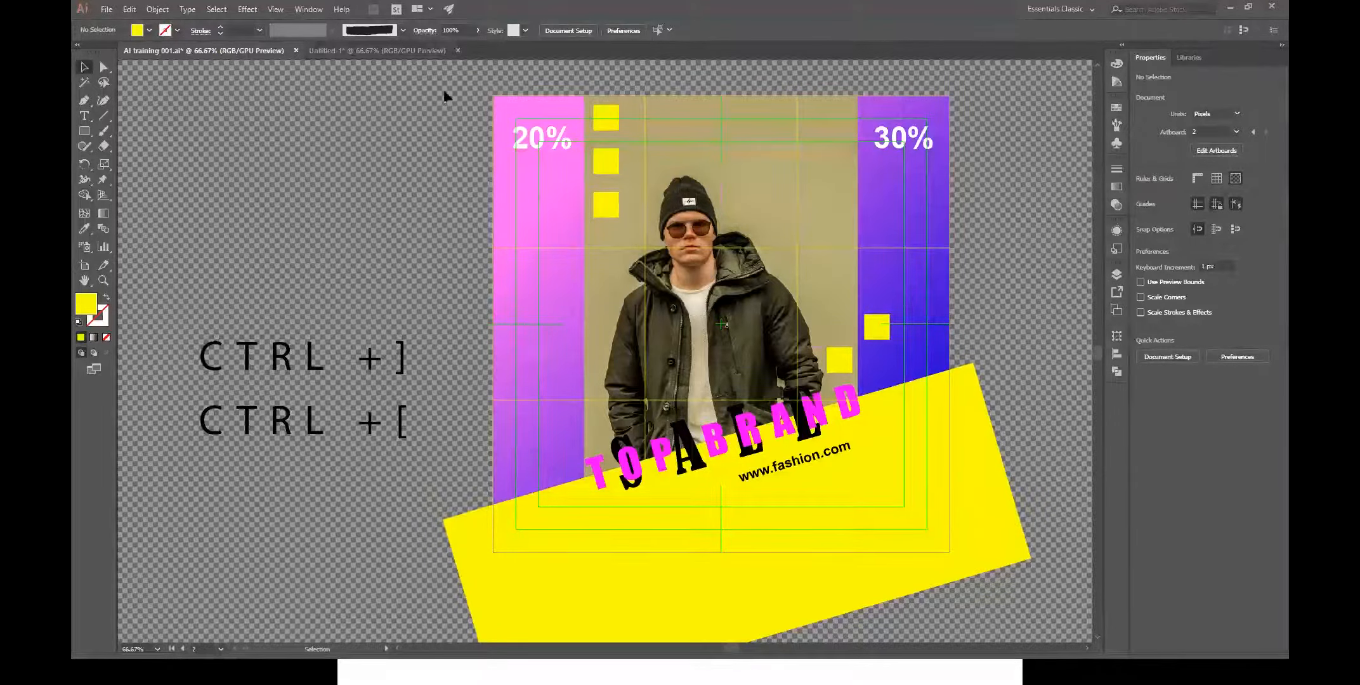
pyautogui.scroll(-2, 929, 459)
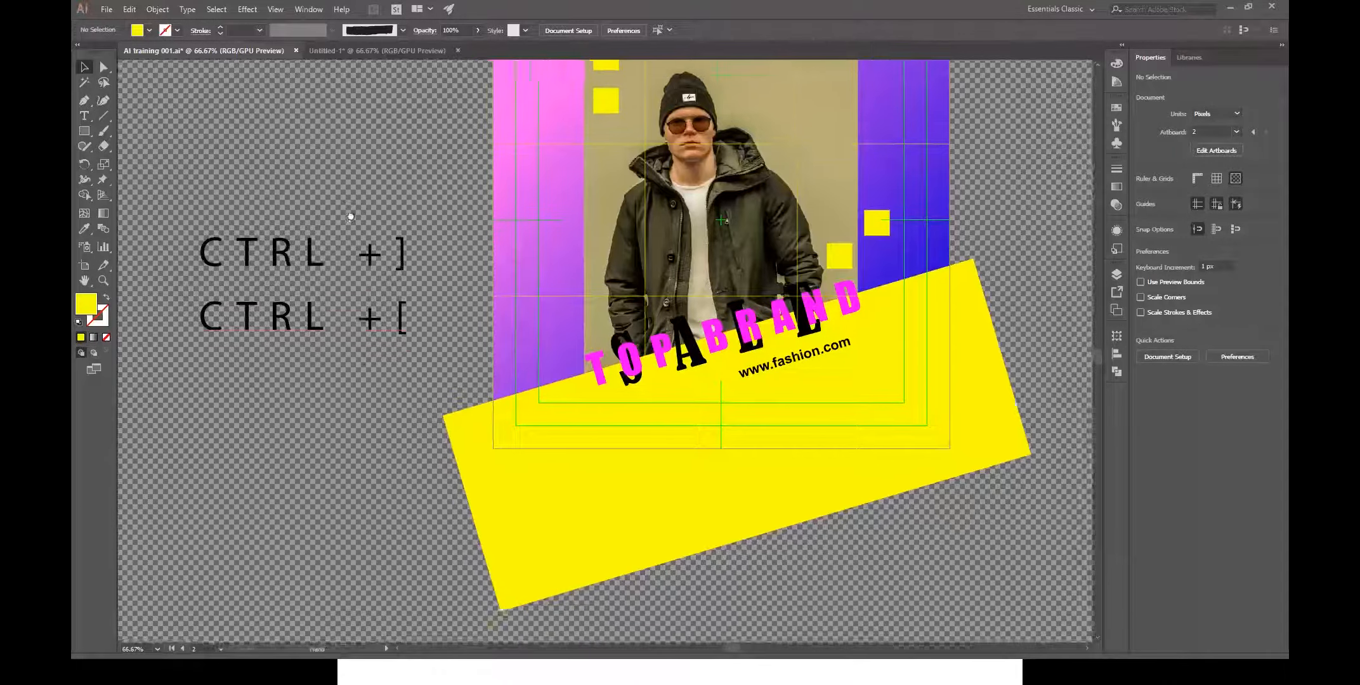
pyautogui.scroll(-3, 346, 352)
pyautogui.moveTo(408, 286); pyautogui.dragTo(420, 325)
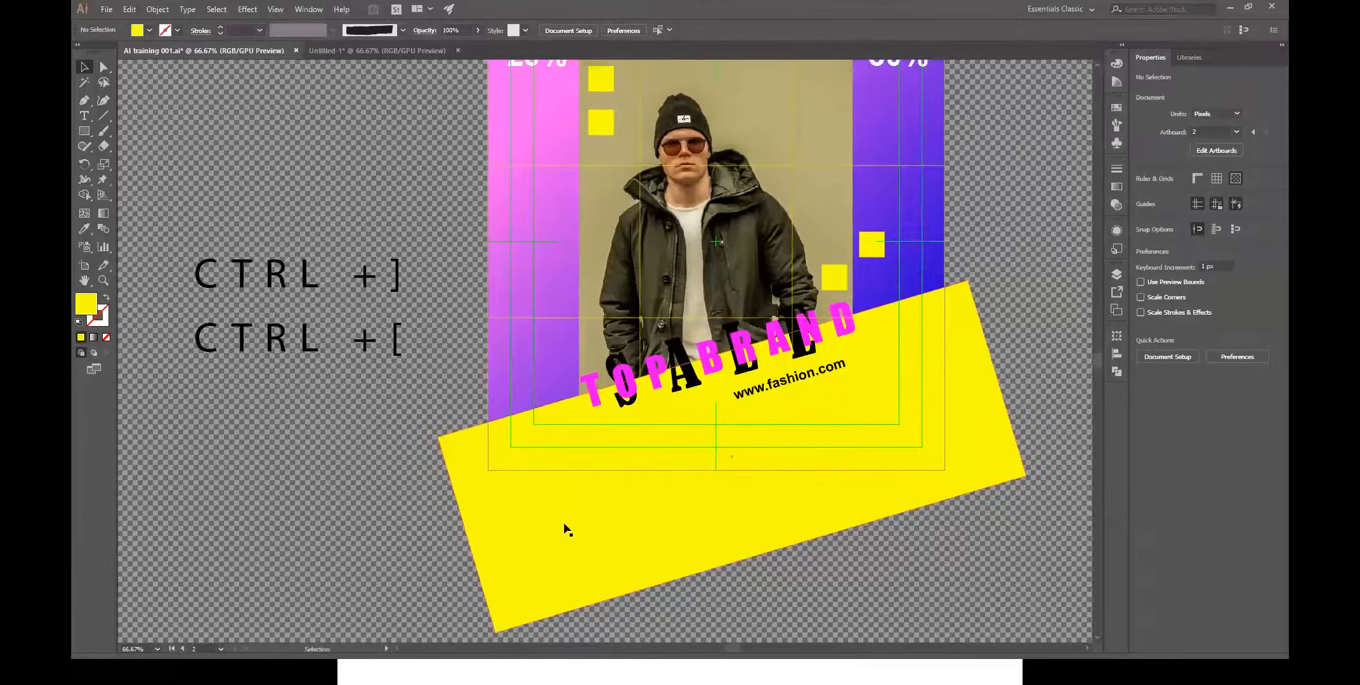
pyautogui.click(563, 524)
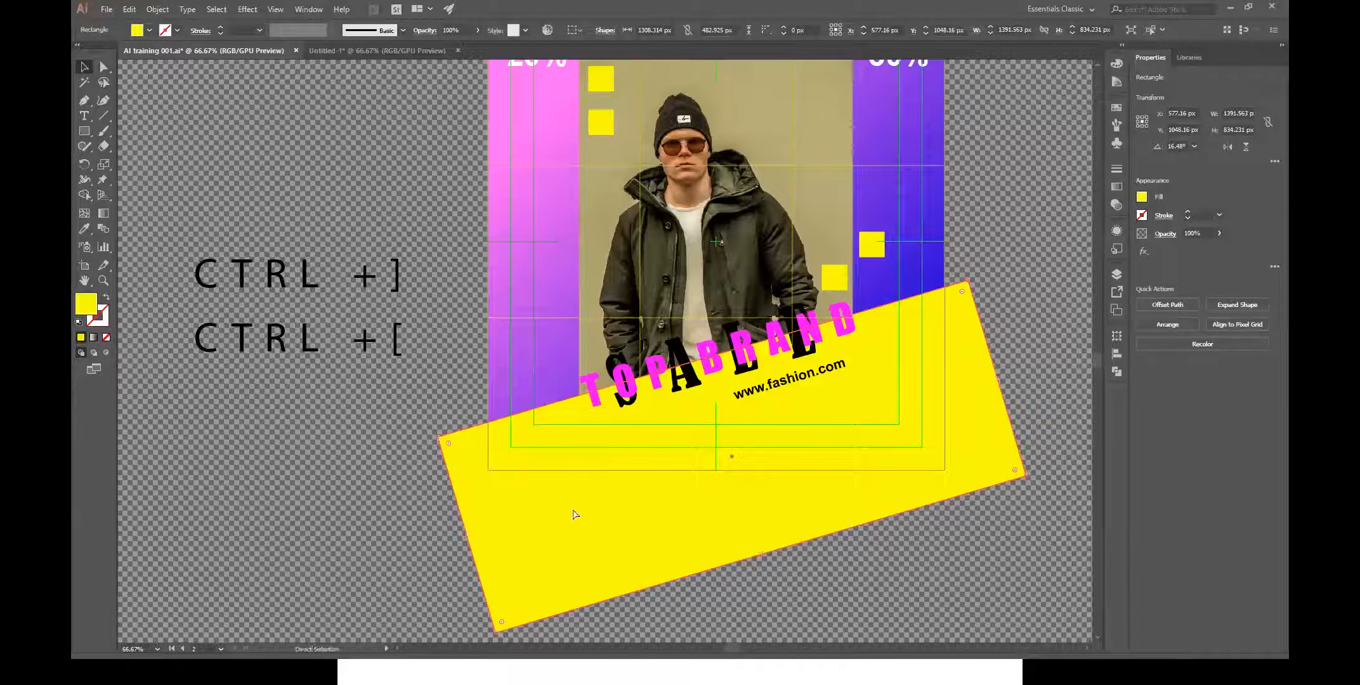
pyautogui.moveTo(575, 514); pyautogui.dragTo(821, 450)
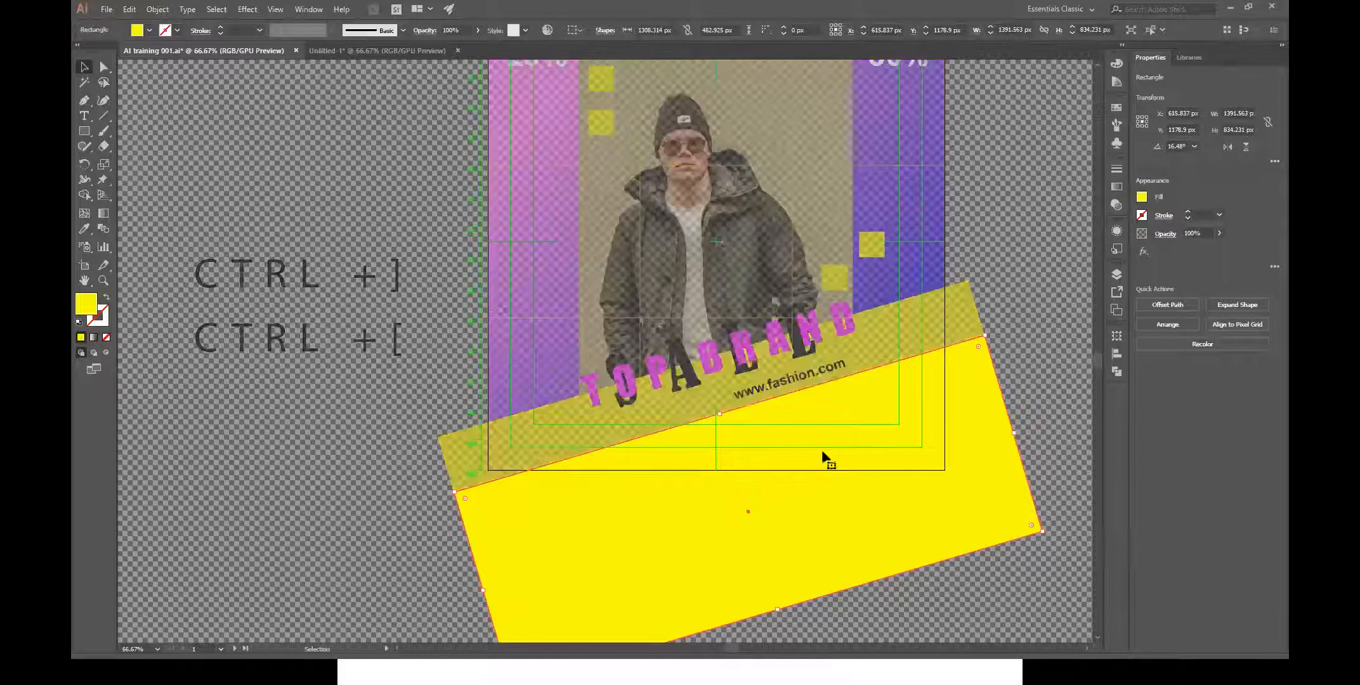
pyautogui.doubleClick(87, 303)
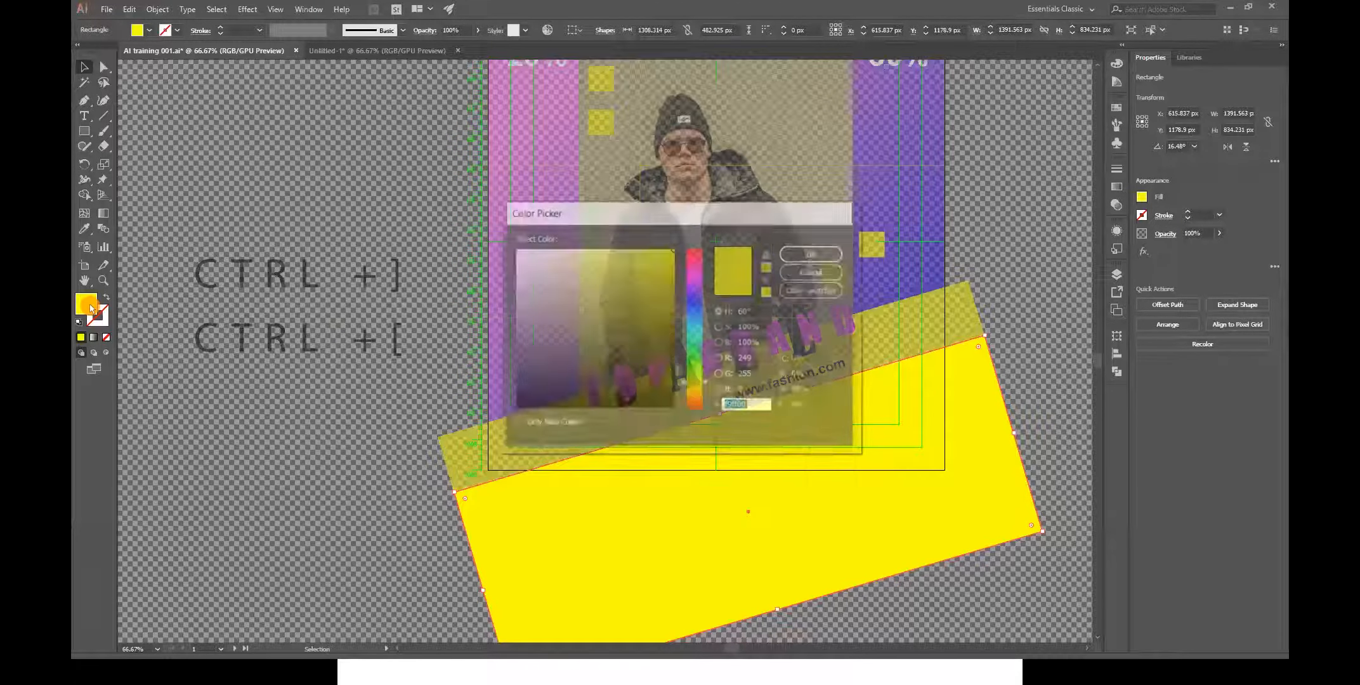
pyautogui.click(637, 286)
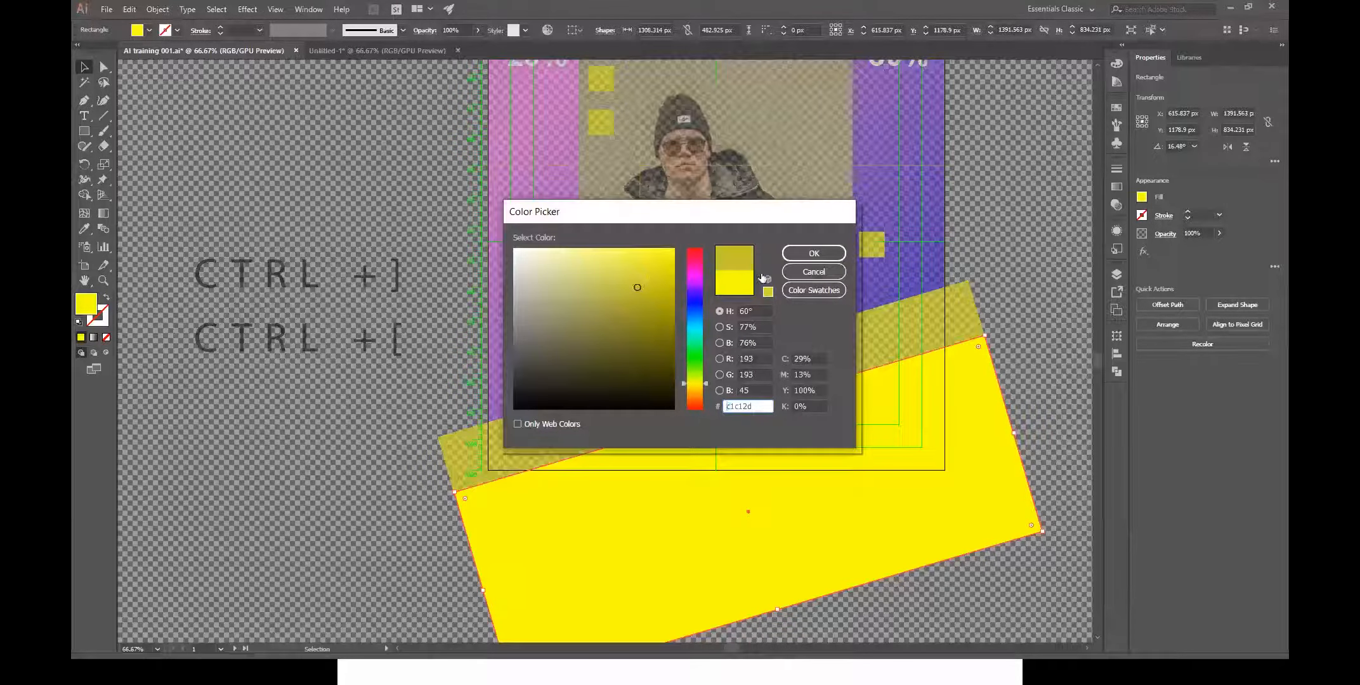
pyautogui.click(813, 253)
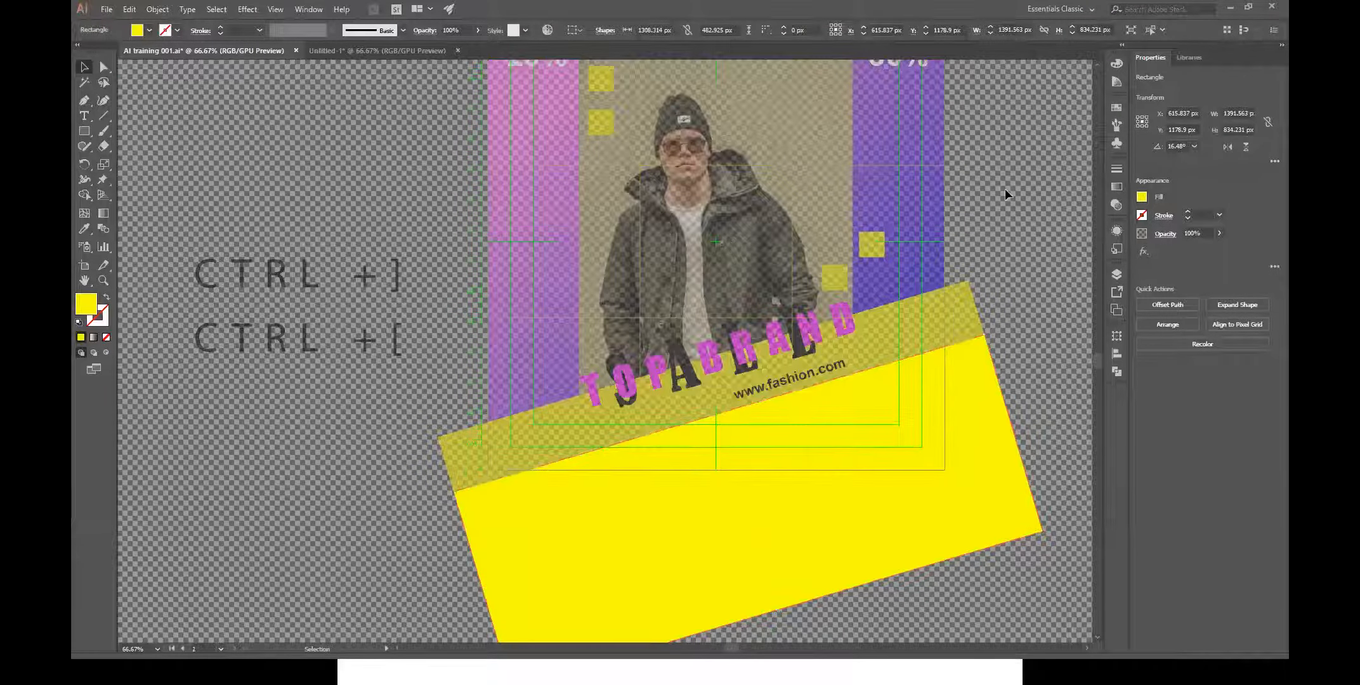
pyautogui.click(1007, 188)
pyautogui.click(874, 424)
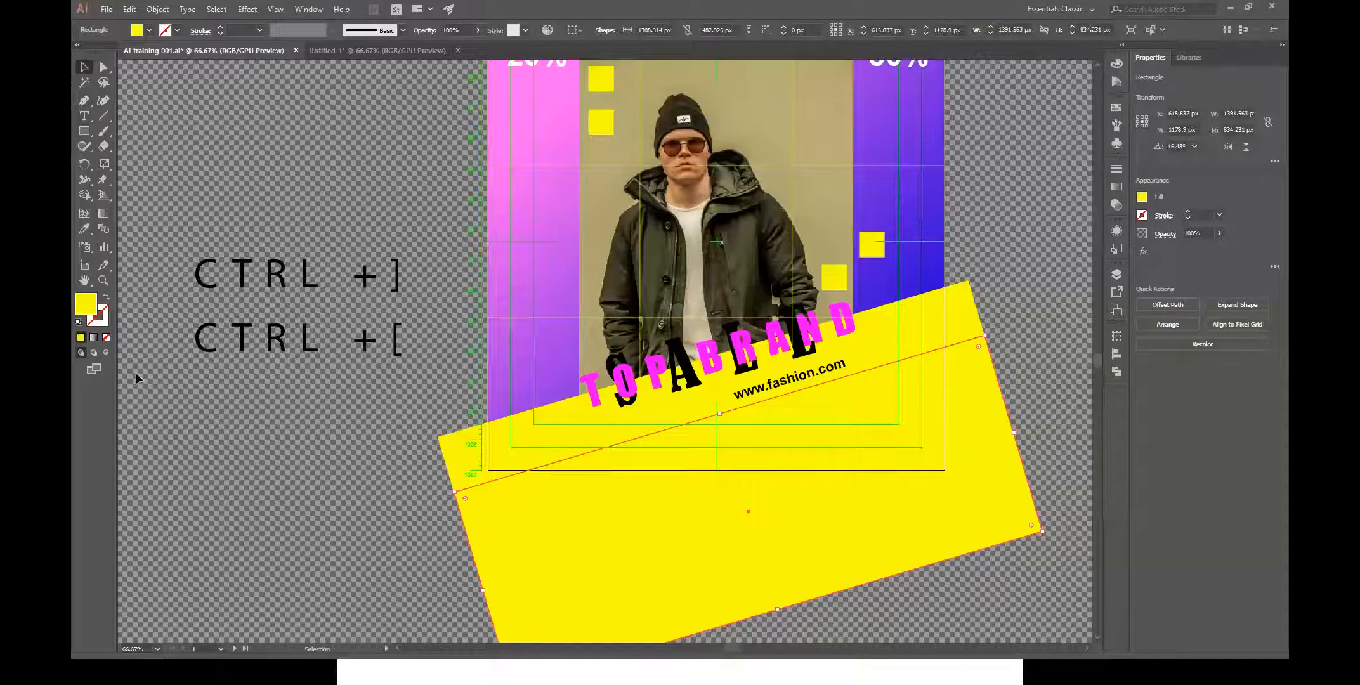
pyautogui.doubleClick(83, 307)
pyautogui.moveTo(657, 288); pyautogui.dragTo(668, 303)
pyautogui.click(812, 253)
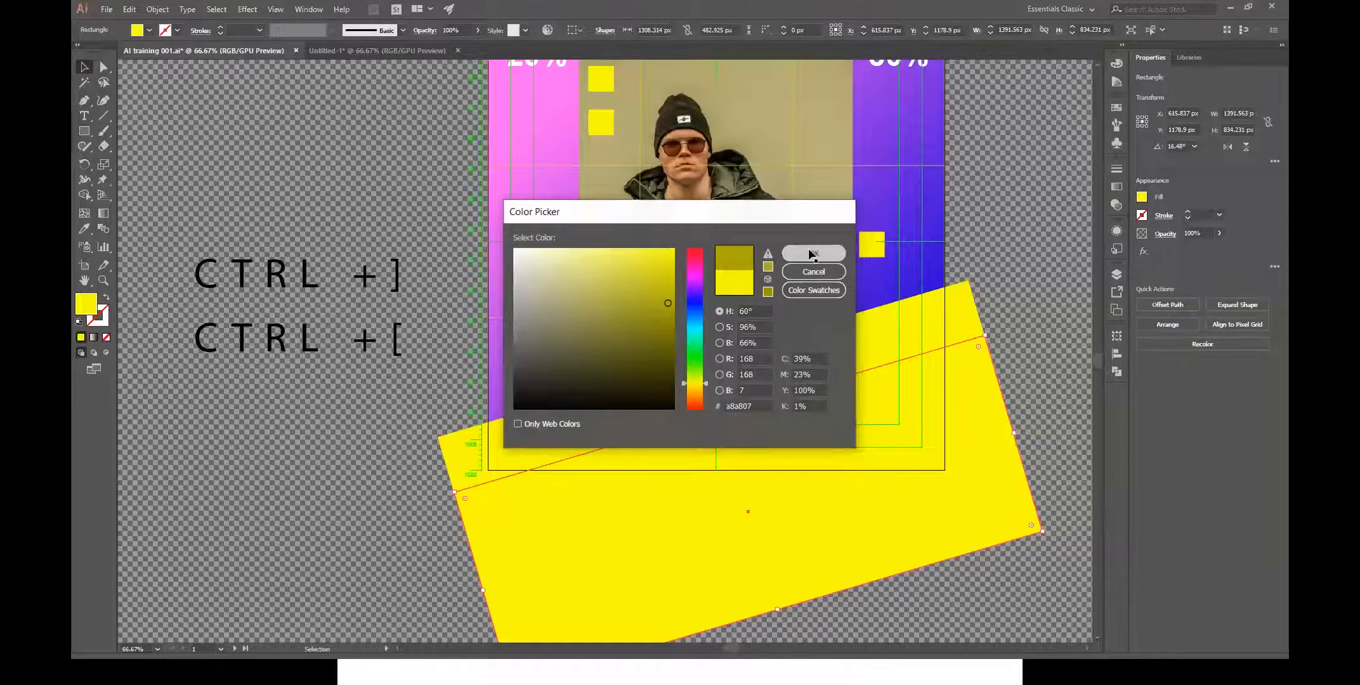
pyautogui.click(1046, 263)
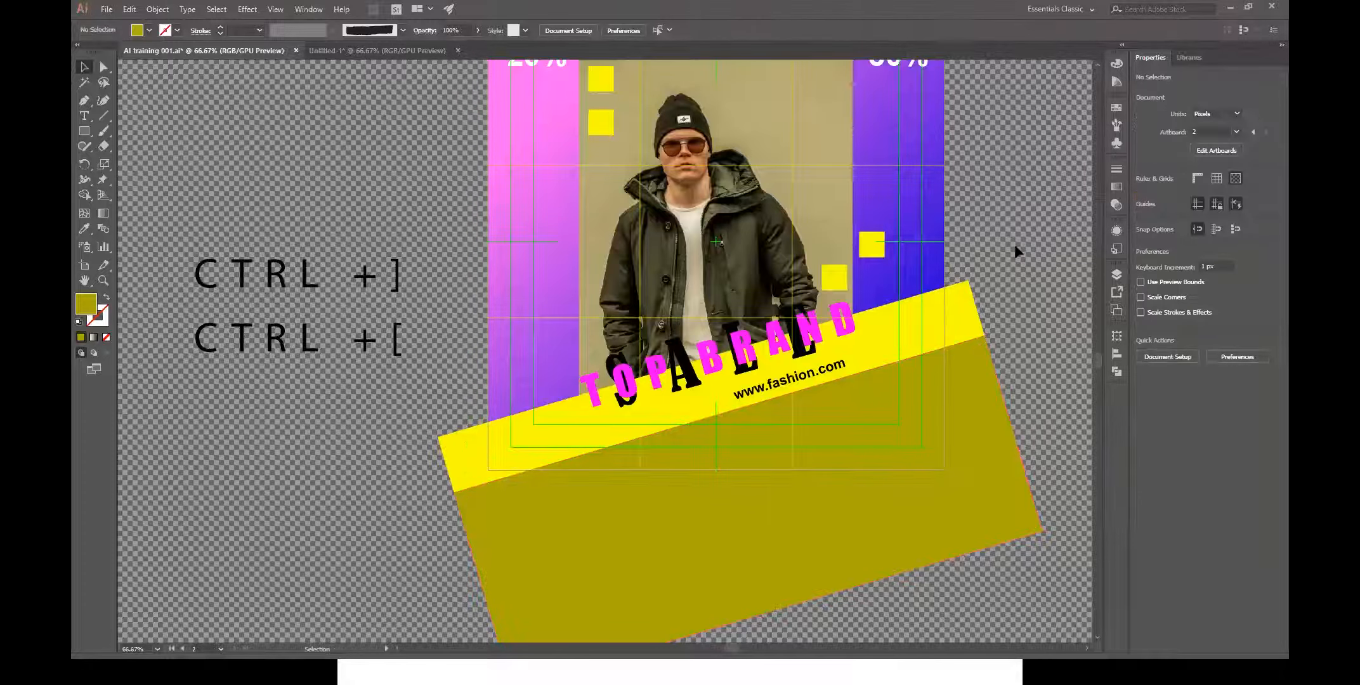
pyautogui.moveTo(677, 121); pyautogui.dragTo(713, 195)
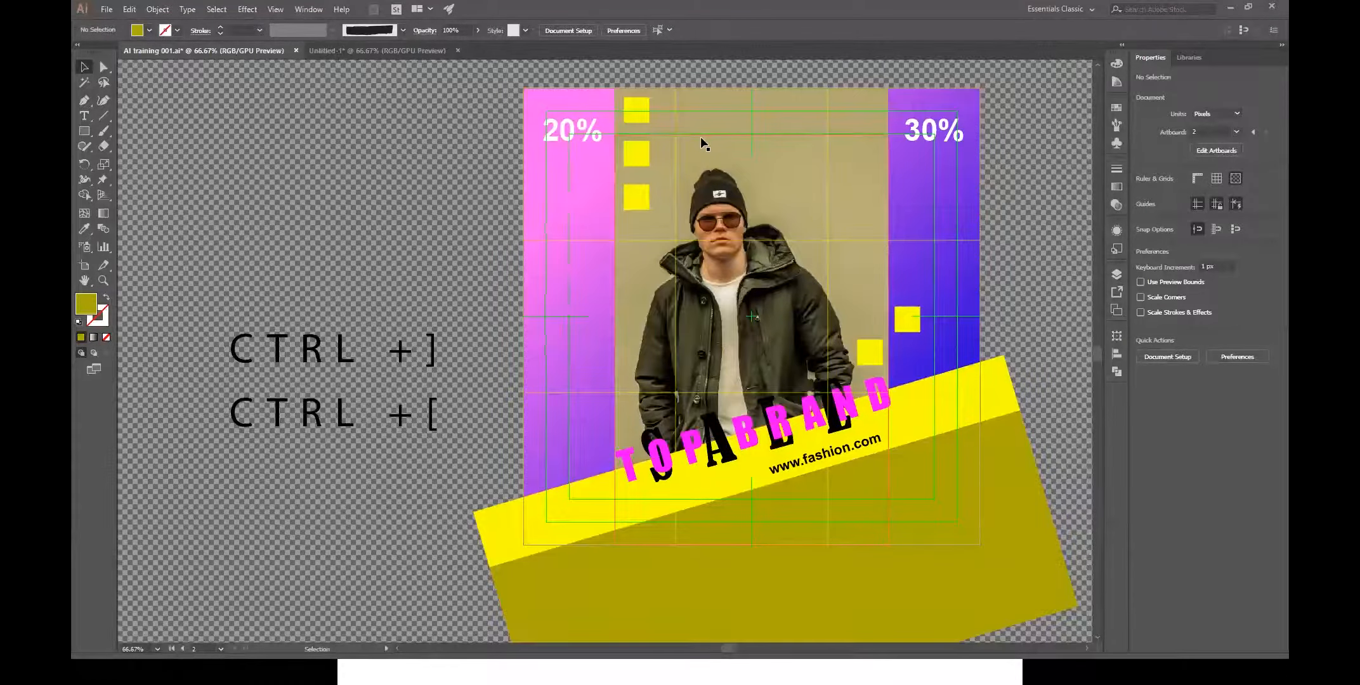
# - Draw a tall rectangle at the poster's top centre and fill it with the squares' yellow
pyautogui.moveTo(756, 302); pyautogui.dragTo(697, 297)
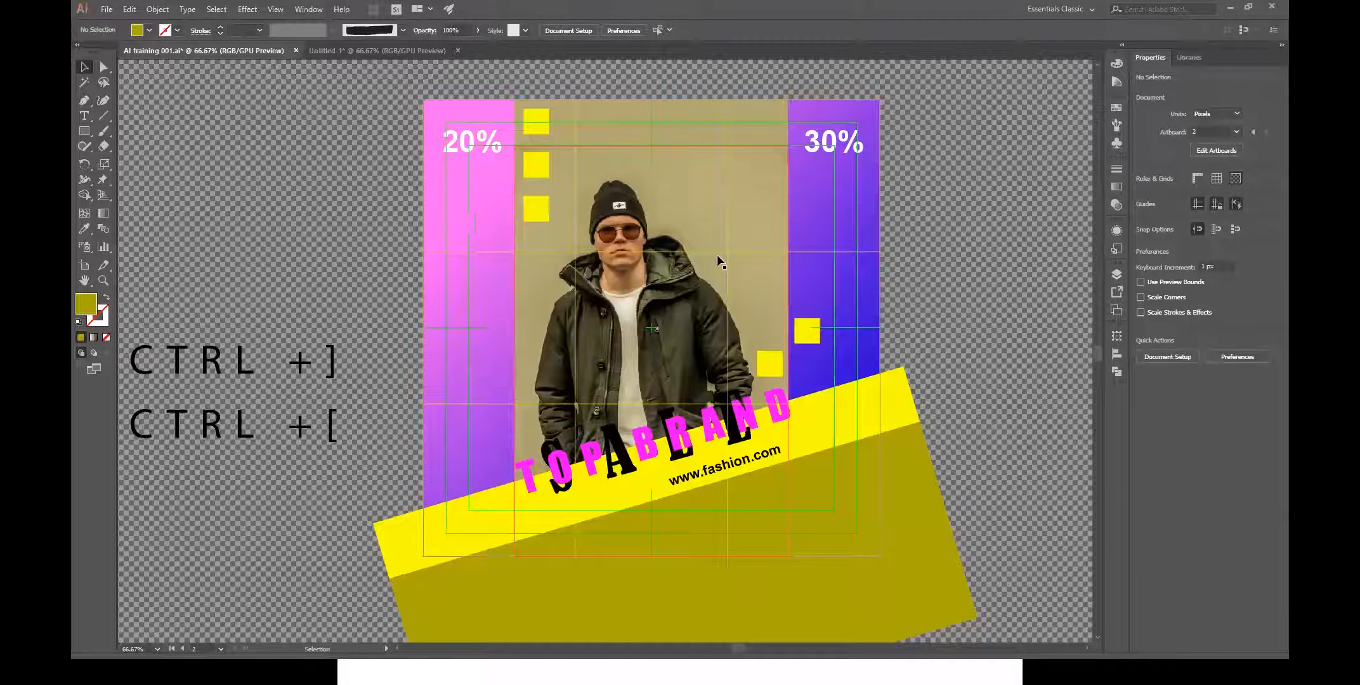
pyautogui.moveTo(82, 136); pyautogui.dragTo(151, 137)
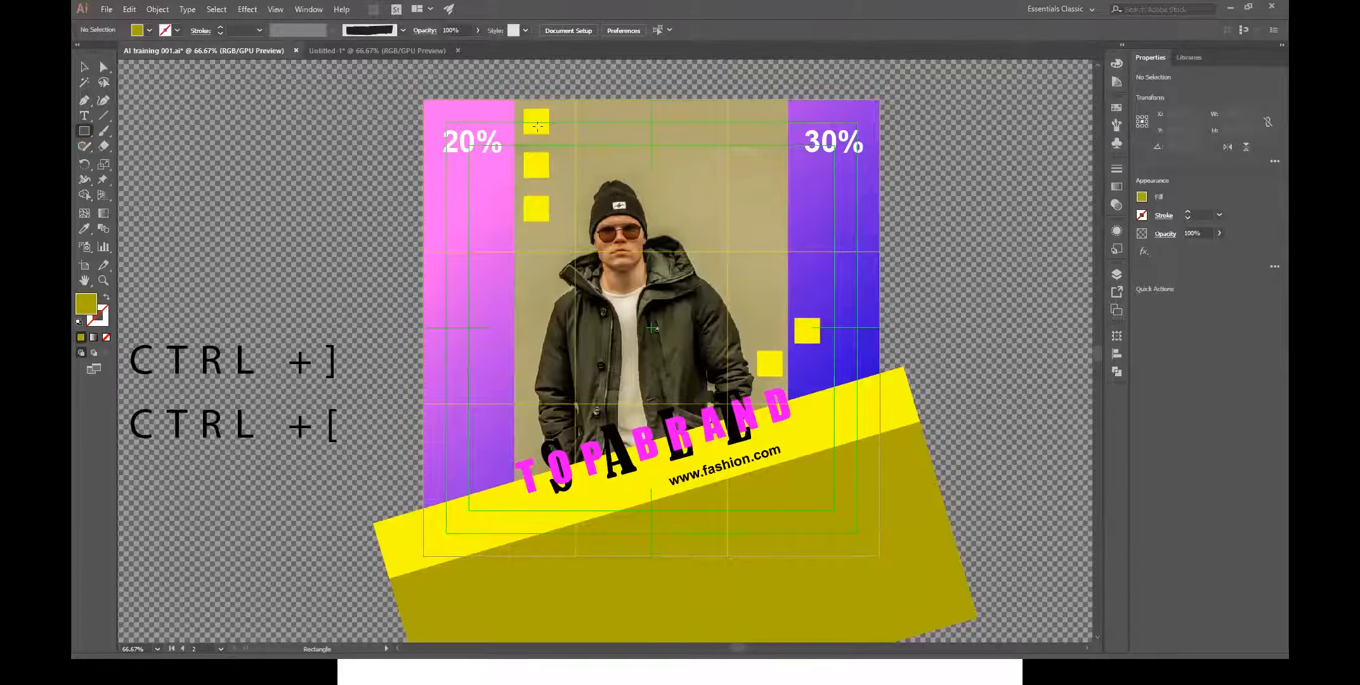
pyautogui.moveTo(674, 77); pyautogui.dragTo(769, 202)
pyautogui.press('i')
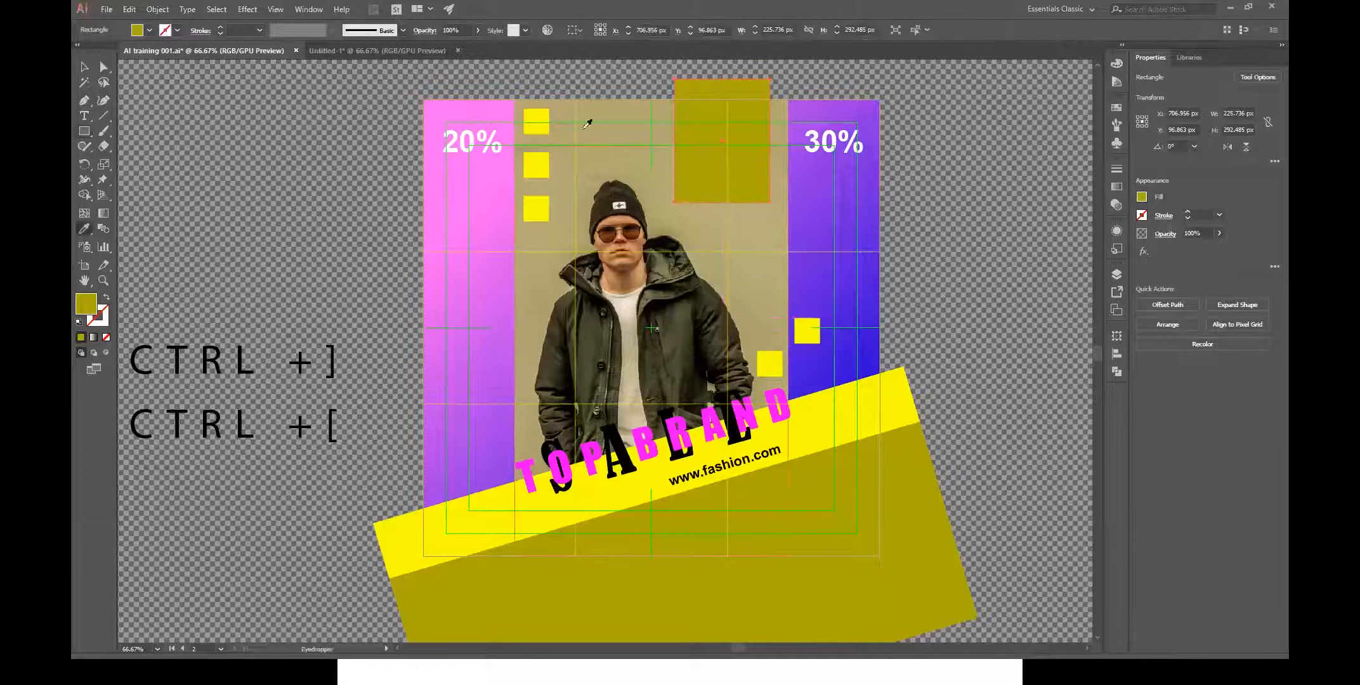
pyautogui.click(535, 120)
# - Add an anchor mid-way along the rectangle's bottom edge and pull it down into a point
pyautogui.click(84, 67)
pyautogui.click(104, 101)
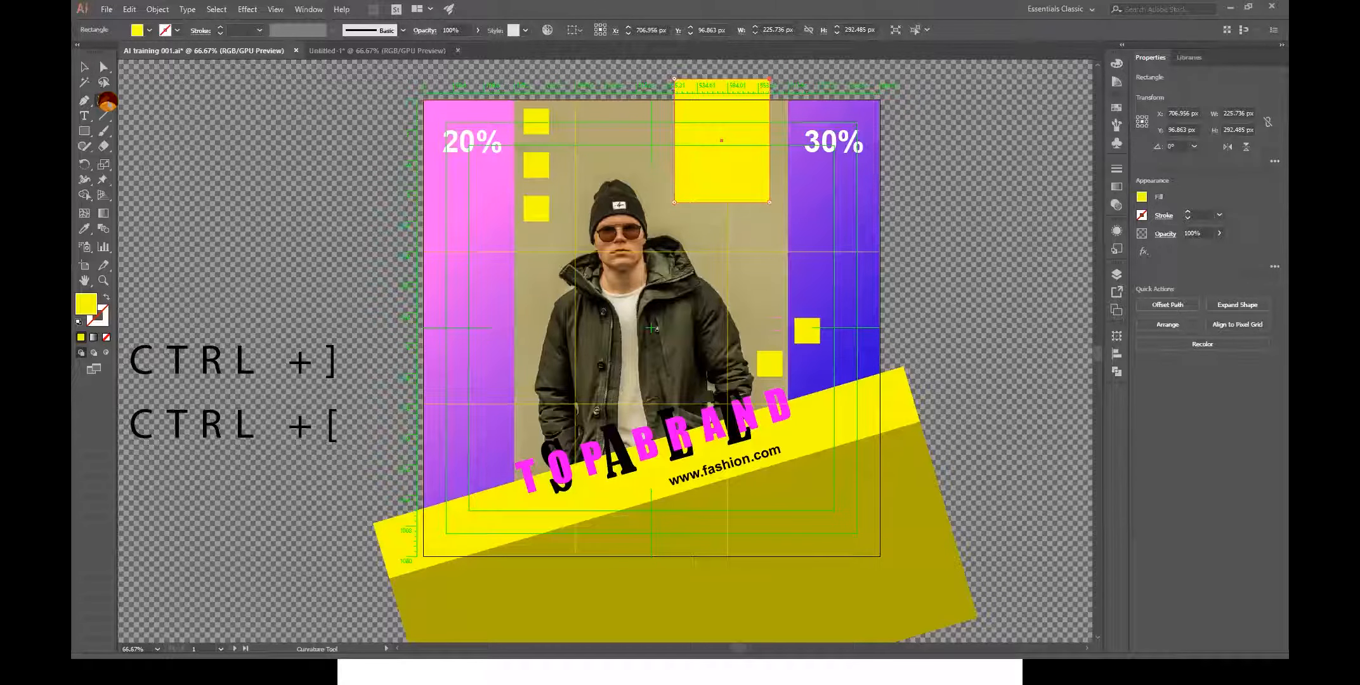
pyautogui.click(86, 102)
pyautogui.moveTo(87, 104); pyautogui.dragTo(152, 120)
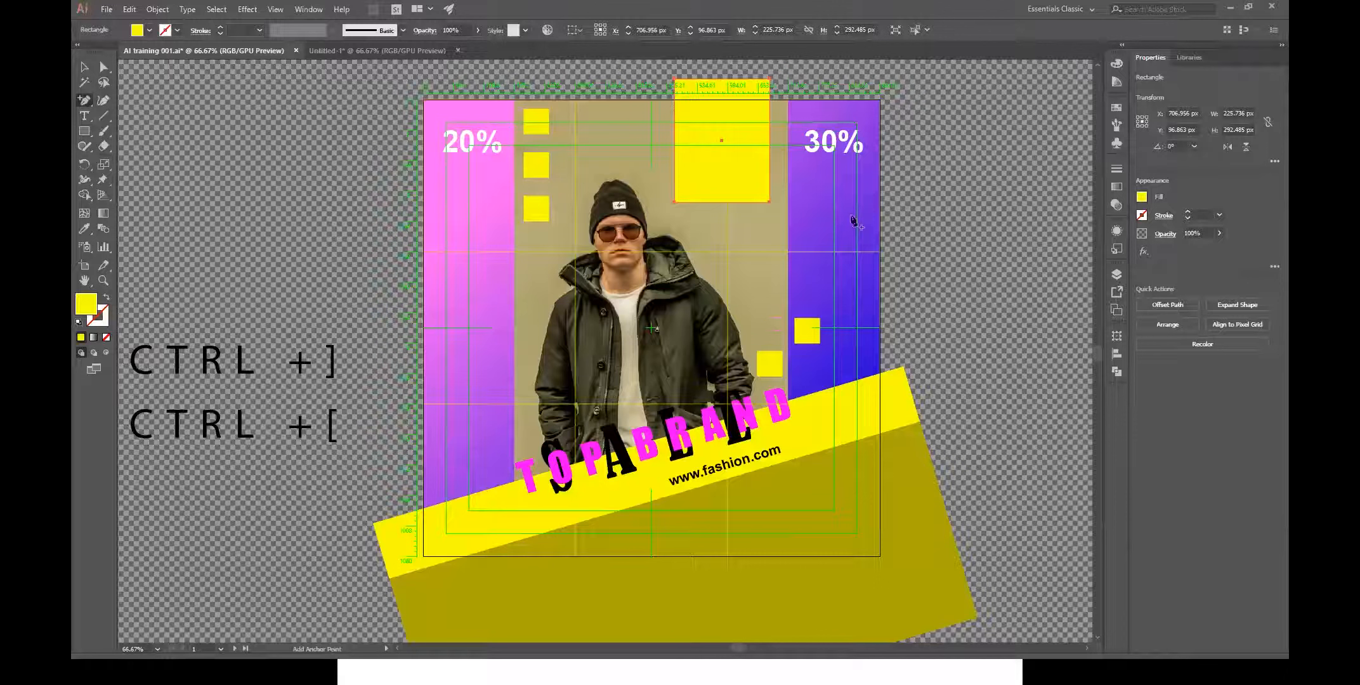
pyautogui.click(722, 202)
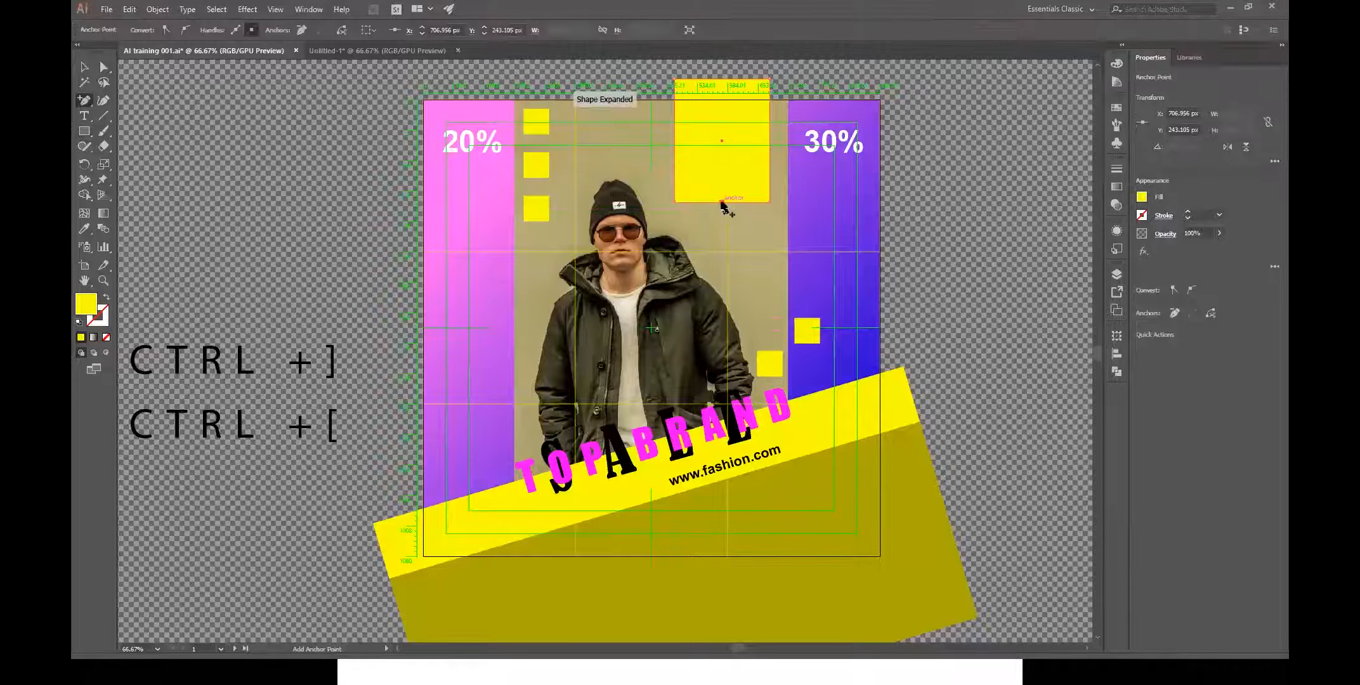
pyautogui.click(104, 68)
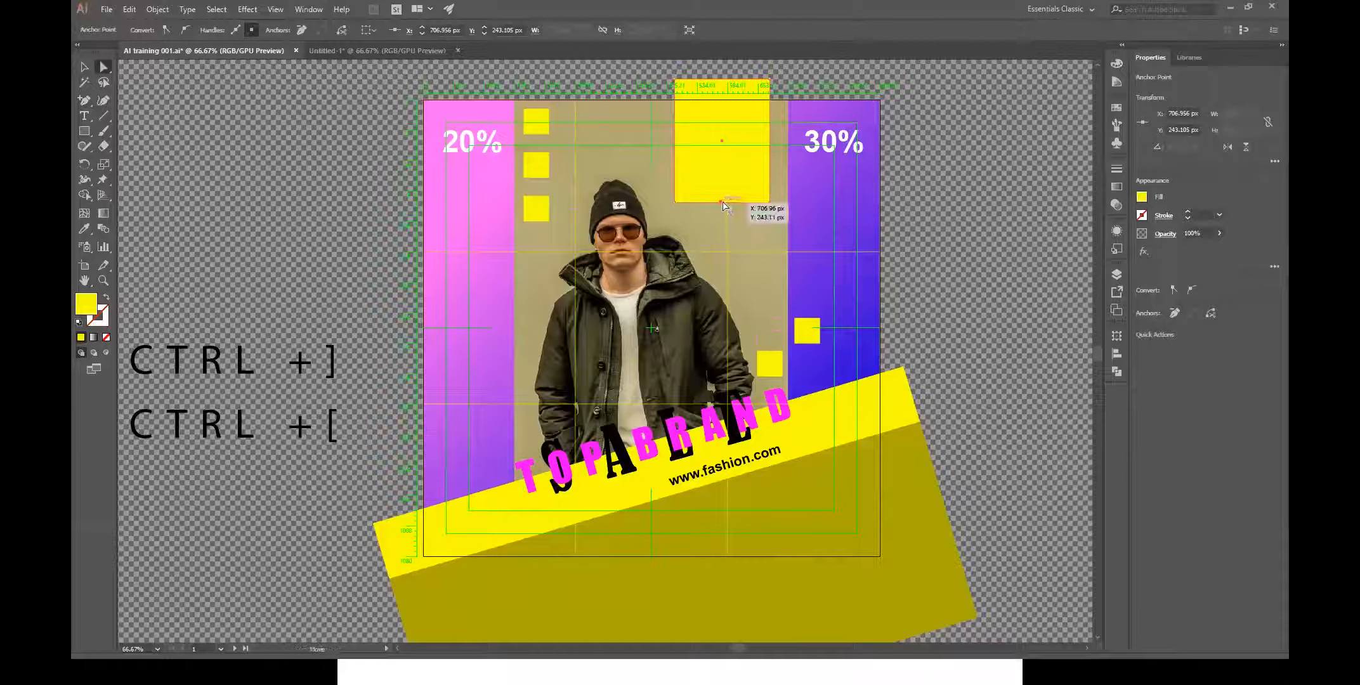
pyautogui.press('Down')
pyautogui.press('Down')
pyautogui.press('Down')
pyautogui.press('Down')
pyautogui.press('Down')
pyautogui.press('Down')
pyautogui.press('Down')
pyautogui.press('Down')
pyautogui.press('Down')
pyautogui.press('Down')
pyautogui.press('Down')
pyautogui.press('Down')
pyautogui.press('Down')
pyautogui.press('Down')
pyautogui.press('Down')
pyautogui.press('Down')
pyautogui.press('Down')
pyautogui.press('Down')
pyautogui.press('Down')
pyautogui.press('Down')
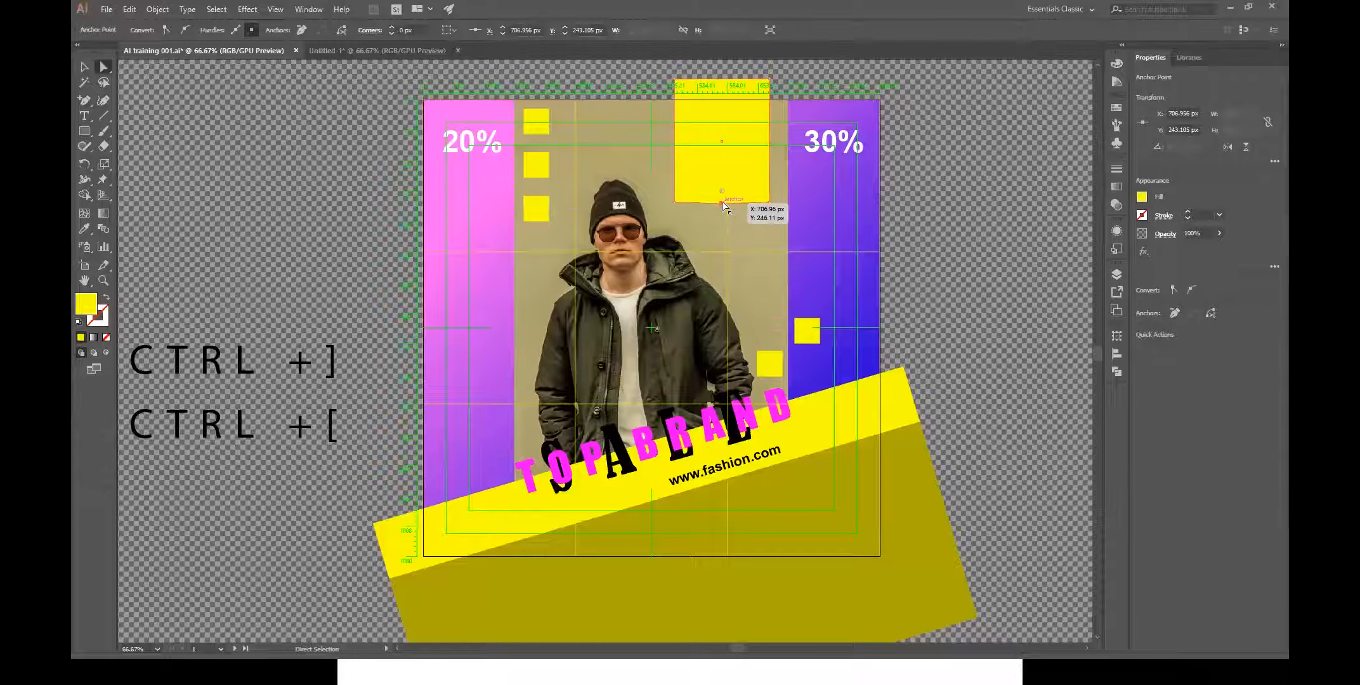
pyautogui.press('Down')
pyautogui.press('Down')
pyautogui.press('Down')
pyautogui.press('Down')
pyautogui.press('Down')
pyautogui.press('Down')
pyautogui.press('Down')
pyautogui.press('Down')
pyautogui.press('Down')
pyautogui.press('Down')
pyautogui.press('Down')
pyautogui.press('Down')
pyautogui.press('Down')
pyautogui.press('Down')
pyautogui.press('Down')
pyautogui.press('Down')
pyautogui.press('Down')
pyautogui.press('Down')
pyautogui.press('Down')
pyautogui.press('Down')
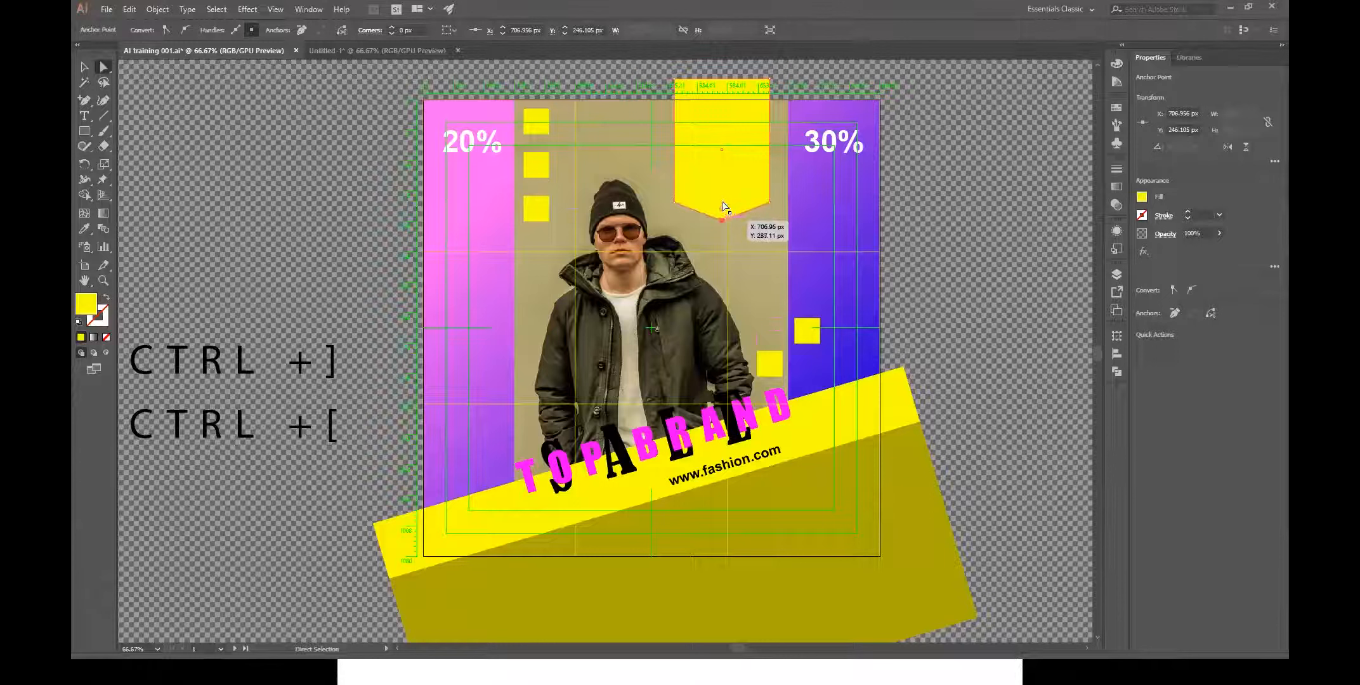
pyautogui.moveTo(726, 207); pyautogui.dragTo(728, 213)
# - Move the pennant up so it hangs from the poster's top edge
pyautogui.click(85, 63)
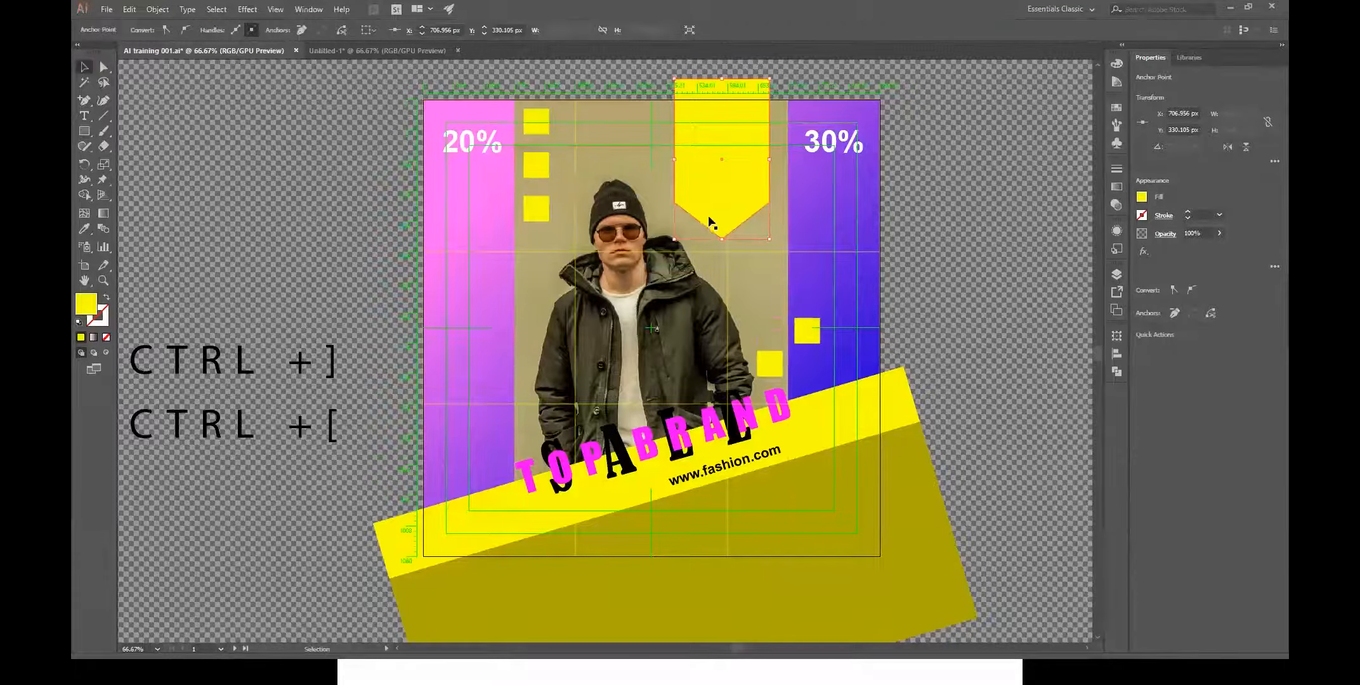
pyautogui.moveTo(675, 238); pyautogui.dragTo(754, 155)
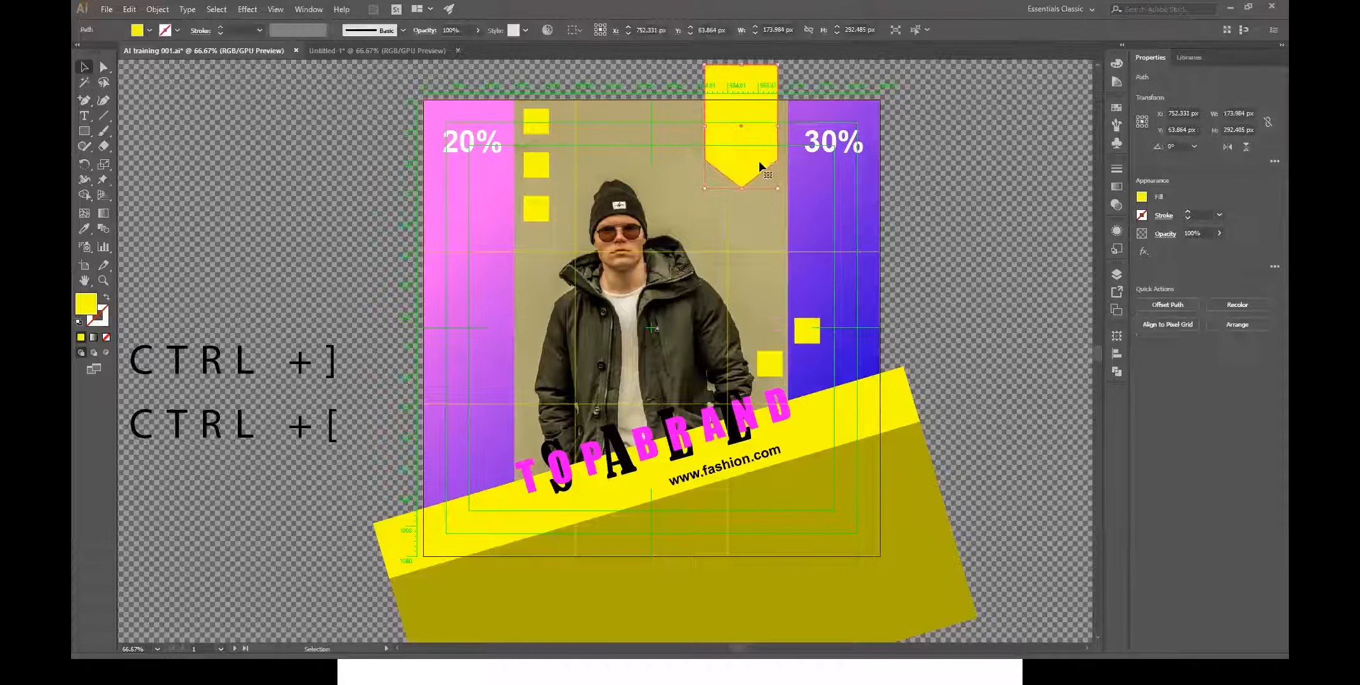
pyautogui.click(966, 248)
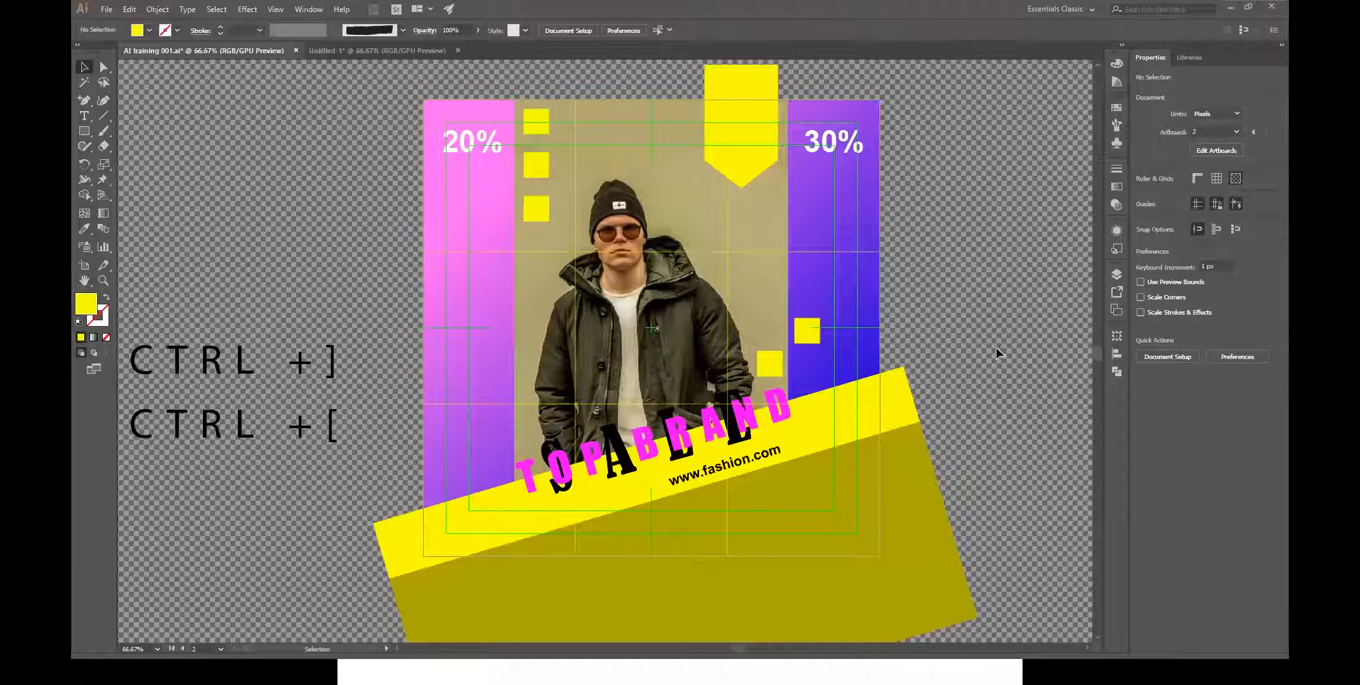
# - Return to the PowerPoint slide show and advance to the 2. ADOBE PHOTOSHOP slide
pyautogui.hotkey('alt', 'Tab')
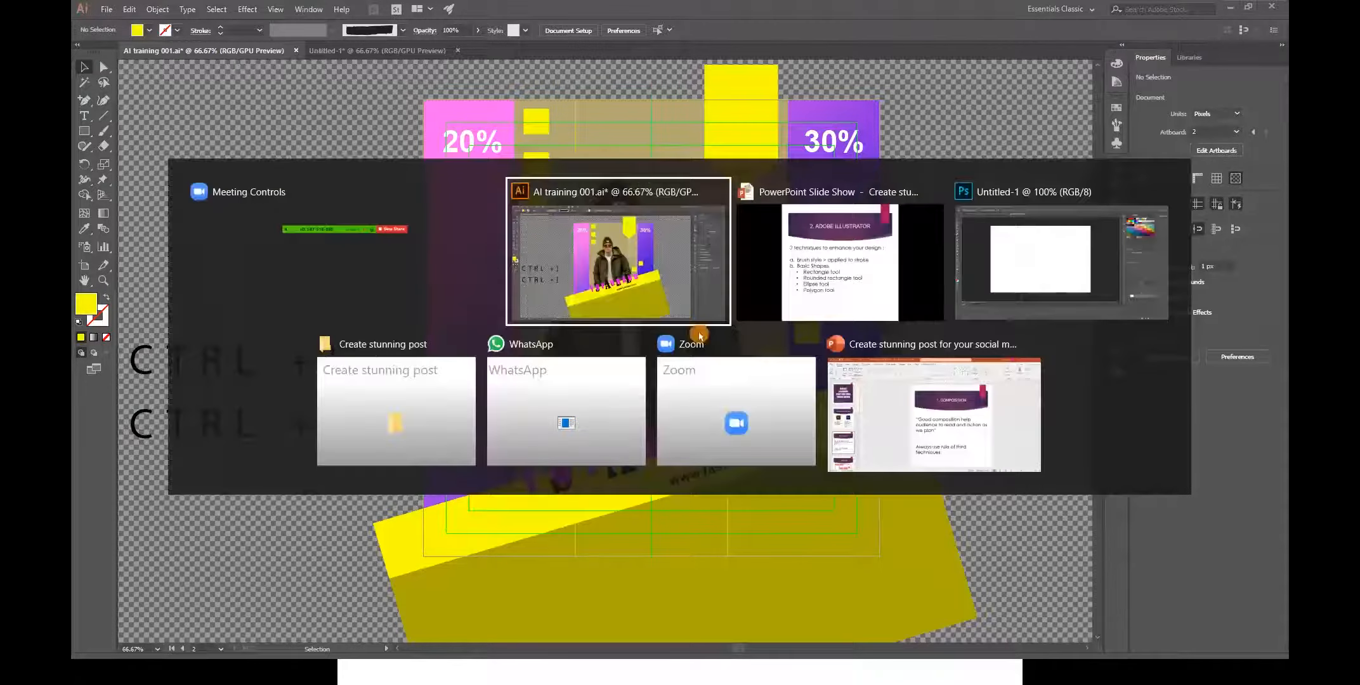
pyautogui.click(878, 301)
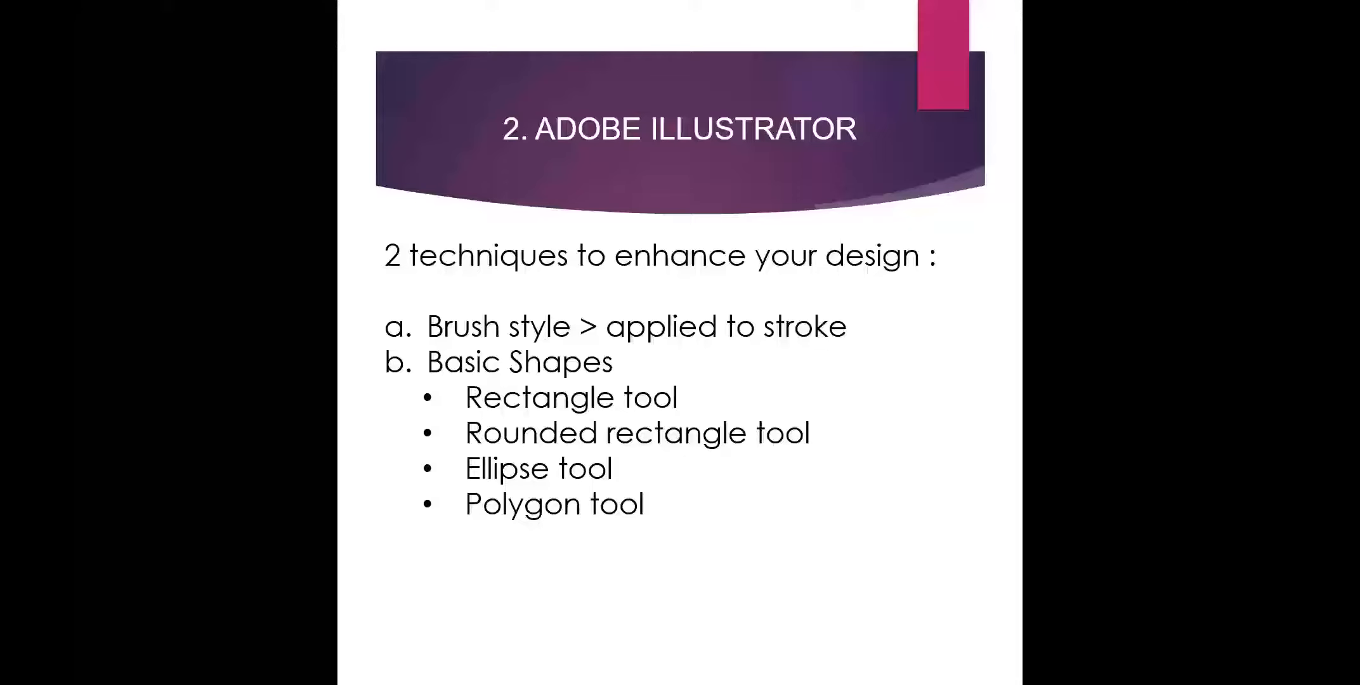
pyautogui.press('Right')
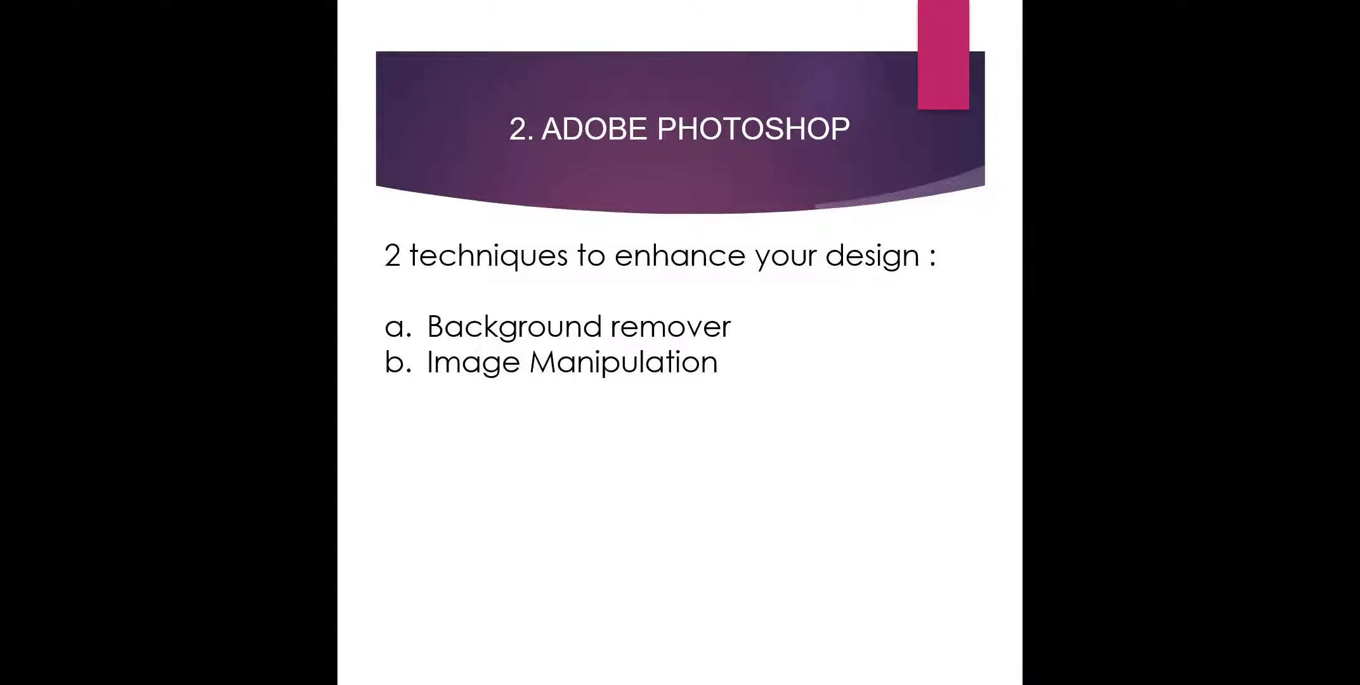
pyautogui.hotkey('alt', 'Tab')
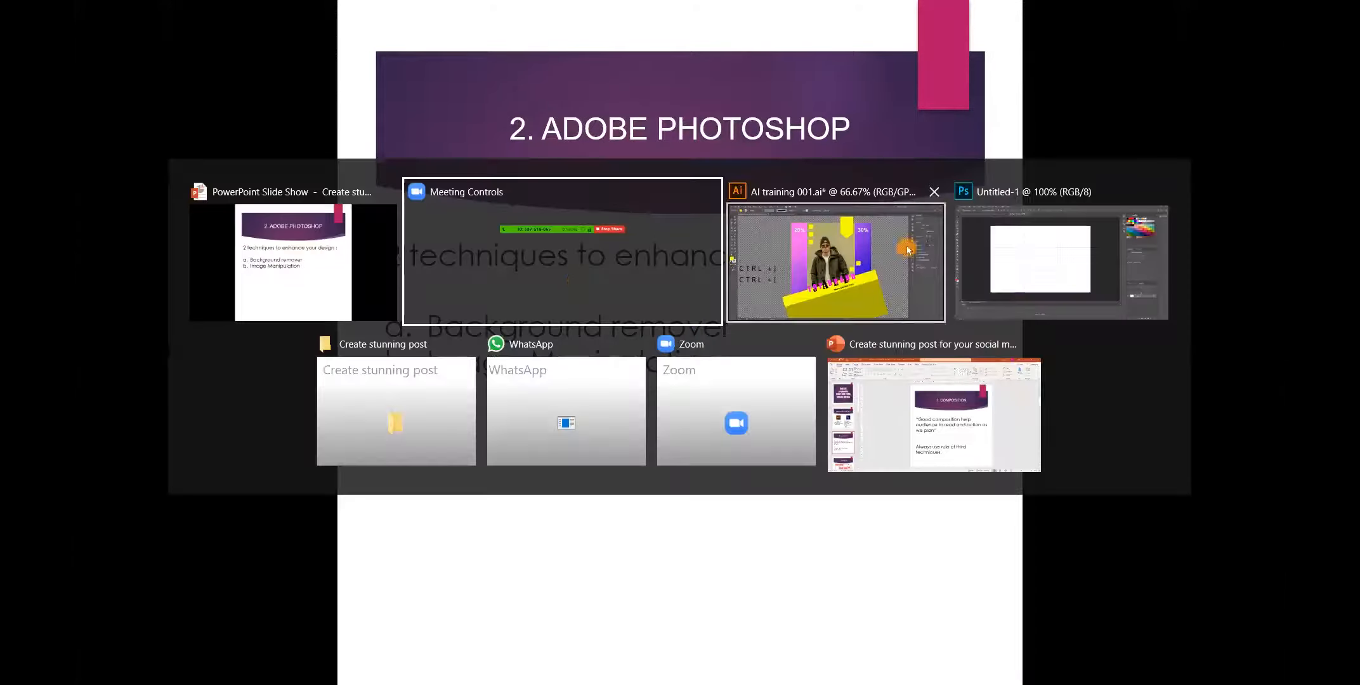
# - Close Untitled-1, then zoom and pan PS training 001.psd to show the beanie photo
pyautogui.click(1000, 273)
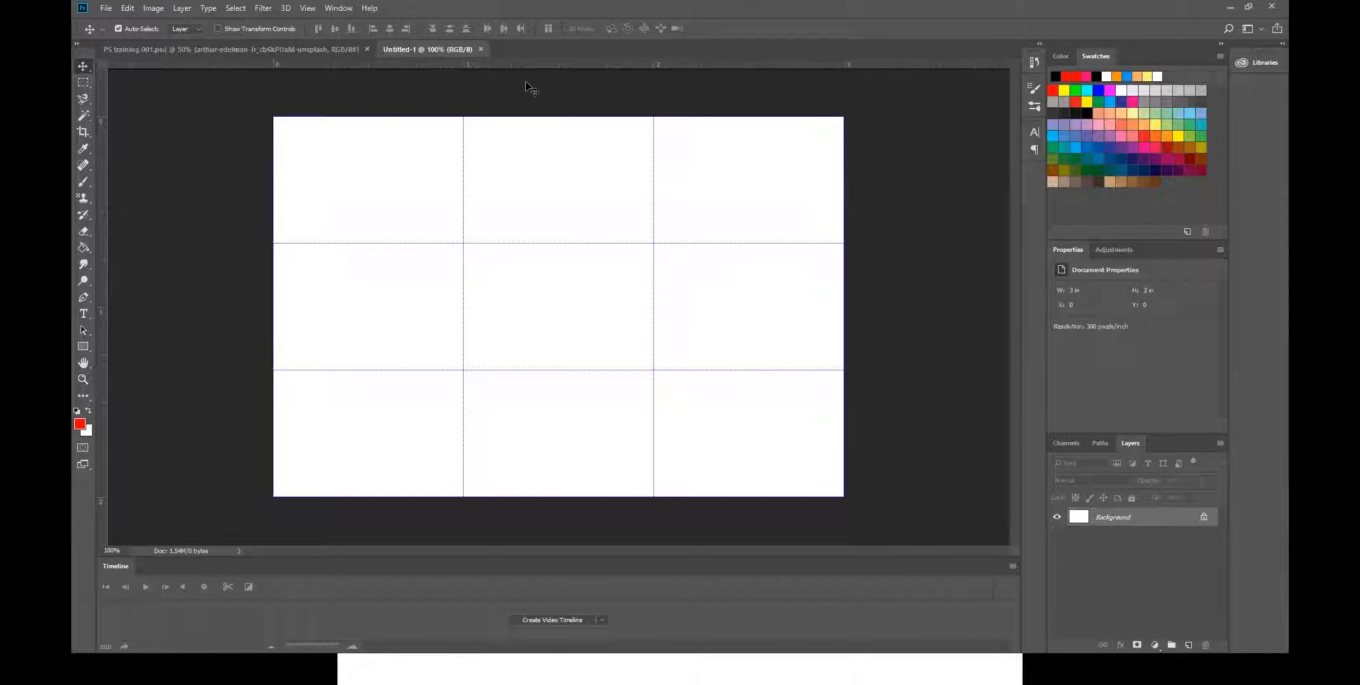
pyautogui.click(480, 49)
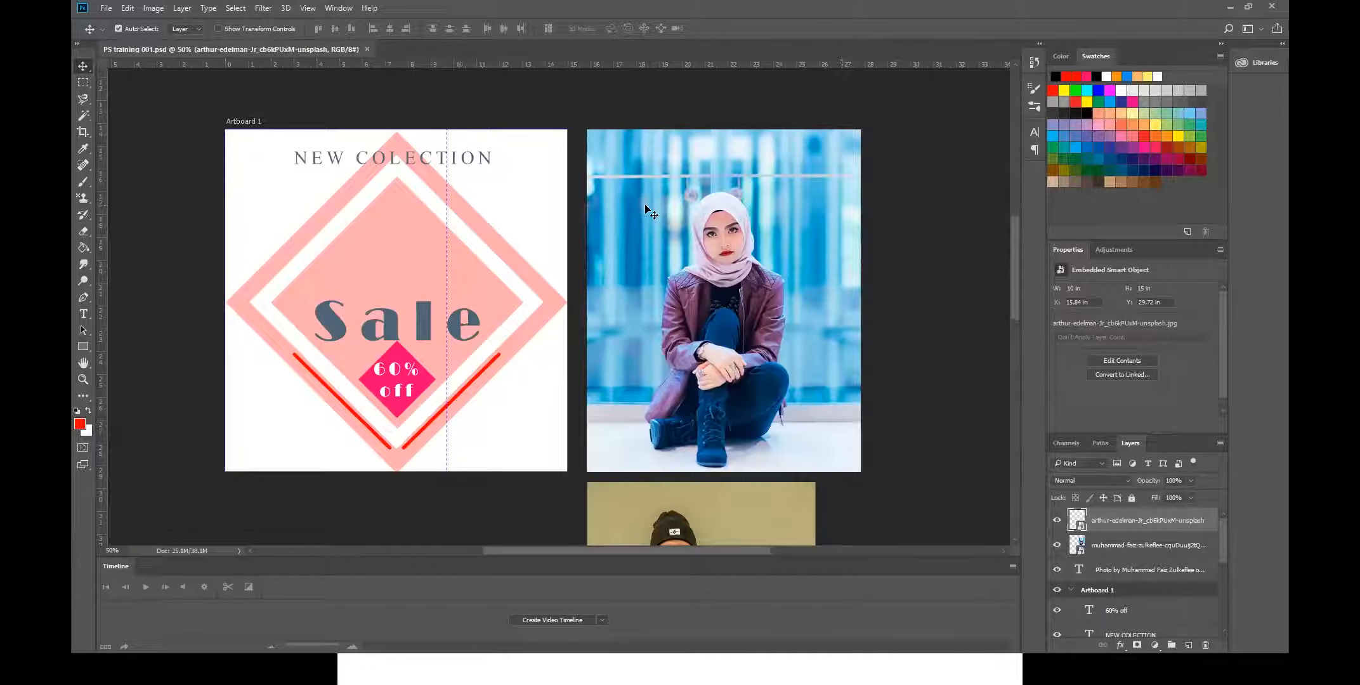
pyautogui.moveTo(365, 273); pyautogui.dragTo(407, 273)
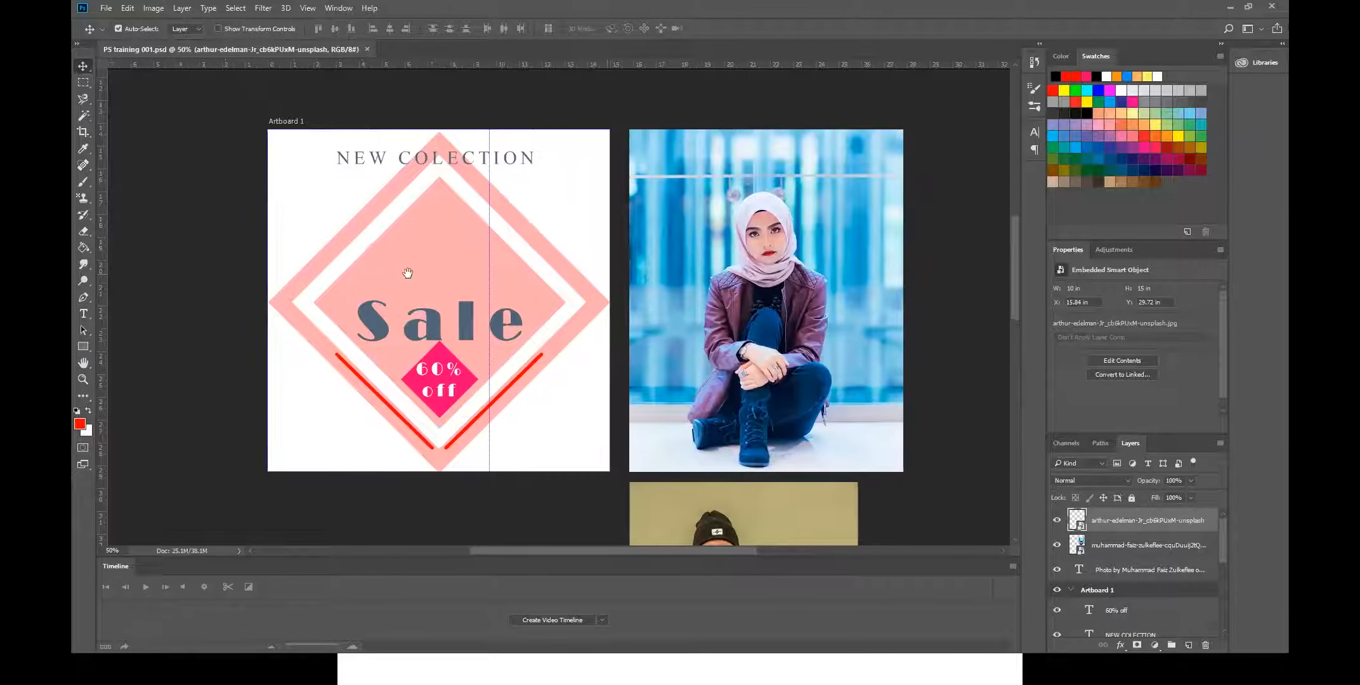
pyautogui.hotkey('ctrl', '+')
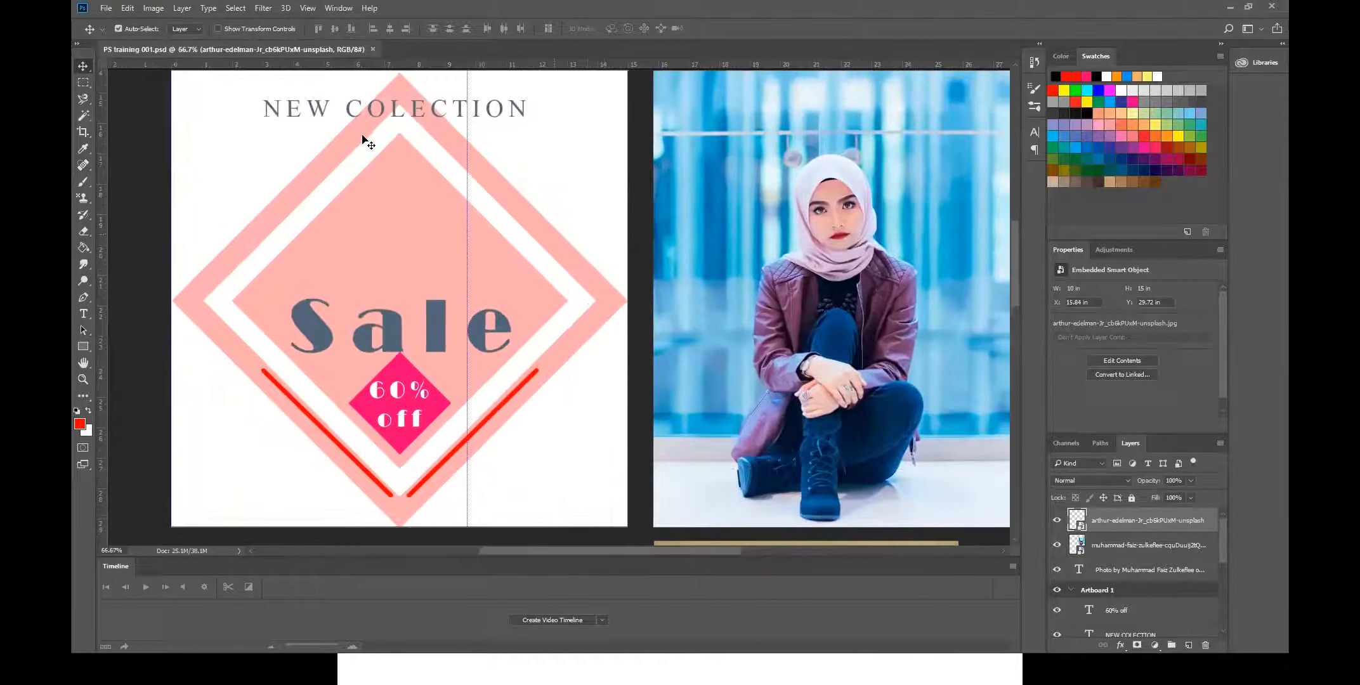
pyautogui.moveTo(410, 200); pyautogui.dragTo(425, 206)
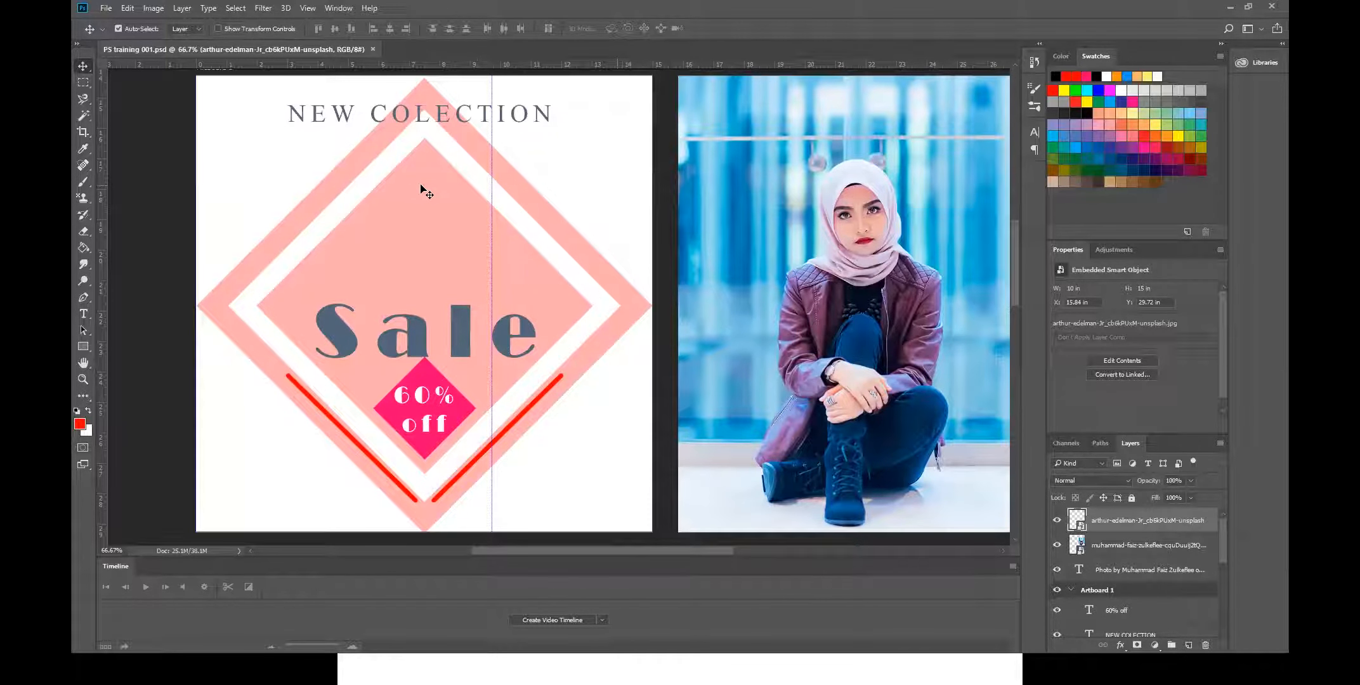
pyautogui.hscroll(3, 690, 211)
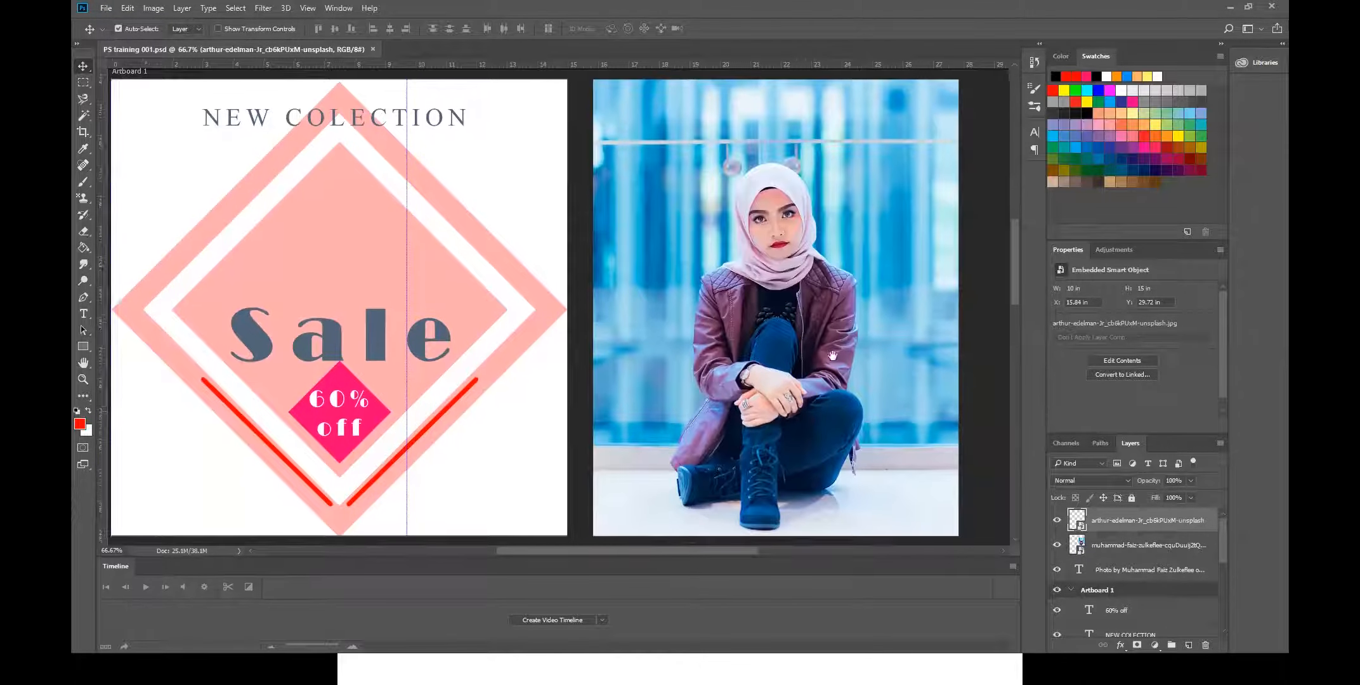
pyautogui.scroll(-5, 843, 412)
pyautogui.moveTo(830, 322); pyautogui.dragTo(769, 195)
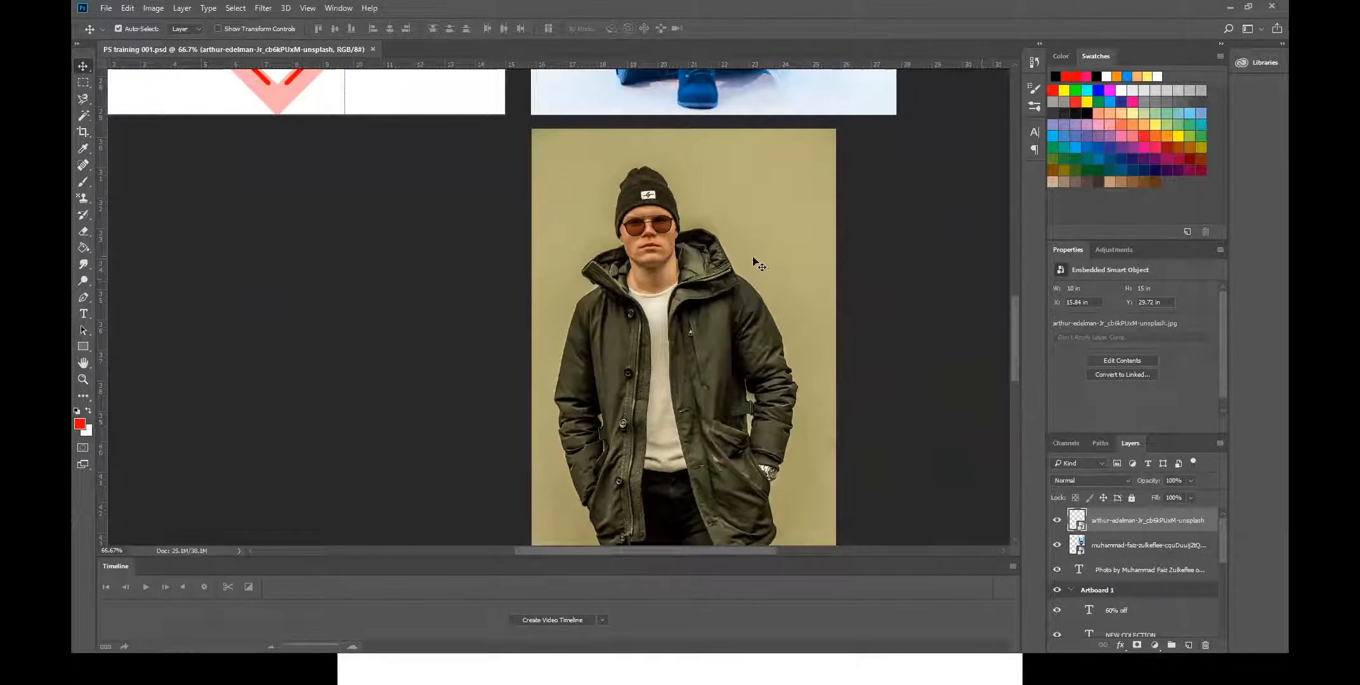
# - Try a Magic Wand selection of the beanie photo's beige backdrop, then deselect it
pyautogui.click(81, 118)
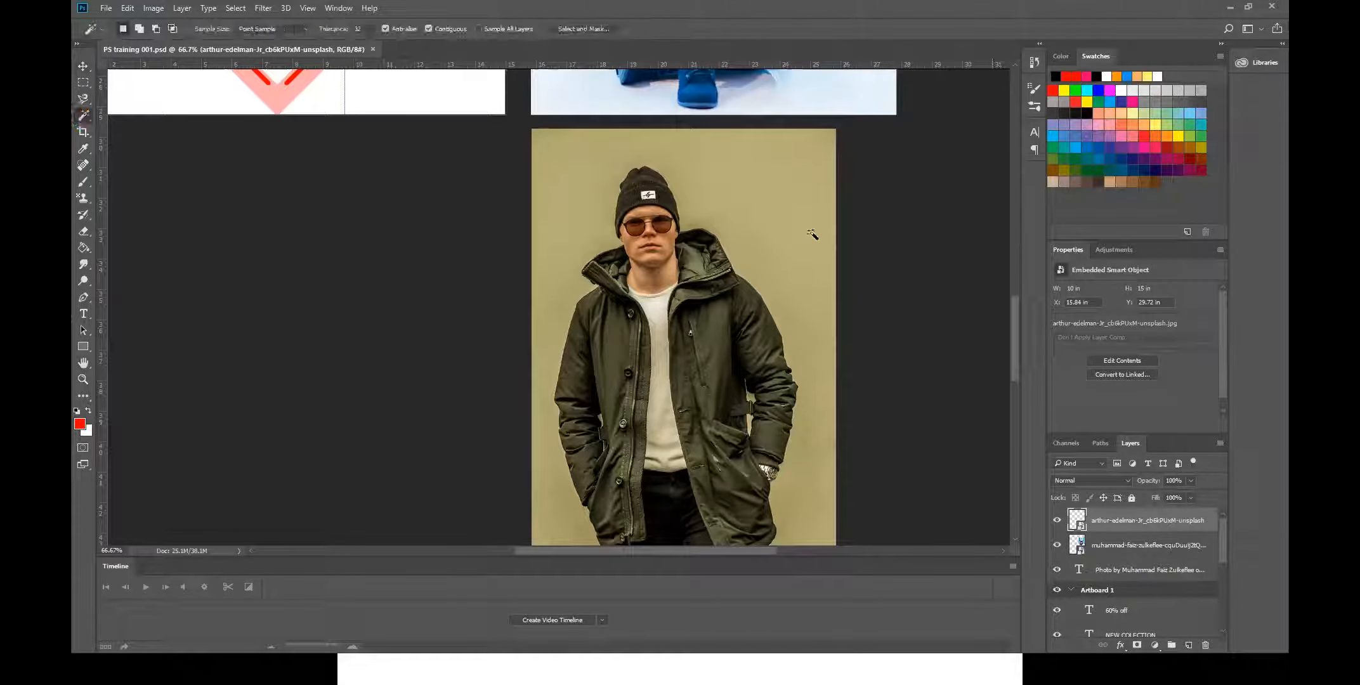
pyautogui.click(752, 184)
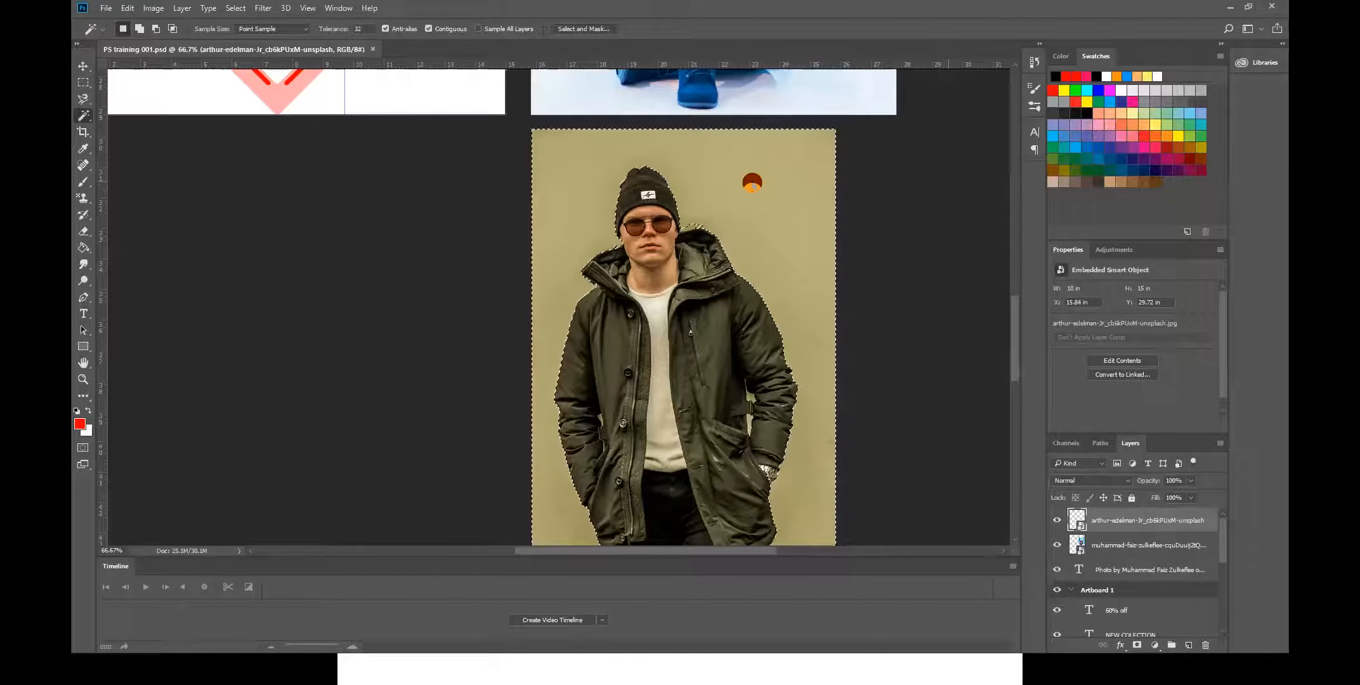
pyautogui.hotkey('ctrl', 'd')
# - Enlarge the Layers panel and apply the Eraser to the photo's smart object
pyautogui.moveTo(1170, 436); pyautogui.dragTo(1174, 339)
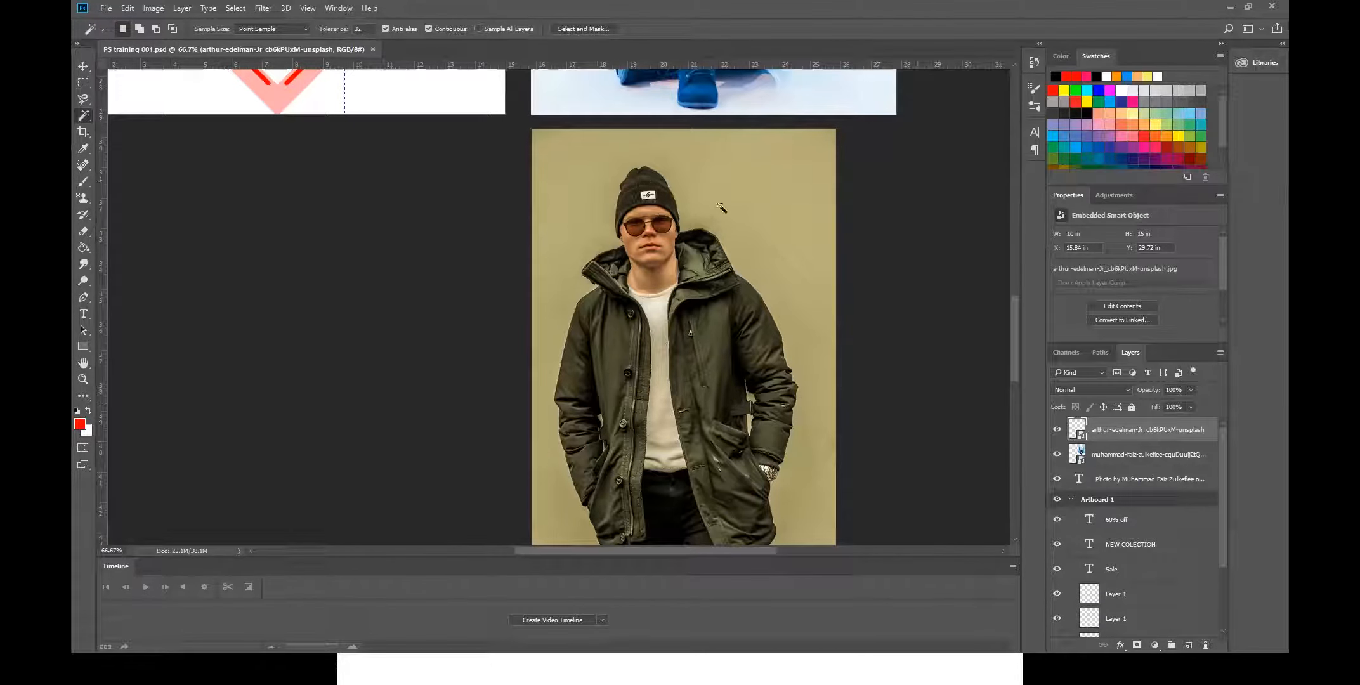
pyautogui.click(83, 66)
pyautogui.click(1259, 406)
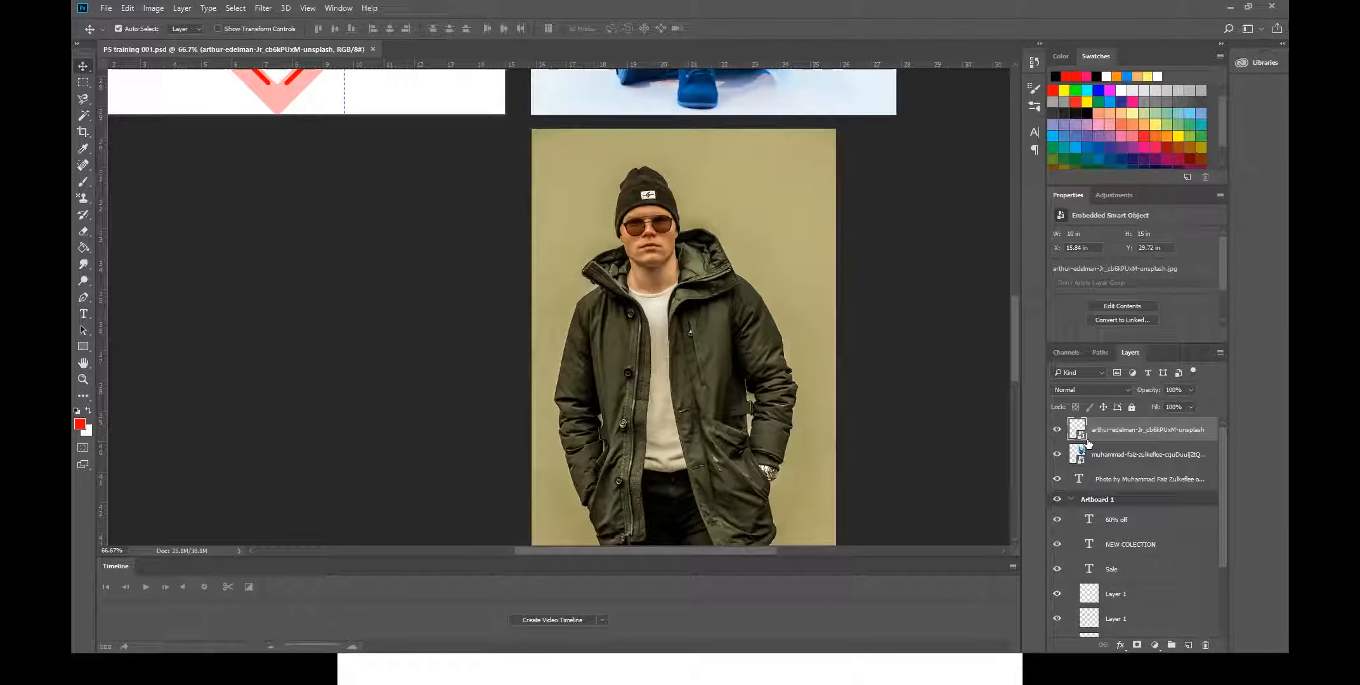
pyautogui.press('ctrl')
pyautogui.press('ctrl')
pyautogui.press('ctrl')
pyautogui.press('ctrl')
pyautogui.click(83, 231)
pyautogui.click(810, 220)
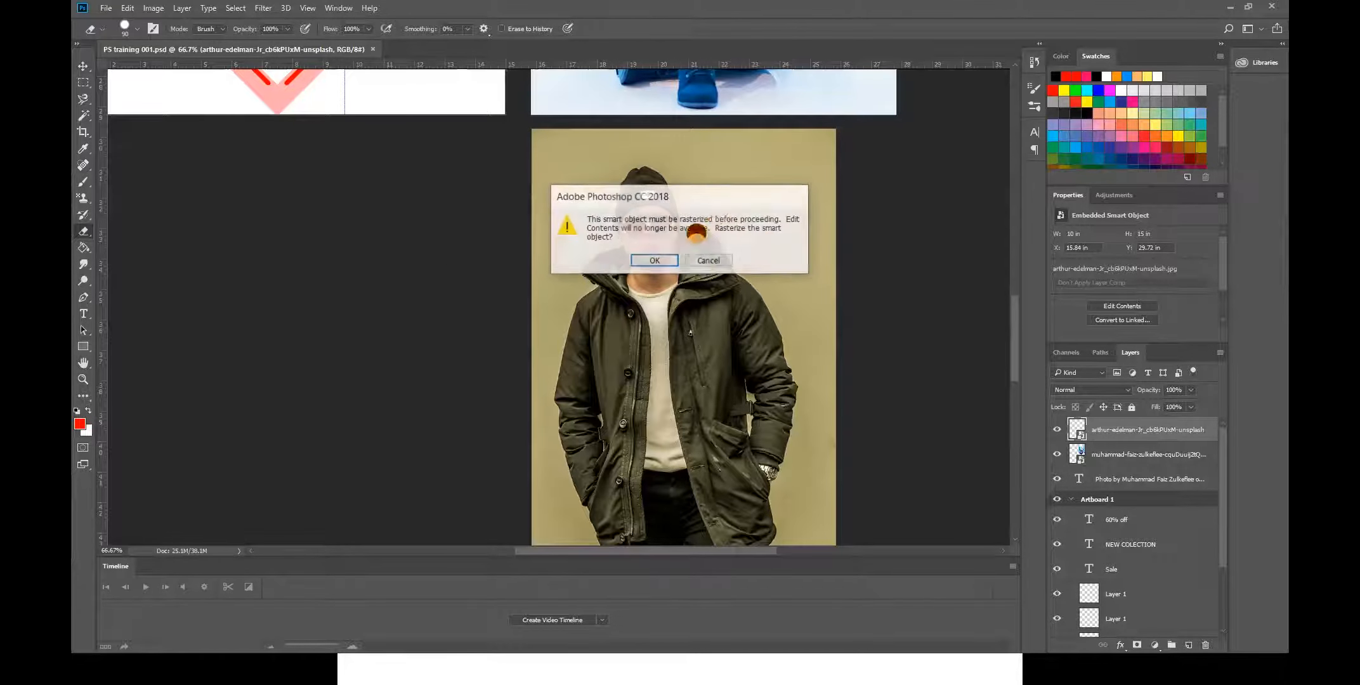
# - Rasterize the top photo's smart object and the second photo layer
pyautogui.click(657, 260)
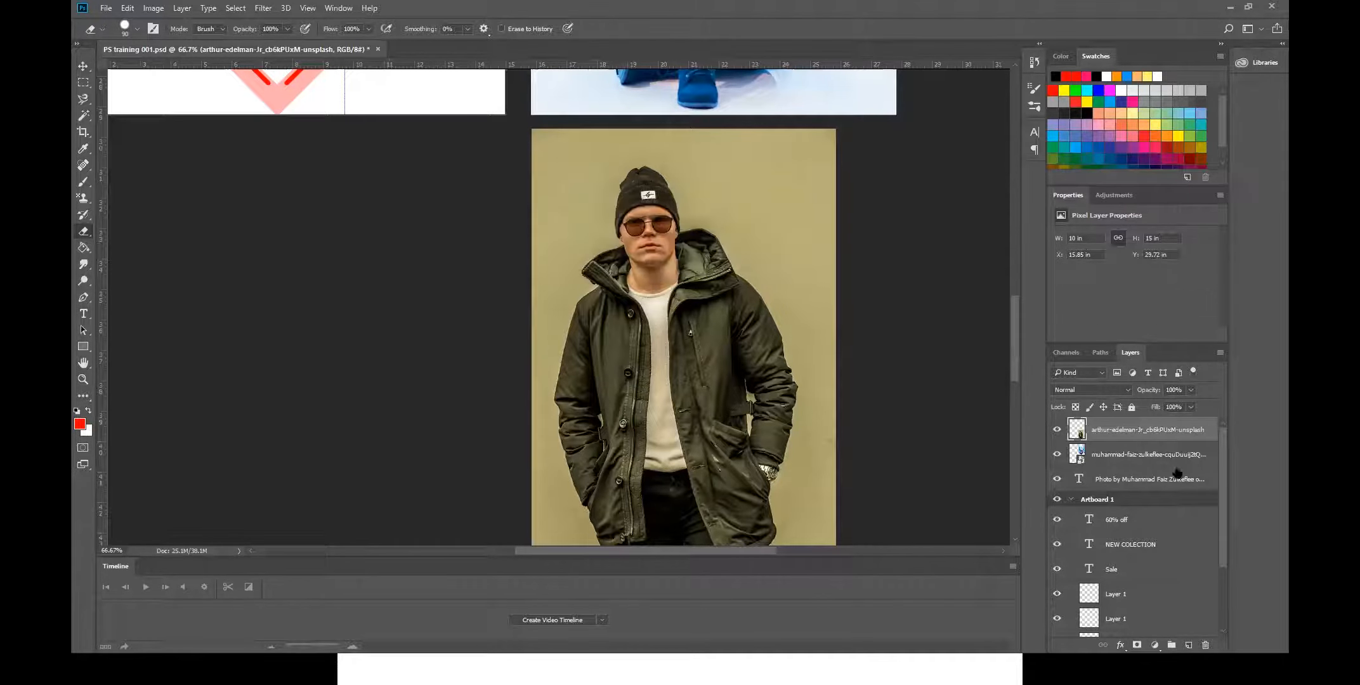
pyautogui.rightClick(1154, 433)
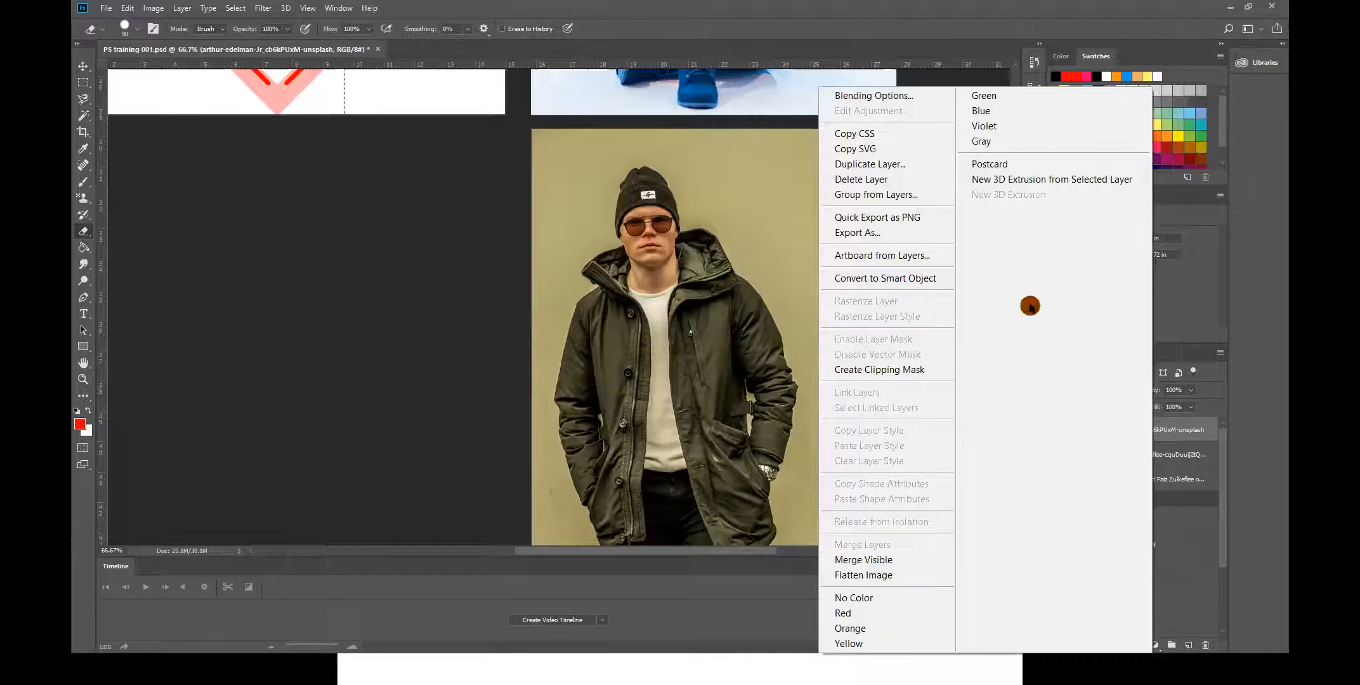
pyautogui.click(770, 249)
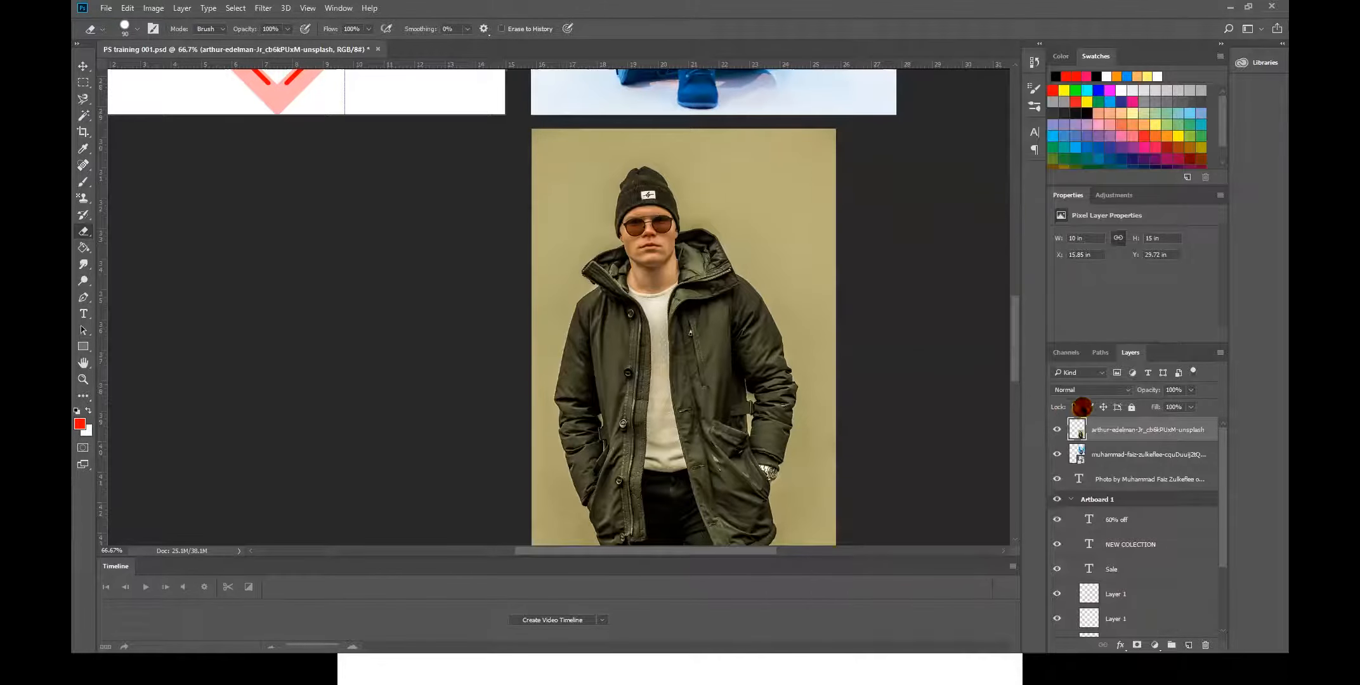
pyautogui.rightClick(1117, 434)
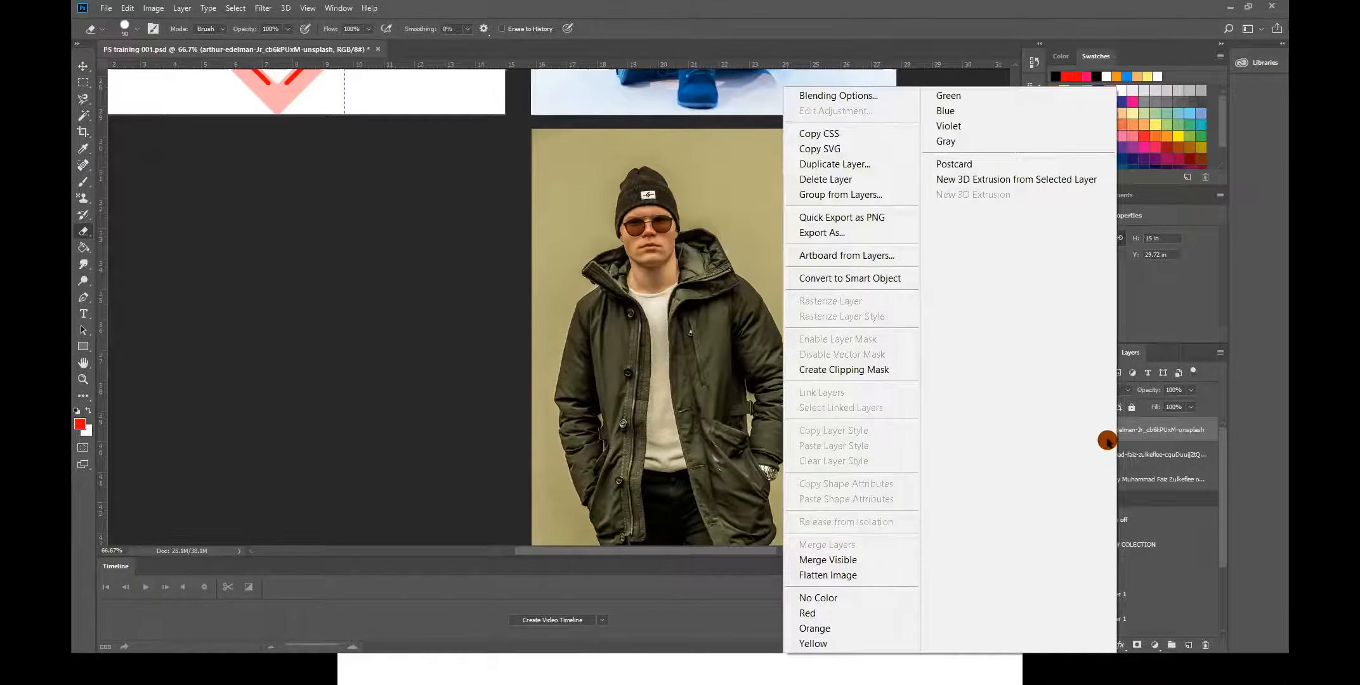
pyautogui.click(85, 64)
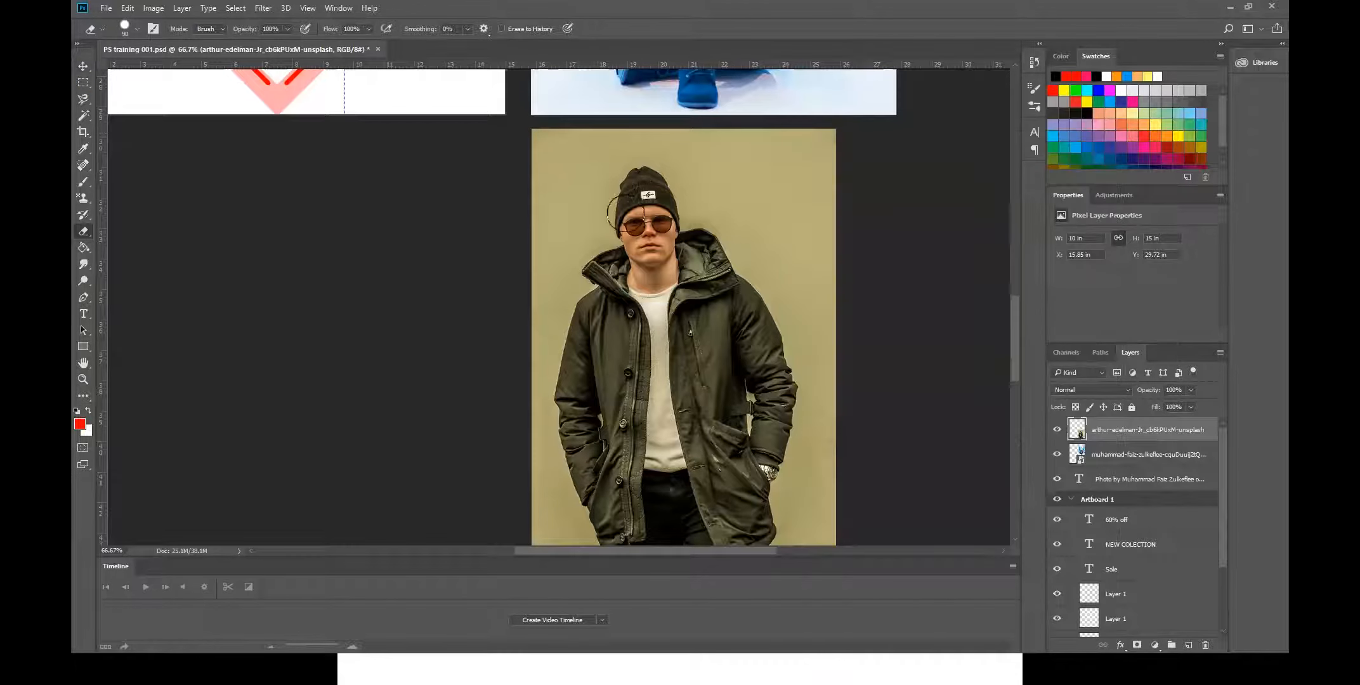
pyautogui.rightClick(1104, 429)
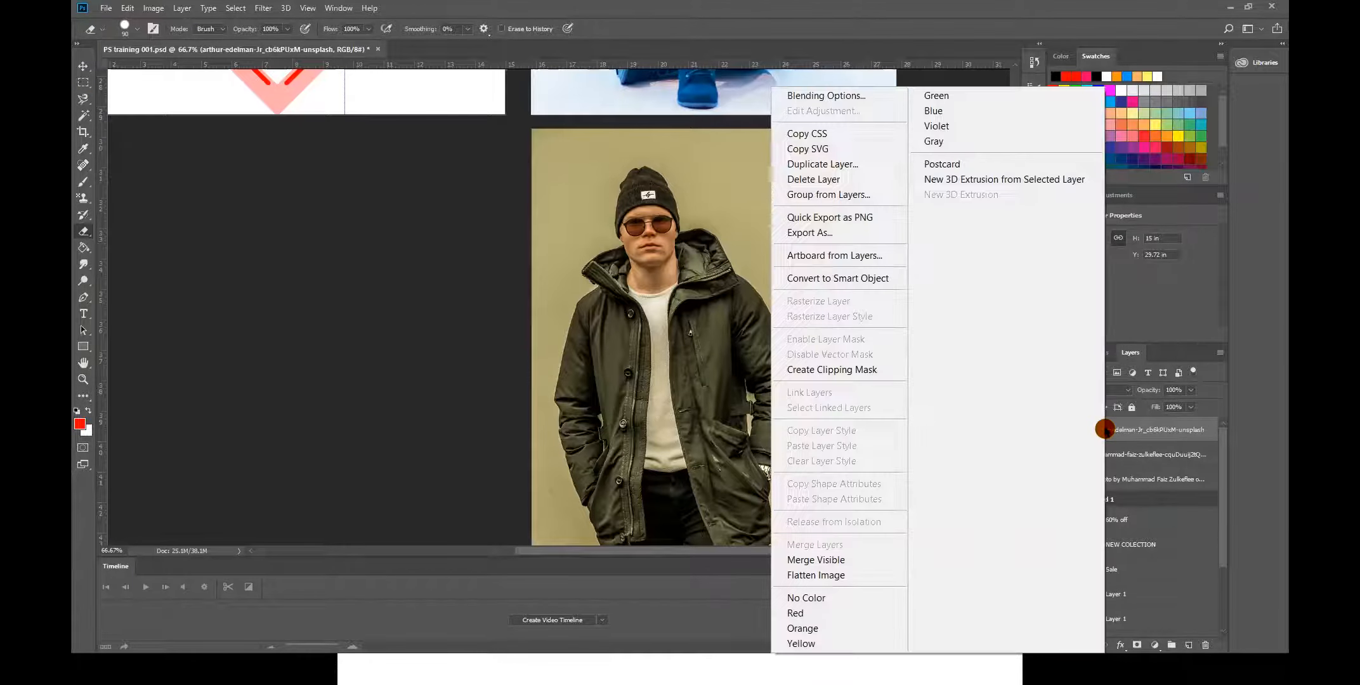
pyautogui.click(1188, 436)
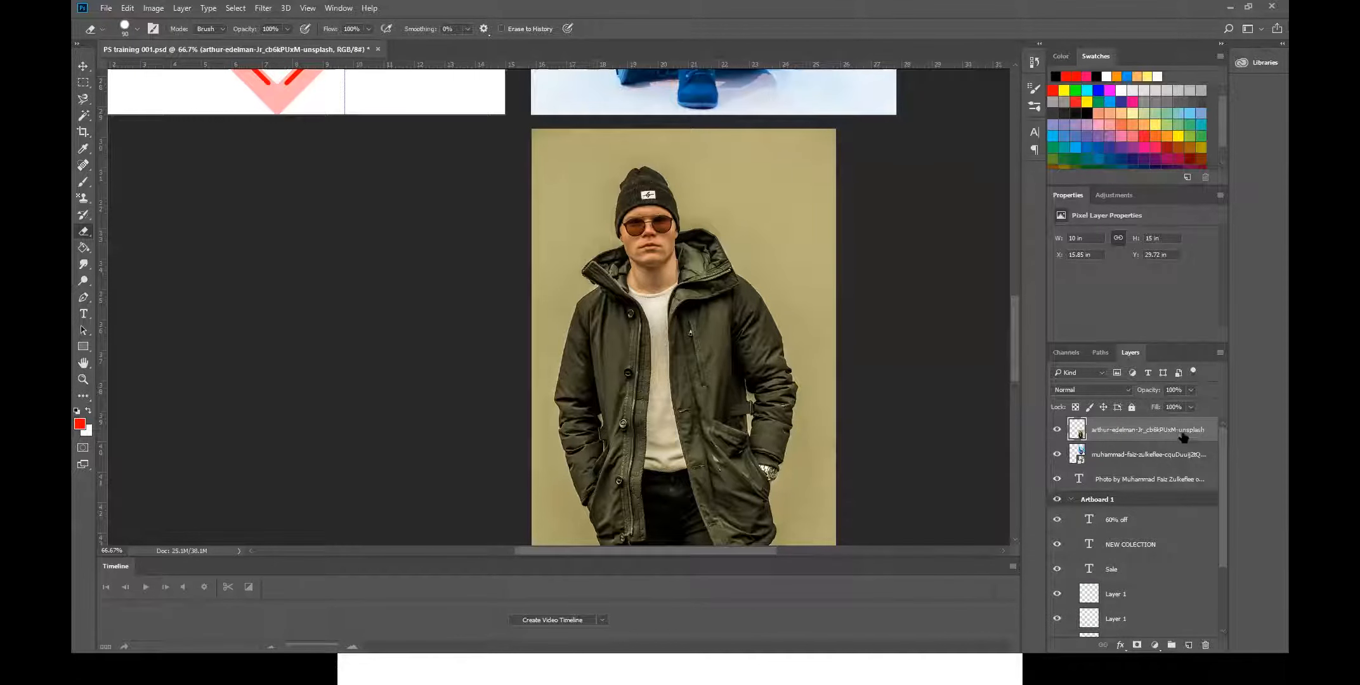
pyautogui.click(1107, 457)
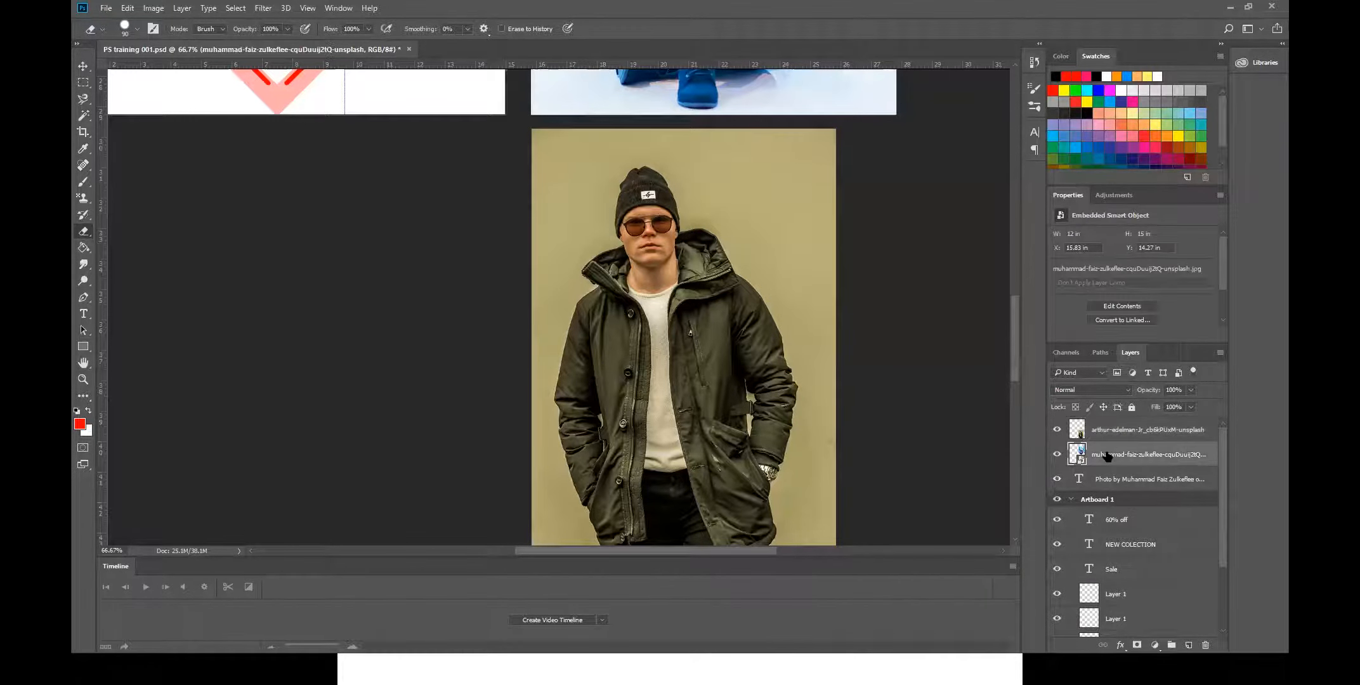
pyautogui.rightClick(1106, 455)
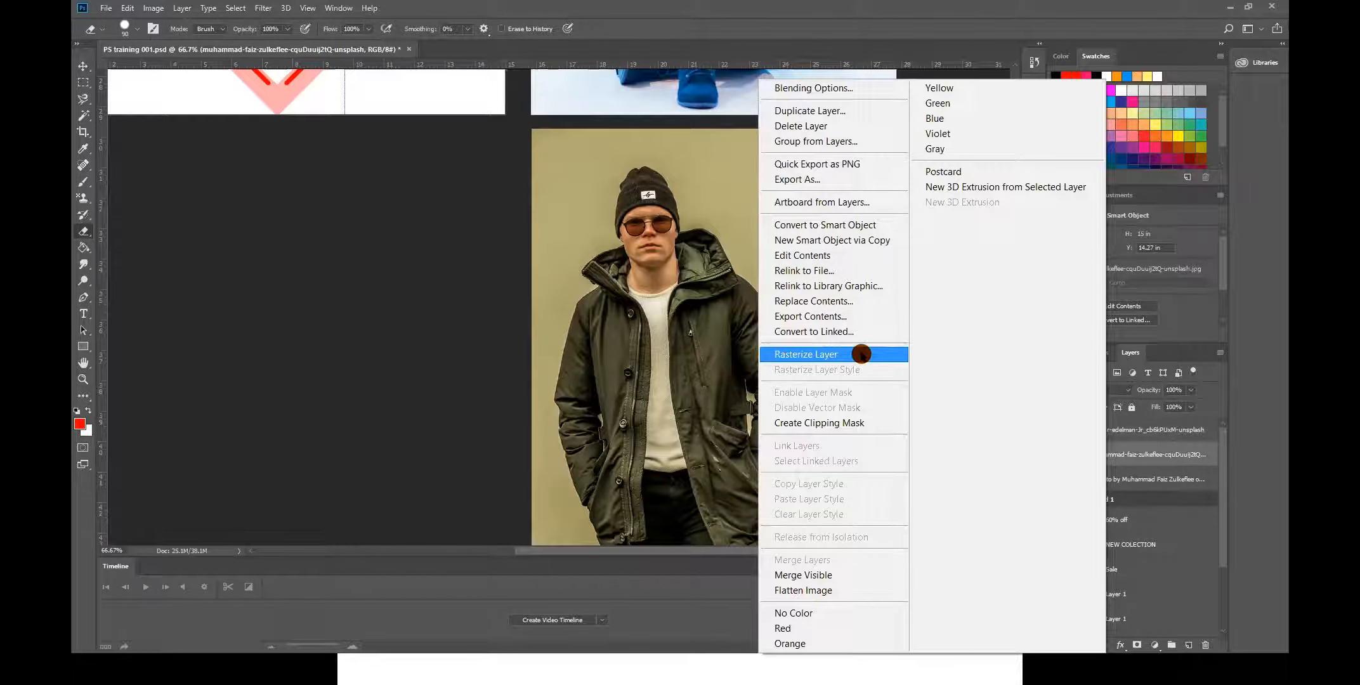
pyautogui.click(861, 354)
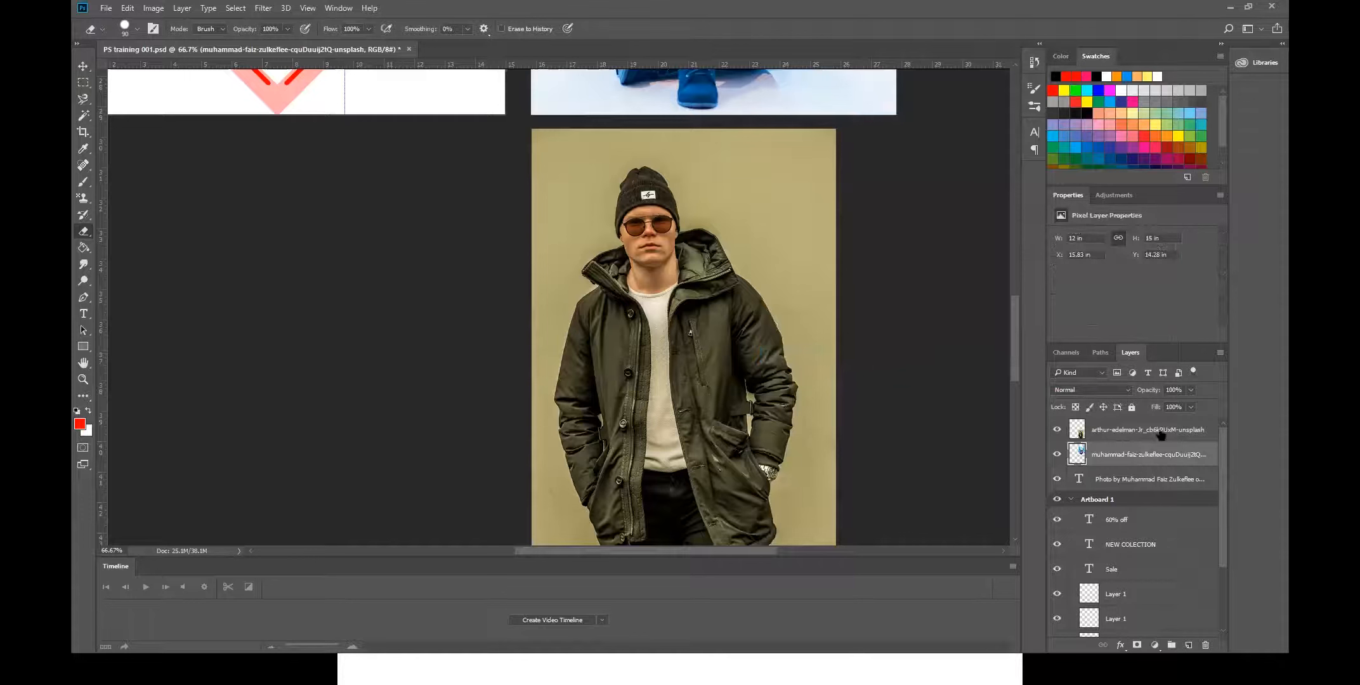
# - Magic Wand-select the beige background around the man on the top photo layer
pyautogui.click(1113, 431)
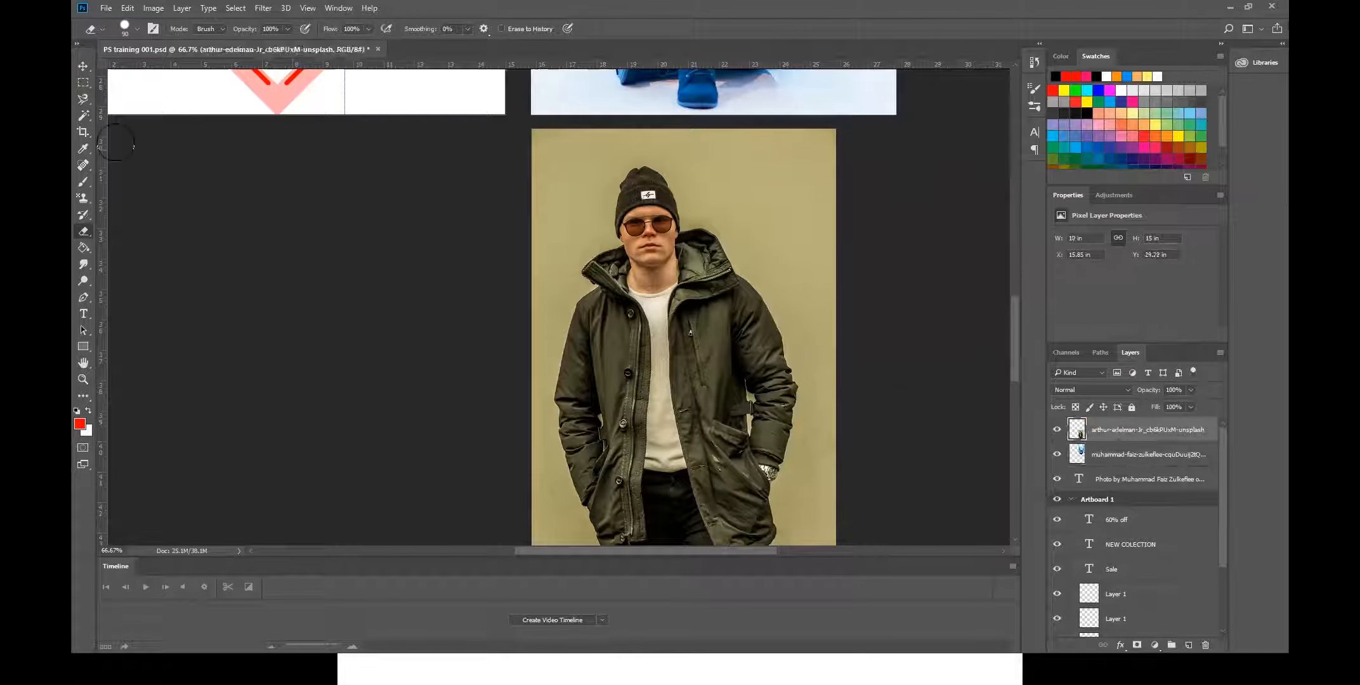
pyautogui.click(83, 116)
pyautogui.click(737, 205)
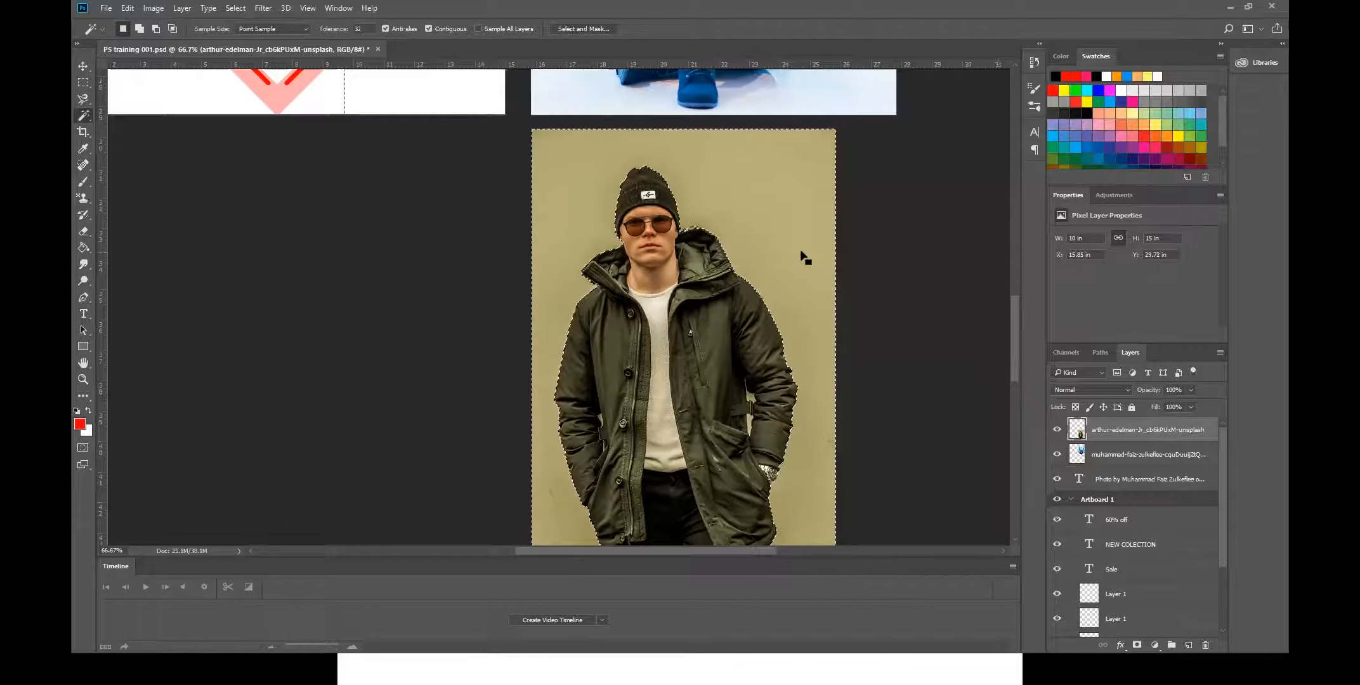
# - Delete the beige background, deselect, and zoom to 300% on the man's face and beanie
pyautogui.press('Delete')
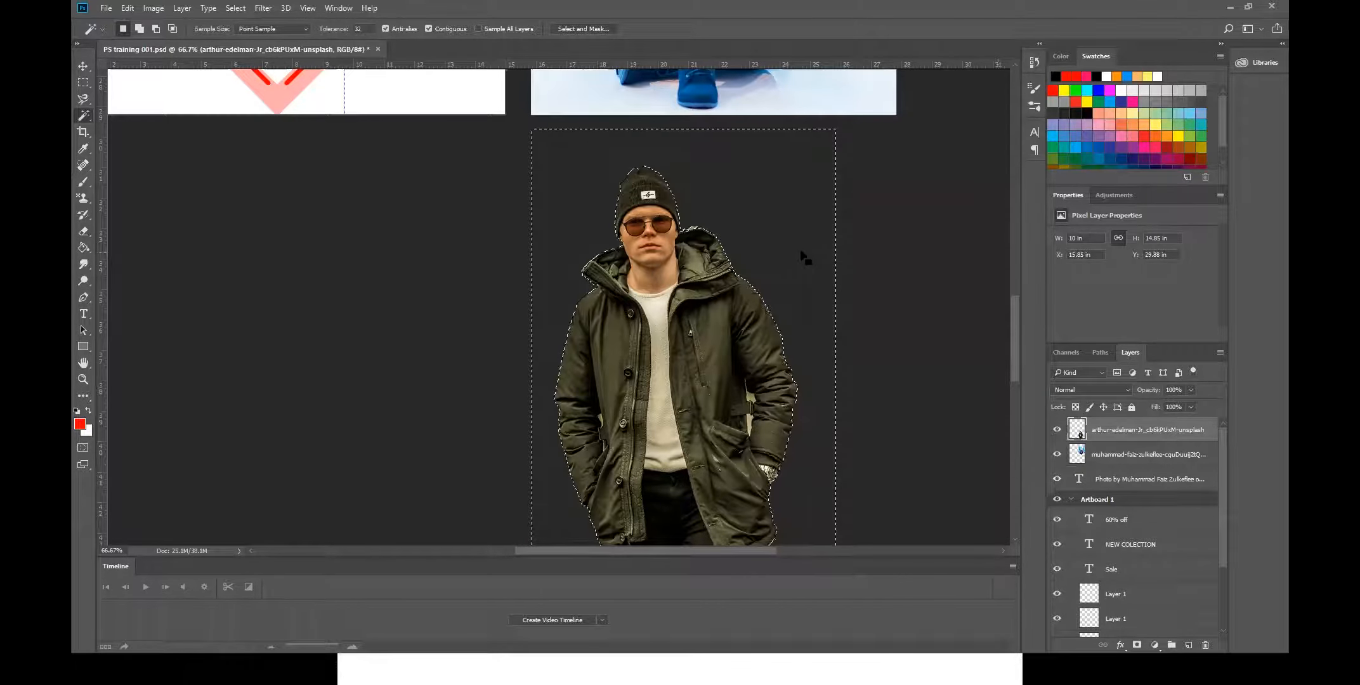
pyautogui.hotkey('ctrl', 'd')
pyautogui.hotkey('ctrl', '+')
pyautogui.hotkey('ctrl', '+')
pyautogui.hotkey('ctrl', '+')
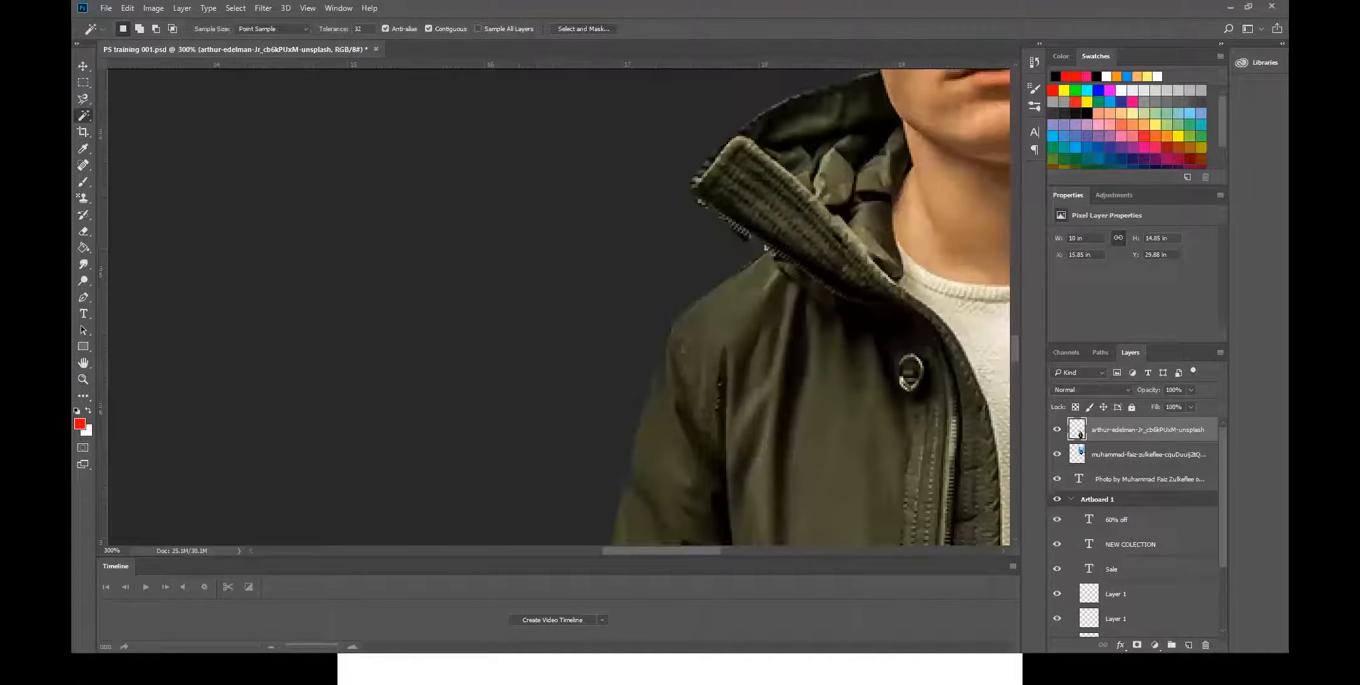
pyautogui.moveTo(896, 223); pyautogui.dragTo(988, 313)
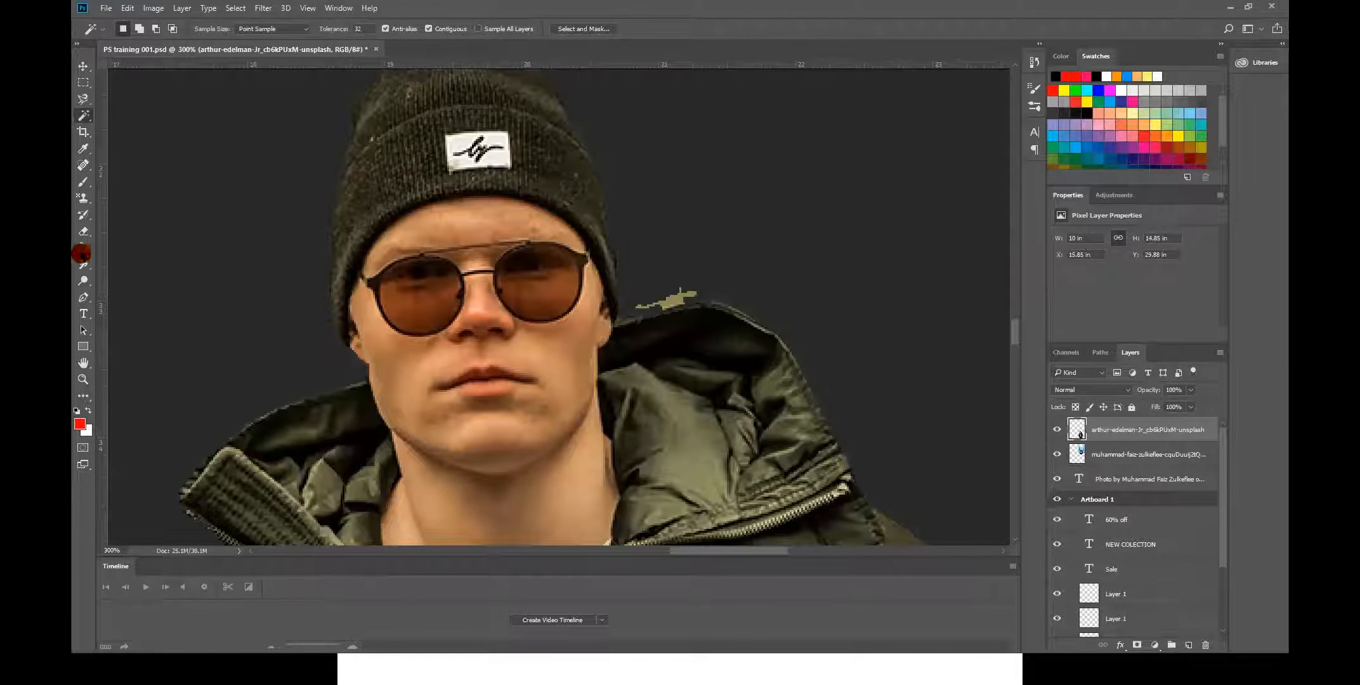
# - Erase the stray olive patch above the jacket with a smaller Eraser brush
pyautogui.click(83, 231)
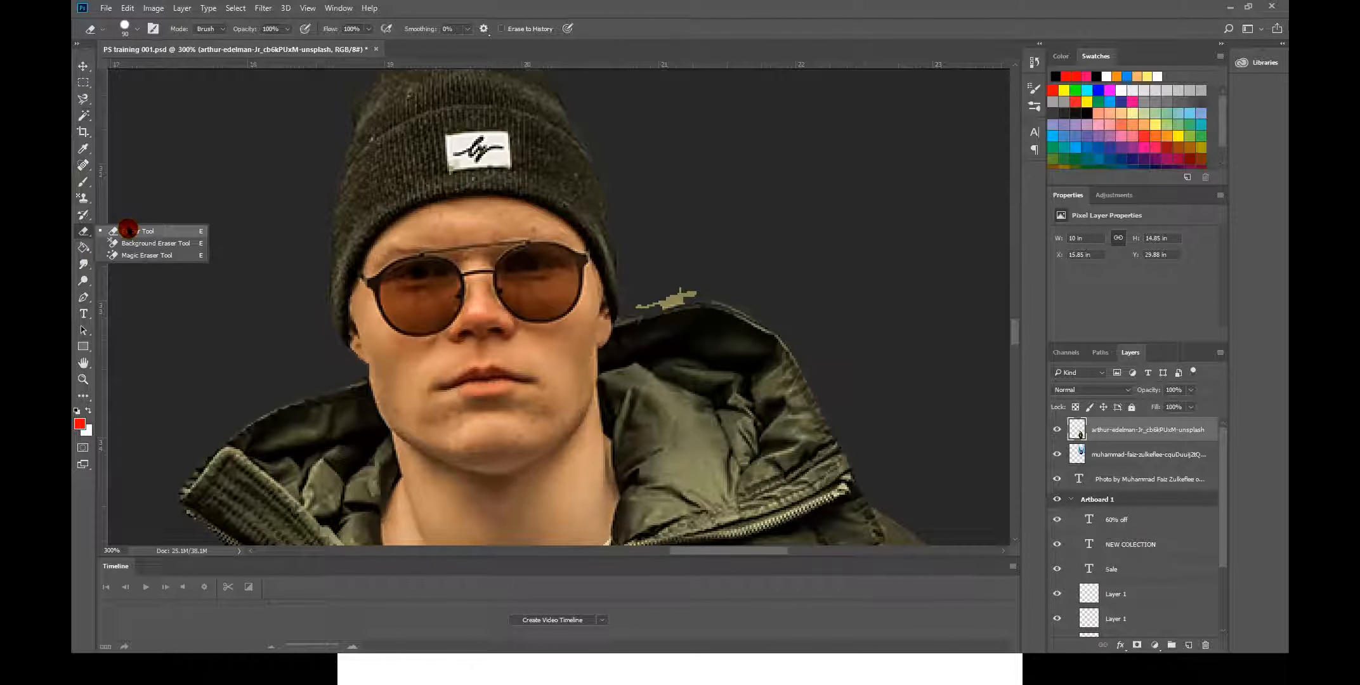
pyautogui.click(130, 231)
pyautogui.press('[')
pyautogui.press('[')
pyautogui.press('[')
pyautogui.press('[')
pyautogui.press('[')
pyautogui.press('[')
pyautogui.press('[')
pyautogui.press('[')
pyautogui.moveTo(688, 285)
pyautogui.mouseDown()
pyautogui.moveTo(643, 304)
pyautogui.moveTo(680, 297)
pyautogui.mouseUp()
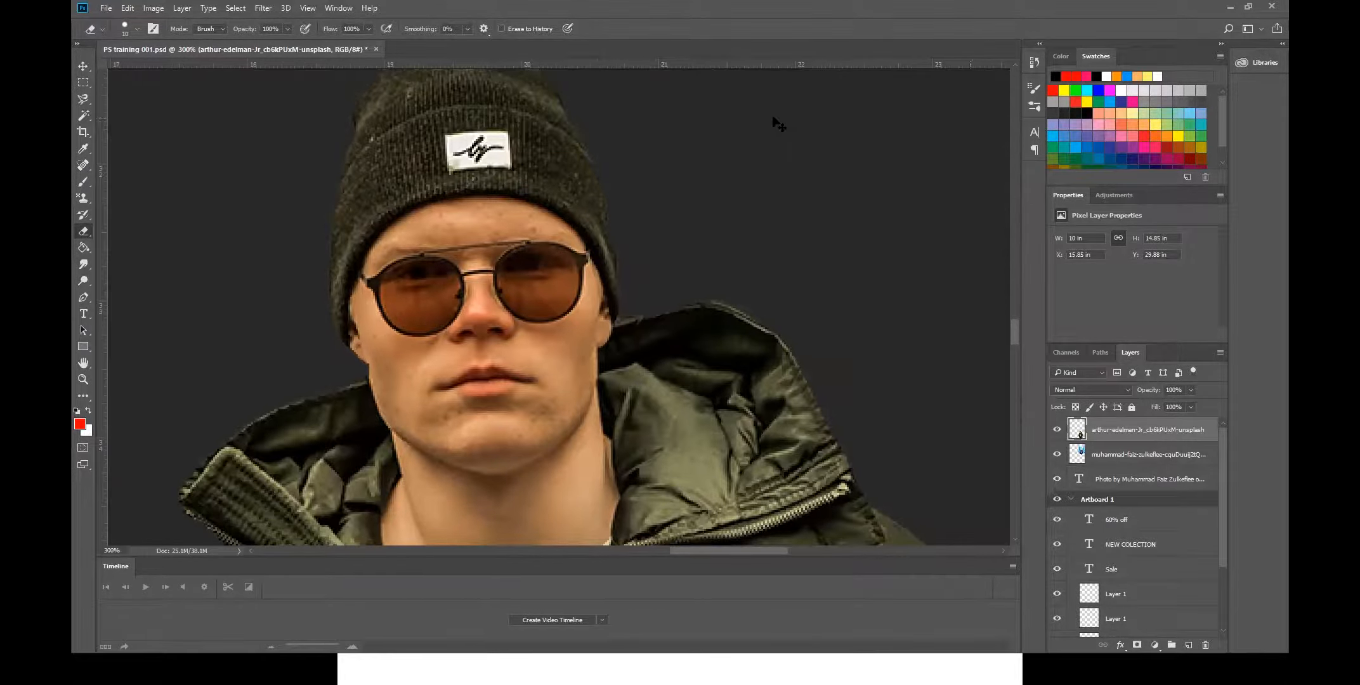
pyautogui.hotkey('ctrl', '-')
pyautogui.hotkey('ctrl', '-')
pyautogui.hotkey('ctrl', '-')
pyautogui.hotkey('ctrl', '-')
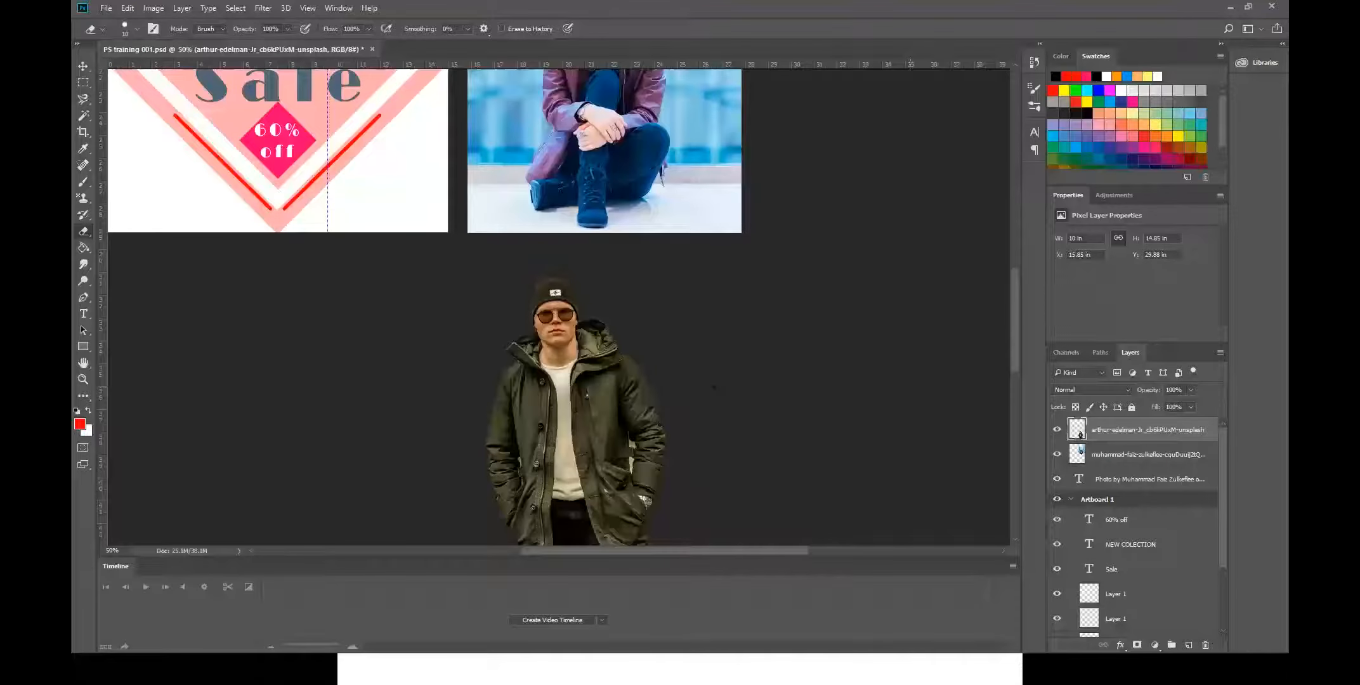
# - Zoom in on the hijab photo and Magic Wand-select the blue backdrop right of the woman
pyautogui.moveTo(719, 386); pyautogui.dragTo(768, 328)
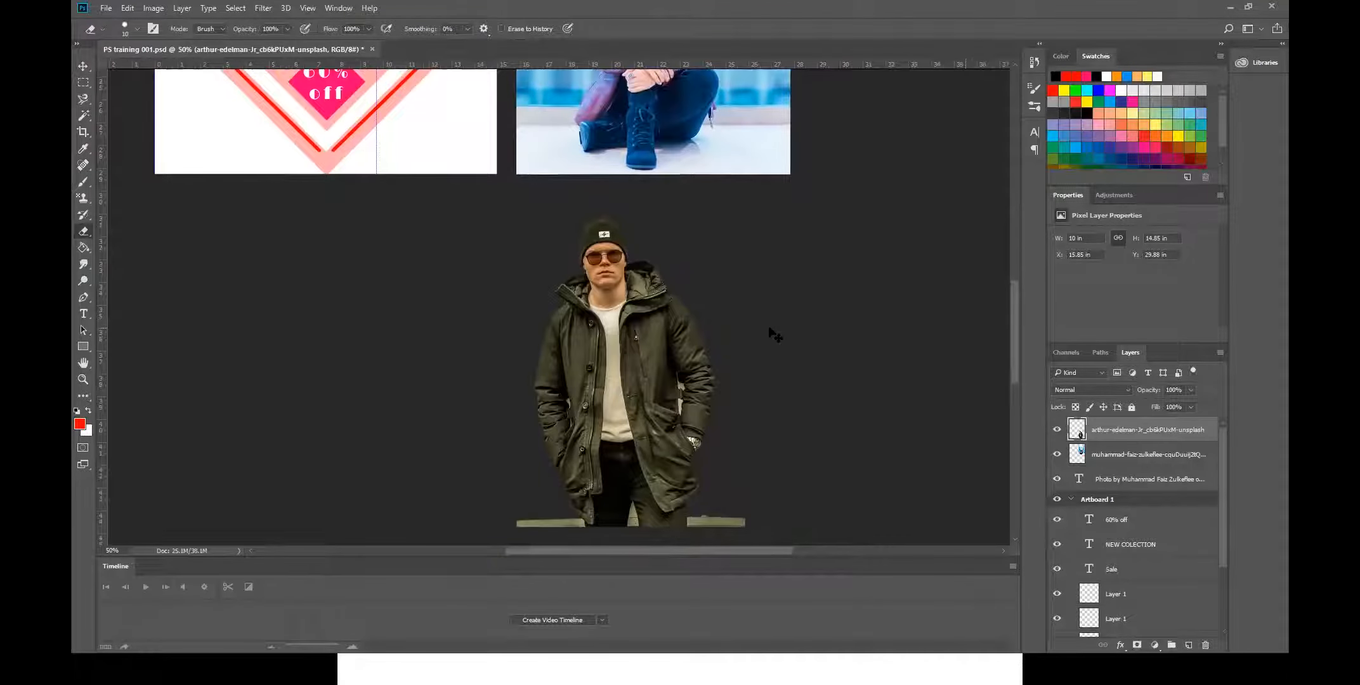
pyautogui.hotkey('ctrl', '-')
pyautogui.moveTo(664, 282); pyautogui.dragTo(685, 351)
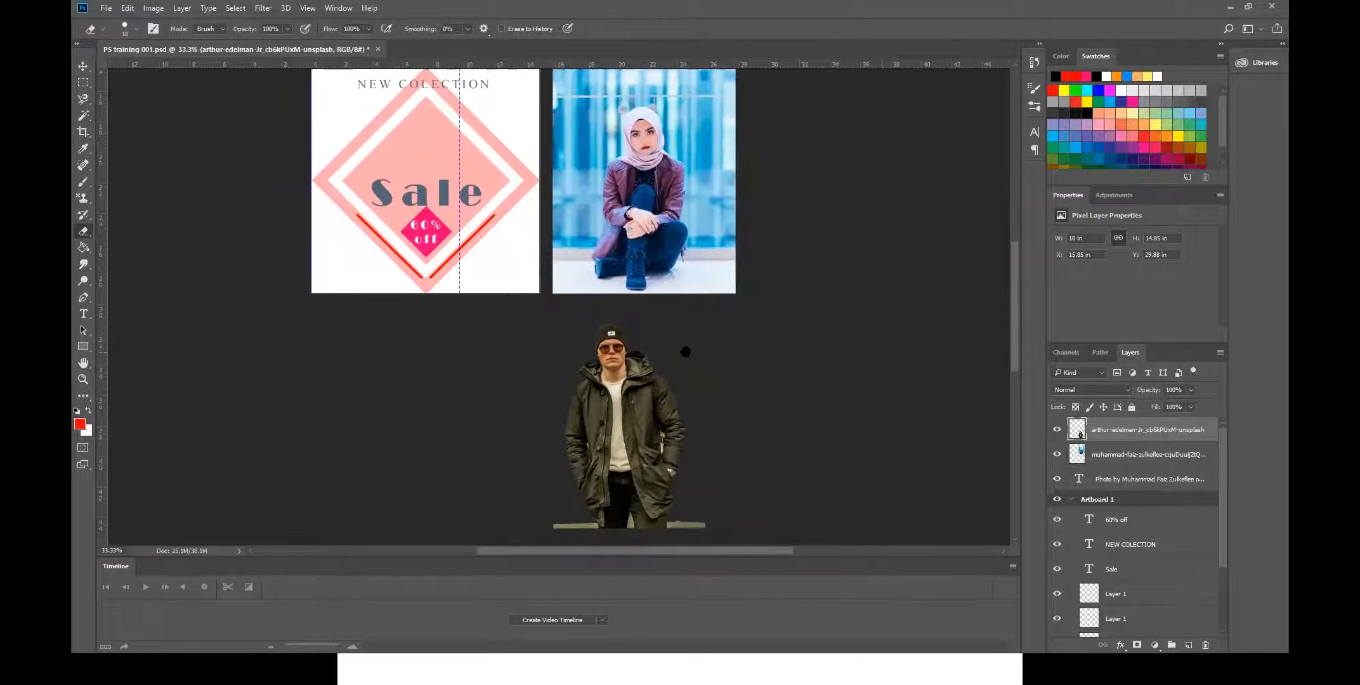
pyautogui.hotkey('ctrl', '+')
pyautogui.hotkey('ctrl', '+')
pyautogui.hotkey('ctrl', '+')
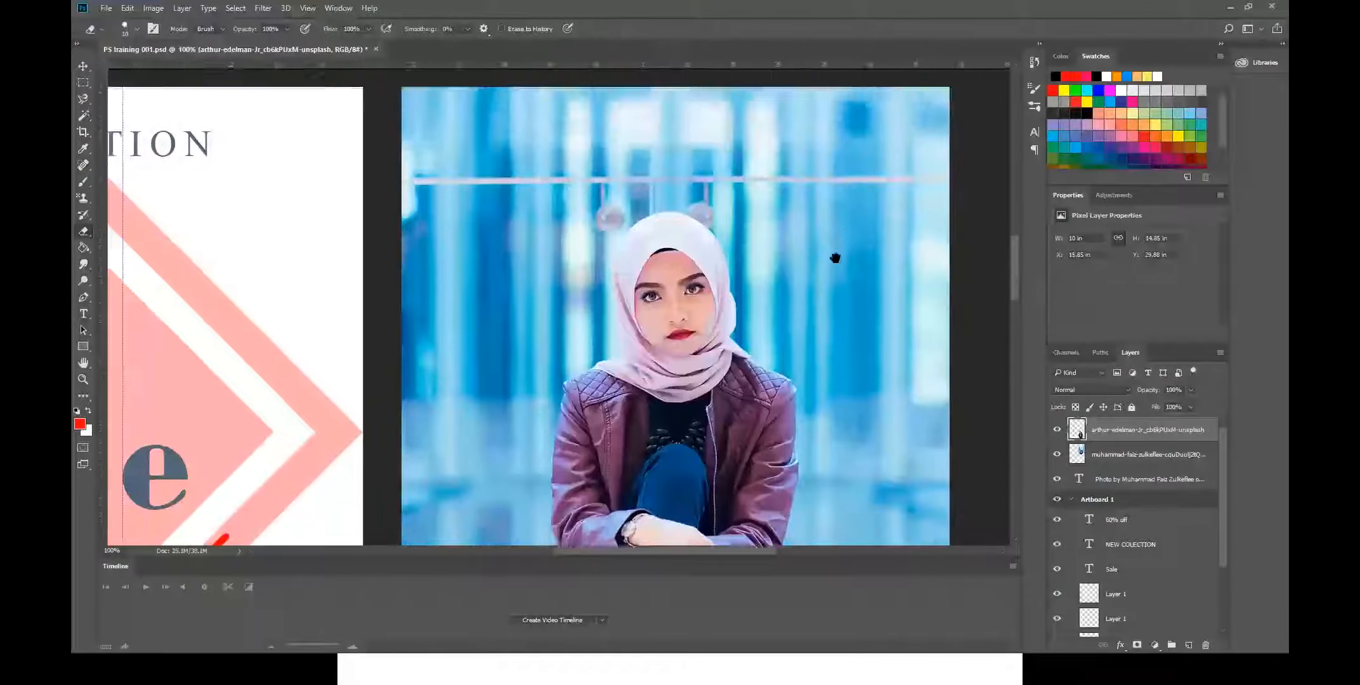
pyautogui.moveTo(836, 258); pyautogui.dragTo(850, 212)
pyautogui.moveTo(814, 387); pyautogui.dragTo(834, 327)
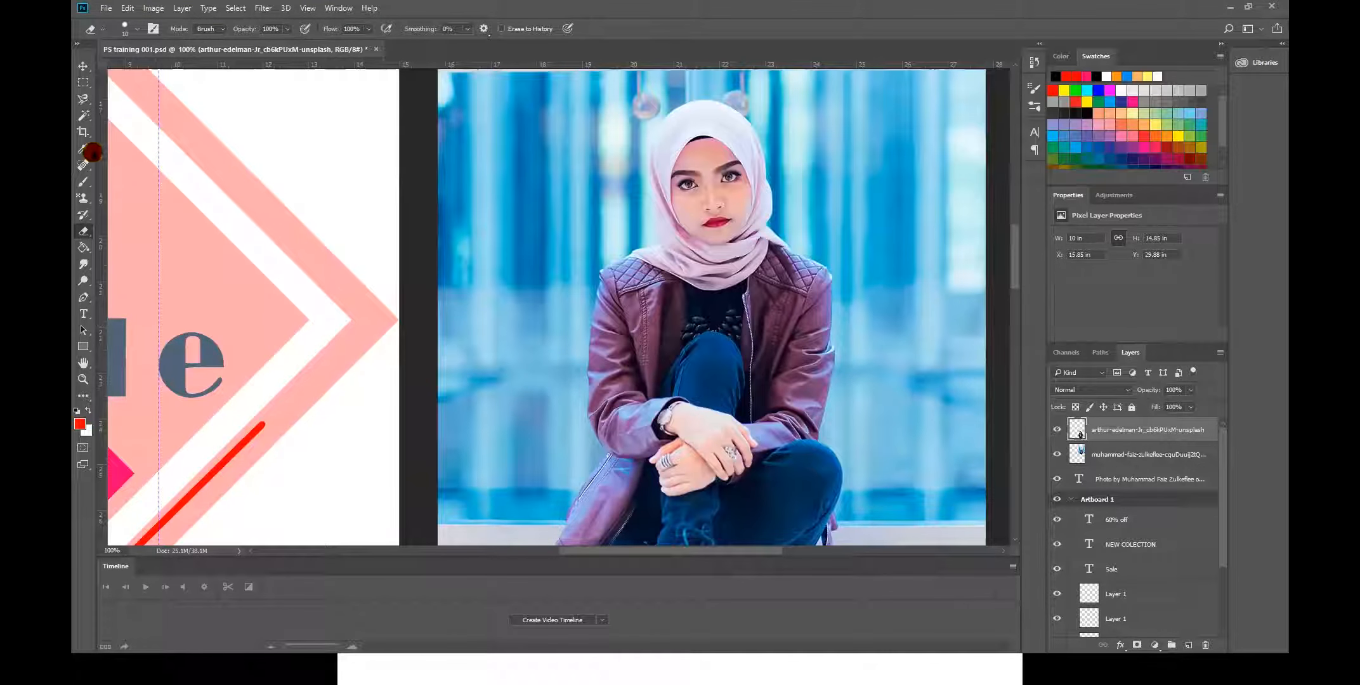
pyautogui.click(83, 115)
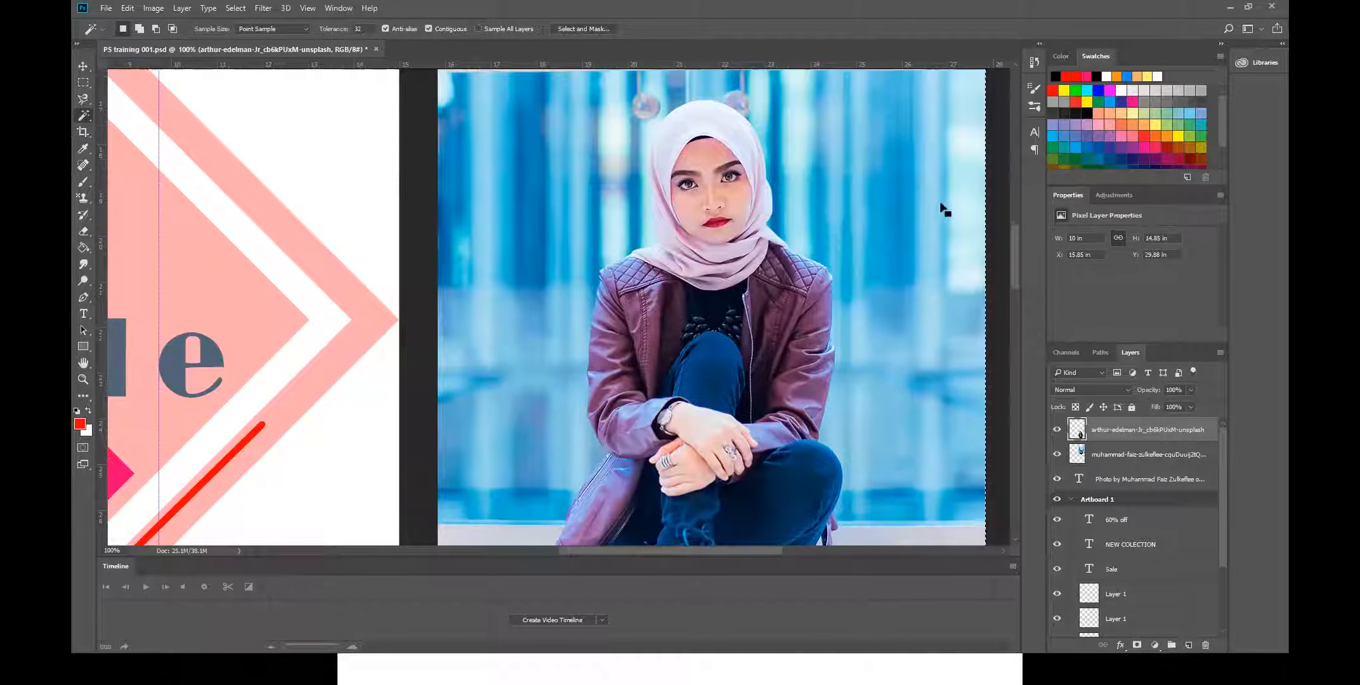
pyautogui.click(1149, 456)
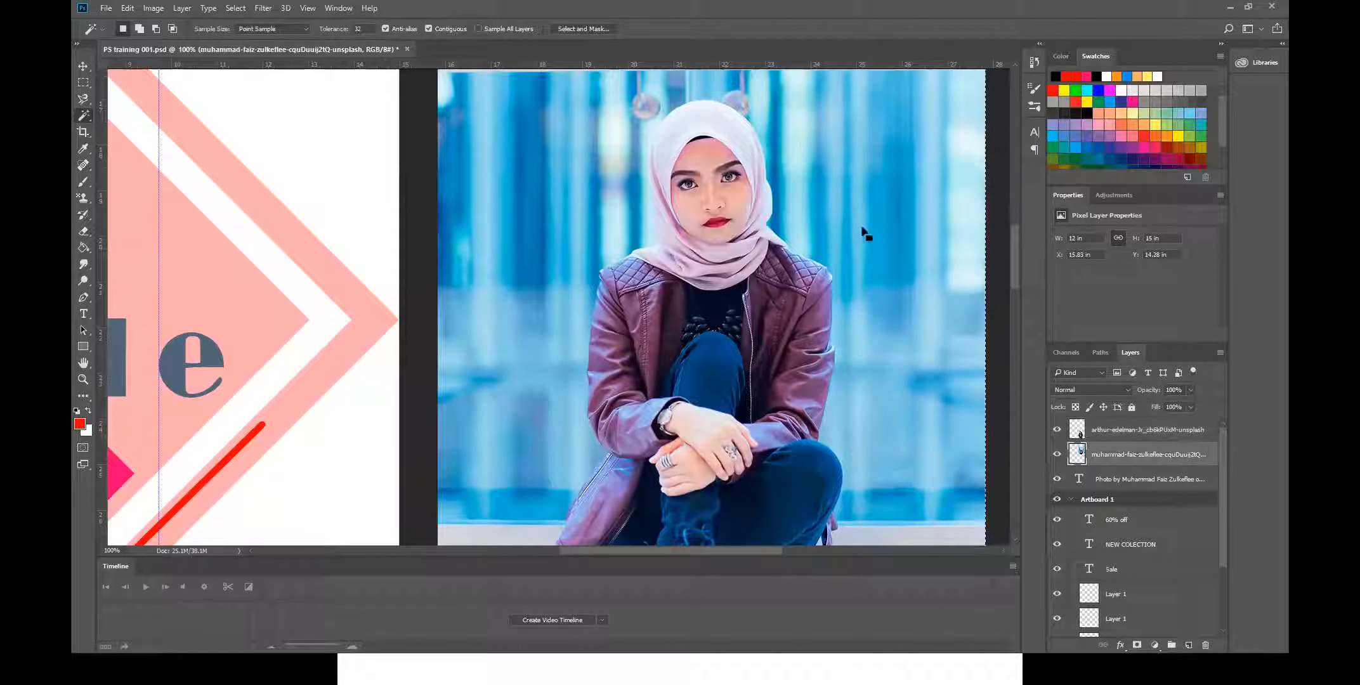
pyautogui.click(902, 274)
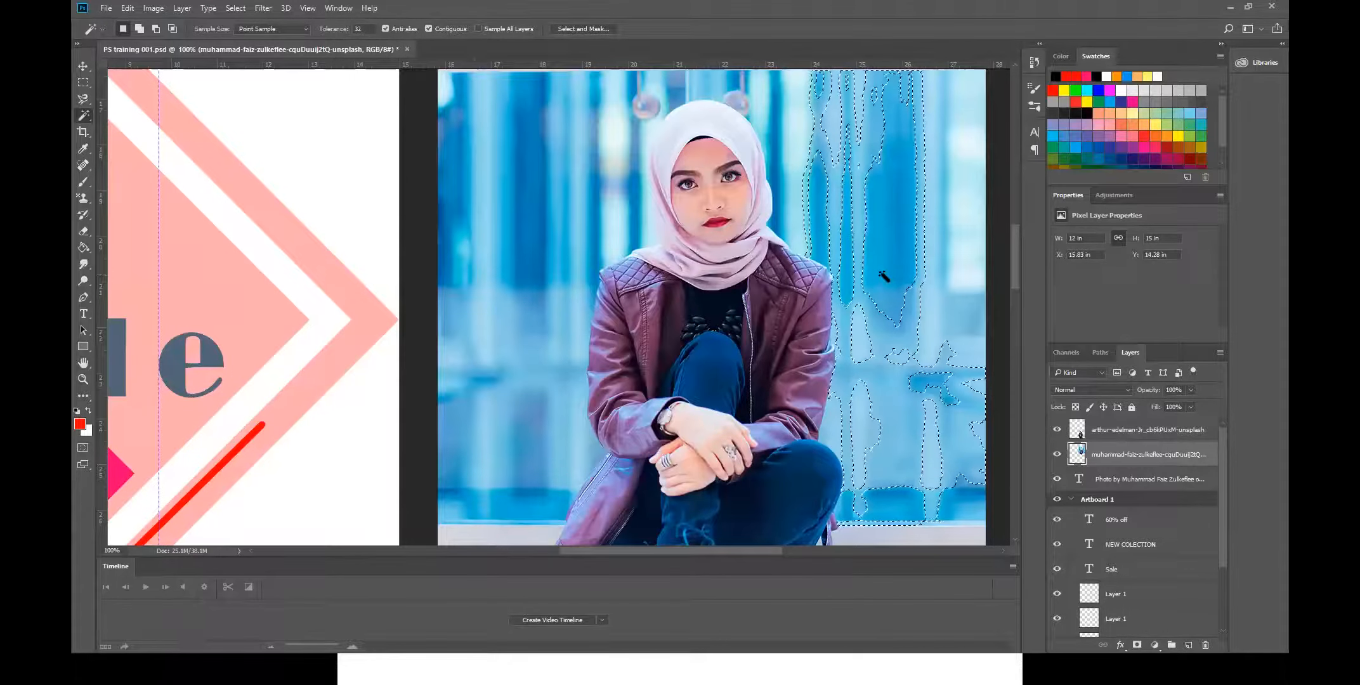
# - Deselect the blue background and switch to the Magnetic Lasso Tool
pyautogui.click(886, 278)
pyautogui.hotkey('ctrl', 'd')
pyautogui.click(83, 115)
pyautogui.moveTo(87, 106)
pyautogui.mouseDown()
pyautogui.moveTo(170, 126)
pyautogui.moveTo(148, 123)
pyautogui.mouseUp()
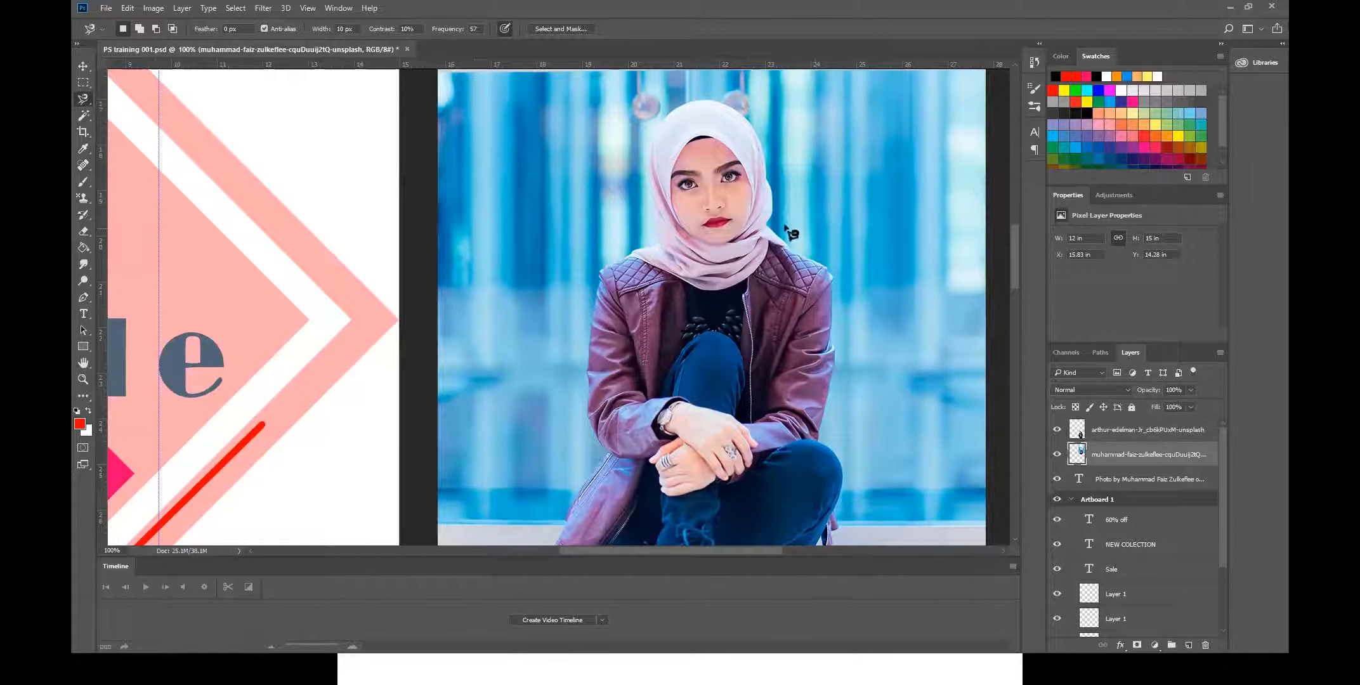
# - Zoom to 300% and centre the view on the woman's face and hijab
pyautogui.hotkey('ctrl', '+')
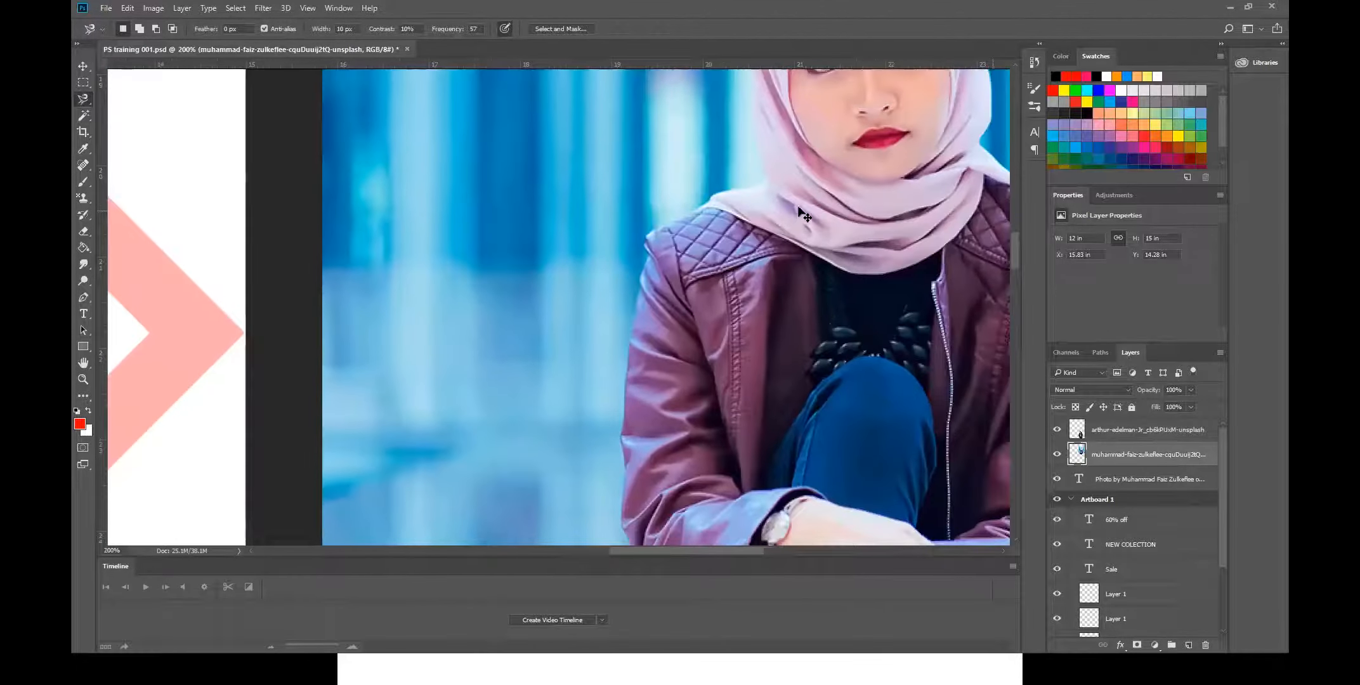
pyautogui.hotkey('ctrl', '+')
pyautogui.moveTo(883, 162); pyautogui.dragTo(668, 359)
pyautogui.moveTo(829, 218); pyautogui.dragTo(749, 343)
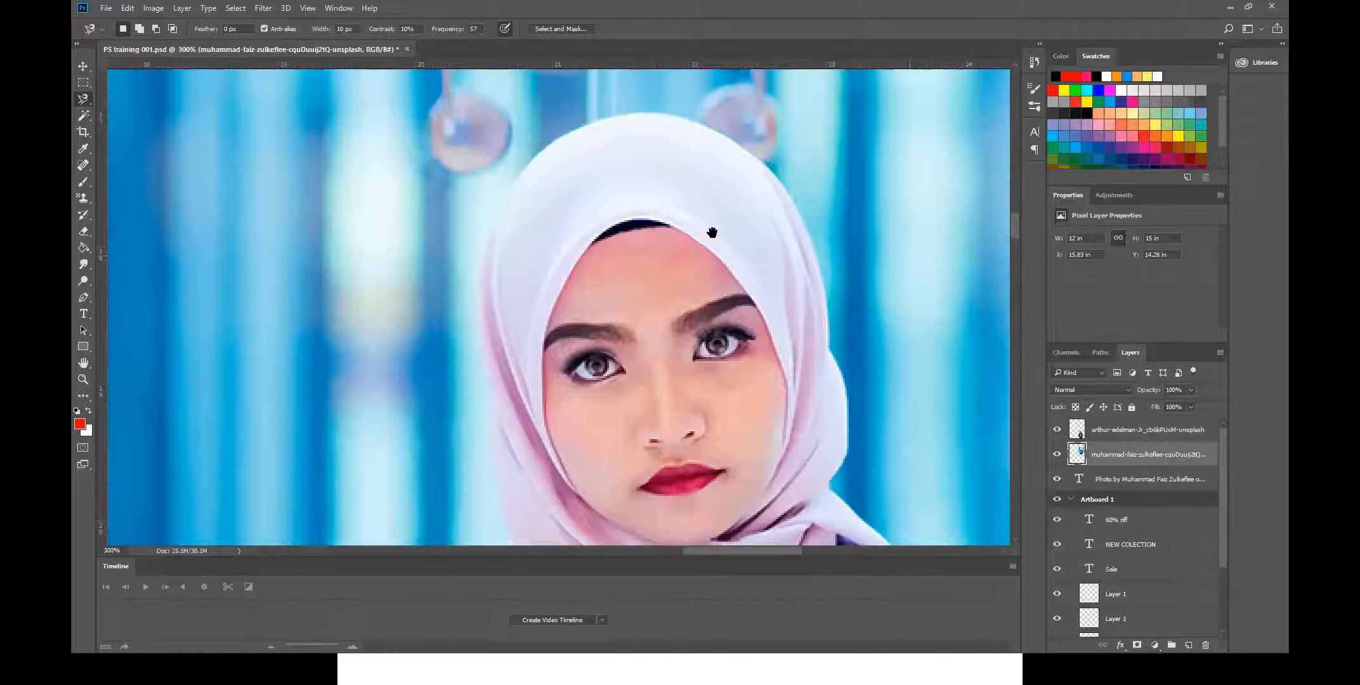
pyautogui.moveTo(689, 204); pyautogui.dragTo(607, 198)
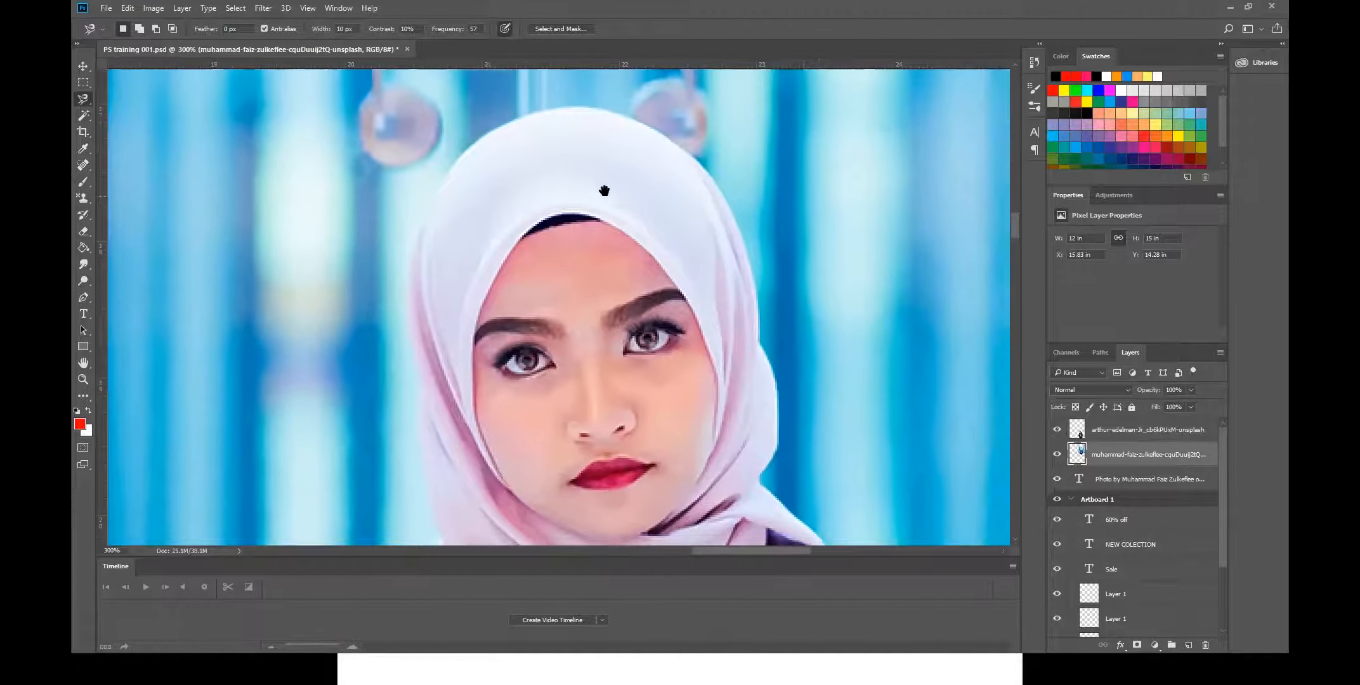
pyautogui.moveTo(673, 258)
pyautogui.mouseDown()
pyautogui.moveTo(770, 215)
pyautogui.moveTo(489, 213)
pyautogui.moveTo(743, 227)
pyautogui.moveTo(717, 279)
pyautogui.moveTo(480, 241)
pyautogui.moveTo(704, 216)
pyautogui.moveTo(692, 297)
pyautogui.moveTo(680, 209)
pyautogui.moveTo(660, 202)
pyautogui.mouseUp()
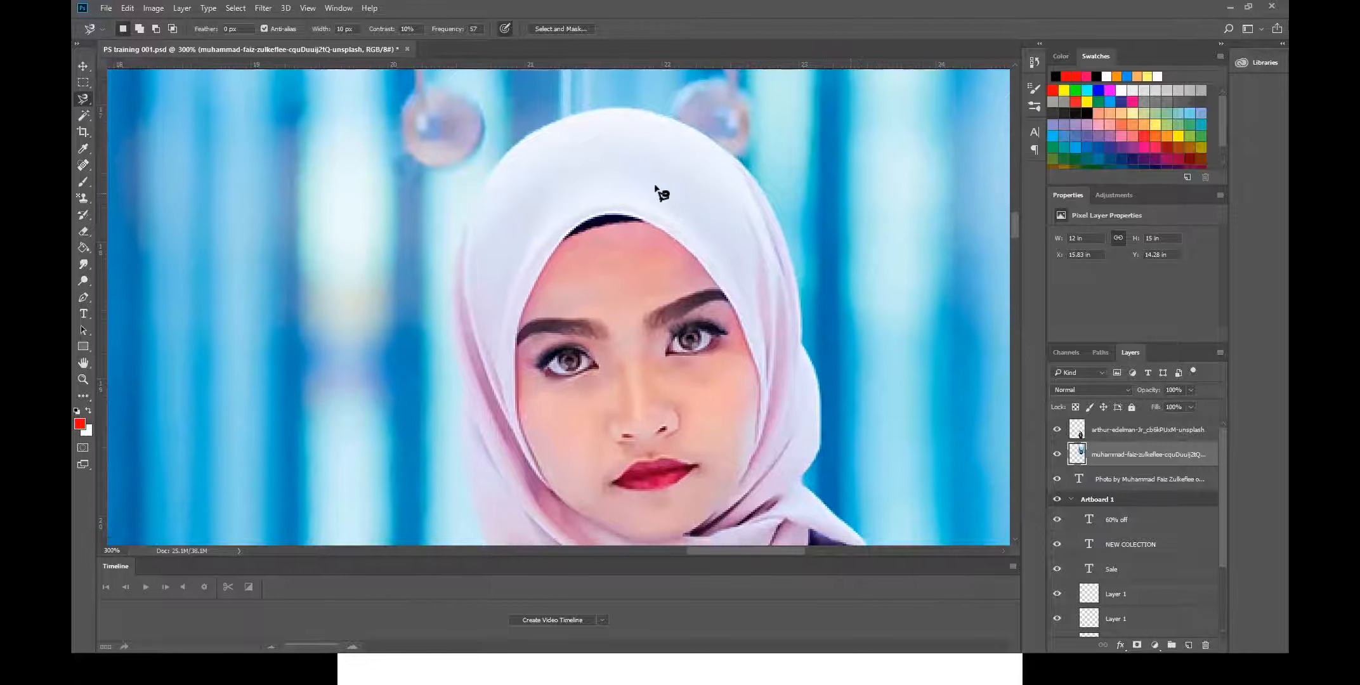
pyautogui.click(83, 99)
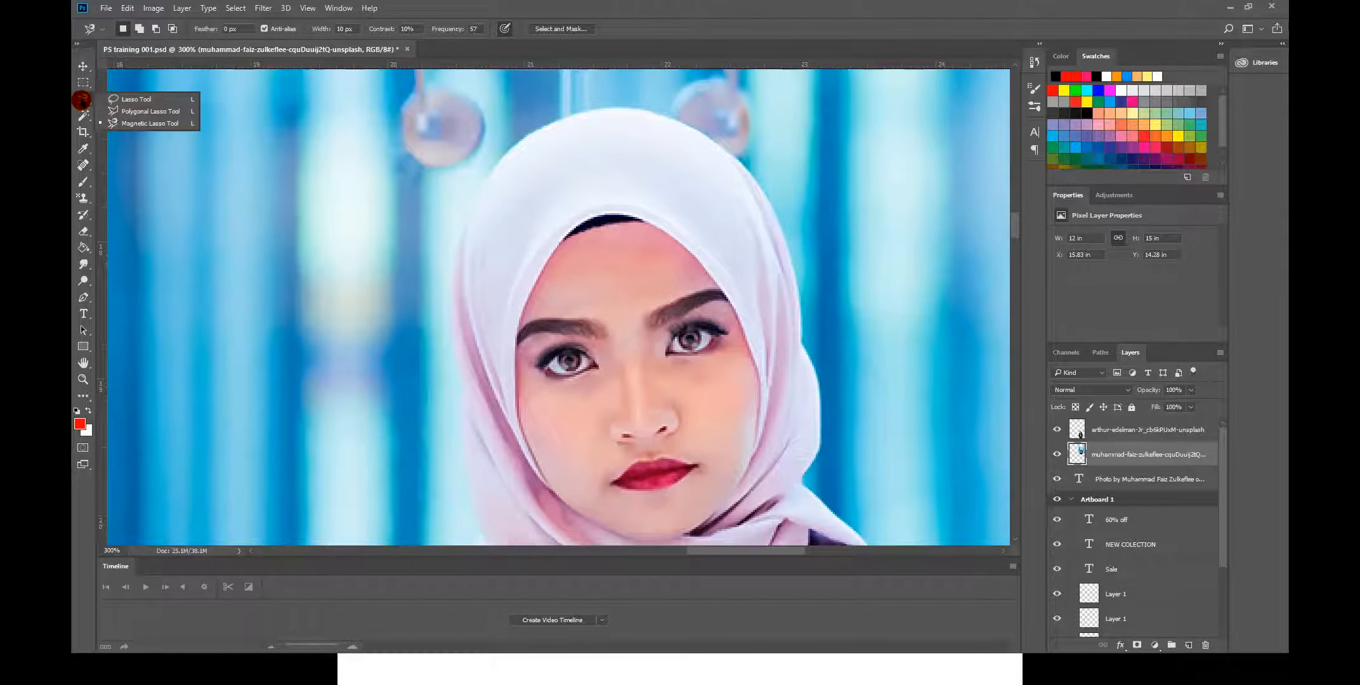
# - Magnetic Lasso from the hijab's top down its right edge, removing anchors that strayed
pyautogui.click(147, 123)
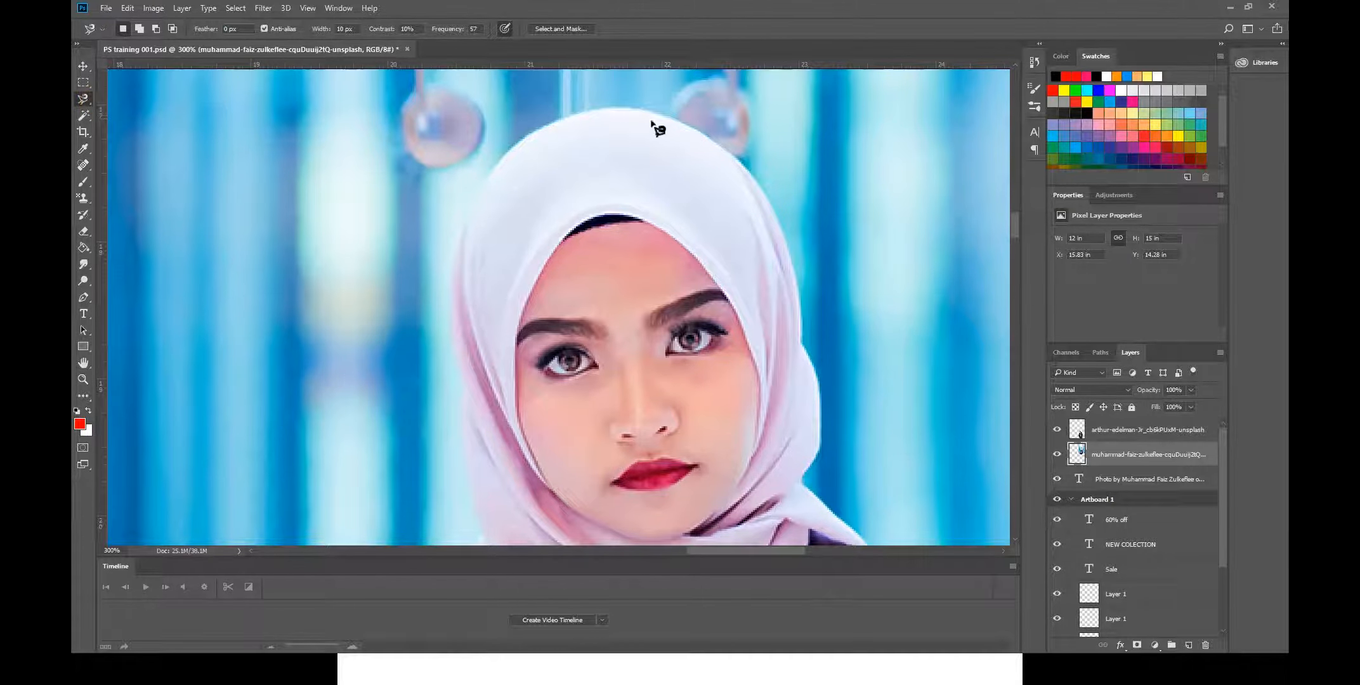
pyautogui.click(587, 109)
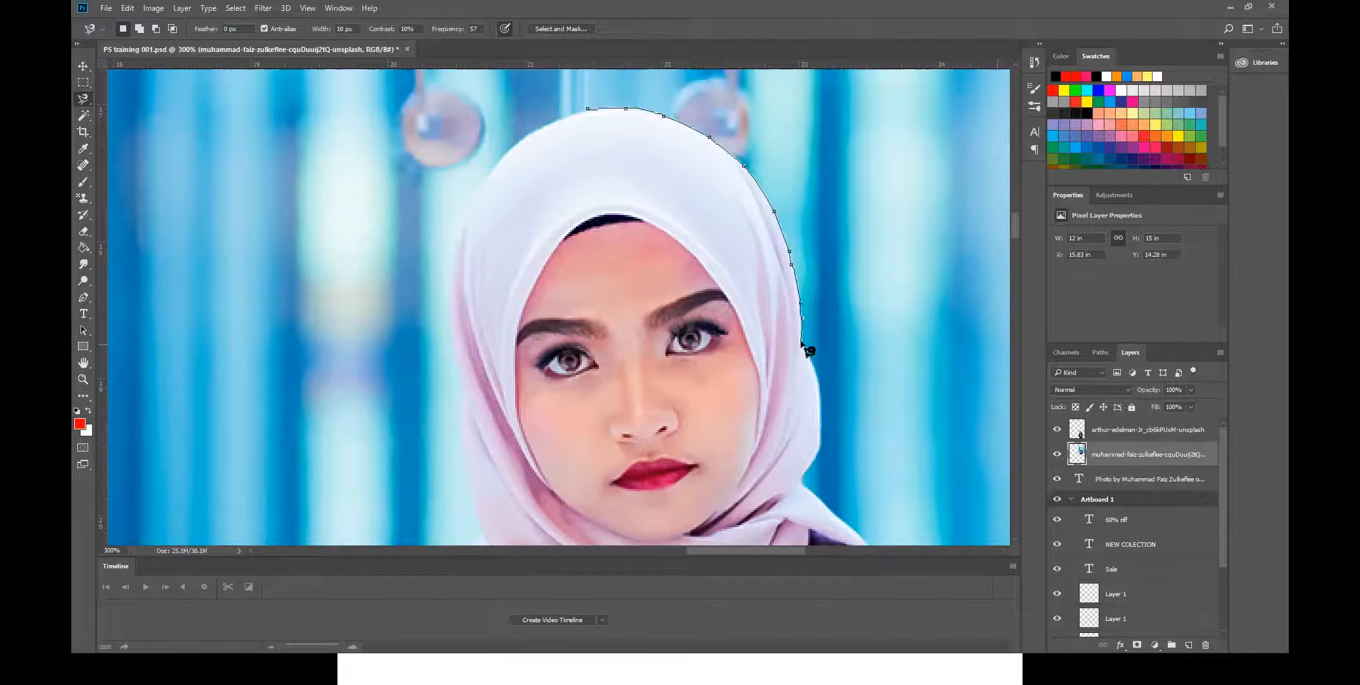
pyautogui.moveTo(800, 341)
pyautogui.mouseDown()
pyautogui.moveTo(747, 203)
pyautogui.moveTo(686, 141)
pyautogui.mouseUp()
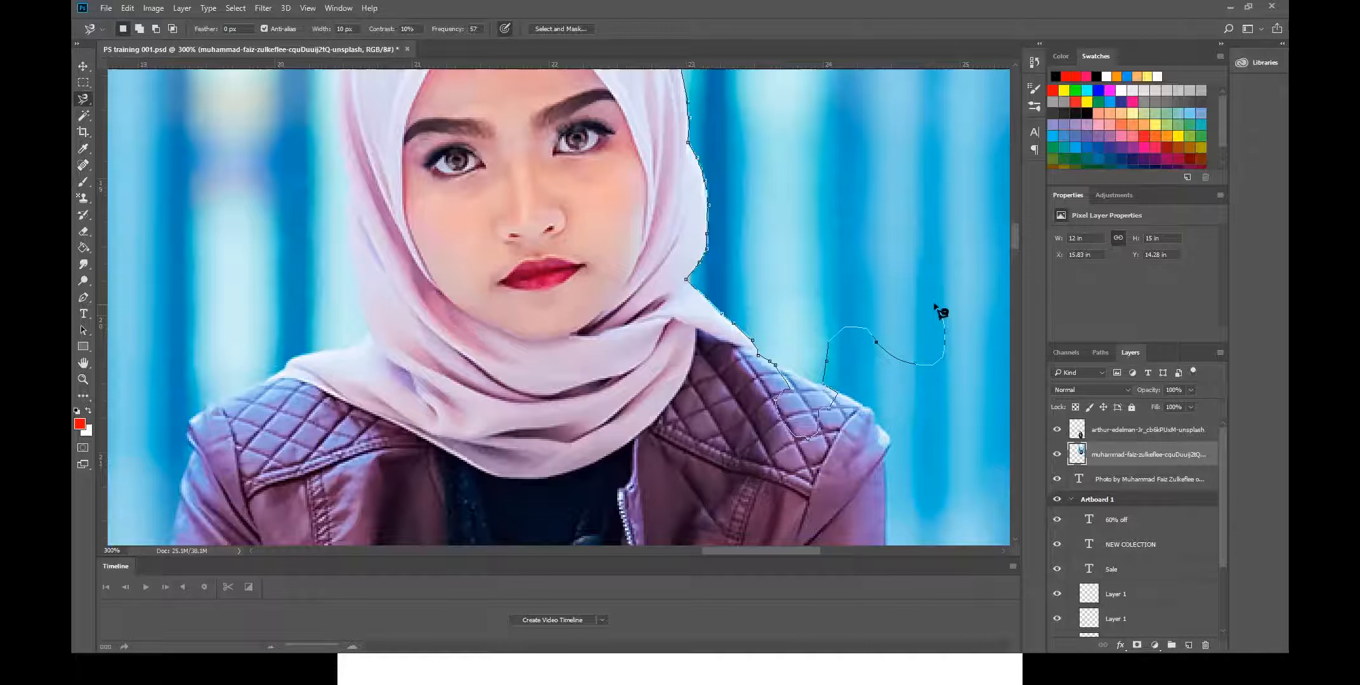
pyautogui.press('BackSpace')
pyautogui.press('BackSpace')
pyautogui.press('BackSpace')
pyautogui.press('BackSpace')
pyautogui.press('BackSpace')
pyautogui.press('BackSpace')
pyautogui.press('BackSpace')
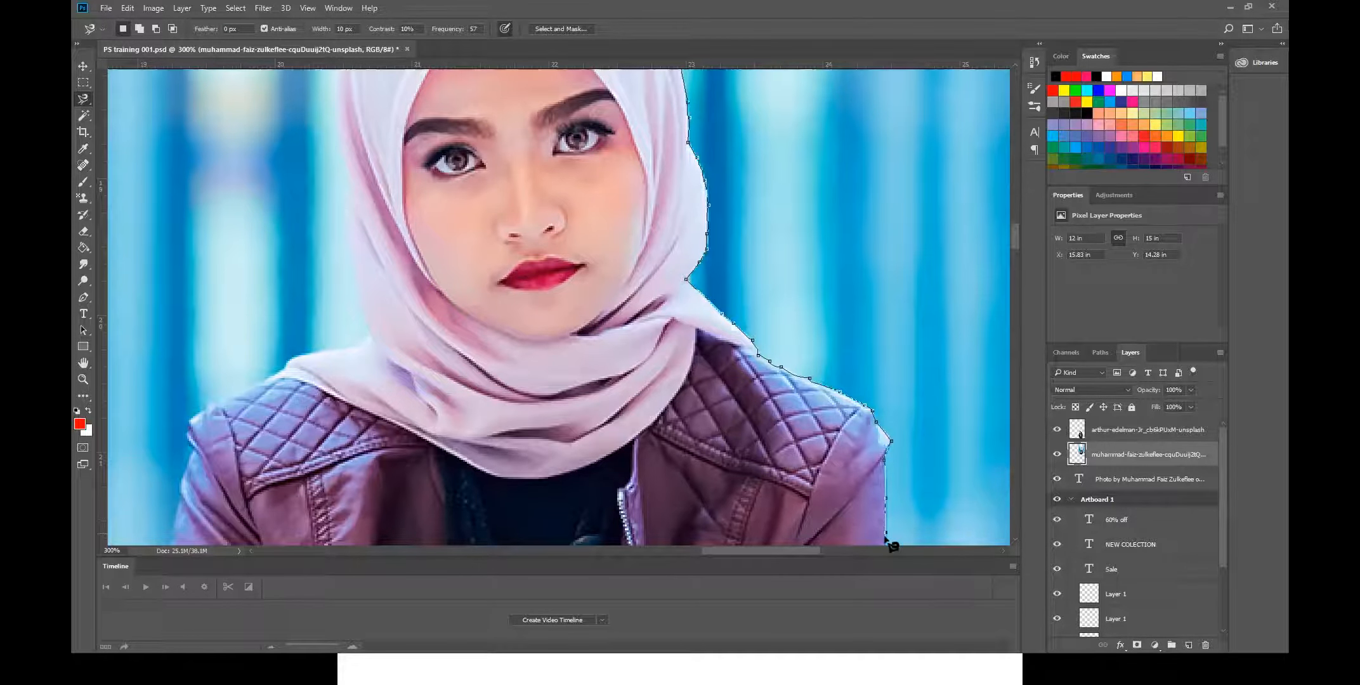
# - Trace around the jacket and up the hijab's left edge, closing at the start point
pyautogui.moveTo(883, 534)
pyautogui.mouseDown()
pyautogui.moveTo(920, 315)
pyautogui.moveTo(898, 200)
pyautogui.moveTo(906, 210)
pyautogui.mouseUp()
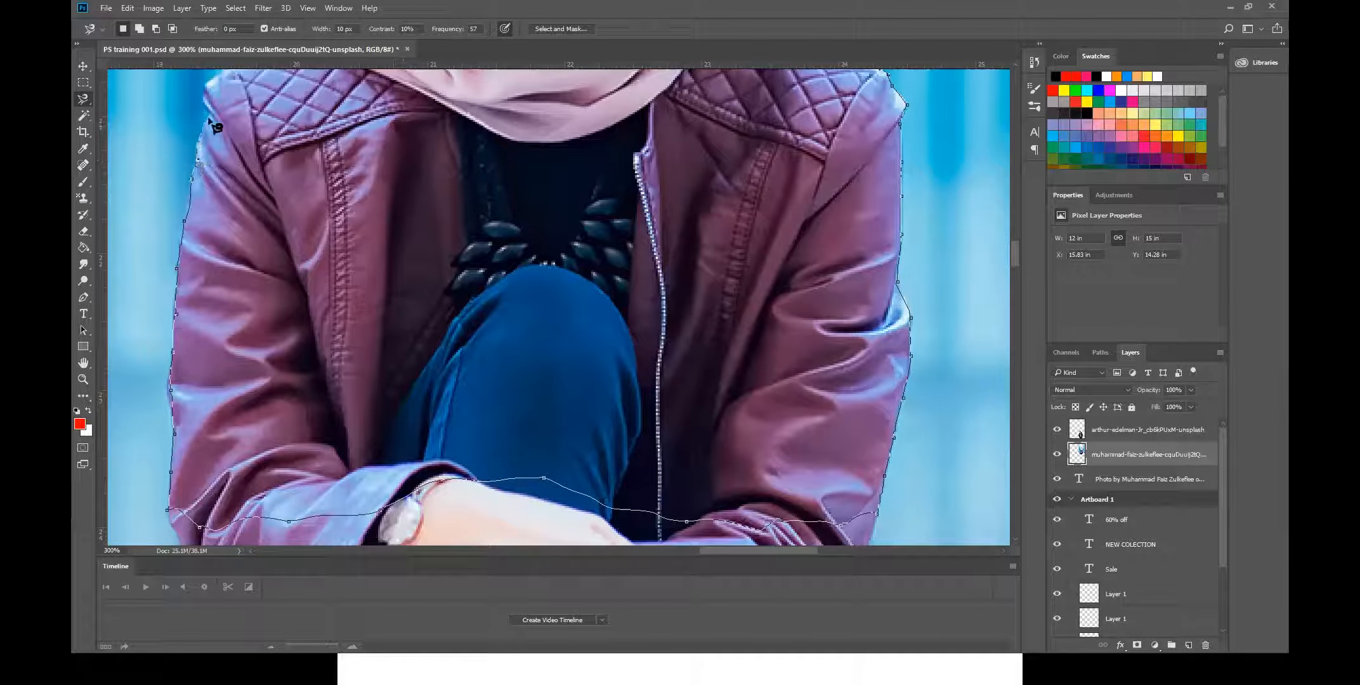
pyautogui.moveTo(212, 117); pyautogui.dragTo(333, 349)
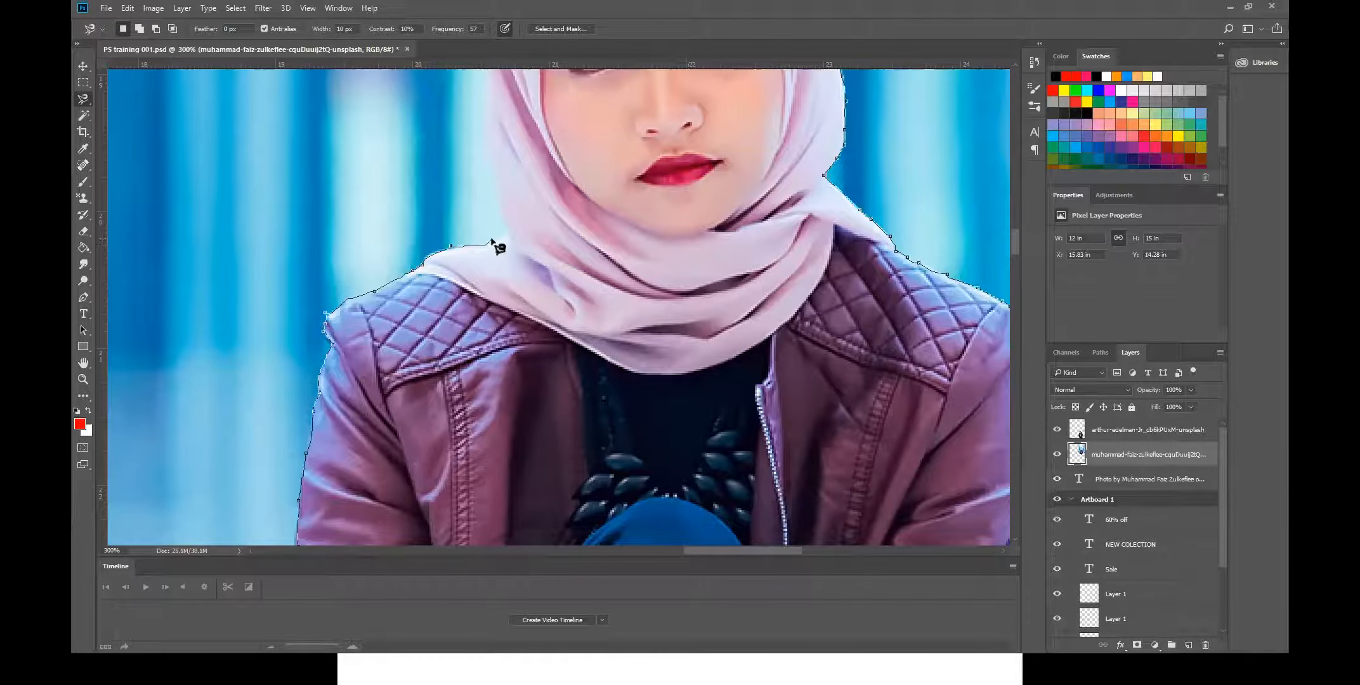
pyautogui.moveTo(507, 225); pyautogui.dragTo(465, 453)
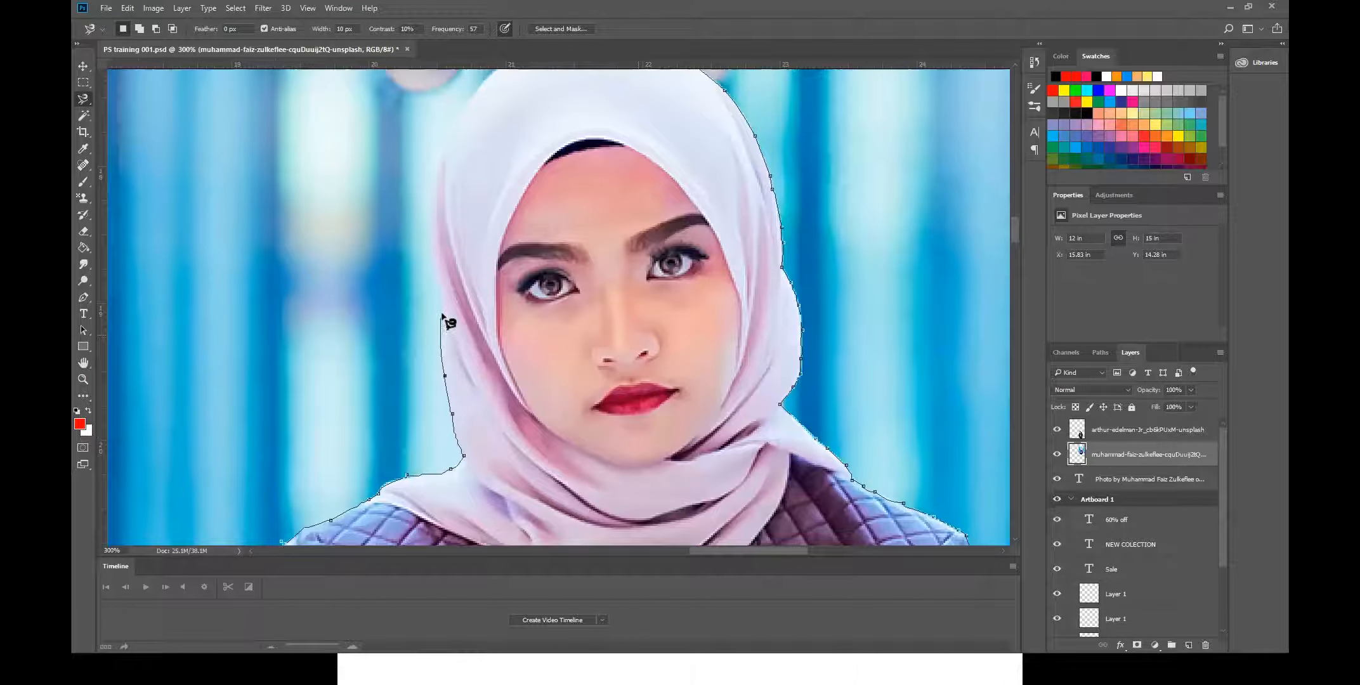
pyautogui.moveTo(440, 318); pyautogui.dragTo(423, 405)
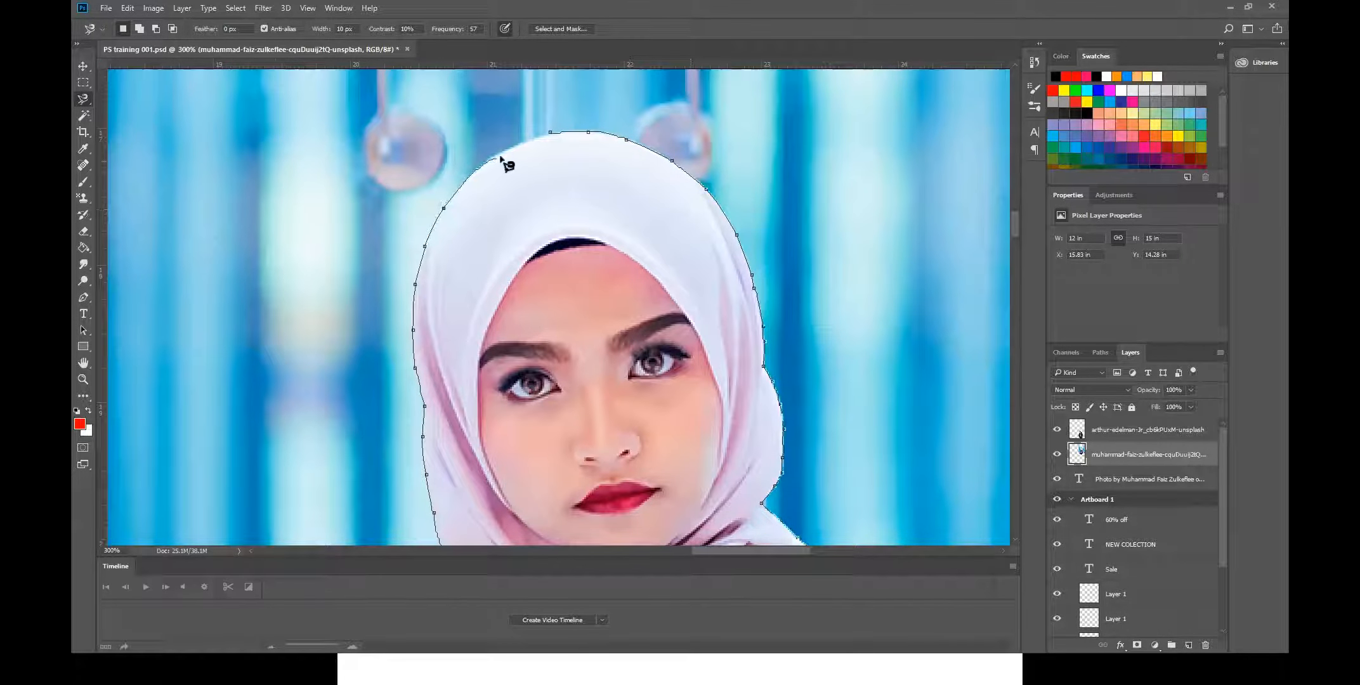
pyautogui.click(550, 133)
pyautogui.moveTo(552, 151); pyautogui.dragTo(682, 339)
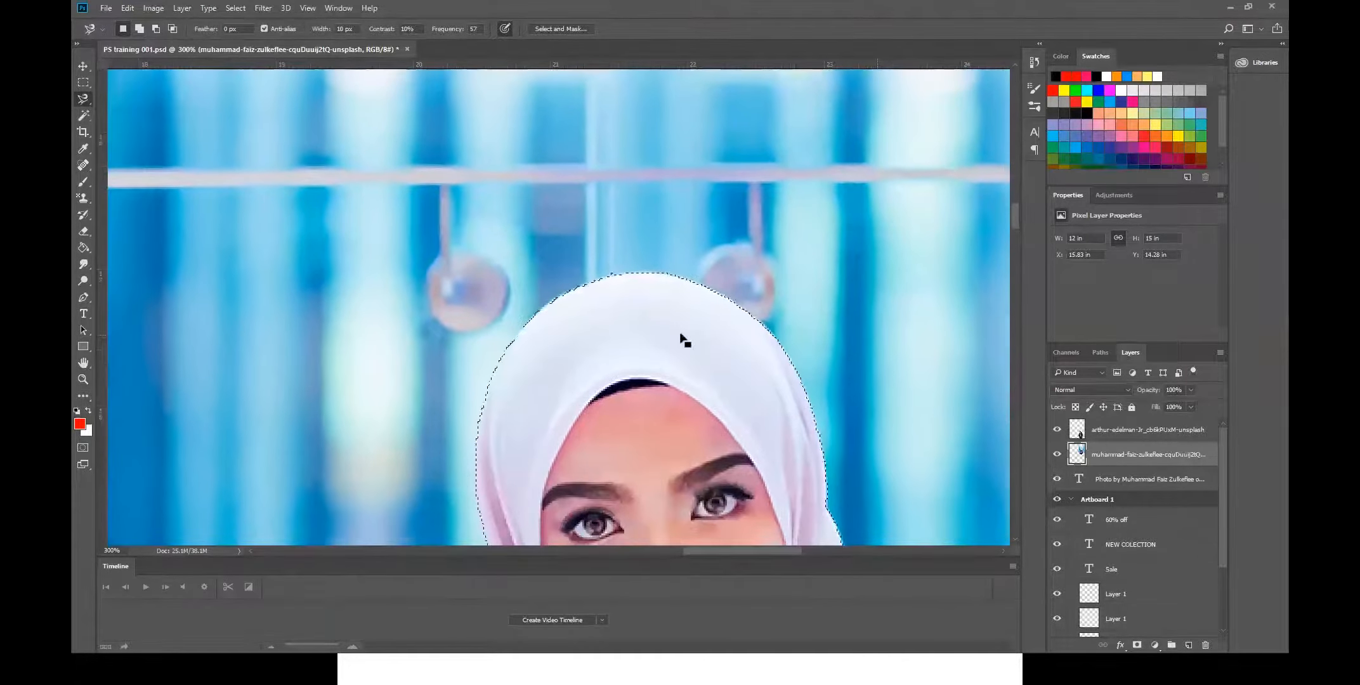
# - Invert the selection so it covers the background around the woman
pyautogui.scroll(-4, 682, 339)
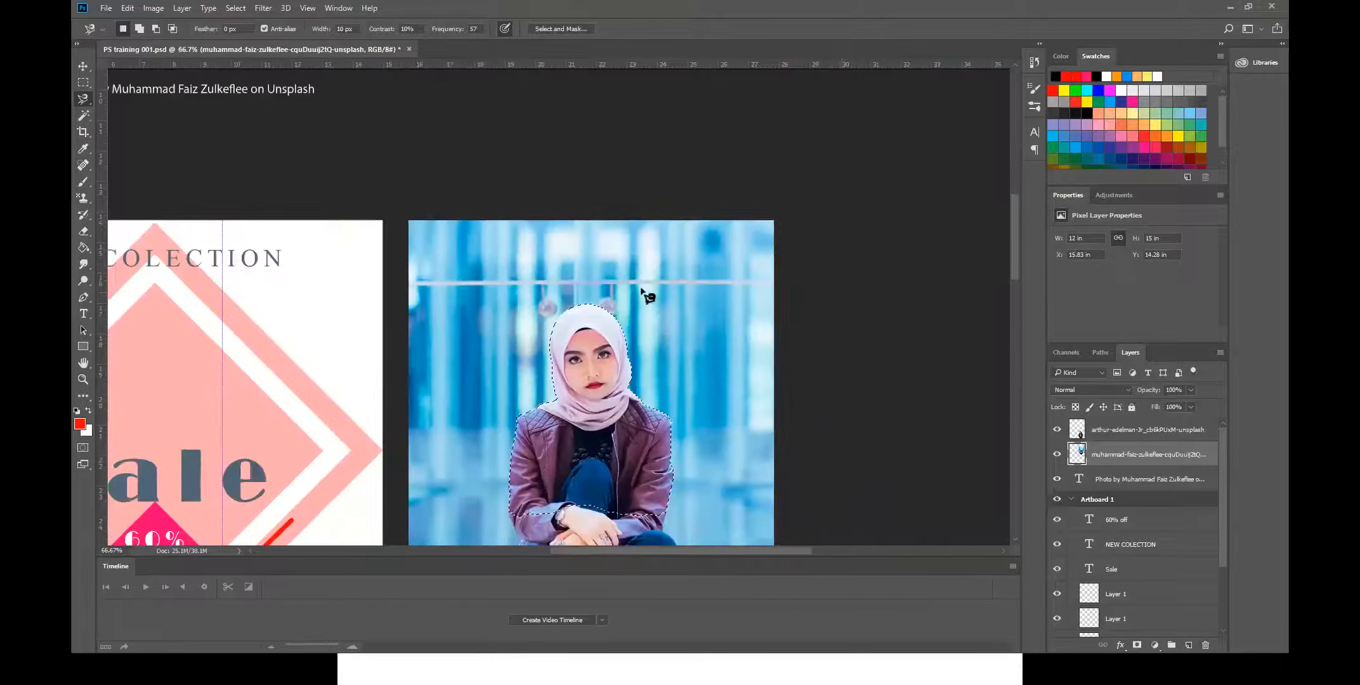
pyautogui.moveTo(579, 228); pyautogui.dragTo(703, 253)
pyautogui.moveTo(712, 249); pyautogui.dragTo(719, 249)
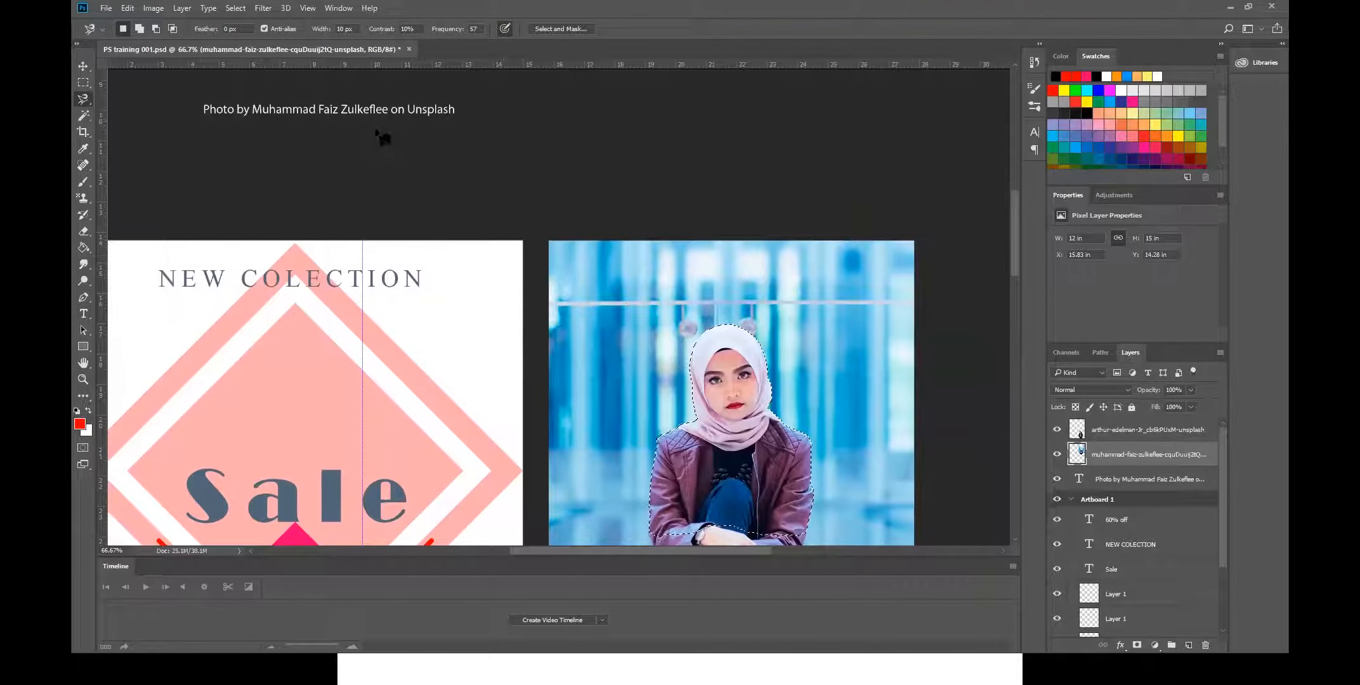
pyautogui.moveTo(722, 348); pyautogui.dragTo(714, 218)
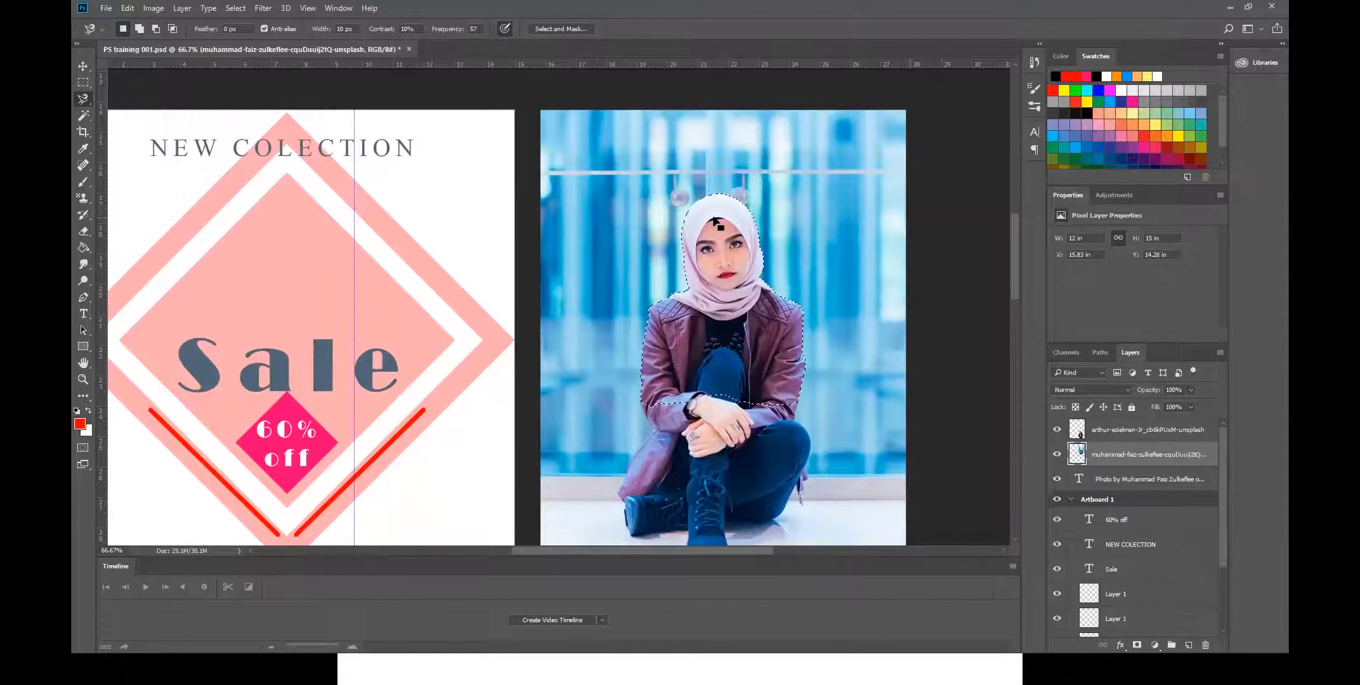
pyautogui.moveTo(747, 237); pyautogui.dragTo(731, 256)
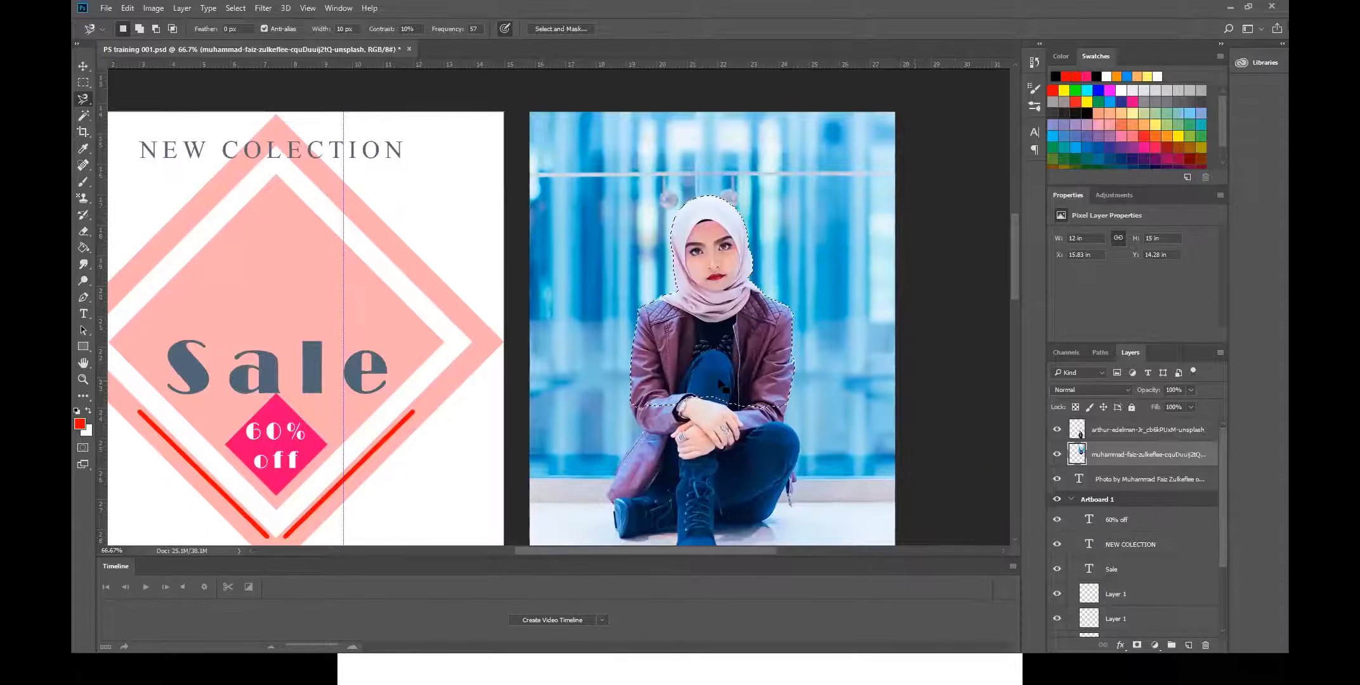
pyautogui.moveTo(700, 366); pyautogui.dragTo(705, 347)
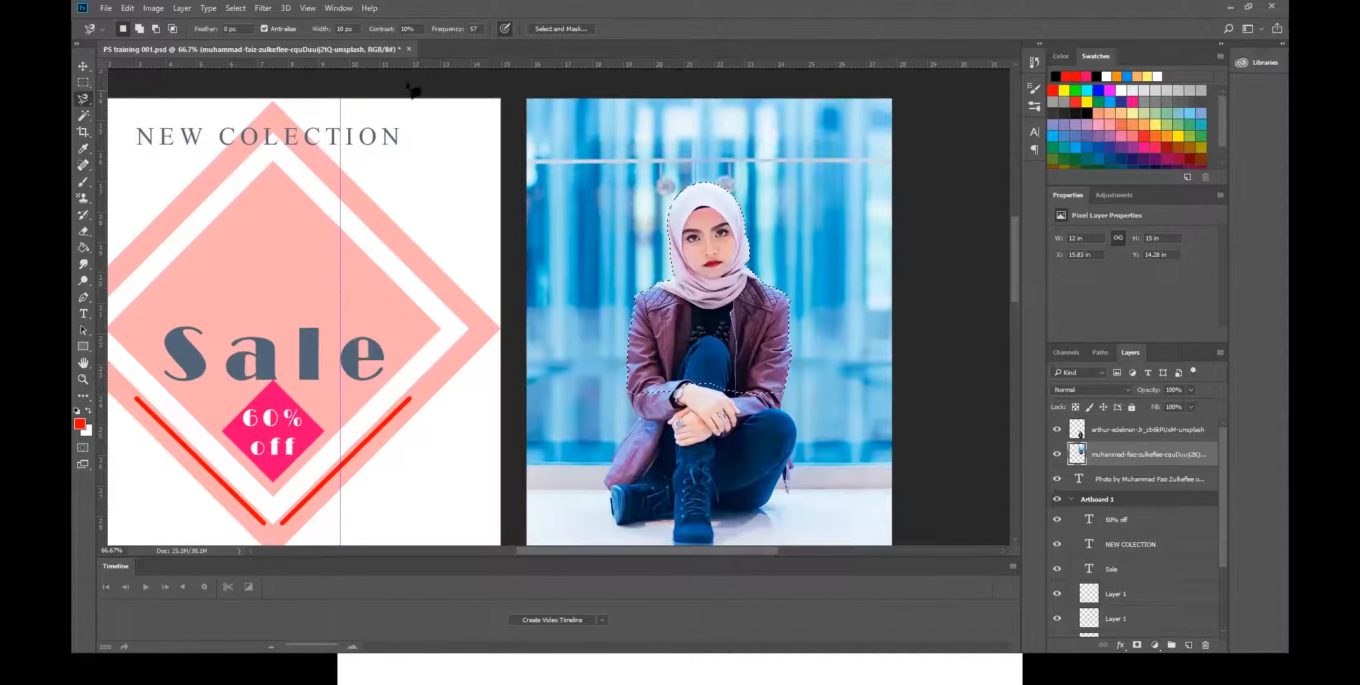
pyautogui.click(230, 9)
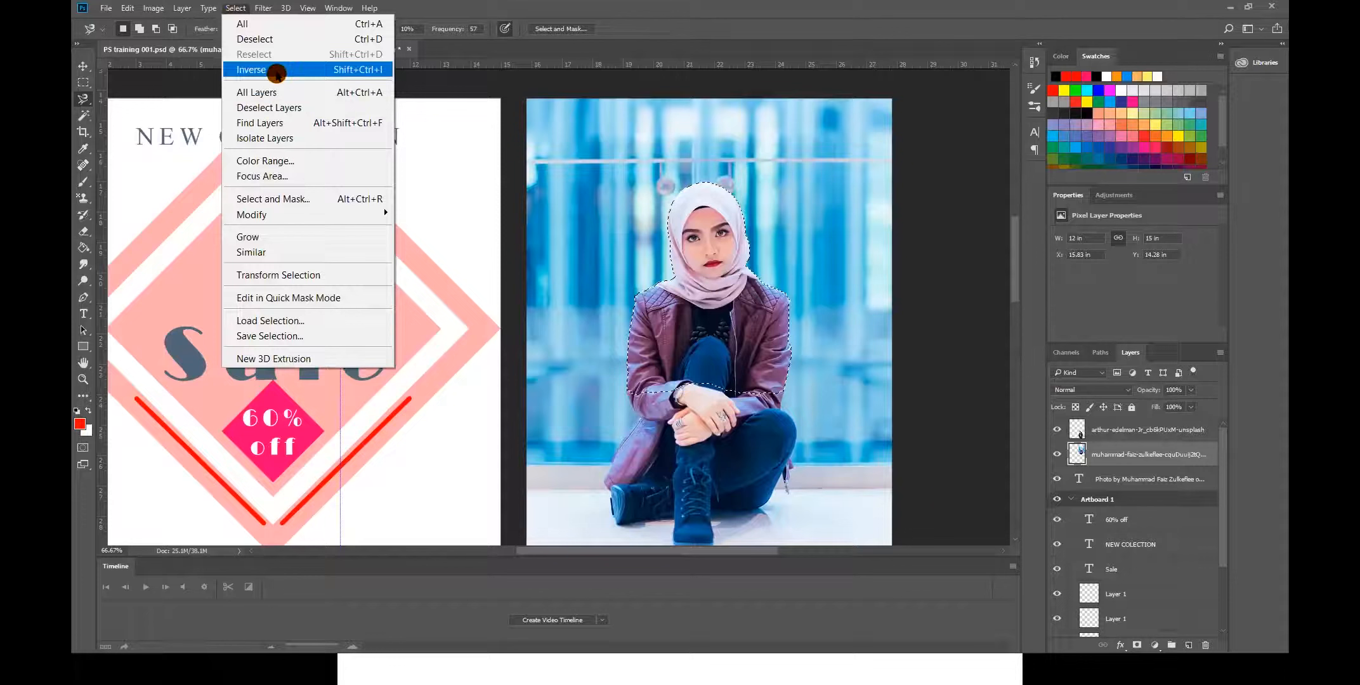
pyautogui.click(276, 70)
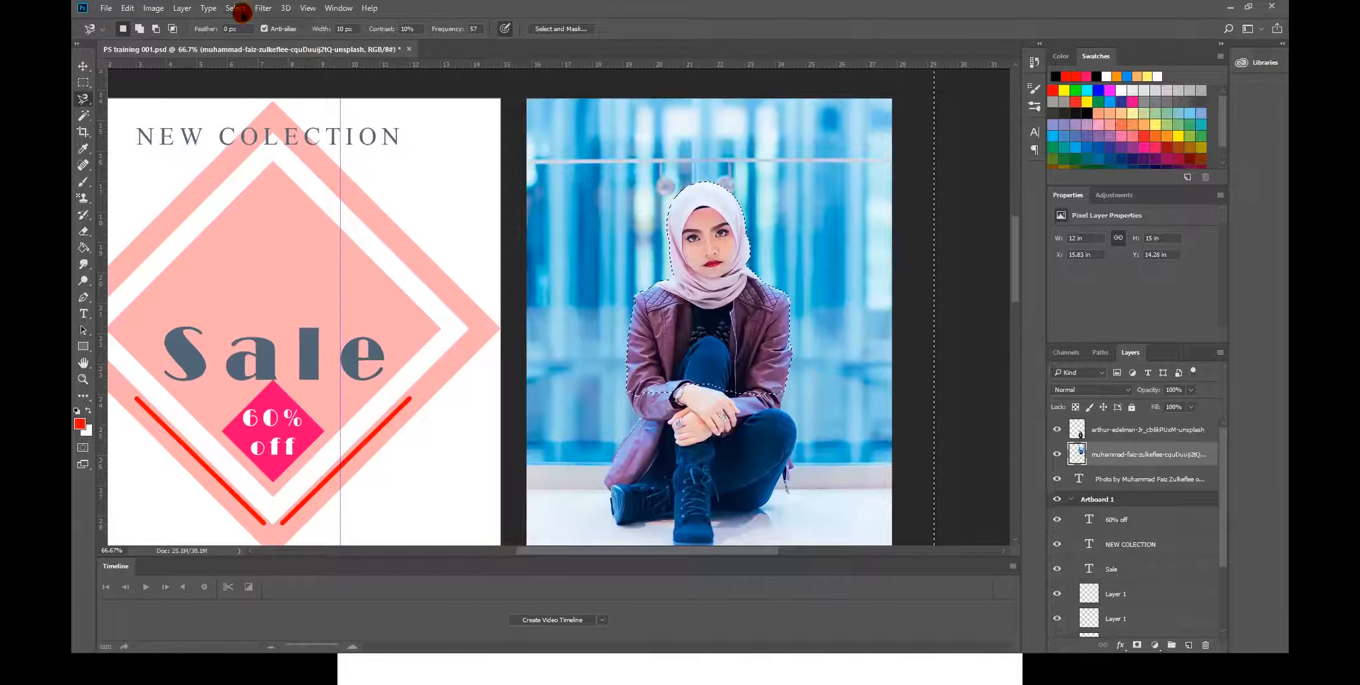
# - Smooth the selection edge with a 5-pixel sample radius
pyautogui.click(236, 8)
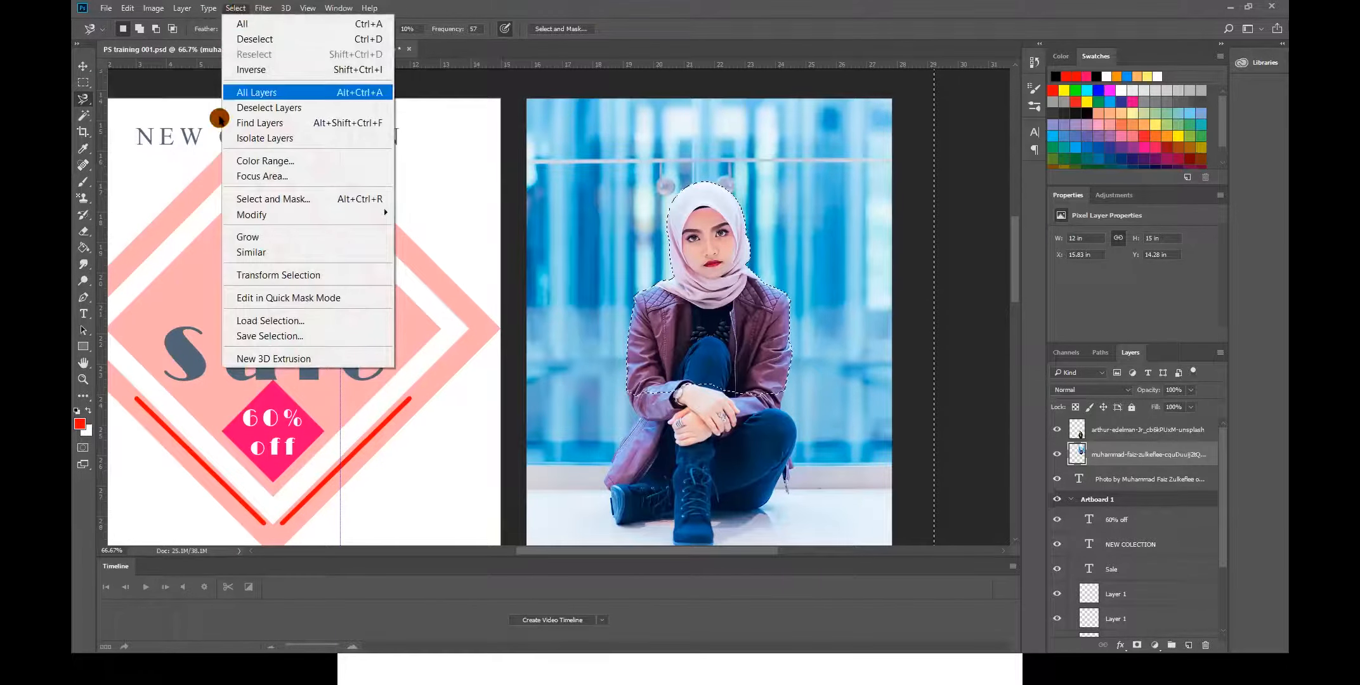
pyautogui.moveTo(274, 215)
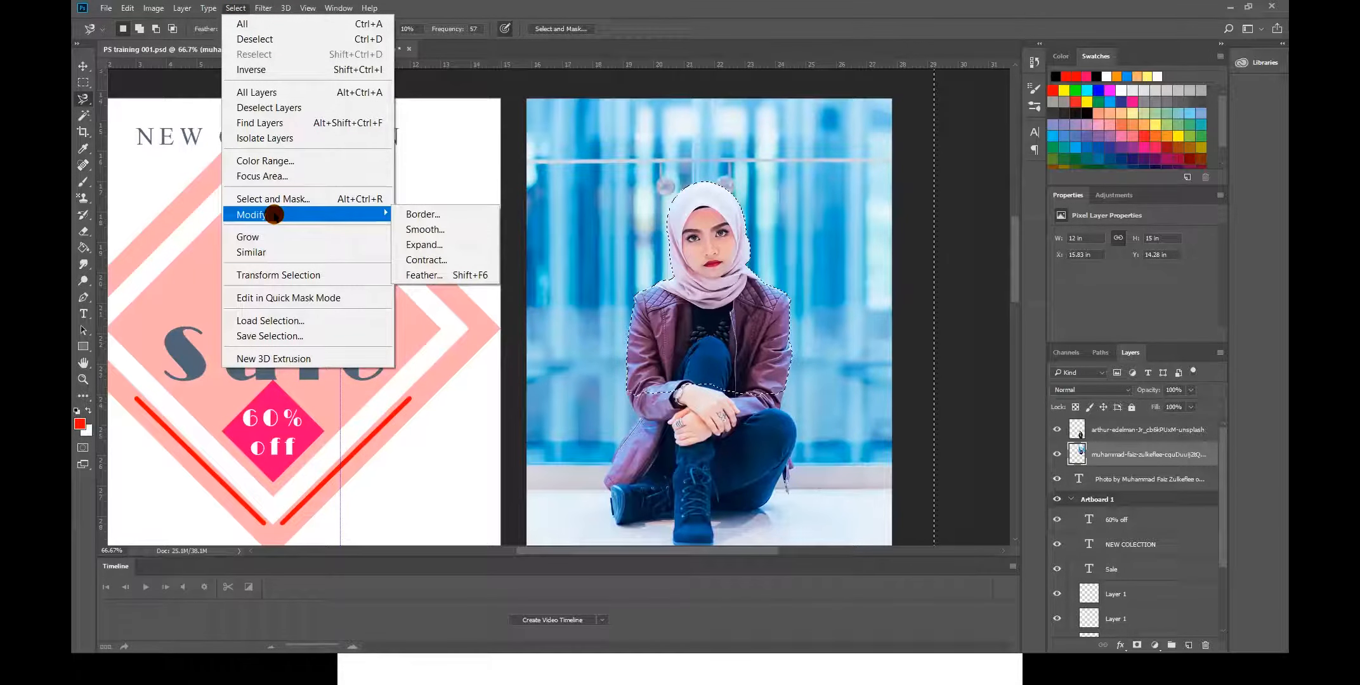
pyautogui.click(423, 231)
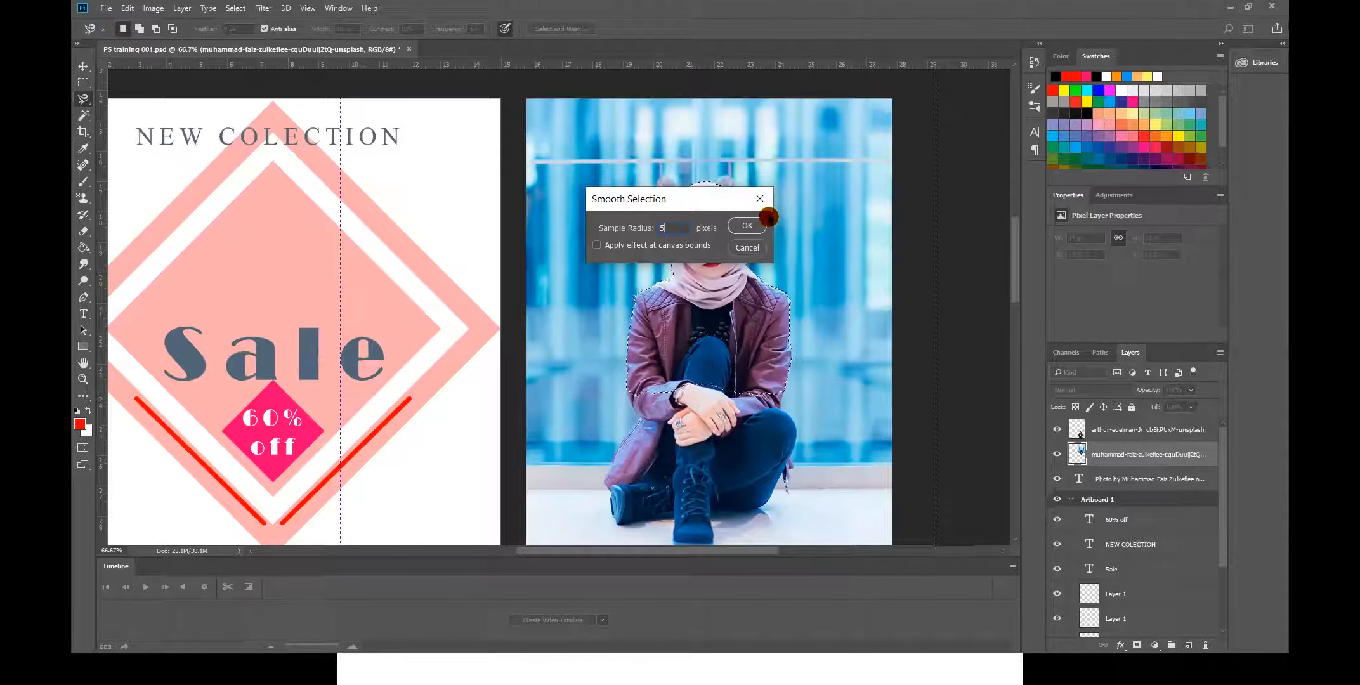
pyautogui.click(748, 226)
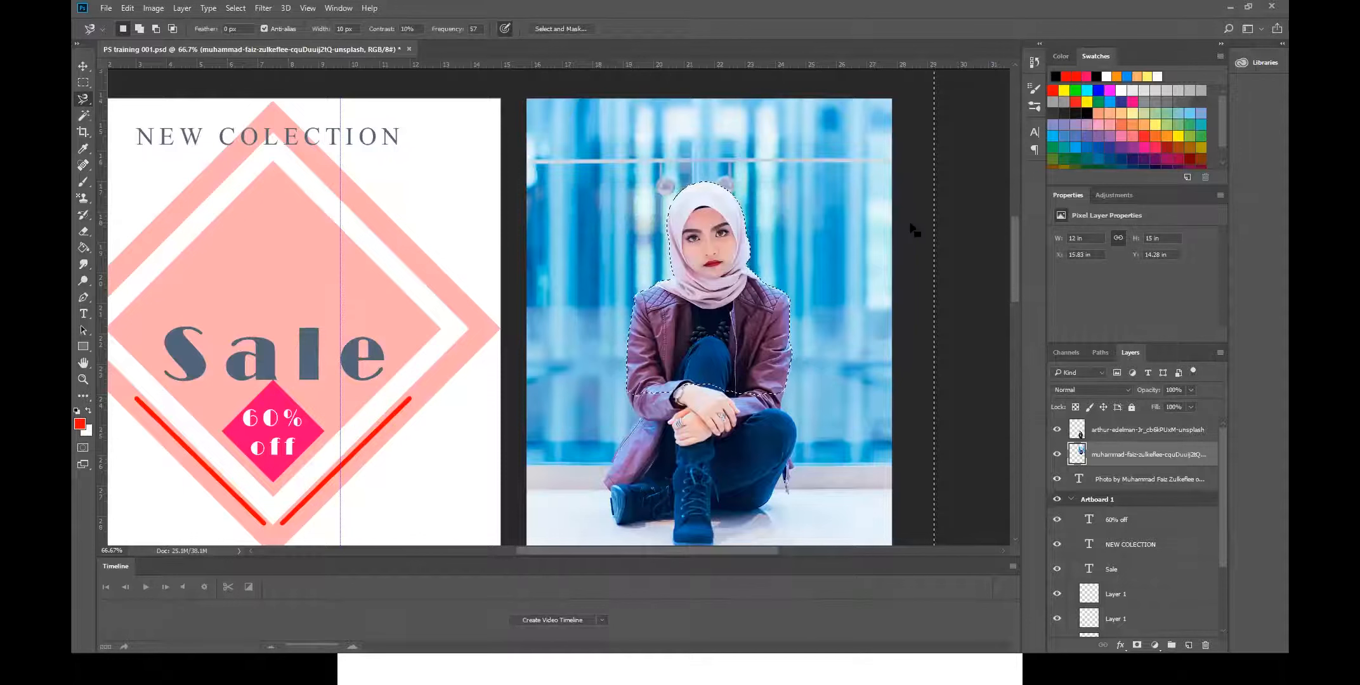
# - Delete the blue backdrop around the woman and clear the selection
pyautogui.press('Delete')
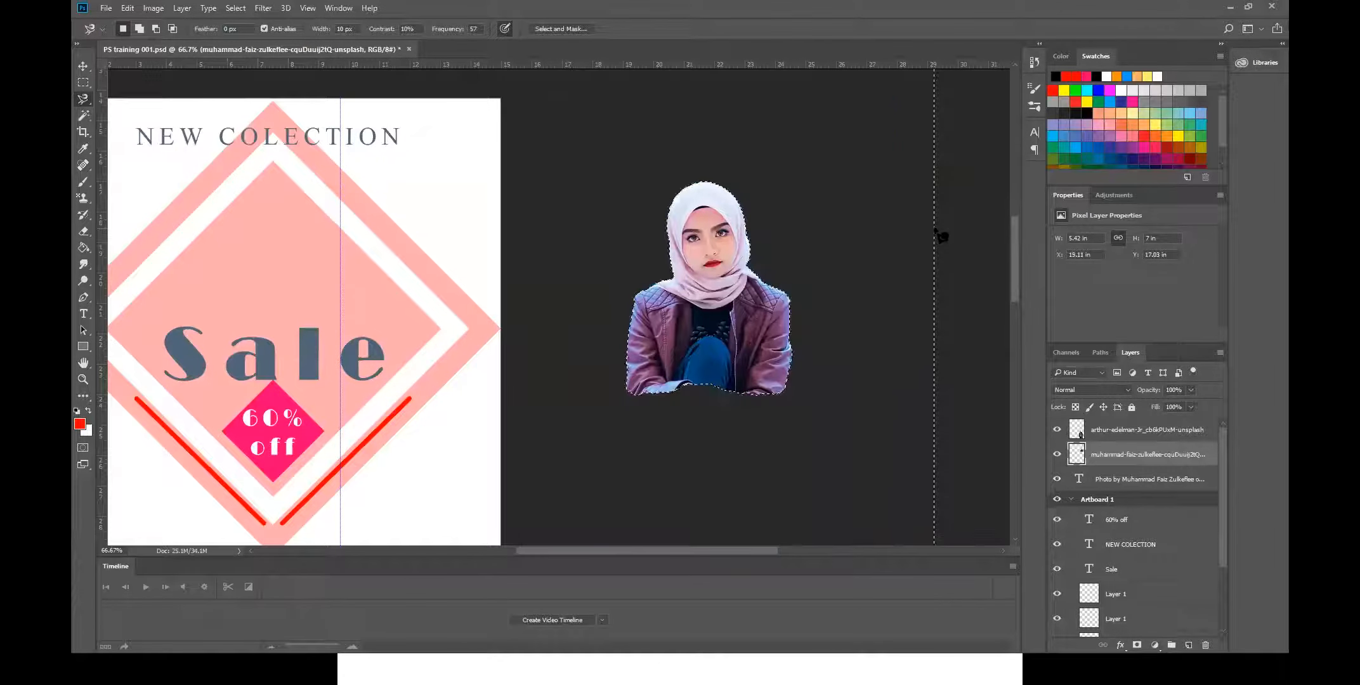
pyautogui.hotkey('ctrl', 'd')
pyautogui.hotkey('ctrl', '+')
pyautogui.hotkey('ctrl', '+')
pyautogui.hotkey('ctrl', '+')
pyautogui.hotkey('ctrl', '+')
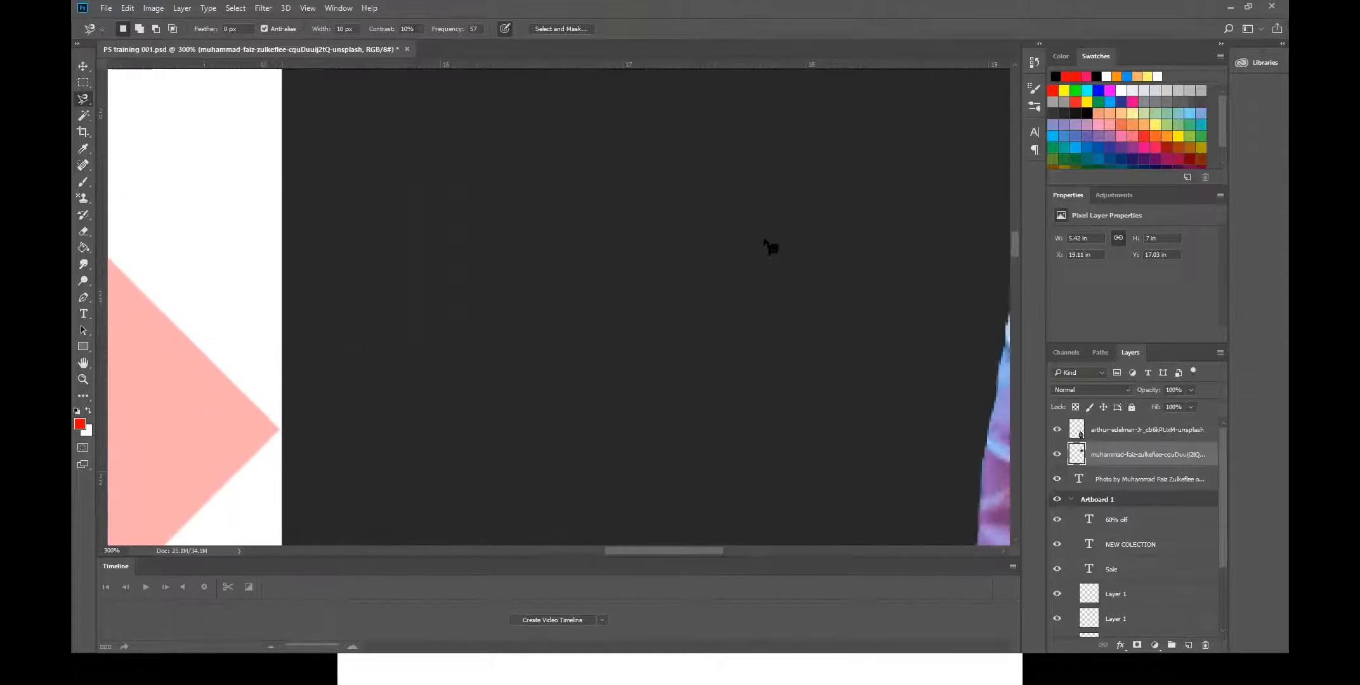
# - Inspect the cutout's jacket and shoulder edges up close
pyautogui.moveTo(850, 299); pyautogui.dragTo(559, 276)
pyautogui.moveTo(935, 271); pyautogui.dragTo(740, 279)
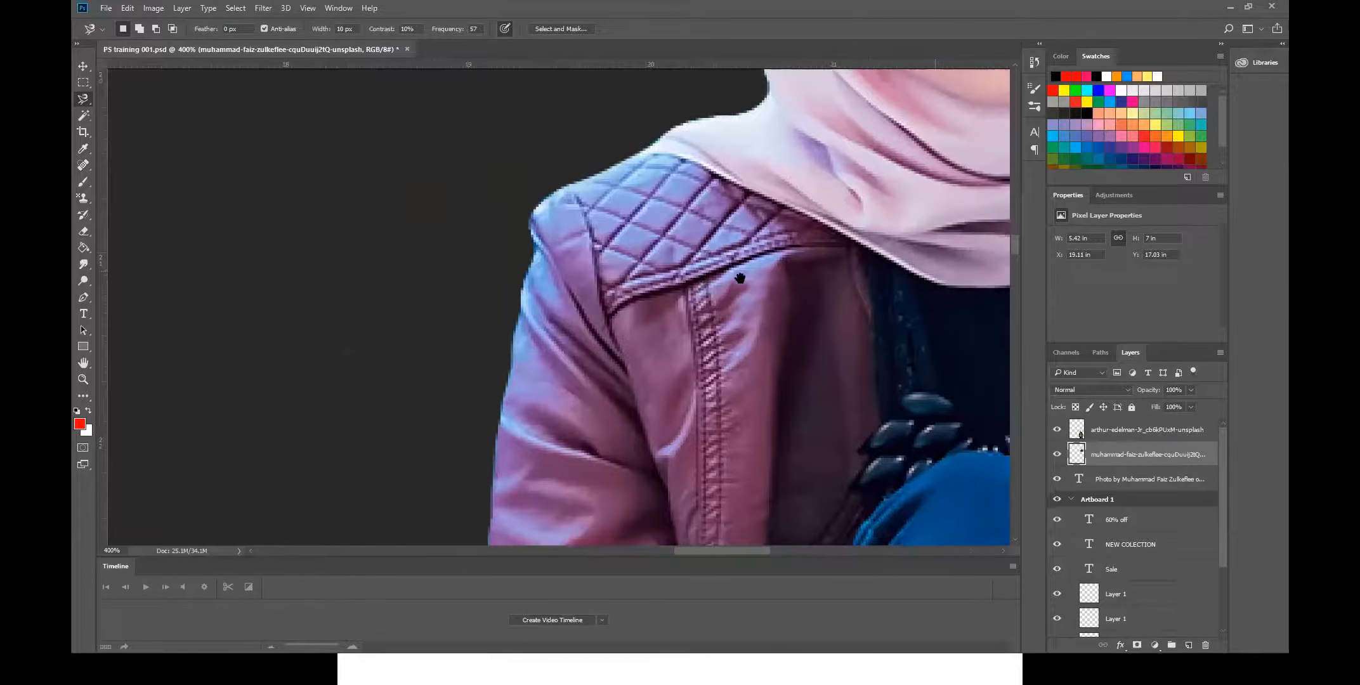
pyautogui.scroll(3, 771, 188)
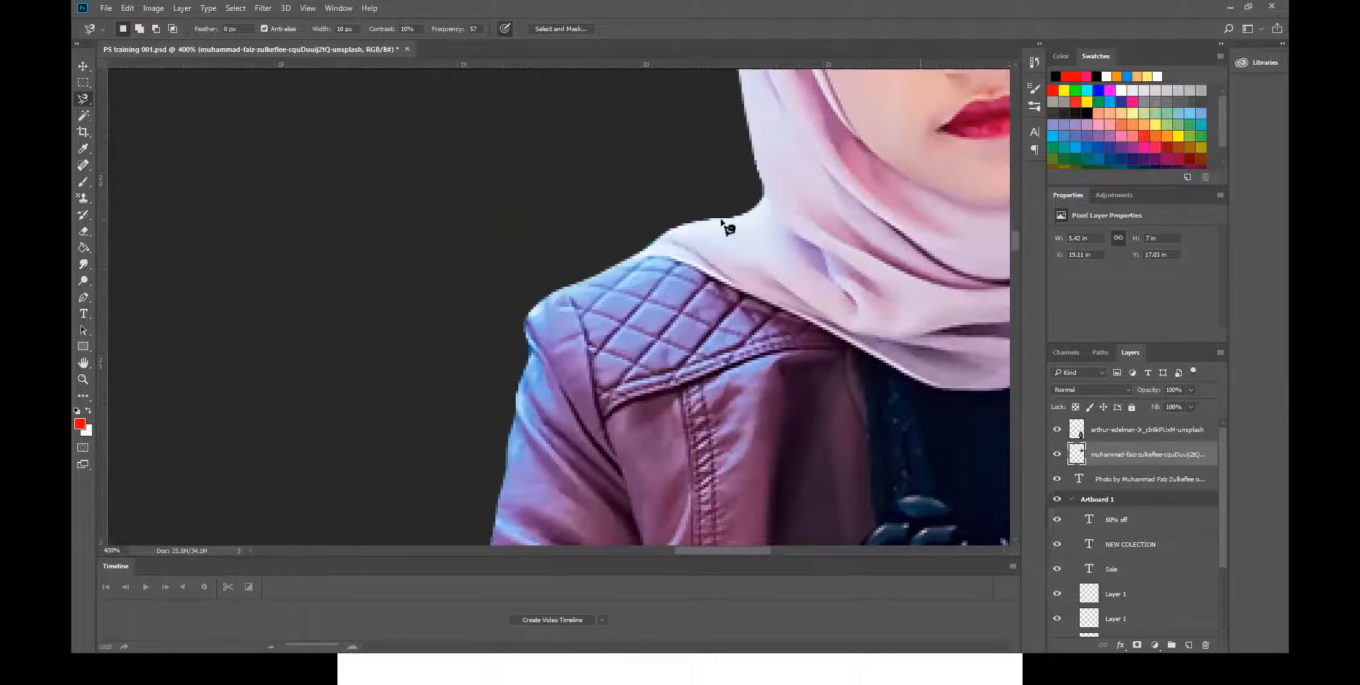
pyautogui.moveTo(572, 351); pyautogui.dragTo(622, 216)
pyautogui.moveTo(567, 334); pyautogui.dragTo(566, 230)
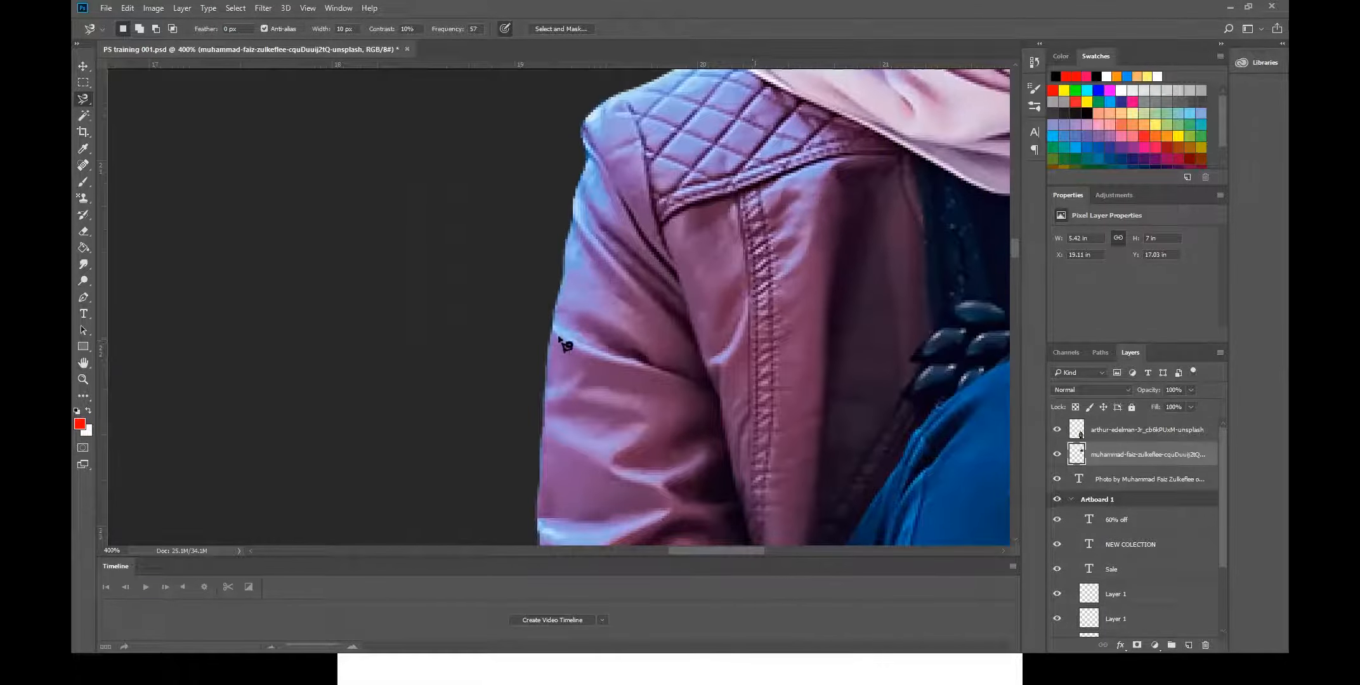
pyautogui.scroll(-1, 573, 338)
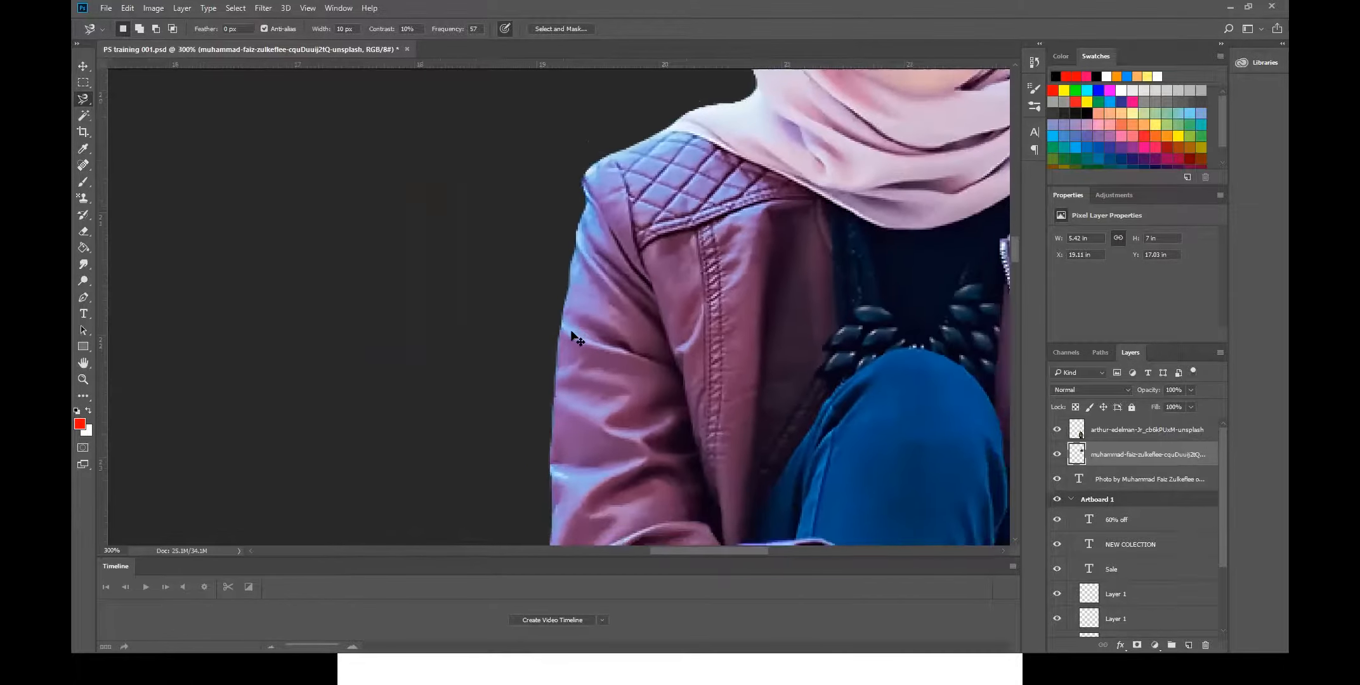
pyautogui.scroll(-3, 572, 337)
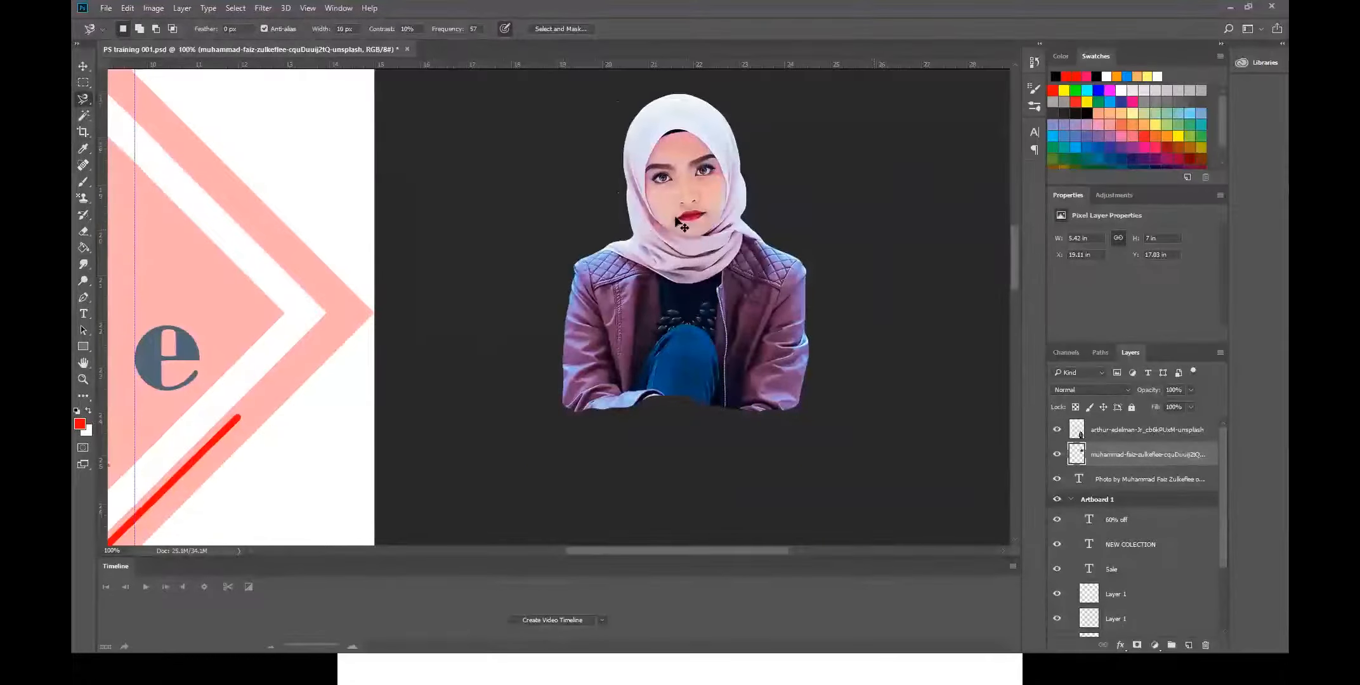
# - Move the cutout woman onto the centre of the NEW COLECTION artboard
pyautogui.hotkey('ctrl', '-')
pyautogui.moveTo(607, 230); pyautogui.dragTo(830, 233)
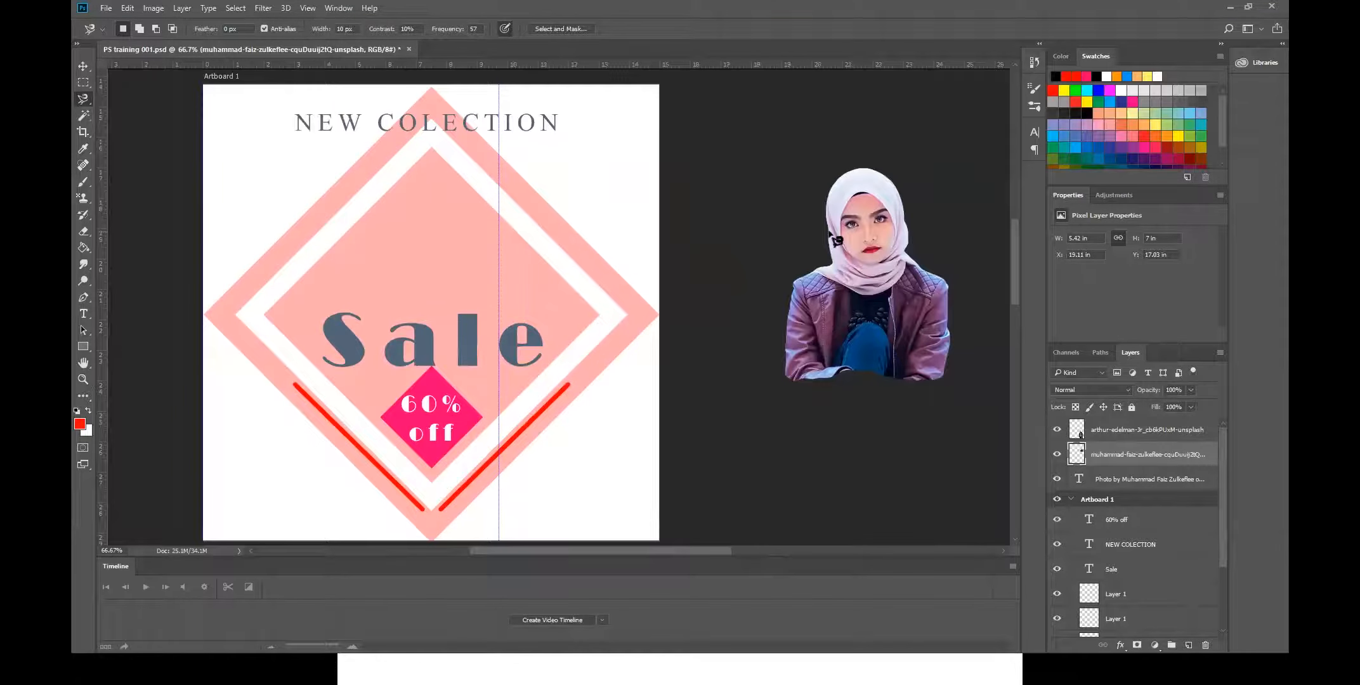
pyautogui.hotkey('ctrl', '-')
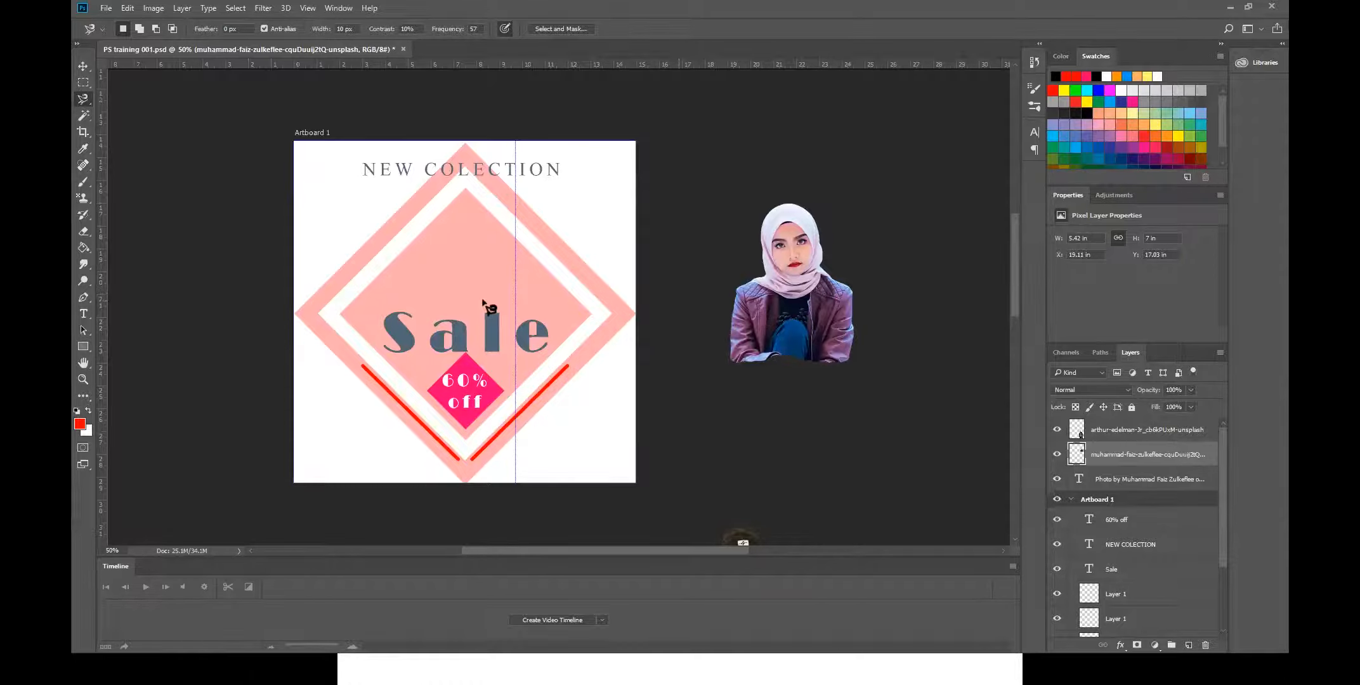
pyautogui.click(84, 66)
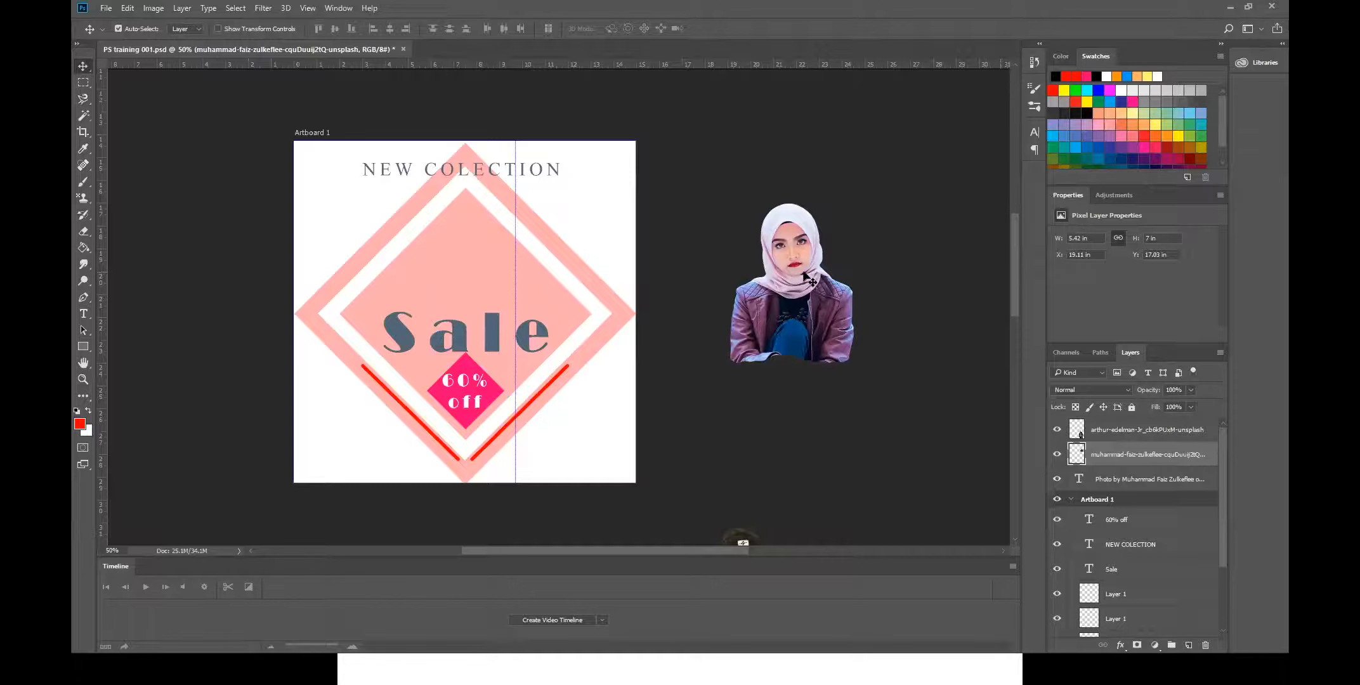
pyautogui.moveTo(811, 230); pyautogui.dragTo(485, 348)
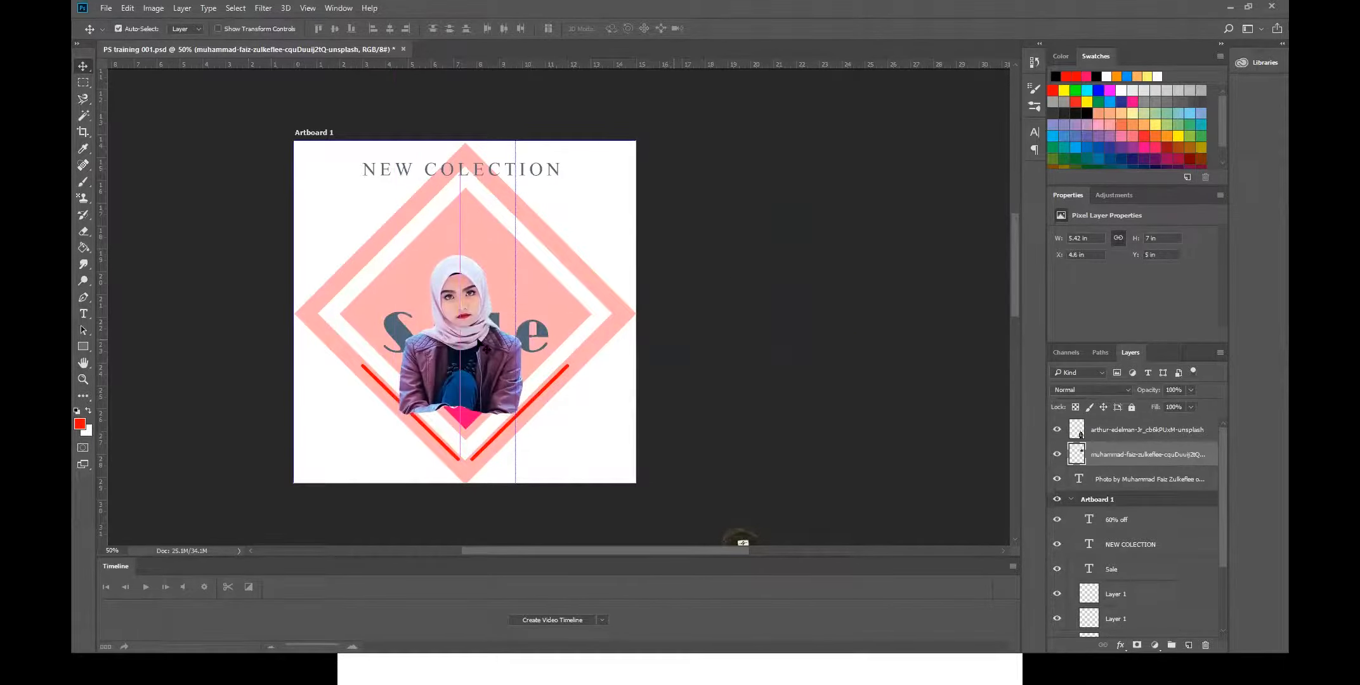
# - Enlarge the cutout to about 185% over the pink diamond and fine-tune its position
pyautogui.hotkey('ctrl', 't')
pyautogui.moveTo(399, 255); pyautogui.dragTo(343, 188)
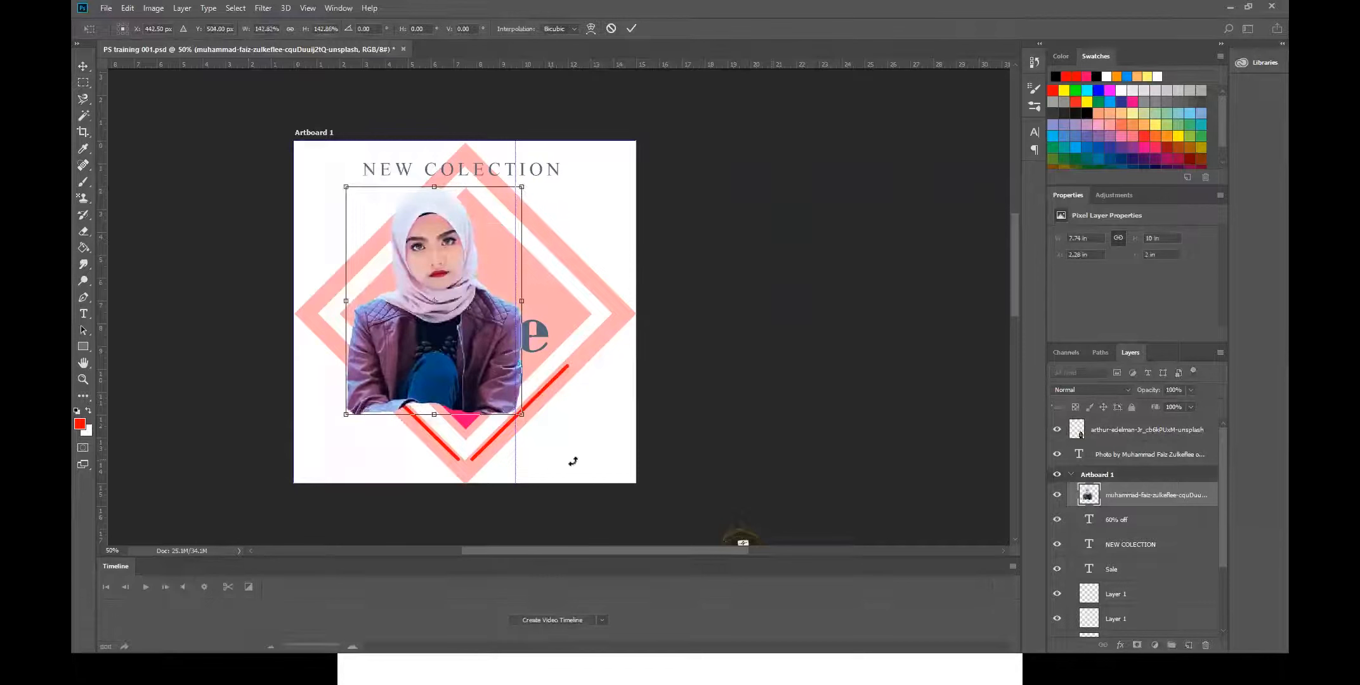
pyautogui.moveTo(522, 416); pyautogui.dragTo(579, 469)
pyautogui.hotkey('shift', 'Up')
pyautogui.hotkey('shift', 'Up')
pyautogui.hotkey('shift', 'Up')
pyautogui.press('Down')
pyautogui.press('Down')
pyautogui.press('Down')
pyautogui.press('Down')
pyautogui.press('Down')
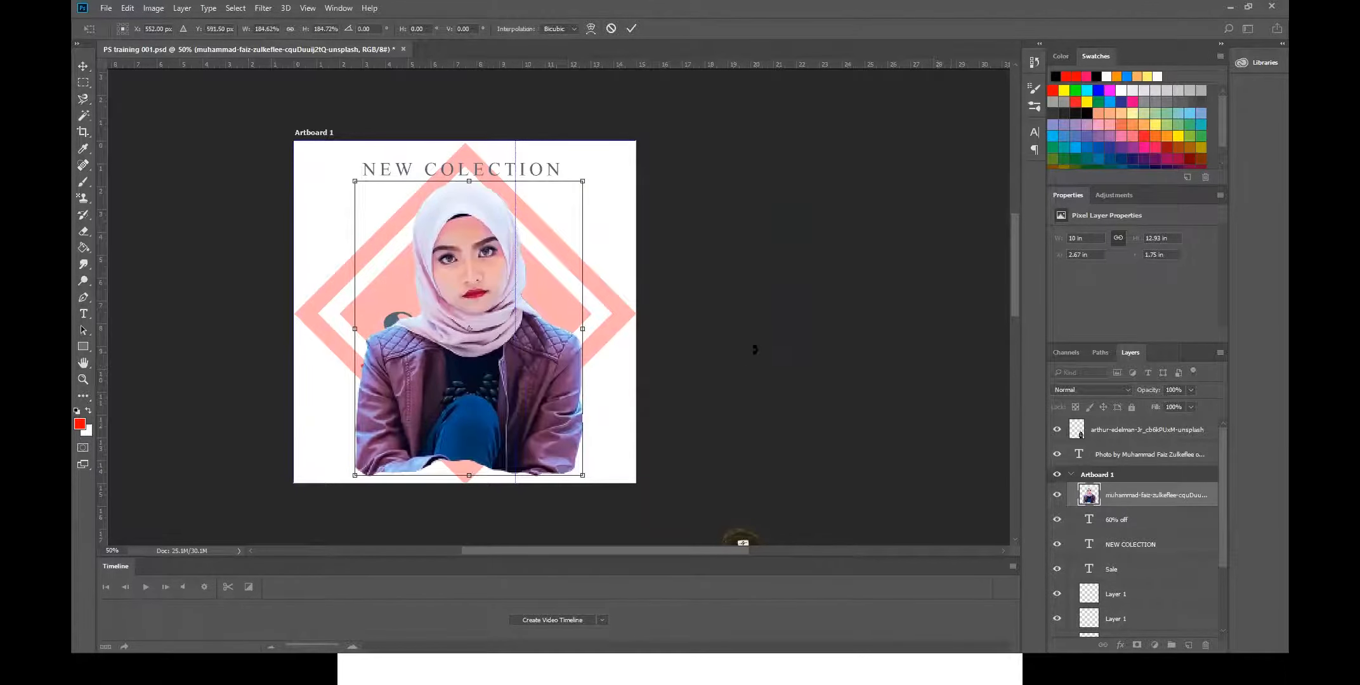
pyautogui.press('Return')
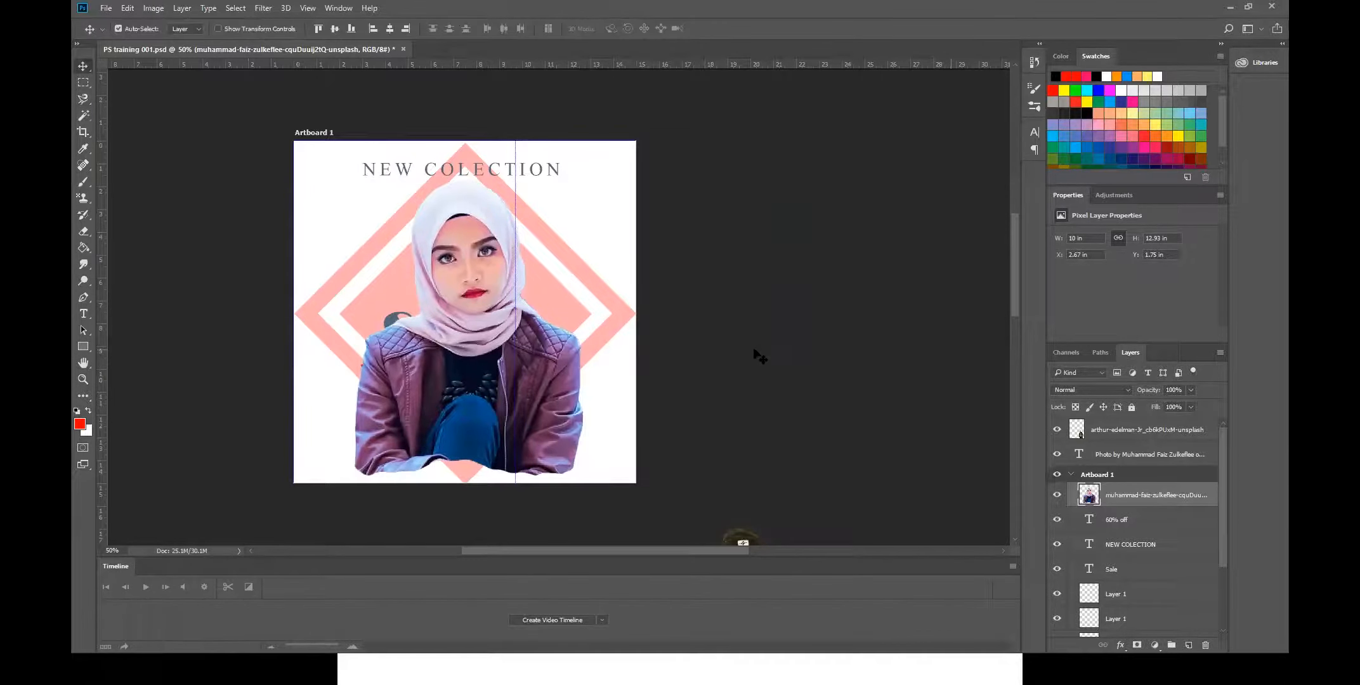
pyautogui.hotkey('ctrl', '+')
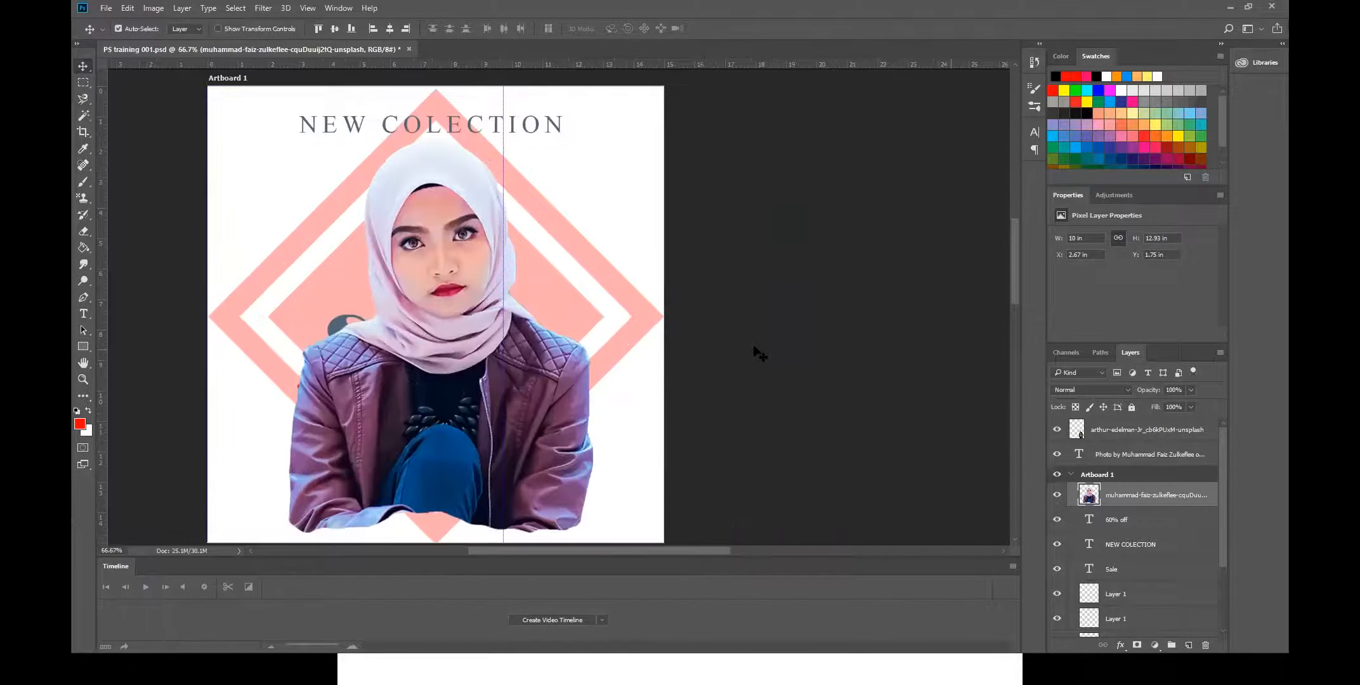
pyautogui.moveTo(621, 318); pyautogui.dragTo(776, 322)
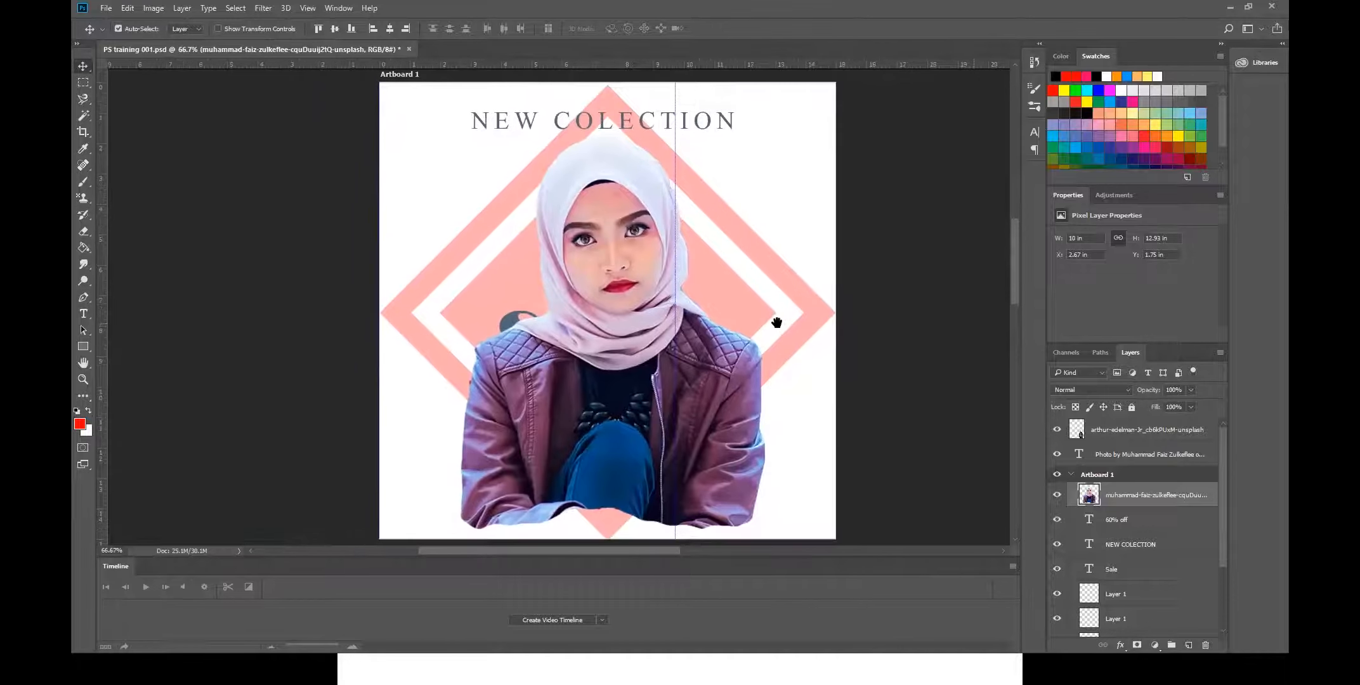